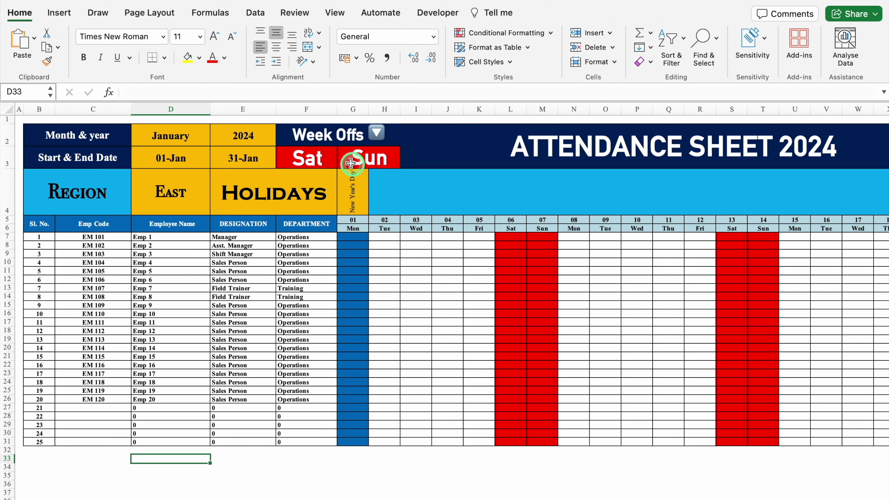
Set the first week-off day in cell F3 to None.
click(325, 159)
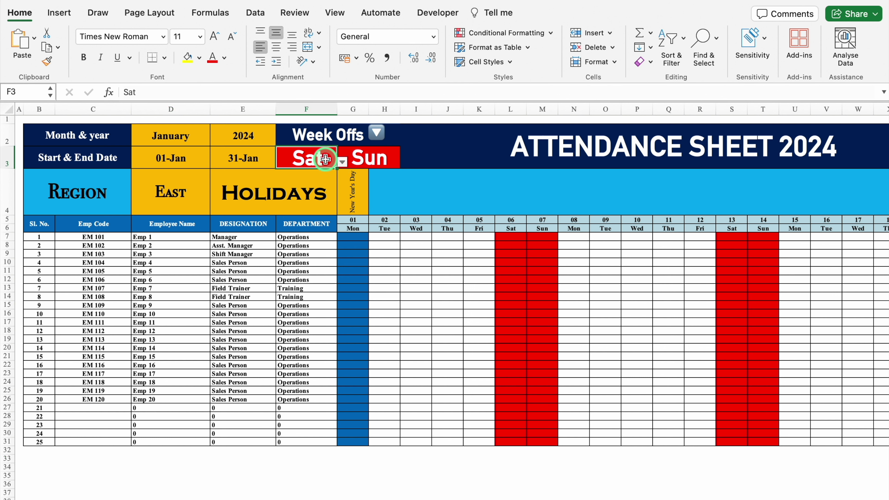
click(343, 162)
click(303, 179)
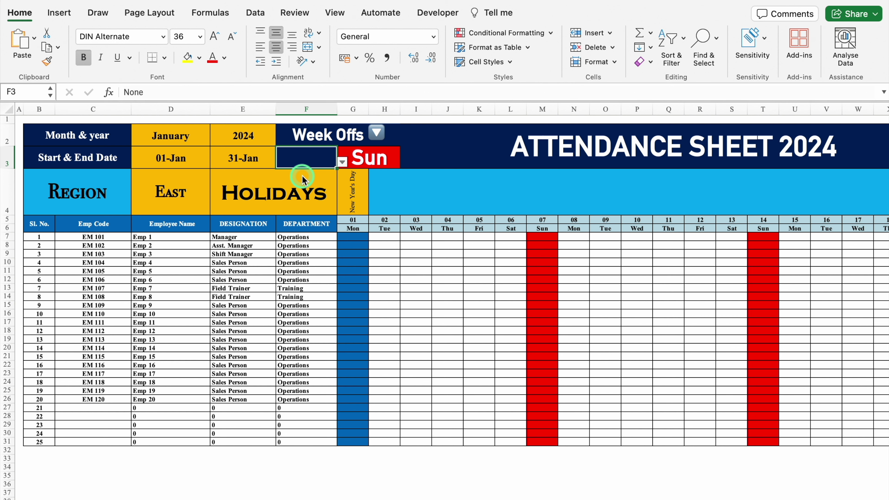
Try Fri and None as the second week-off day in cell G3, and return it to Sun.
click(354, 159)
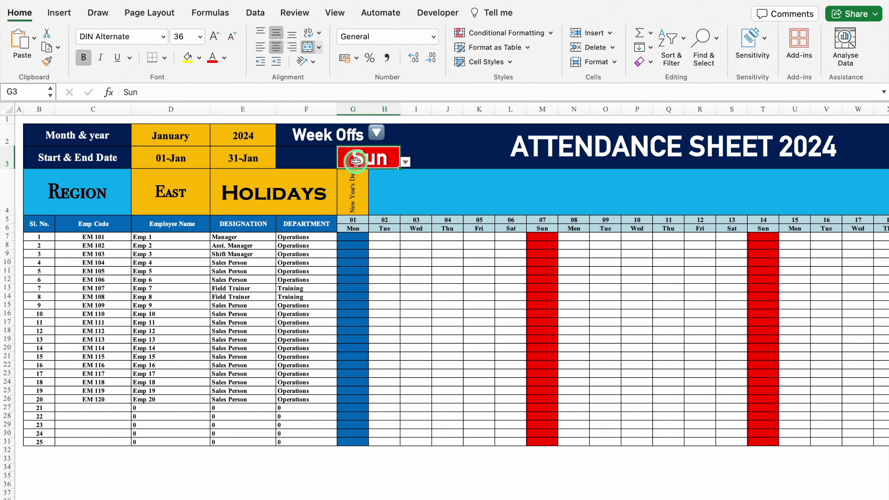
click(406, 162)
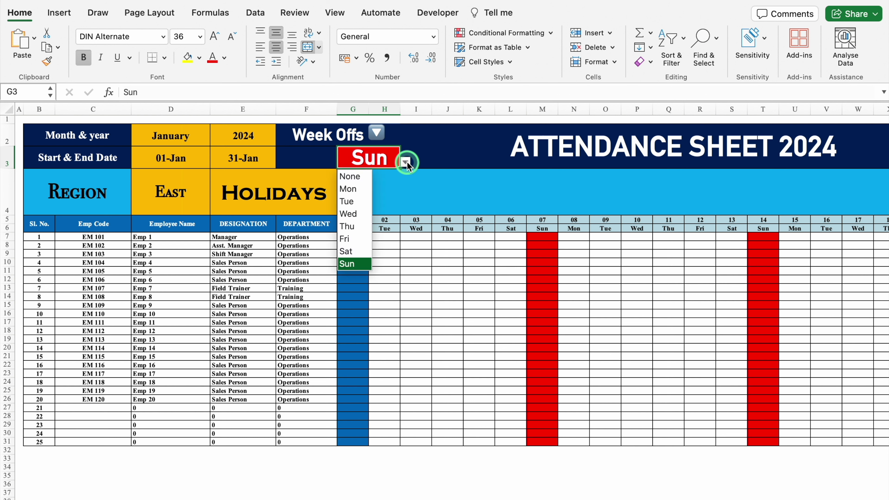
click(355, 239)
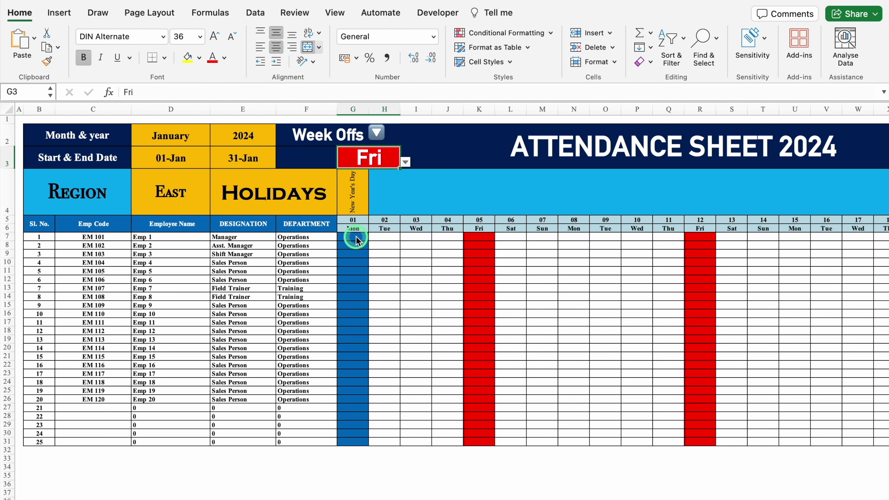
click(406, 162)
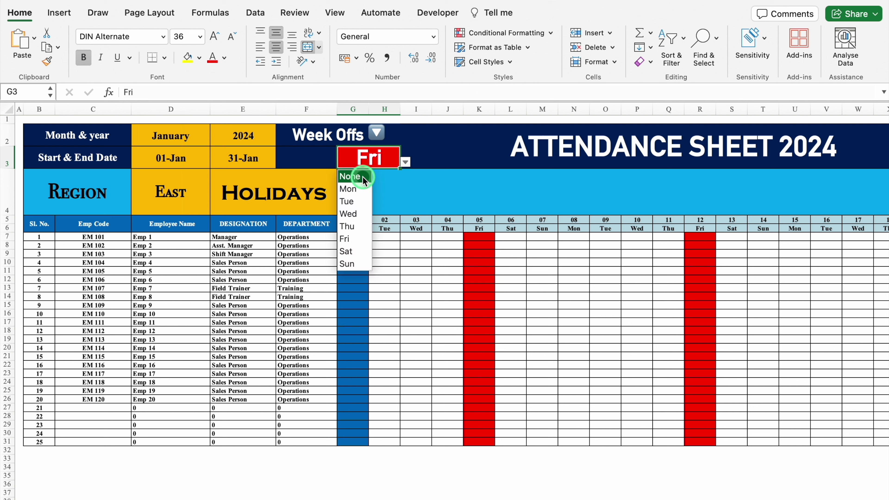
click(351, 176)
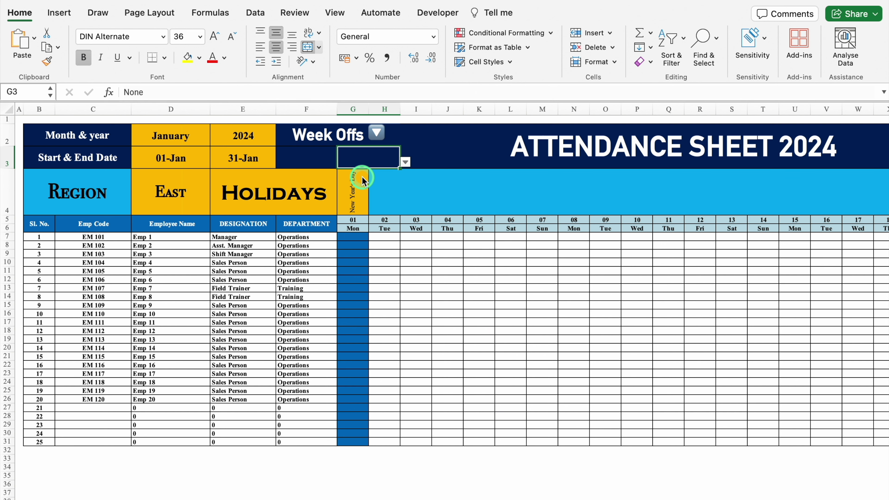
click(405, 162)
click(354, 262)
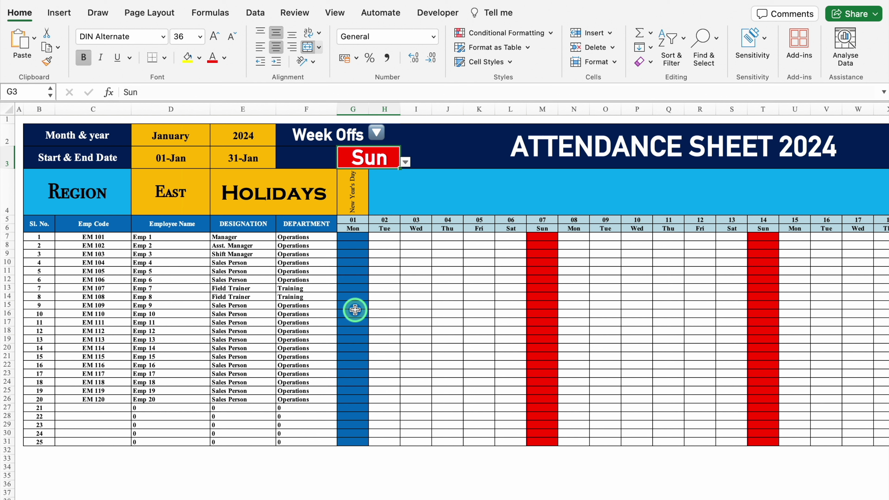
Switch the region in cell D4 to West and back to East.
click(171, 192)
click(215, 209)
click(172, 231)
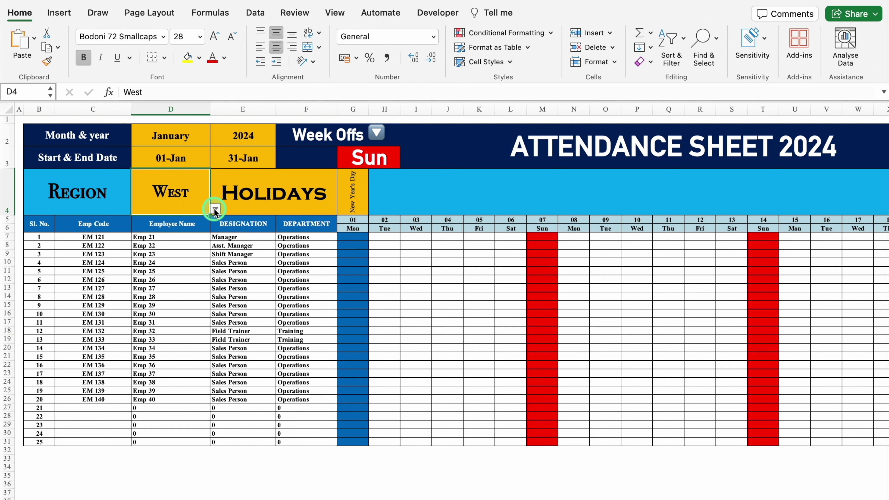
click(215, 209)
click(161, 223)
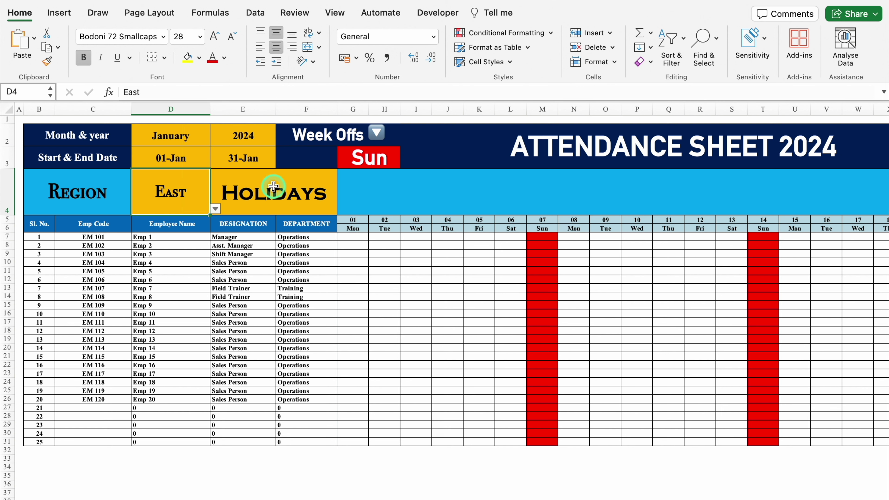
Try the North and South regions in cell D4 and return the selection to East.
click(215, 209)
click(151, 248)
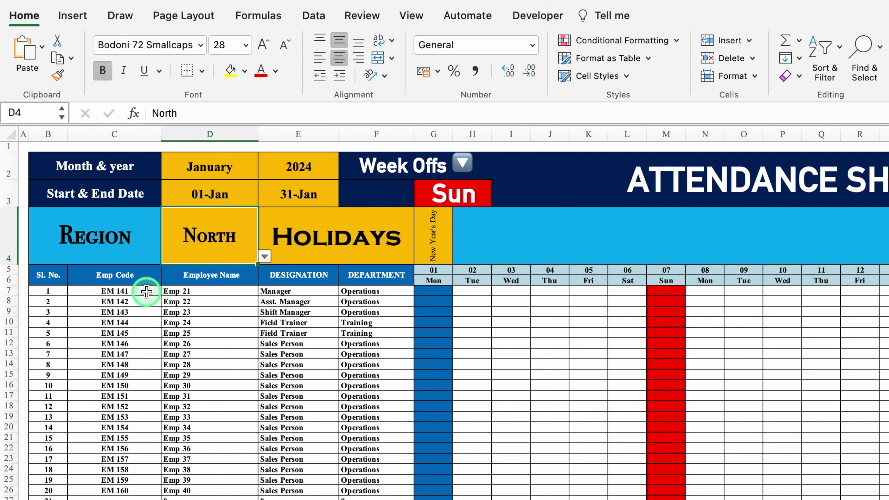
click(265, 257)
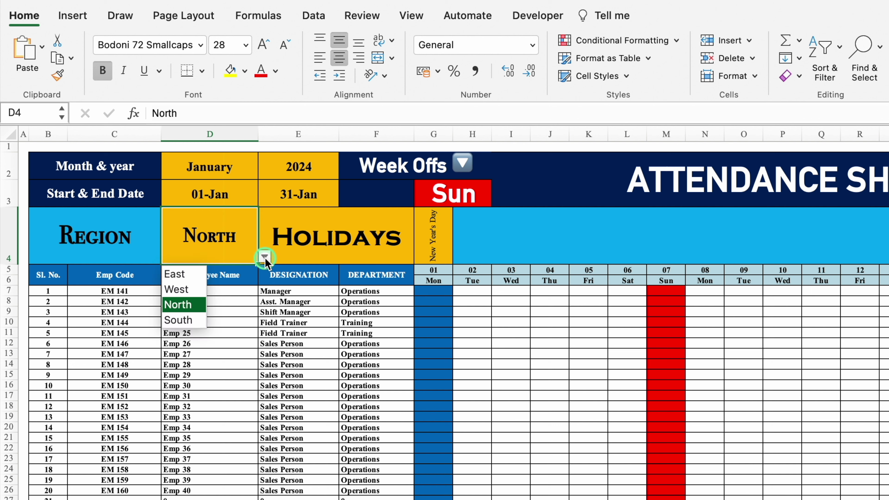
click(180, 319)
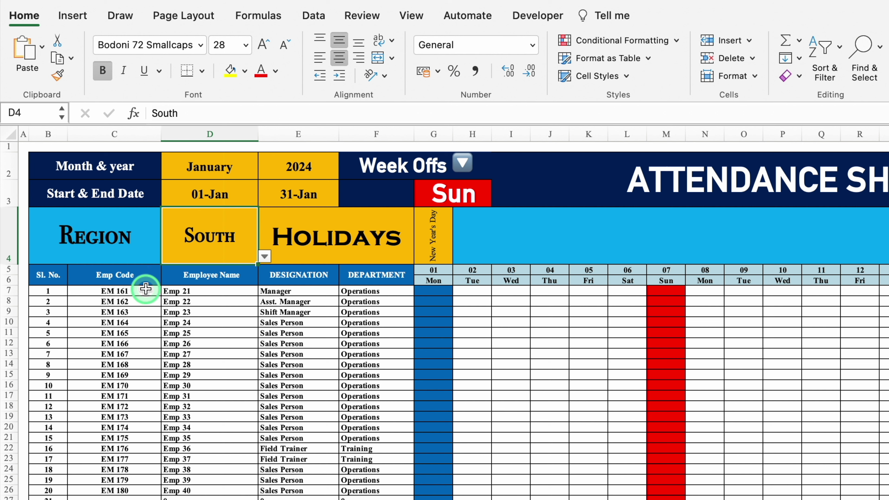
click(265, 257)
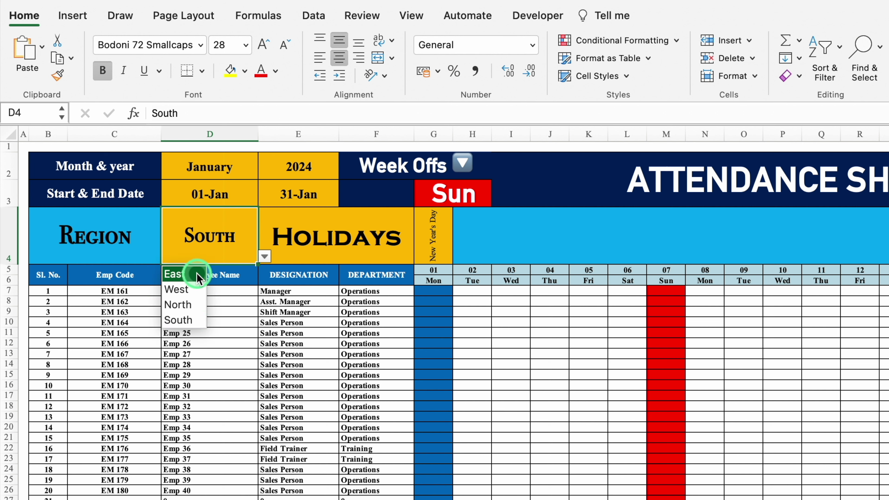
click(175, 274)
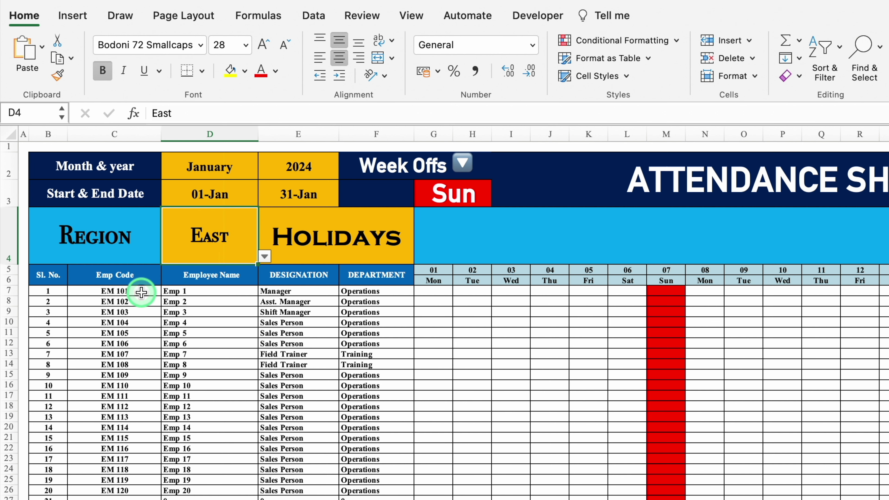
Review the attendance total columns on the January sheet and the consolidated totals on the Annual sheet.
scroll(143, 477, right, 15)
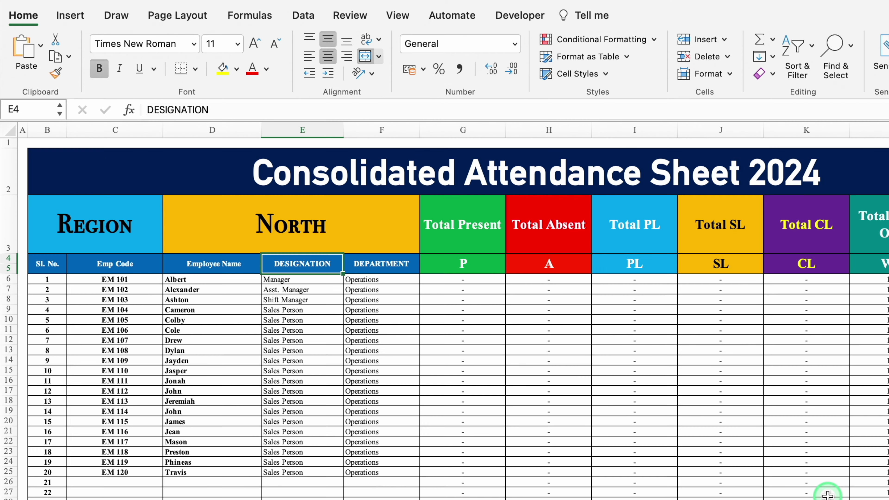
click(169, 489)
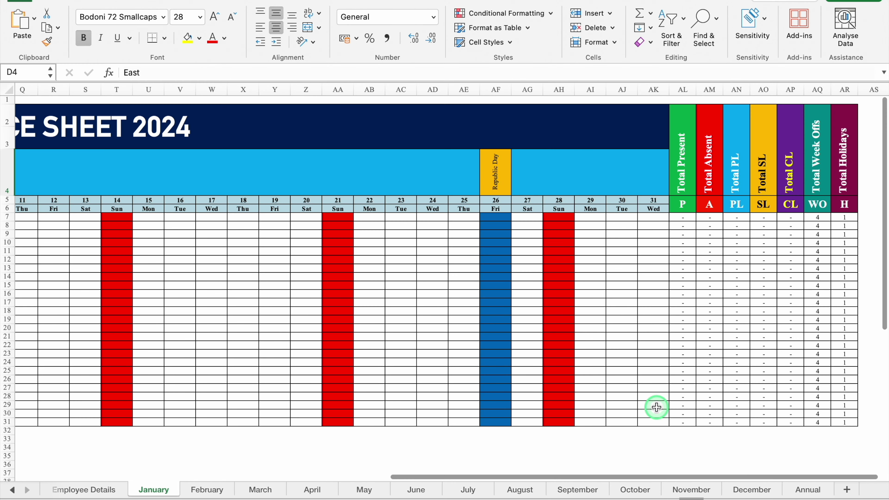
click(806, 491)
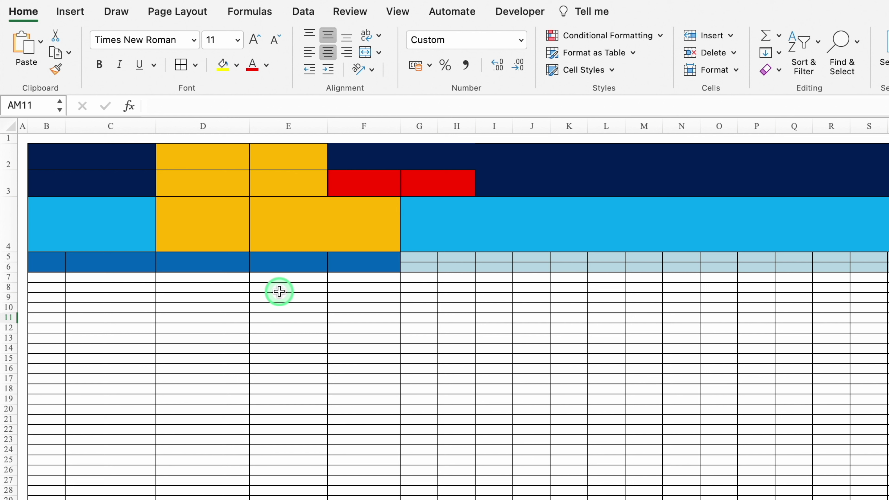
Enter the labels "Month & Year", "Start & End date" and "Region" in cells B2 to B4 of the blank template.
click(113, 156)
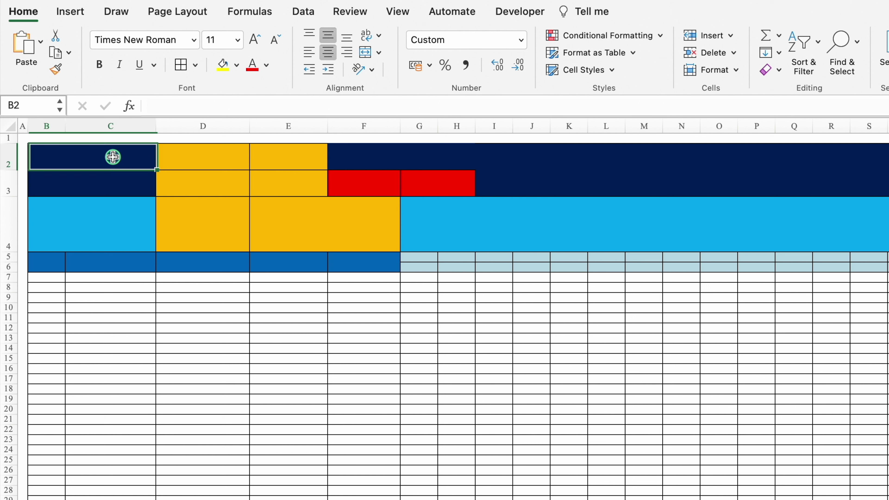
text(Month & Year)
key(Return)
text(Start & End date)
key(Return)
text(Region)
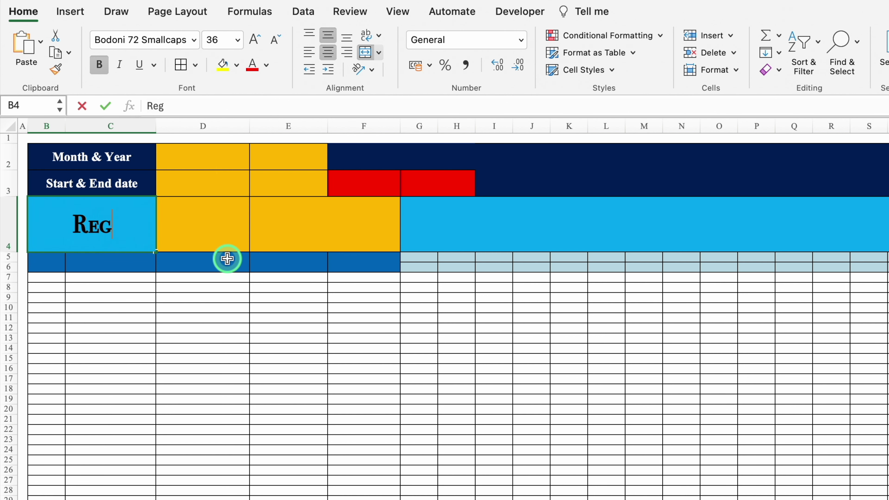
Enter the heading "Holidays" in cell E4 and "Week Offs" in cell F2.
click(278, 230)
text(Holidays)
click(367, 155)
text(Week Offs)
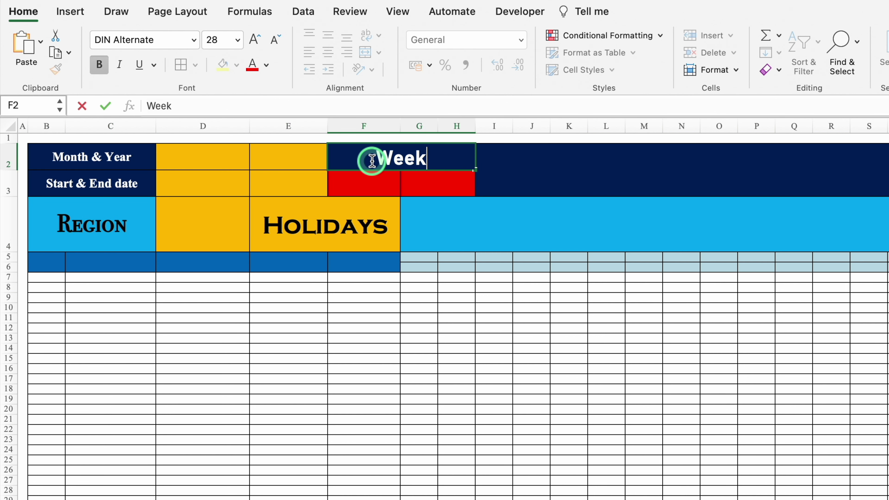
click(533, 166)
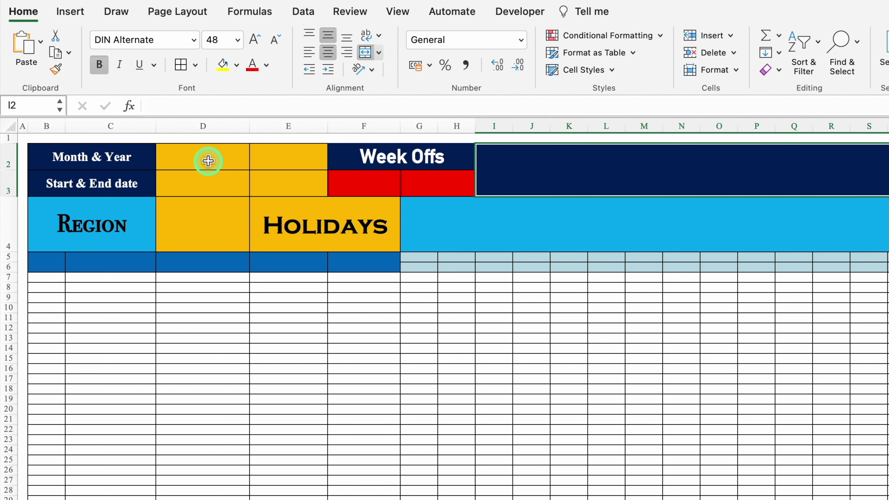
Add a list data validation with the months January to December, separated by commas, to cell D2 and choose January.
click(208, 160)
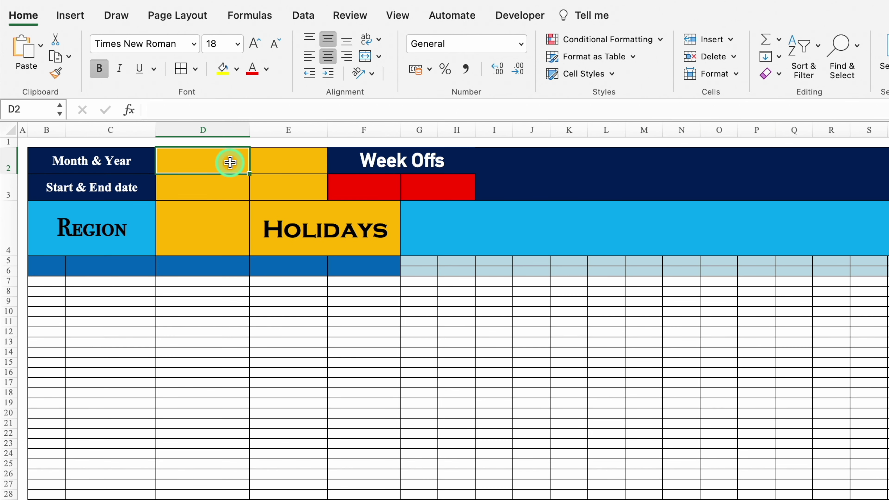
click(302, 15)
click(751, 47)
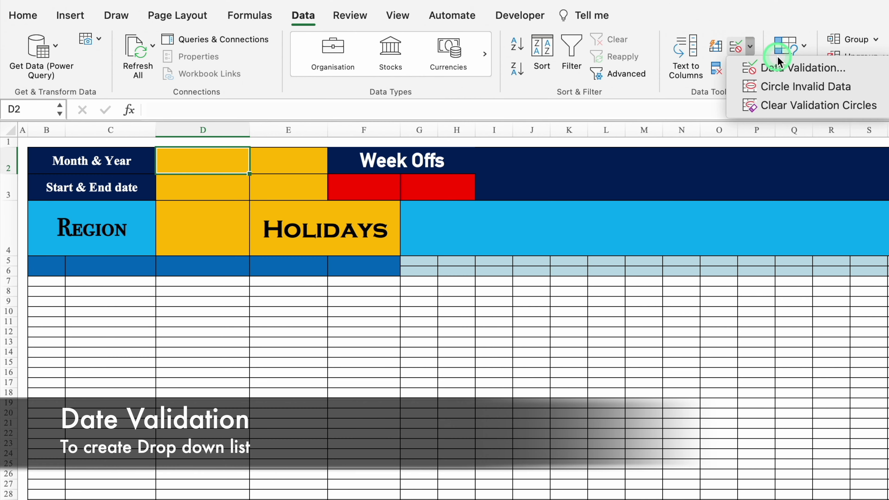
click(782, 66)
click(526, 164)
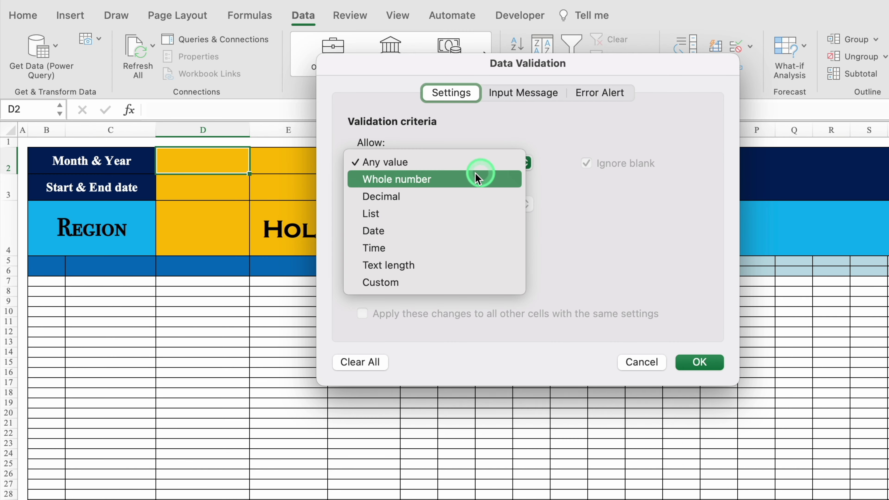
click(434, 211)
click(443, 247)
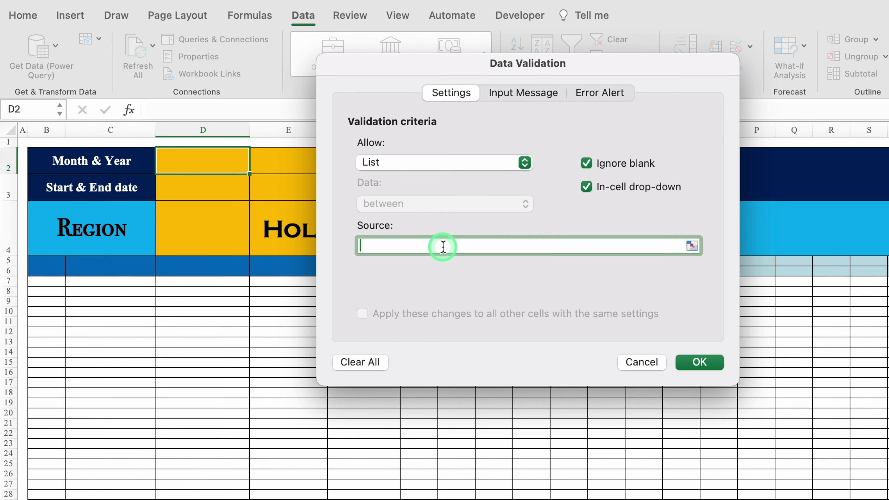
text(January,February,March,April,May)
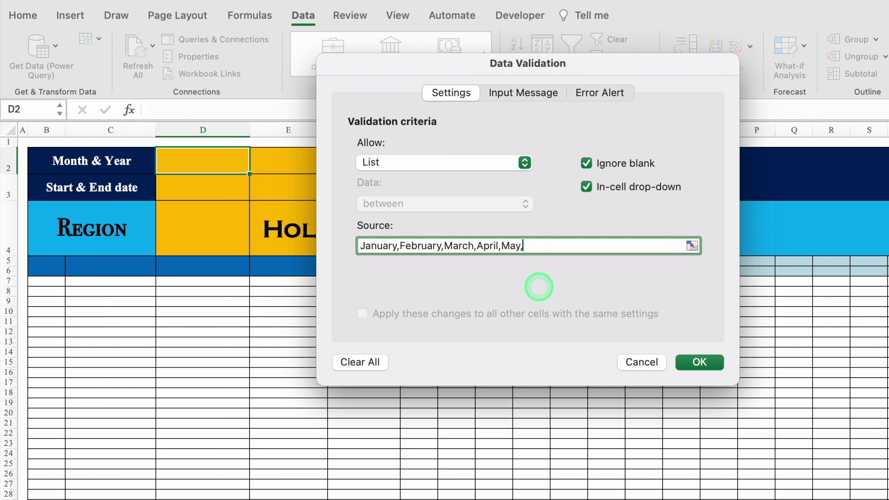
text(,October,November,December)
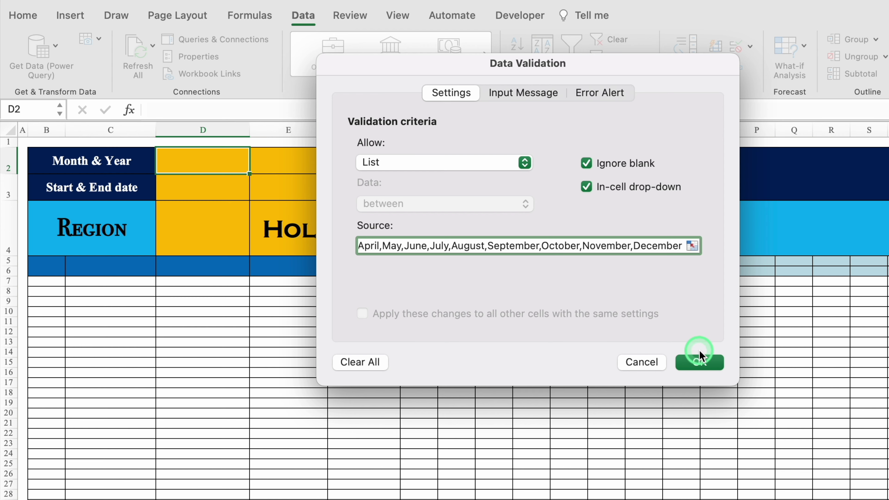
click(699, 362)
click(256, 166)
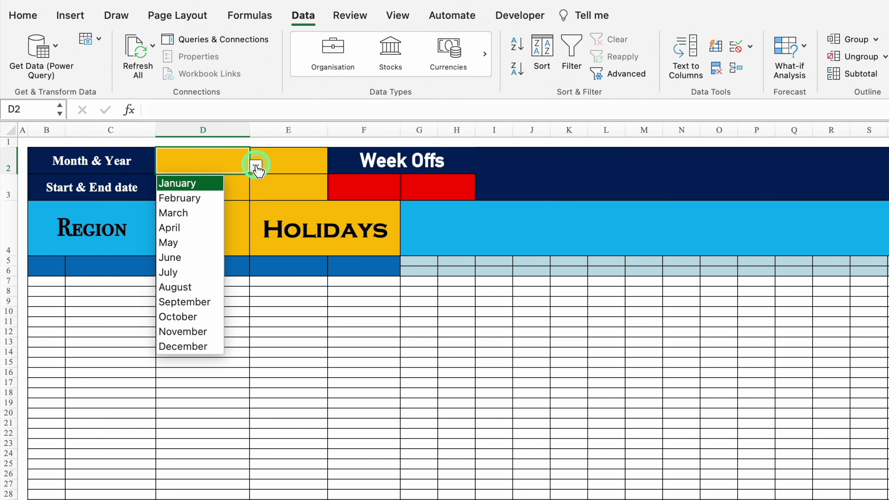
click(198, 183)
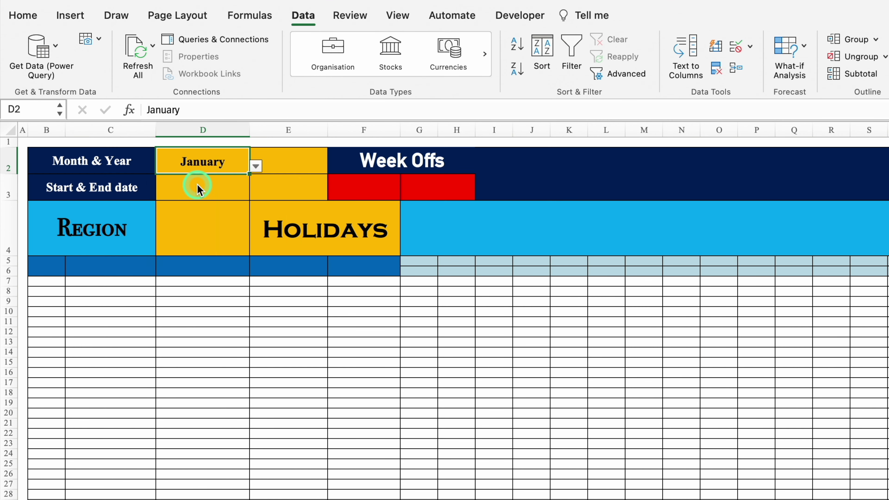
Add a list data validation with the years 2024 to 2030, separated by commas, to cell E2 and choose 2024.
click(295, 160)
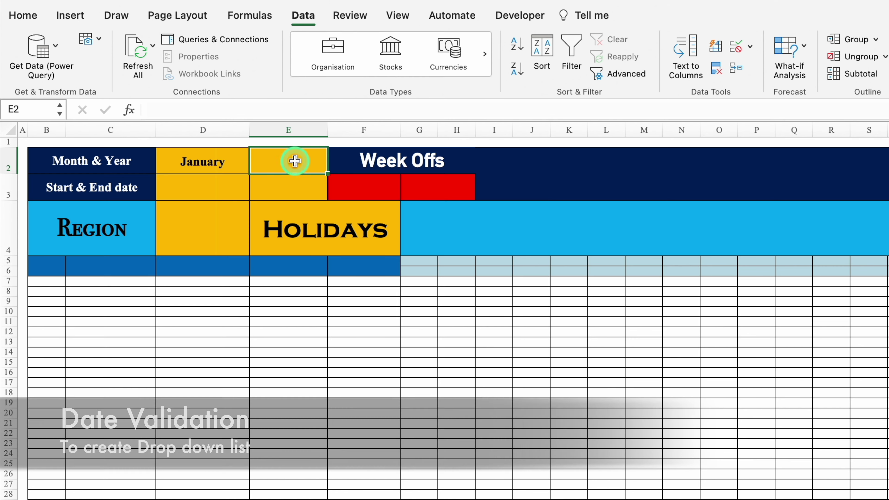
click(727, 32)
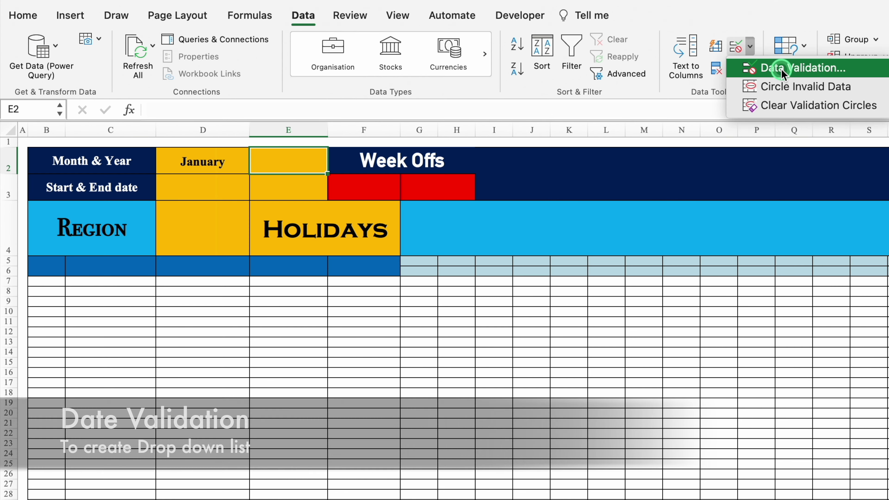
click(779, 69)
click(525, 162)
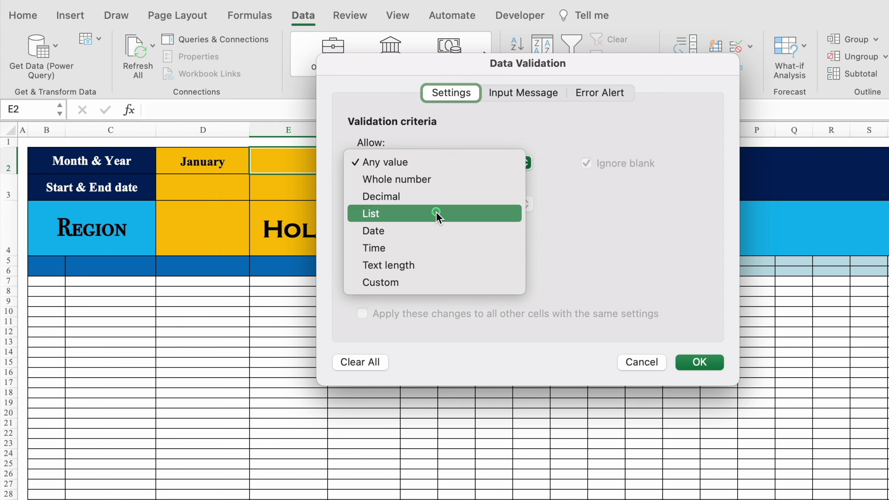
click(437, 215)
click(444, 245)
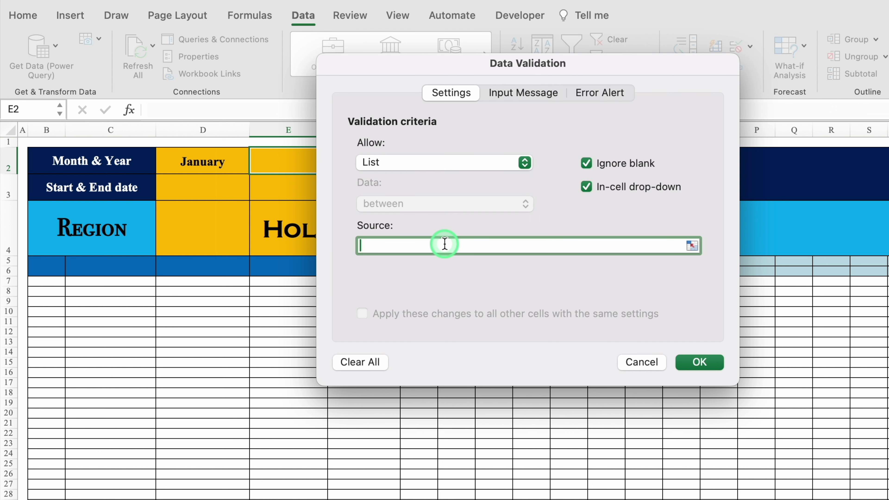
text(2024,2025,202)
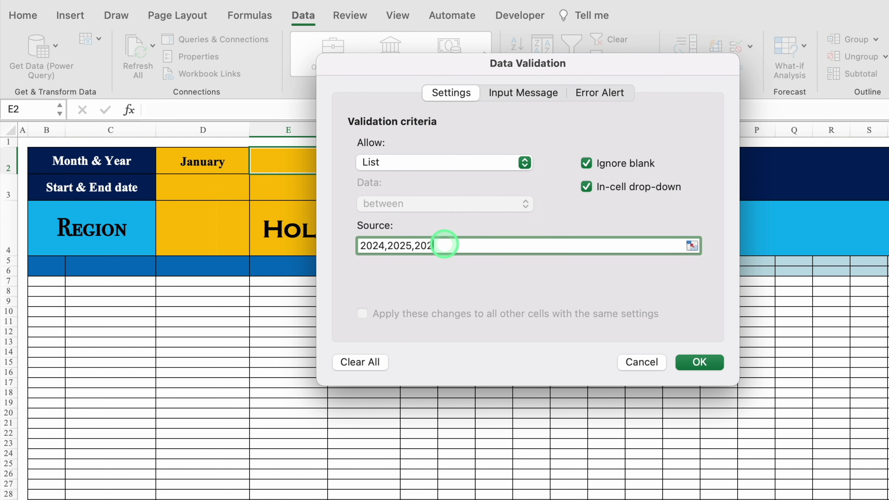
text(6,2027,2028,2029,2030)
click(700, 362)
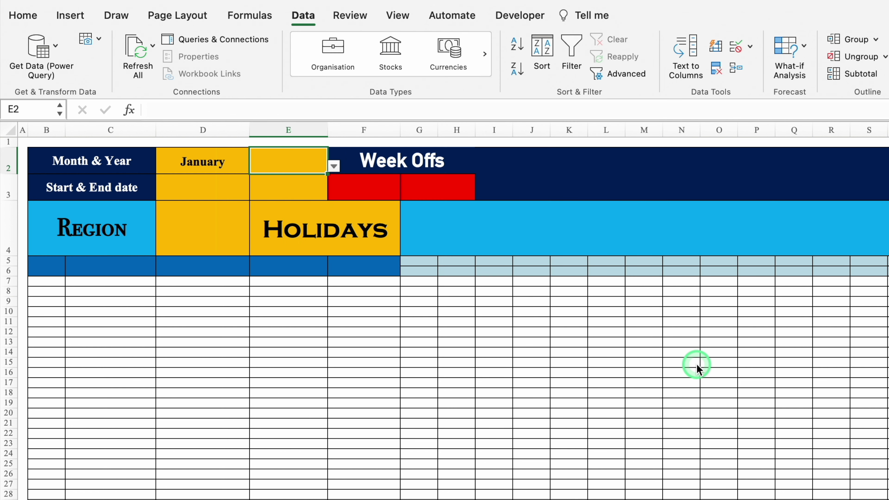
click(335, 166)
click(278, 183)
Add a list data validation with the source None,Mon,Tue,Wed,Thu,Fri,Sat,Sun to both red cells F3 and G3 under Week Offs.
click(373, 187)
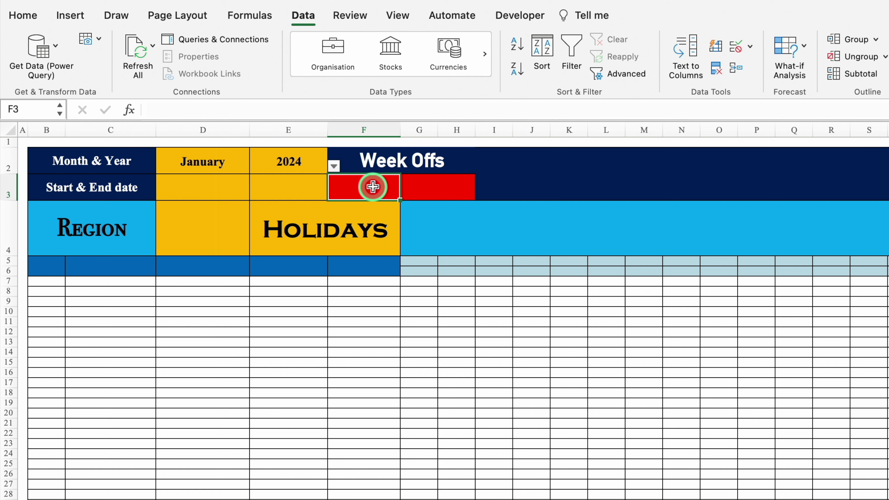
drag(373, 186, 423, 185)
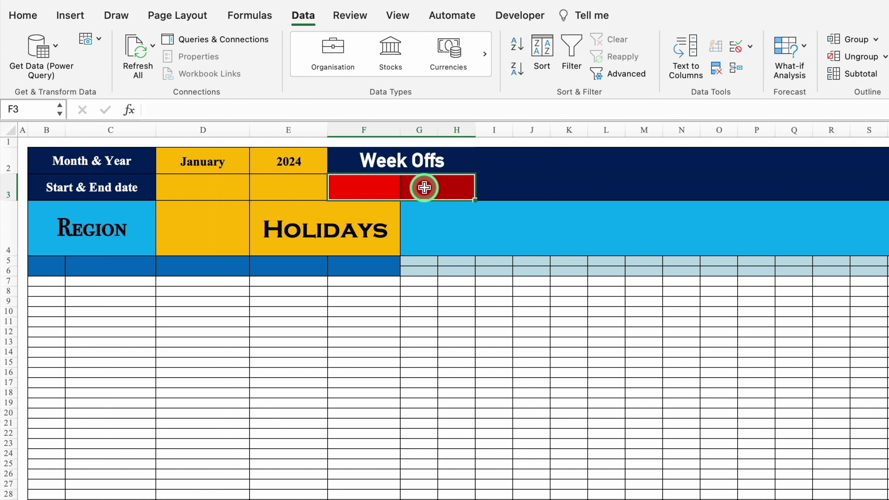
click(750, 46)
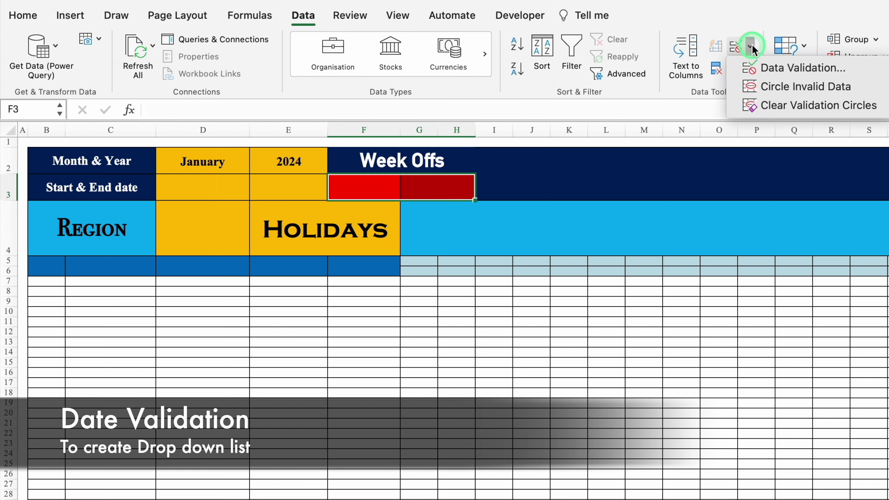
click(783, 74)
click(466, 162)
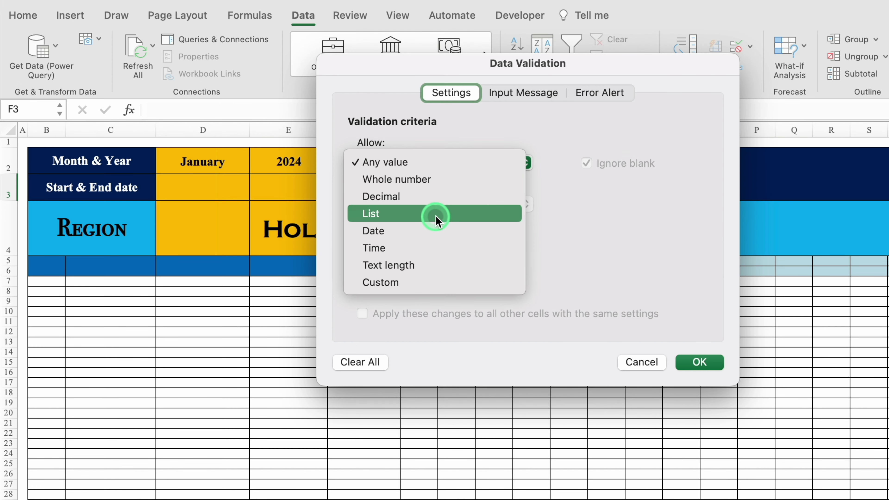
click(438, 216)
click(441, 247)
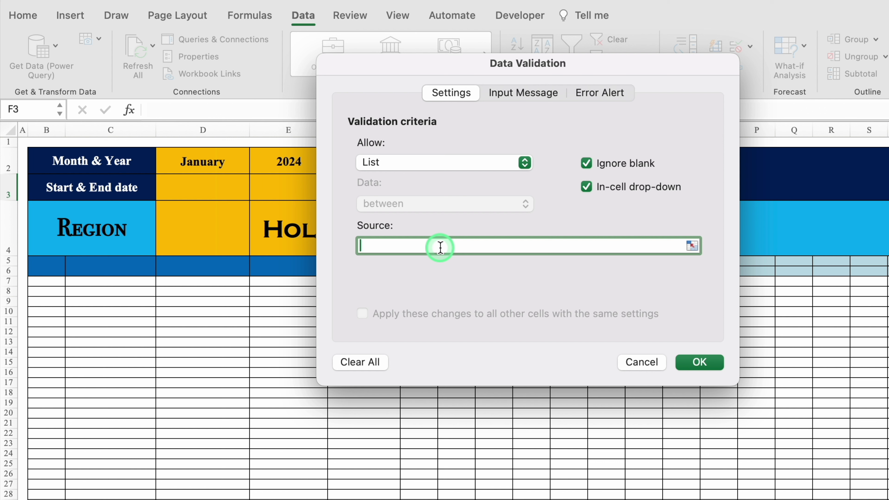
text(None,Mon,Tue,Wed,Thu)
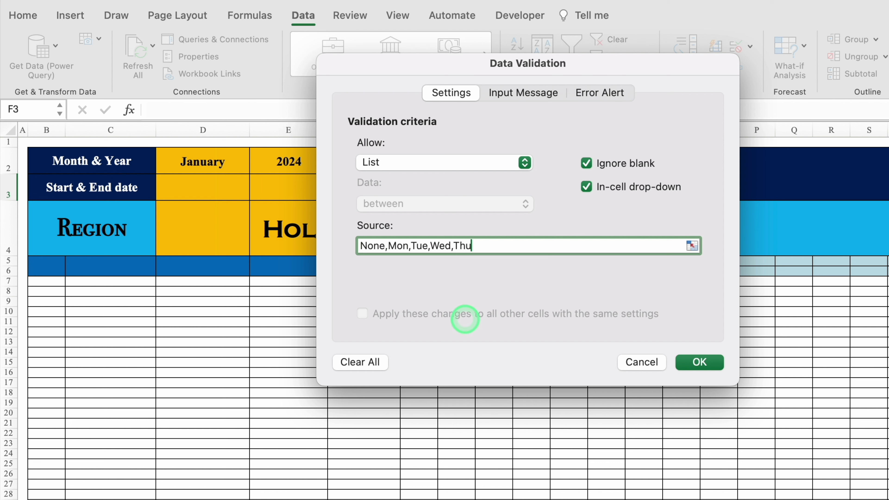
text(,Fri,Sat,Sun)
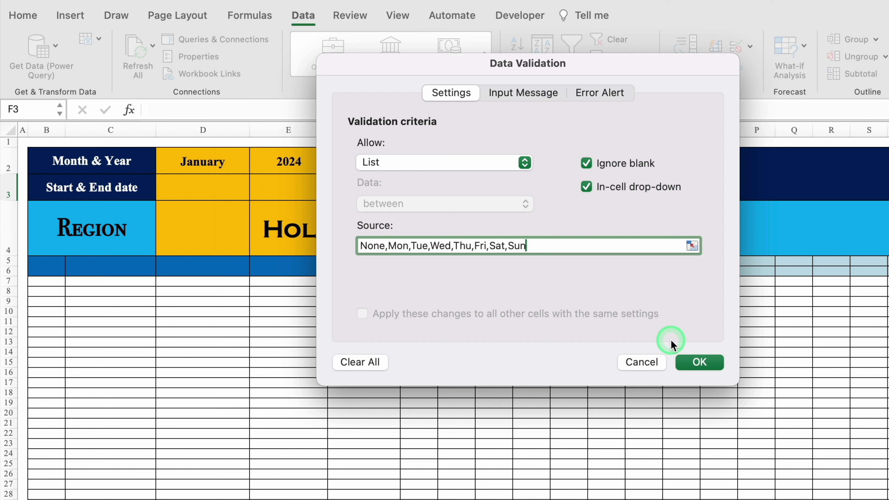
click(699, 362)
Choose None in both week-off drop-downs, F3 and G3.
click(407, 193)
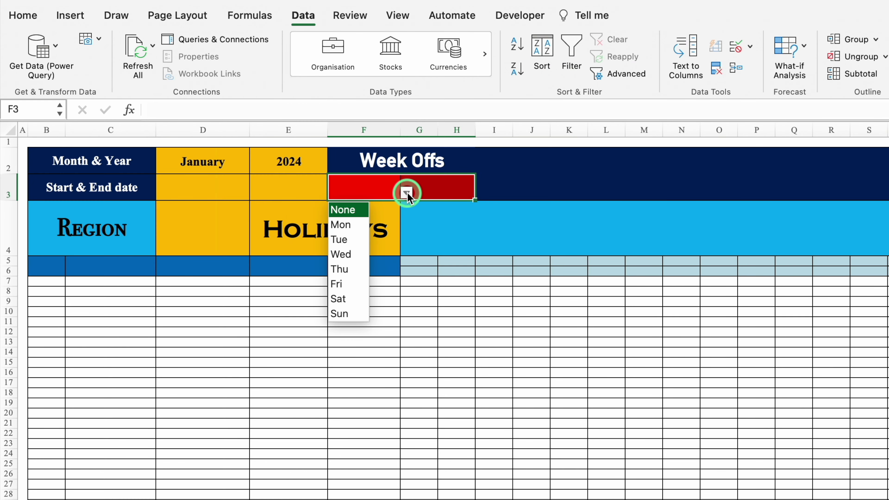
click(360, 209)
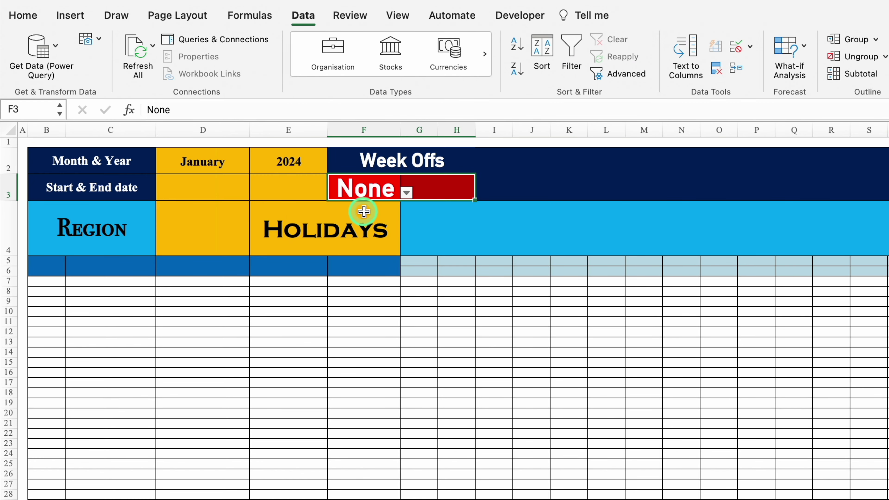
click(448, 192)
click(481, 192)
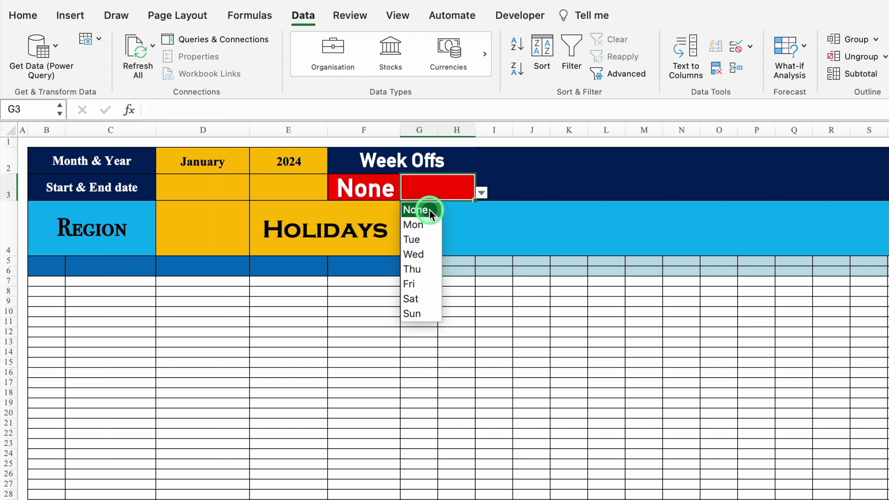
click(429, 209)
Create an Equal To conditional formatting rule for the week-off cells F3 and G3 with the value None.
drag(374, 189, 418, 193)
click(22, 16)
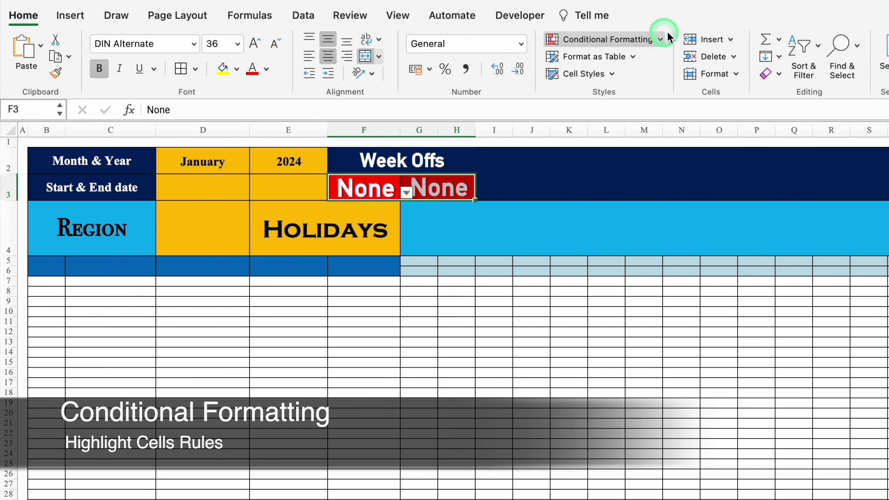
click(661, 39)
click(667, 59)
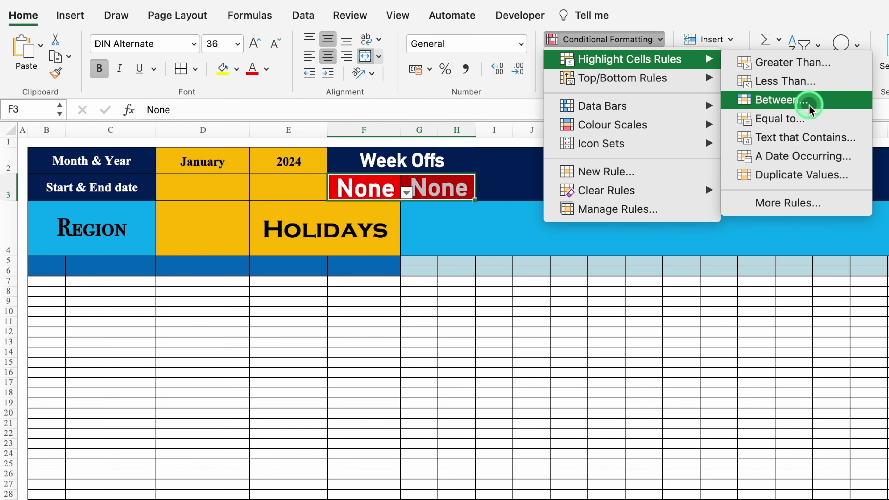
click(805, 119)
text(N)
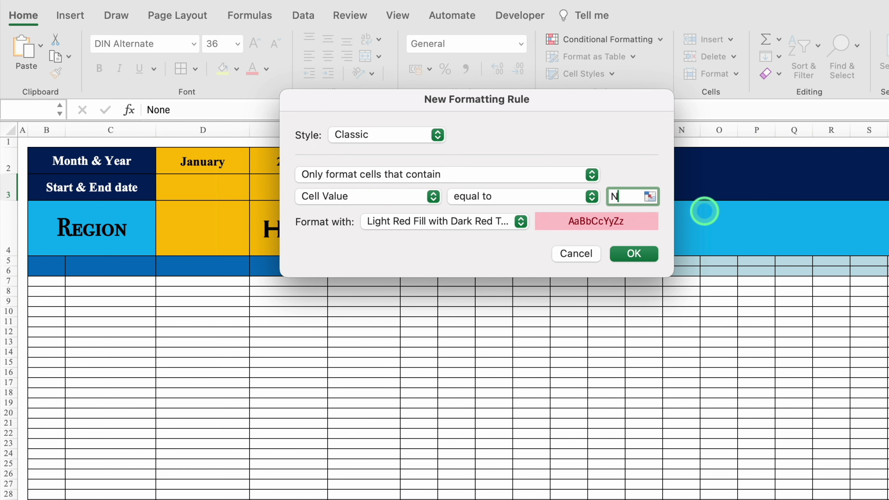
Give the None rule a customised format with the standard dark blue for both fill and font colour, and apply it.
click(521, 222)
click(460, 324)
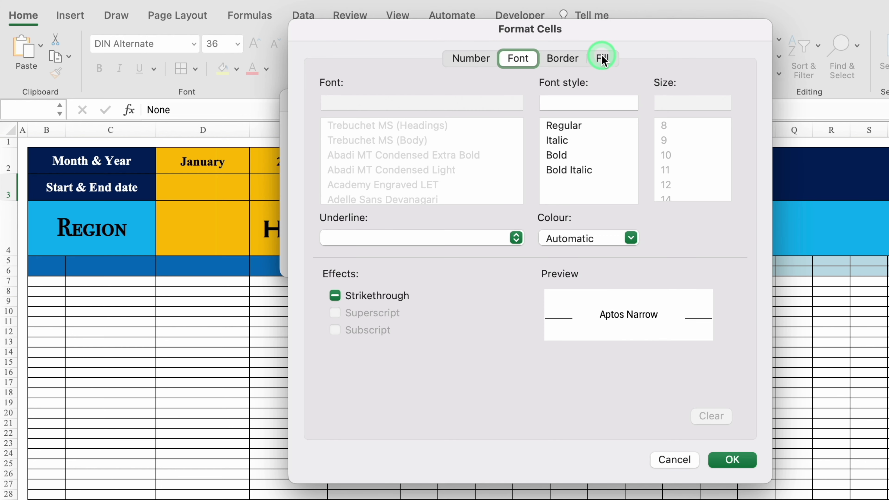
click(603, 57)
click(482, 117)
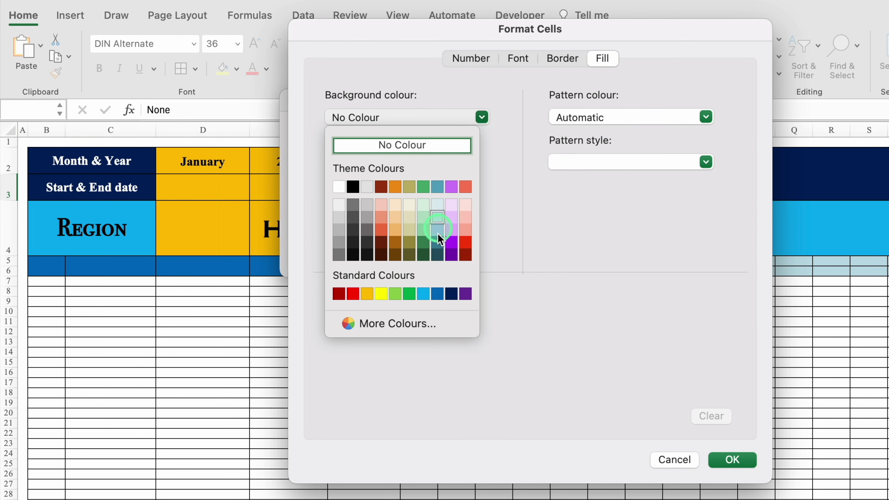
click(452, 293)
click(524, 58)
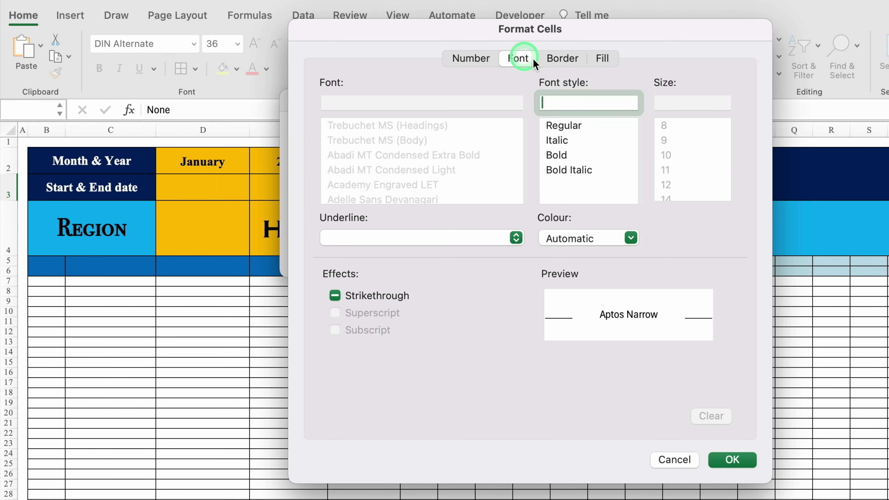
click(631, 238)
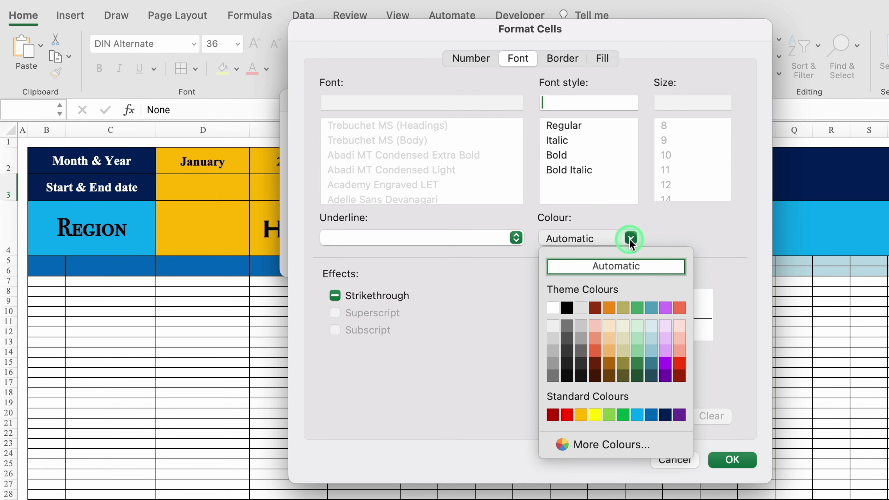
click(666, 415)
click(733, 460)
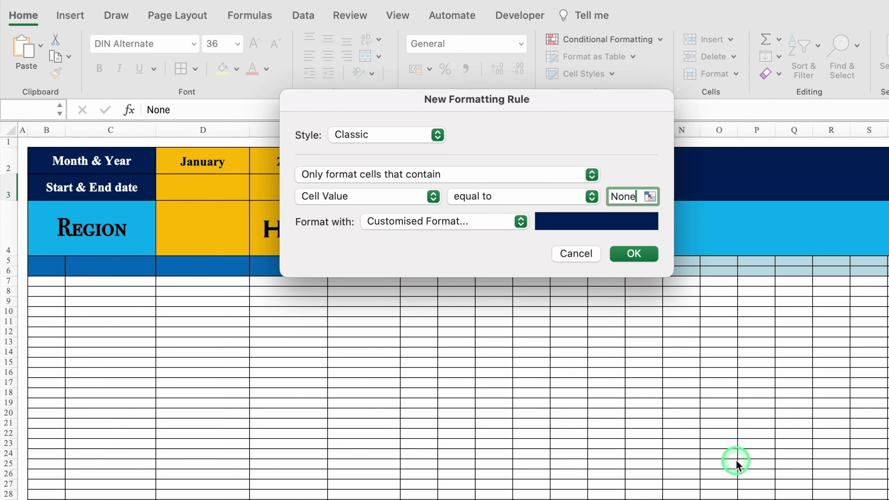
click(633, 251)
Choose Sat in the week-off cell F3 and Sun in cell G3.
click(413, 197)
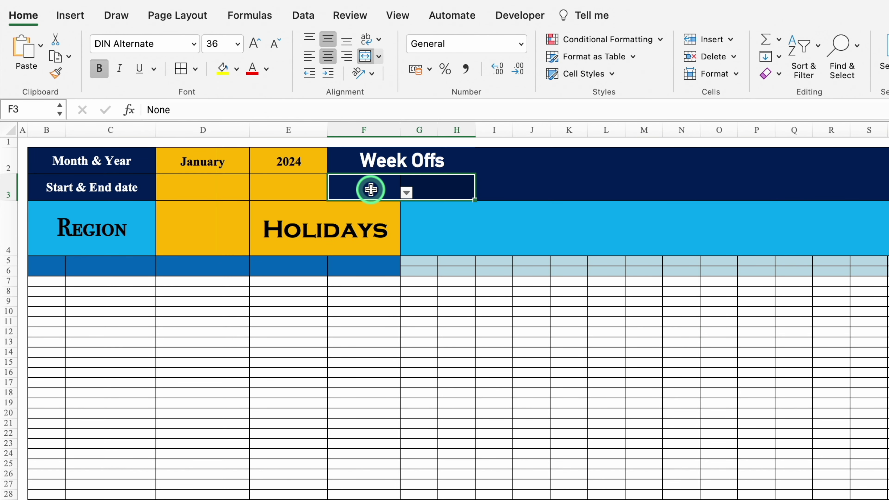
click(407, 192)
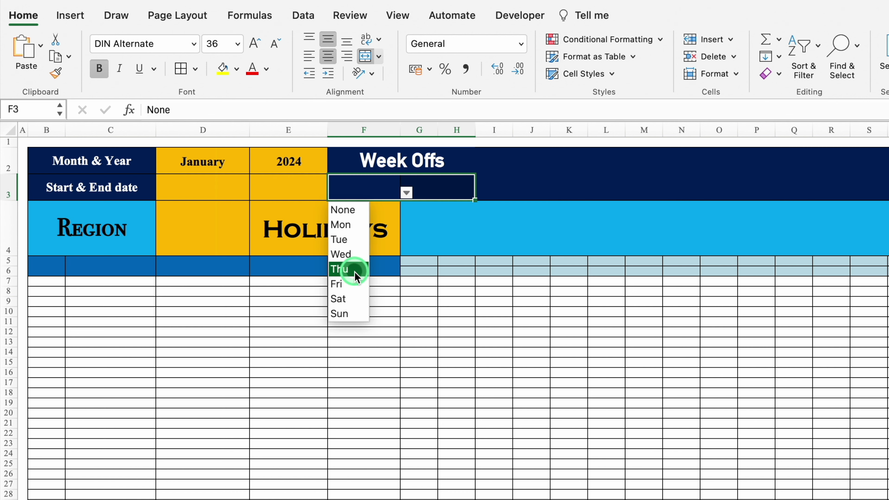
click(357, 297)
click(434, 188)
click(482, 193)
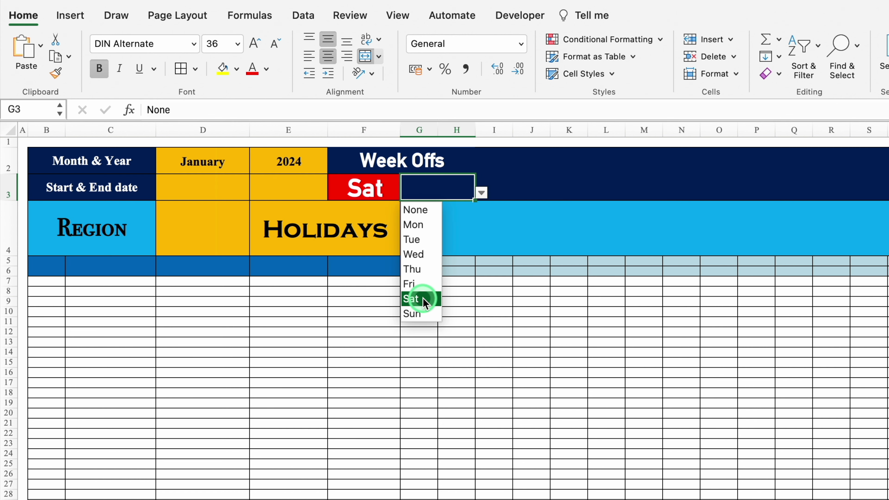
click(413, 312)
Append a single down-pointing triangle emoji to the "Week Offs" heading in cell F2.
click(454, 163)
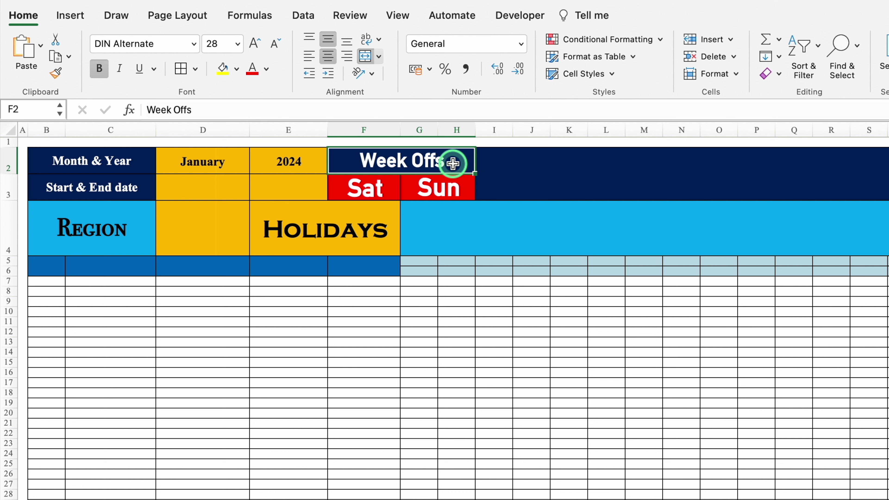
key(ctrl+super+space)
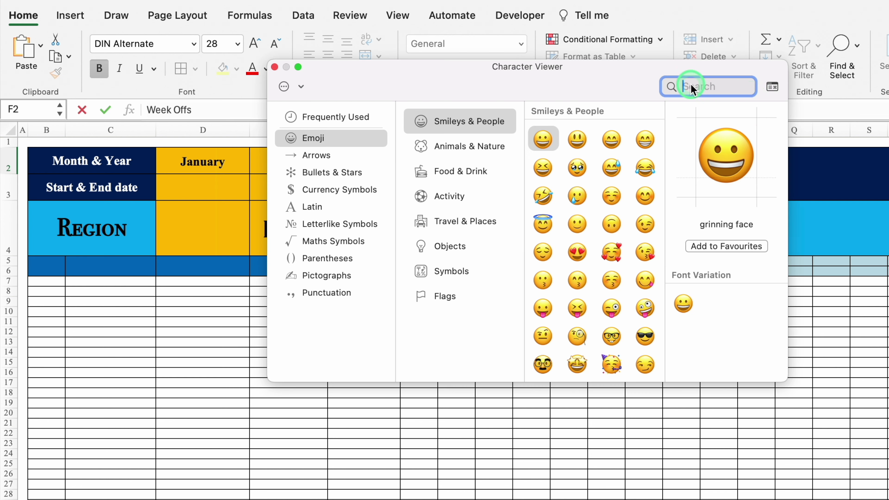
text(down)
click(580, 195)
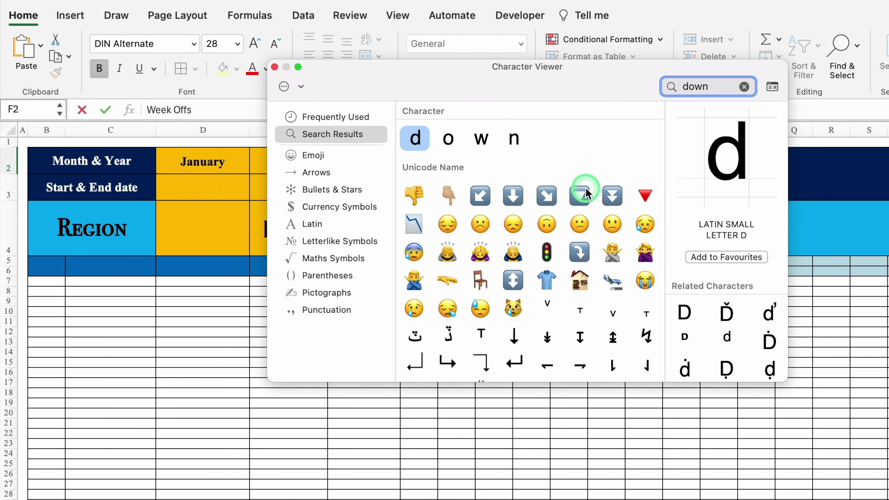
double_click(583, 196)
click(304, 88)
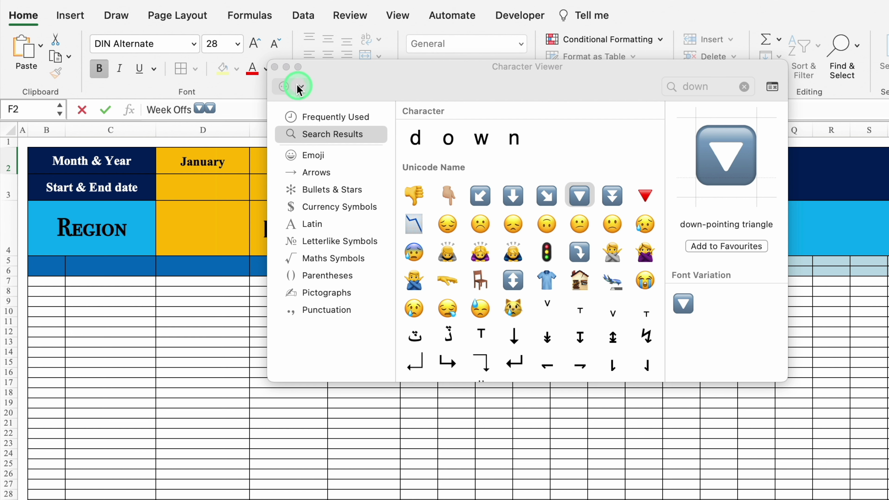
click(276, 68)
click(296, 106)
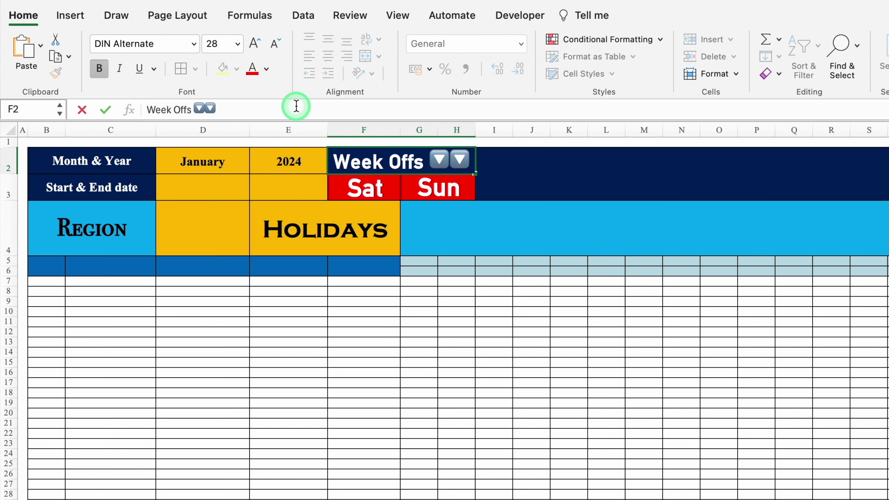
key(BackSpace)
key(Return)
Enter the start-date formula =DATEVALUE("1"&D2&E2) in cell D3.
click(185, 186)
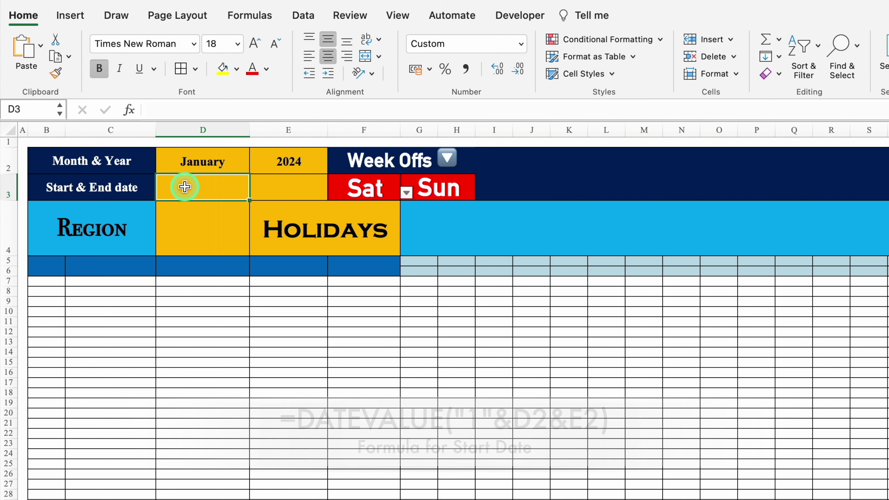
text(=date)
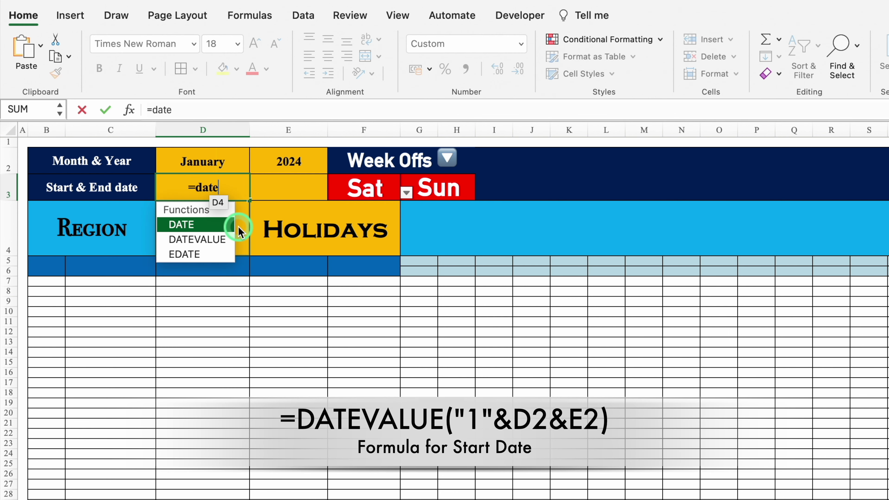
double_click(216, 241)
text(")
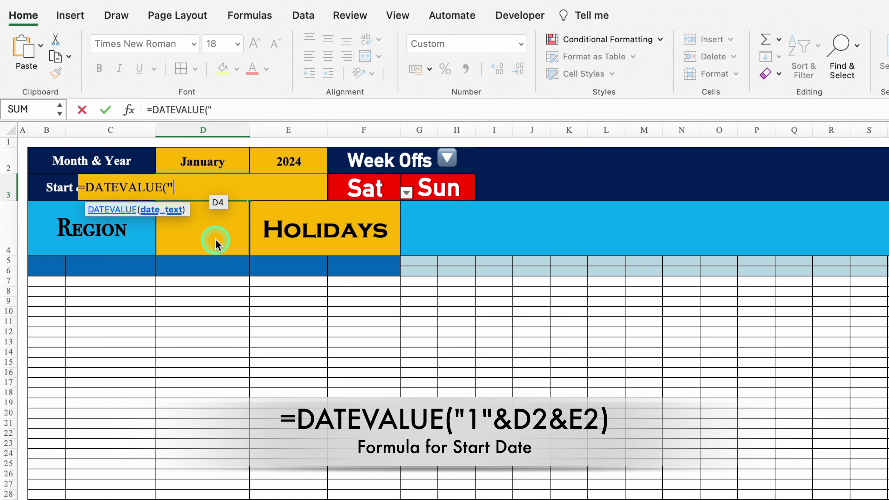
text(1"&)
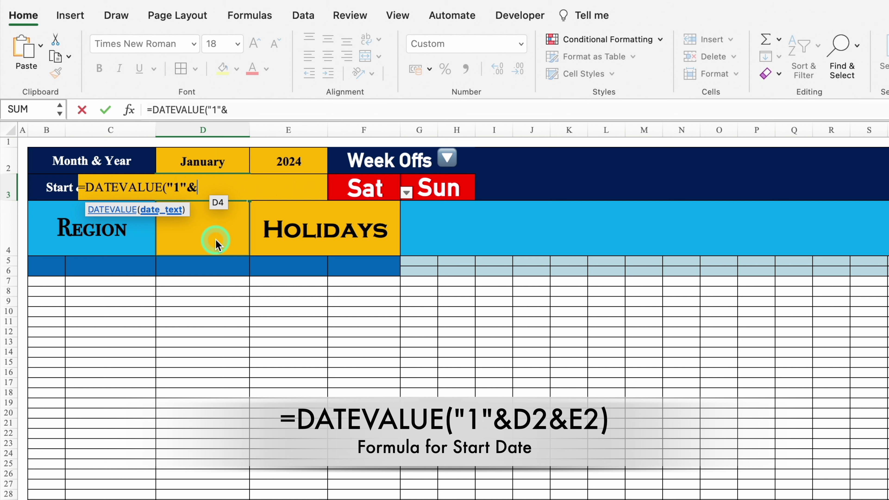
click(211, 164)
text(&)
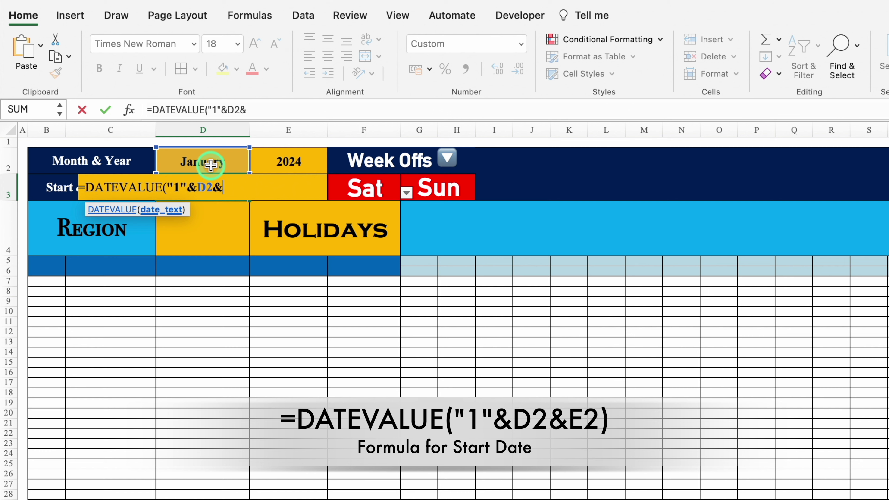
click(284, 159)
text())
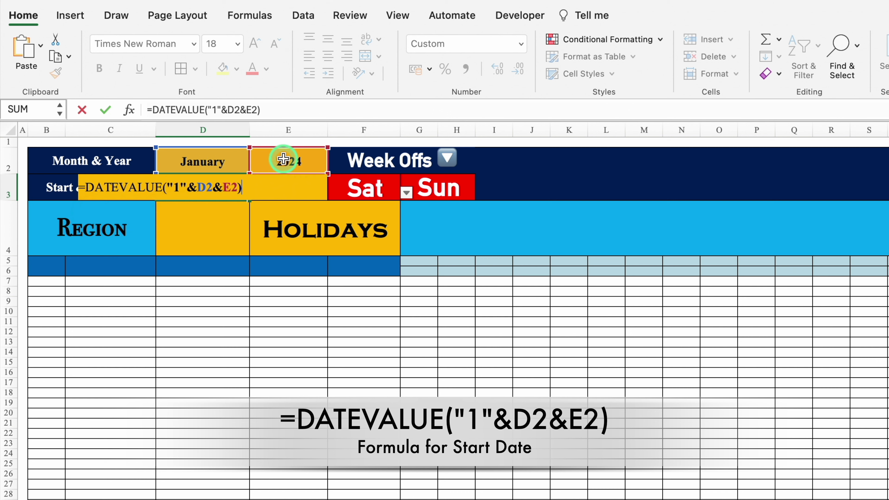
key(Return)
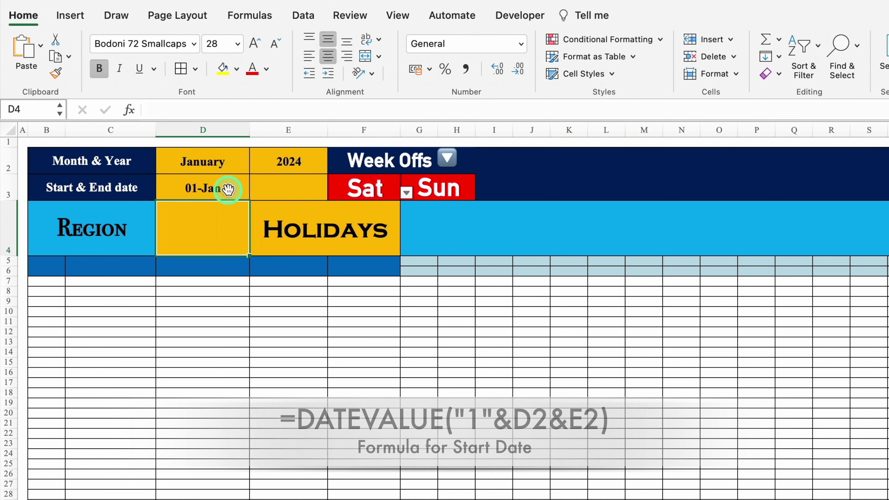
click(228, 189)
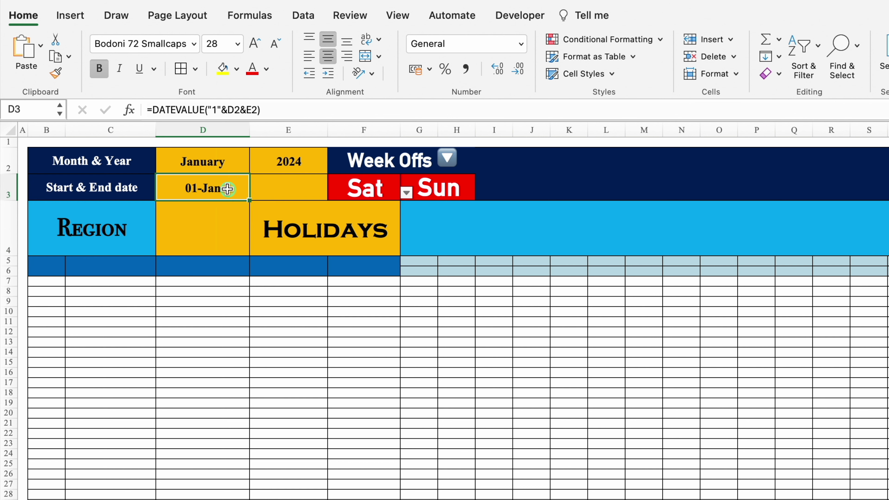
Enter the end-date formula =EOMONTH(D3,0) in cell E3.
click(287, 188)
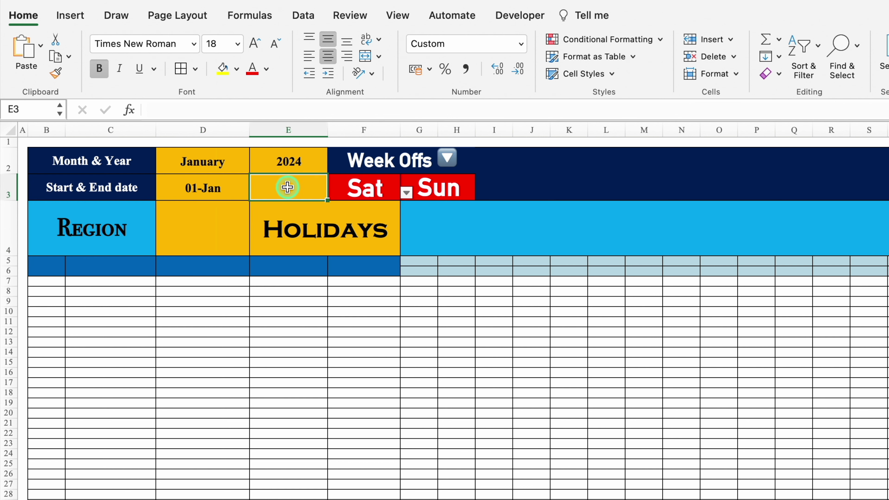
text(=)
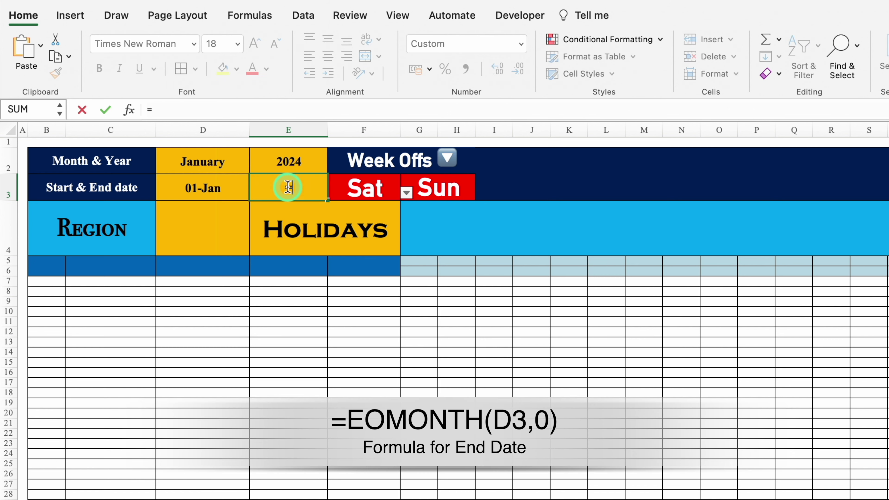
text(eo)
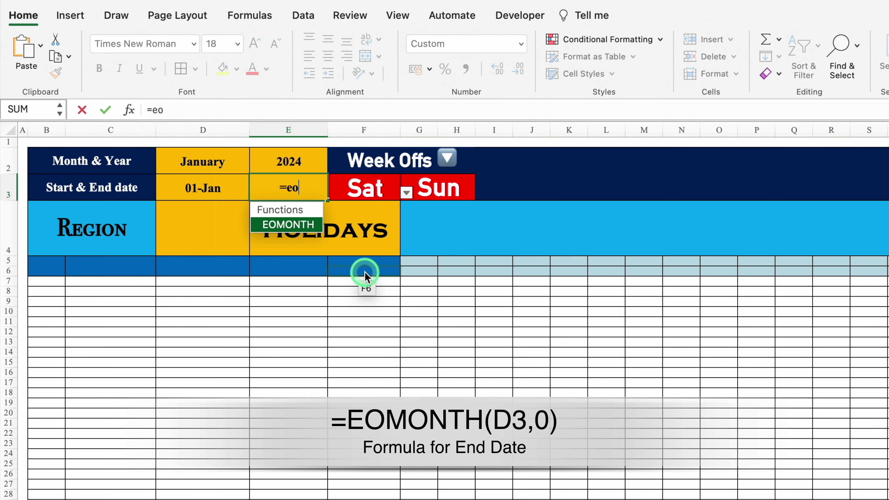
double_click(308, 226)
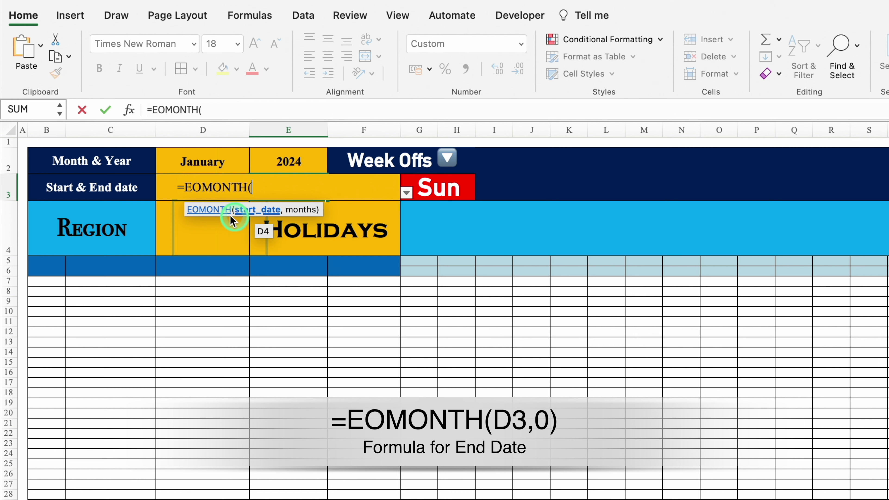
click(172, 192)
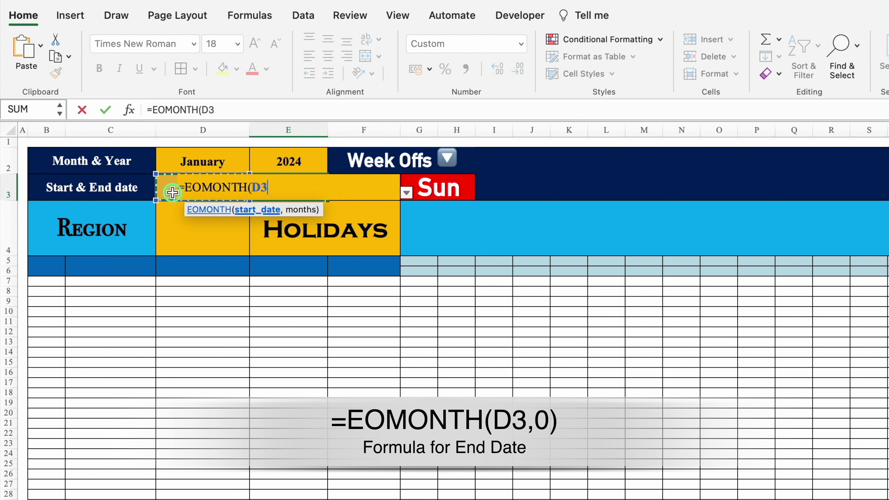
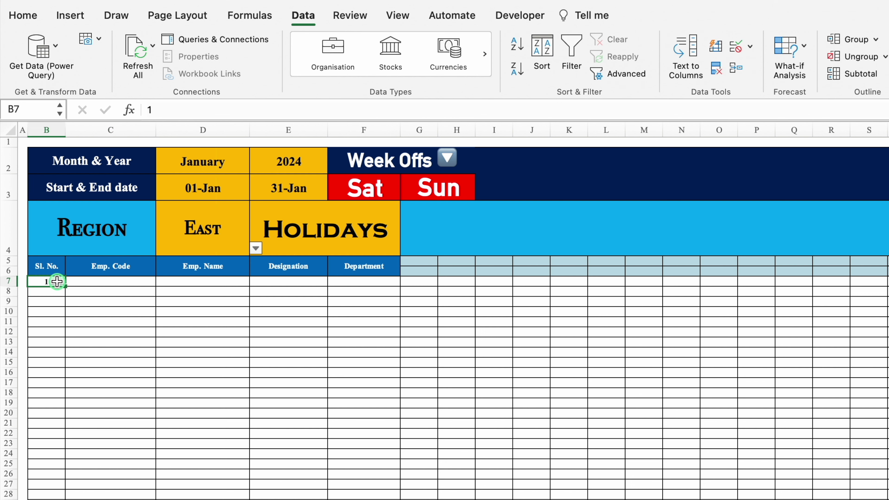
Extend the serial number 1 in B7 down the Sl. No. column as an increasing series.
drag(64, 286, 65, 494)
click(70, 496)
click(128, 469)
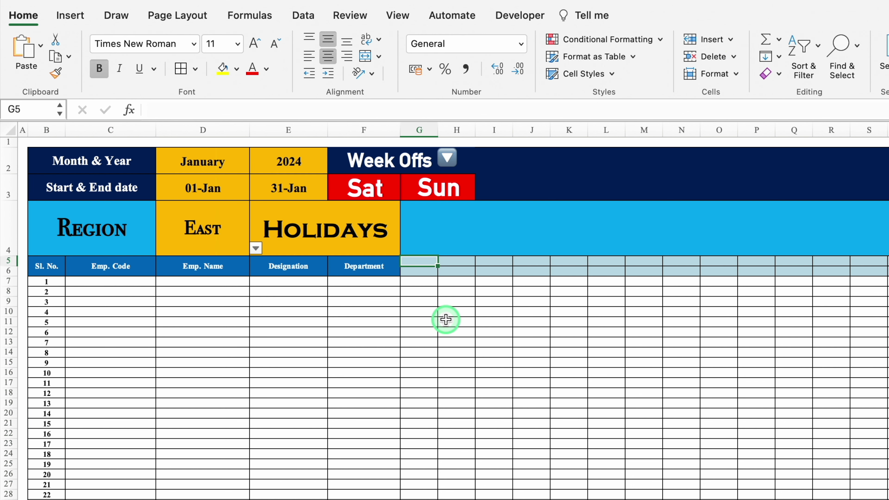
Link the first date cell G5 to the month's start date with the formula =D3.
text(=)
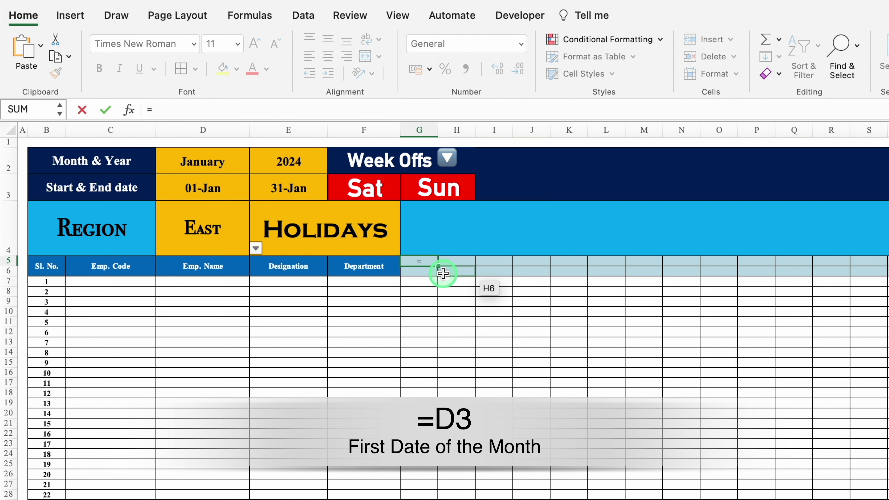
click(215, 187)
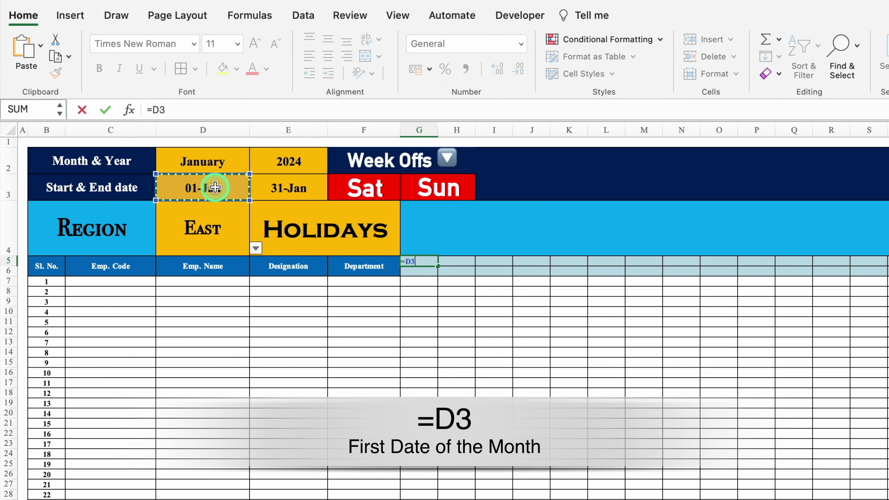
key(Return)
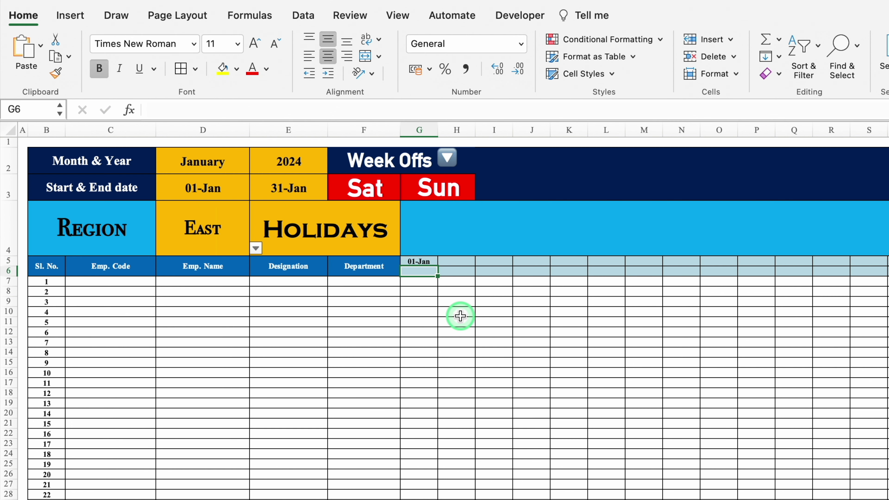
Enter the second-date formula =IF(G5<$E$3,G5+1,"") in cell H5.
click(459, 263)
text(=IF()
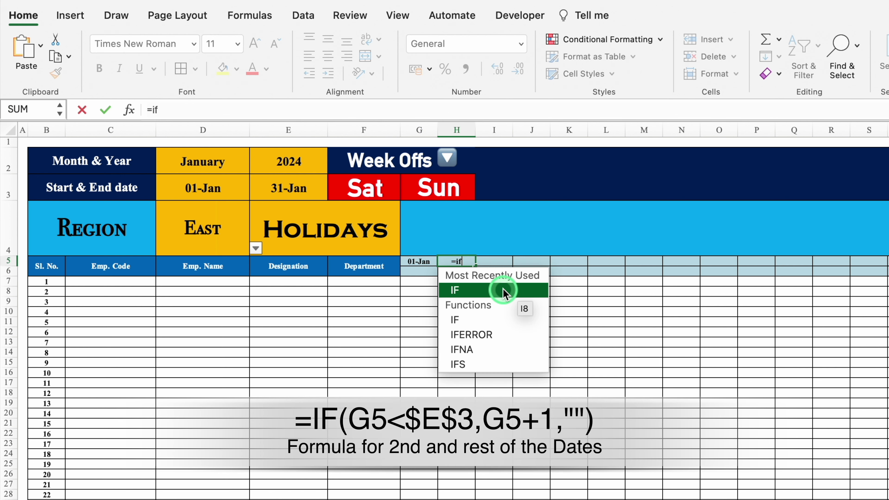
click(425, 261)
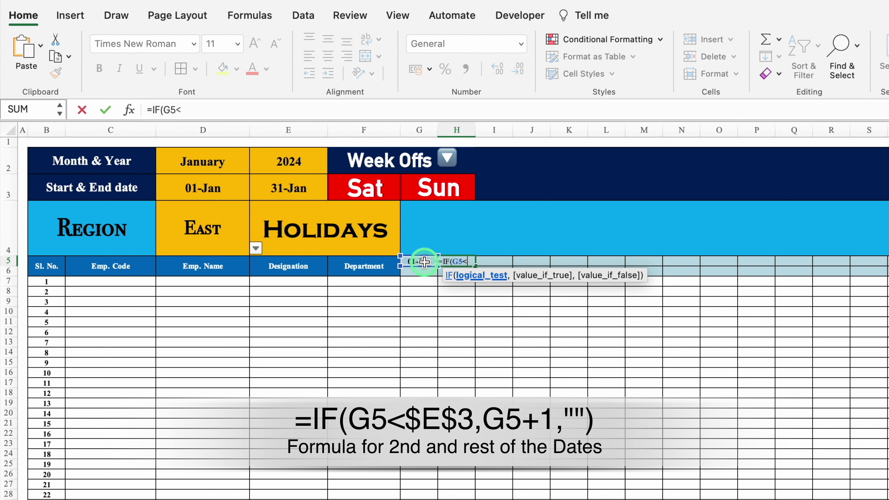
click(300, 189)
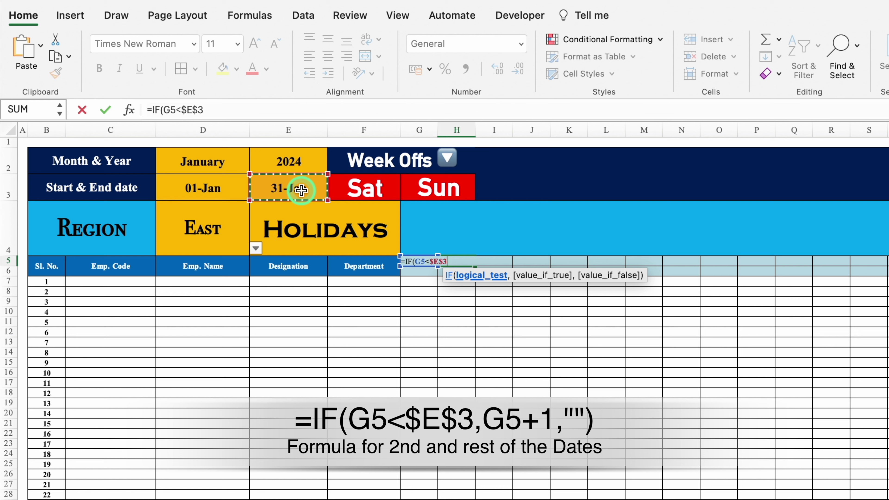
text(,)
click(380, 263)
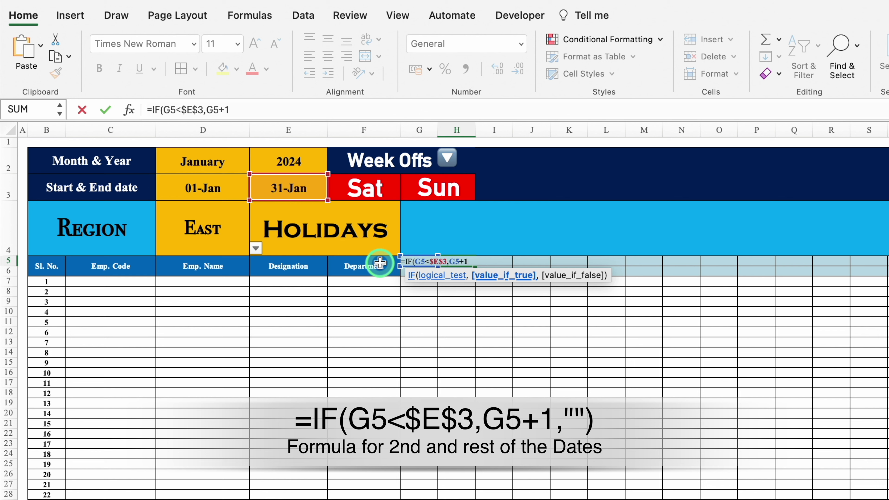
text(,)
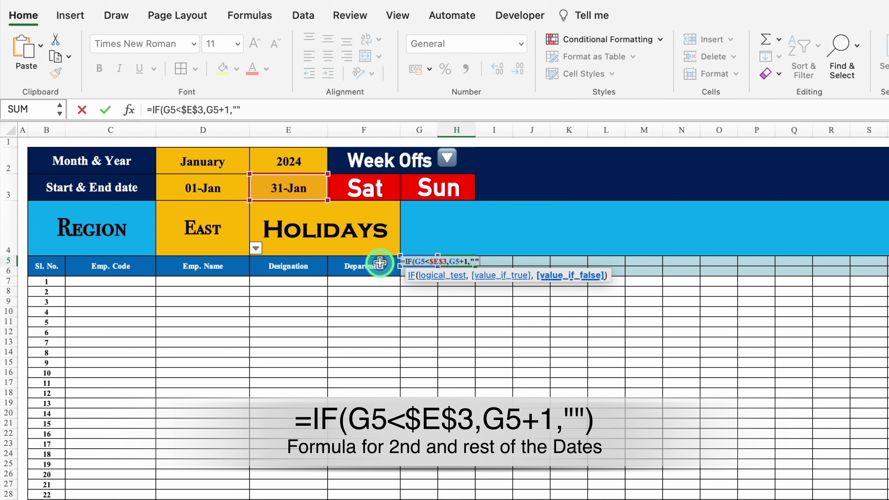
text(""))
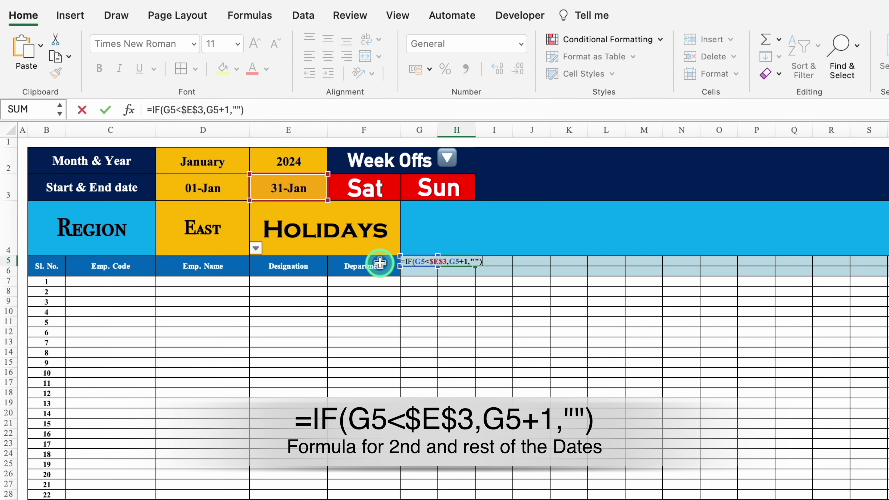
key(Return)
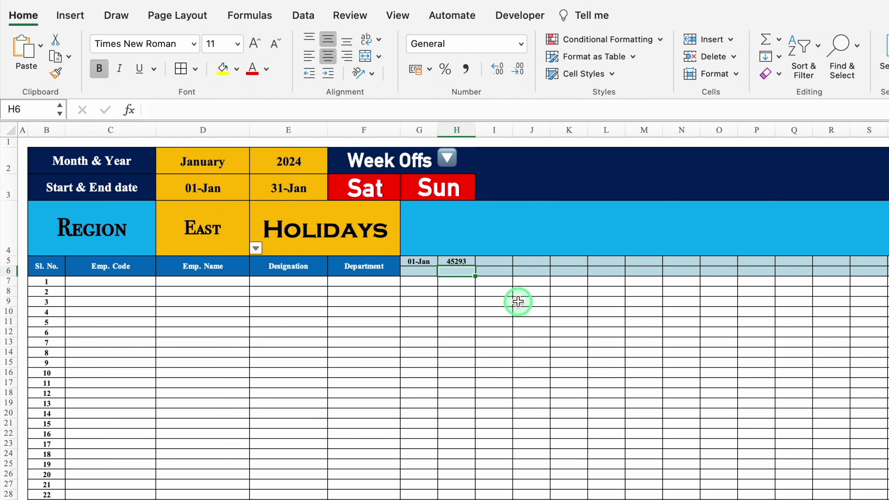
Format cell H5 as a Date with the 14-Mar type.
click(459, 261)
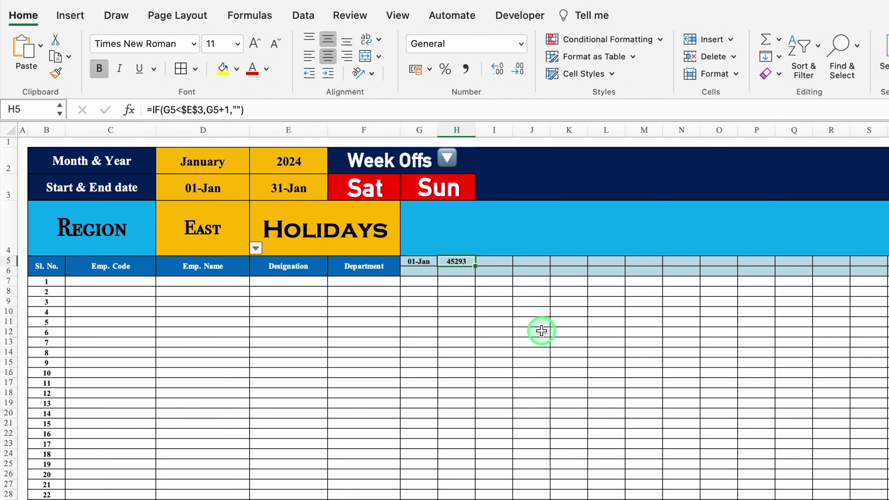
key(ctrl+1)
click(358, 158)
click(463, 222)
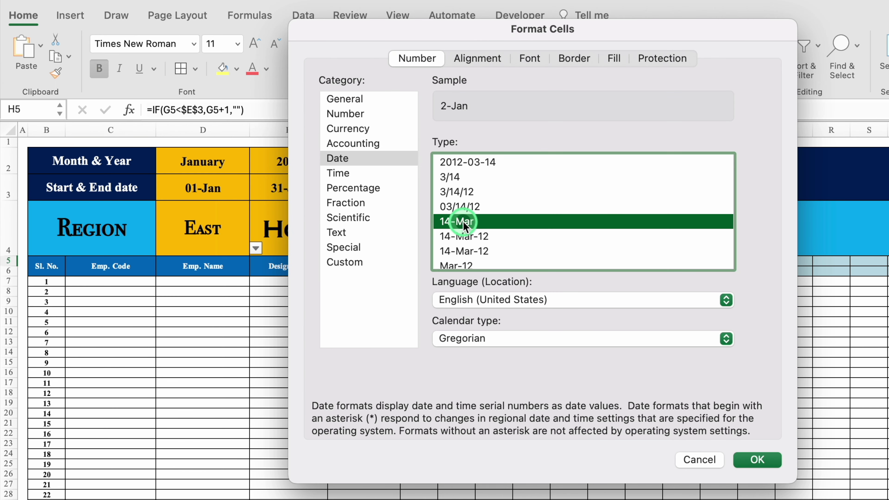
click(758, 460)
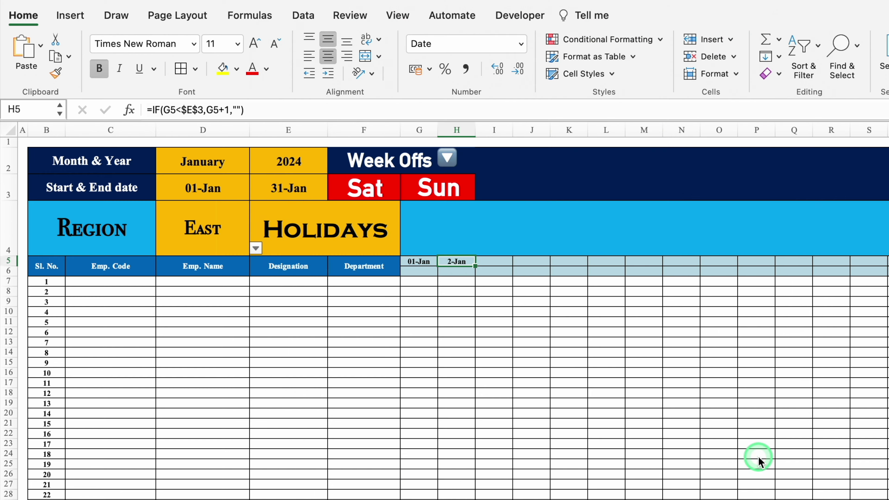
Enter the weekday formula =TEXT(G5,"DDD") in cell G6, below the first date, and reselect that cell.
click(422, 272)
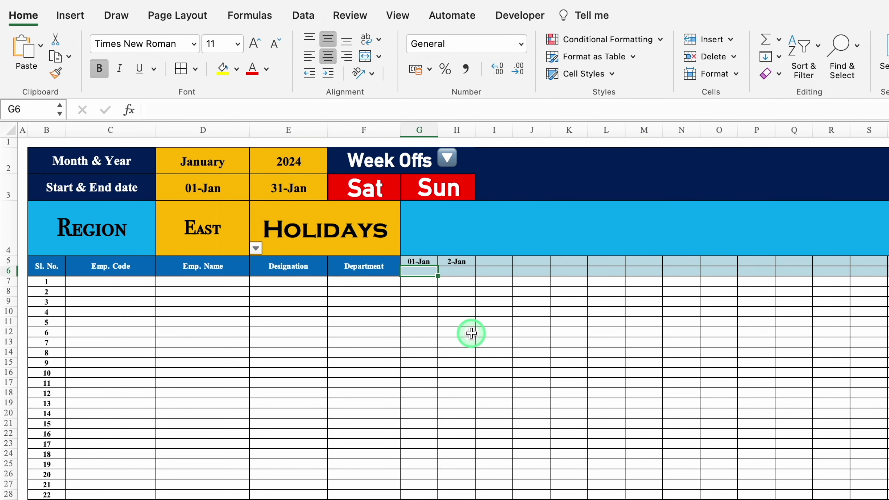
text(=)
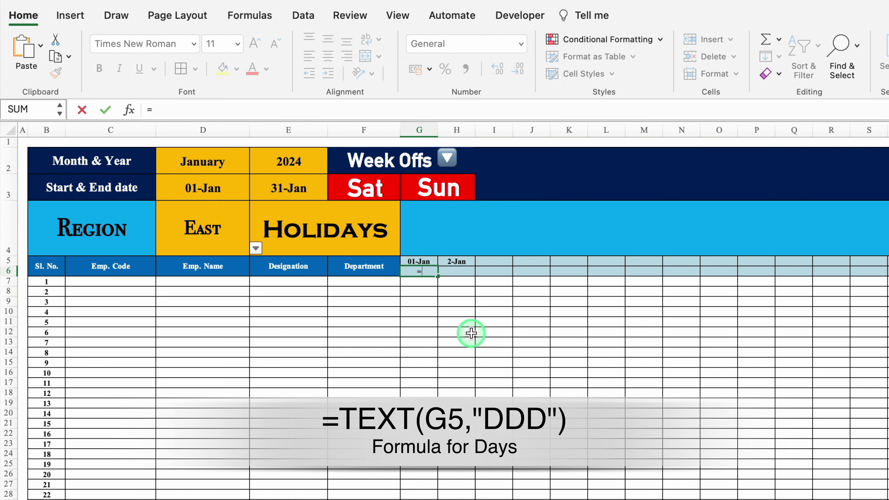
text(text)
double_click(450, 302)
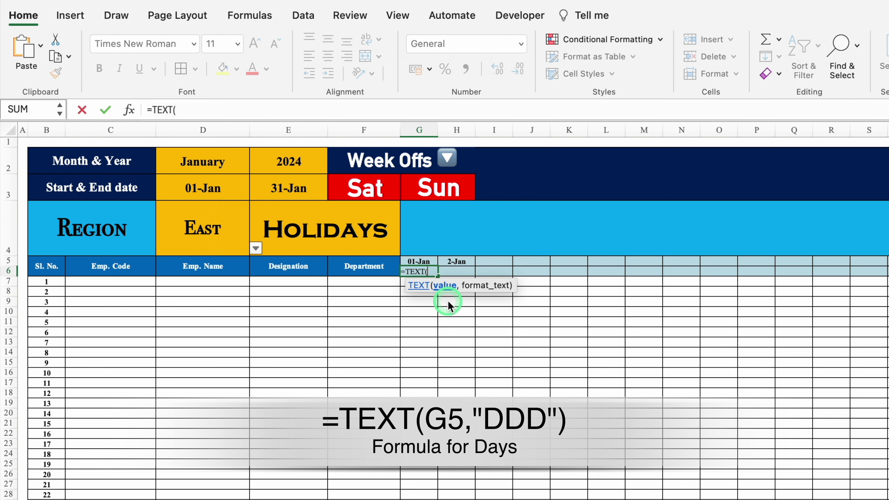
click(426, 262)
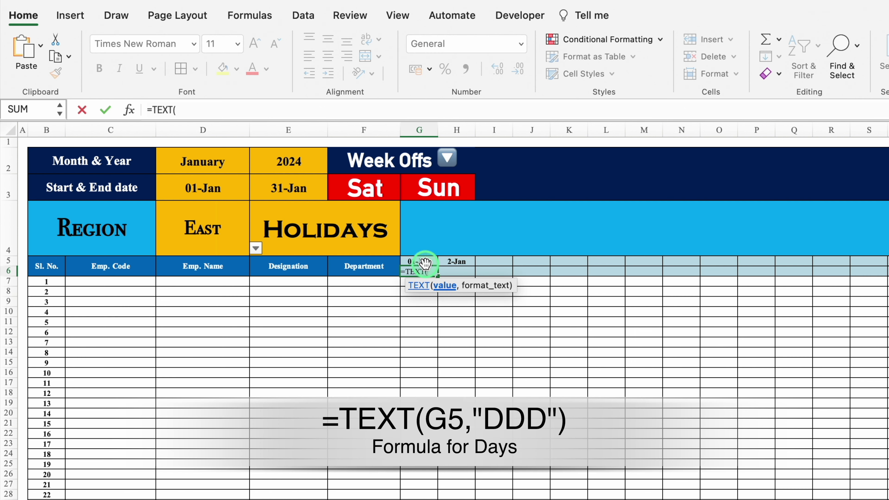
click(426, 262)
text(,"DDD)
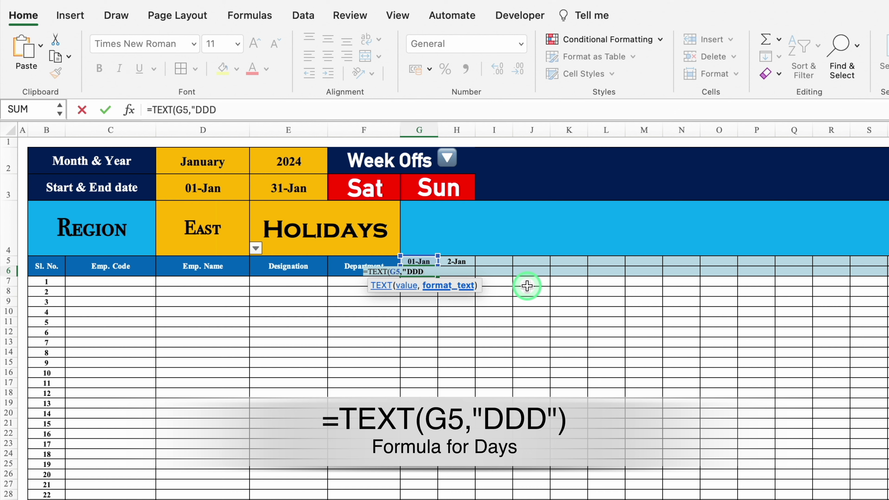
text("))
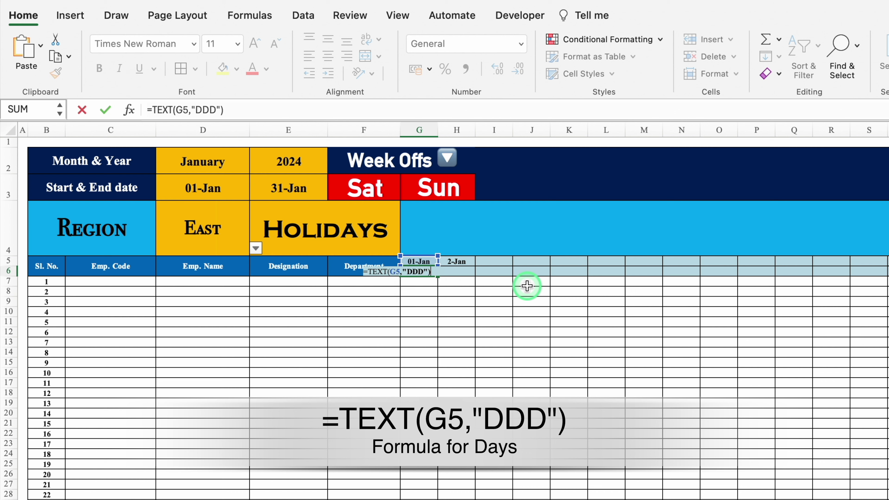
key(Return)
key(Up)
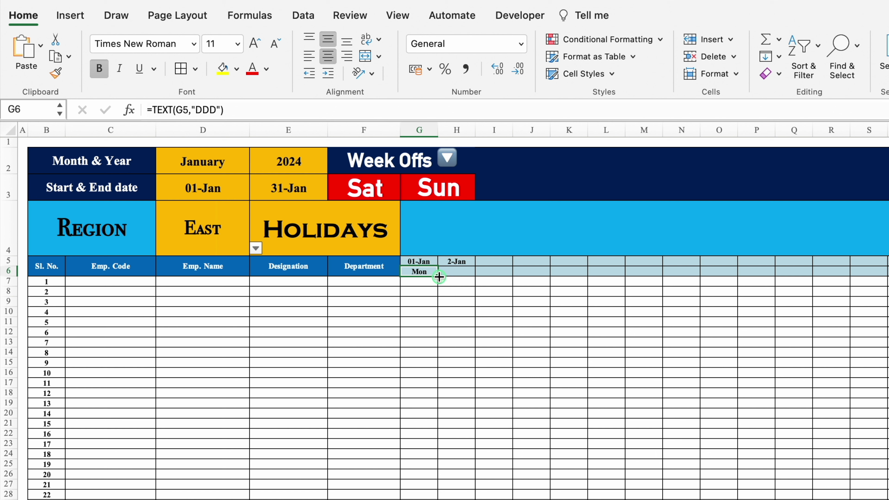
Copy the weekday formula from G6 into H6, then fill H5:H6 across the date columns to AK.
drag(458, 279, 460, 275)
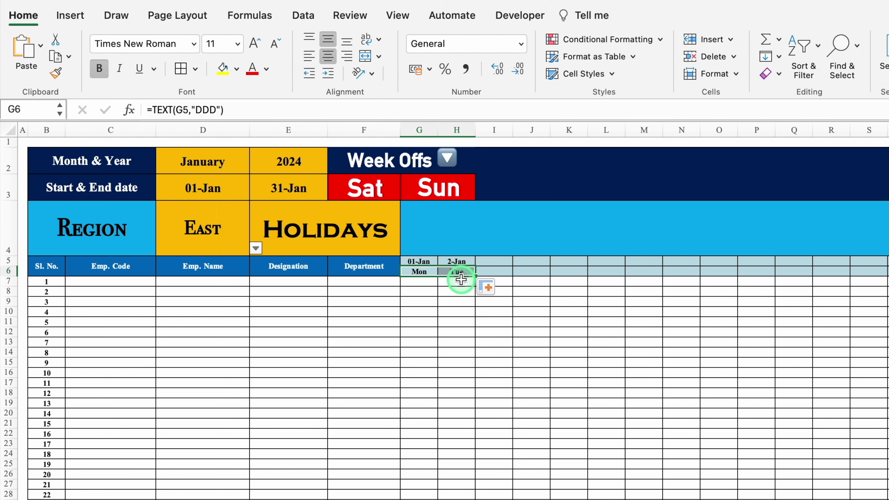
click(468, 262)
drag(468, 262, 794, 280)
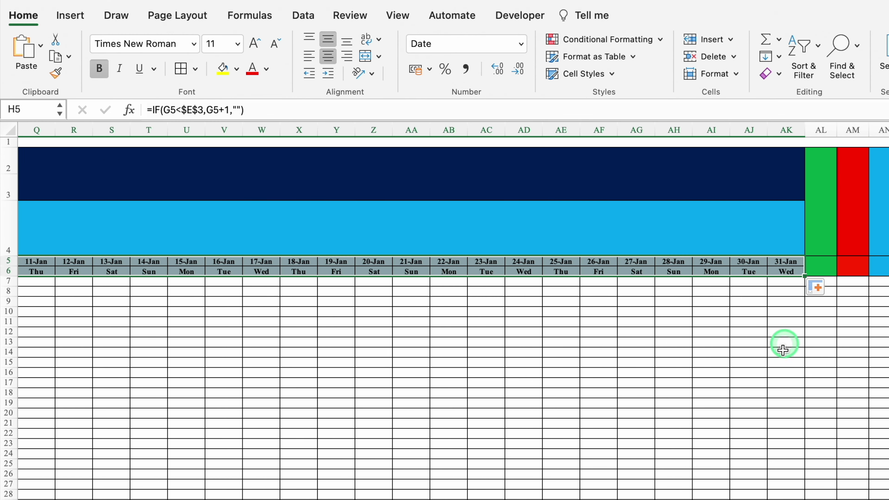
scroll(452, 312, left, 15)
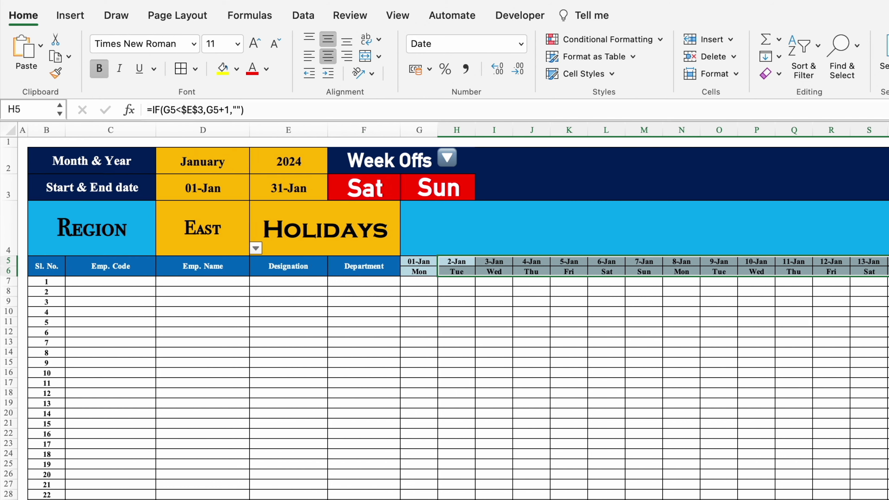
Test the date row by switching the month to February, review the row's end, and set the month back to January.
click(160, 153)
click(255, 165)
click(180, 199)
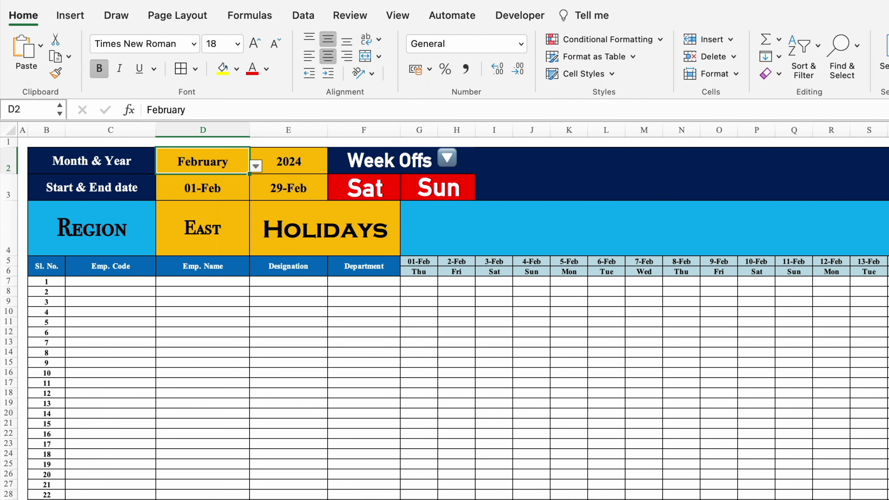
scroll(841, 356, right, 14)
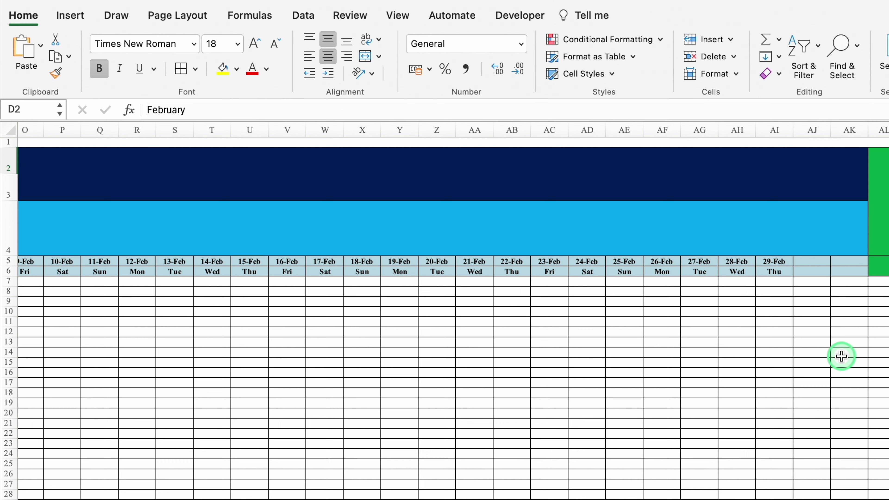
scroll(451, 312, left, 14)
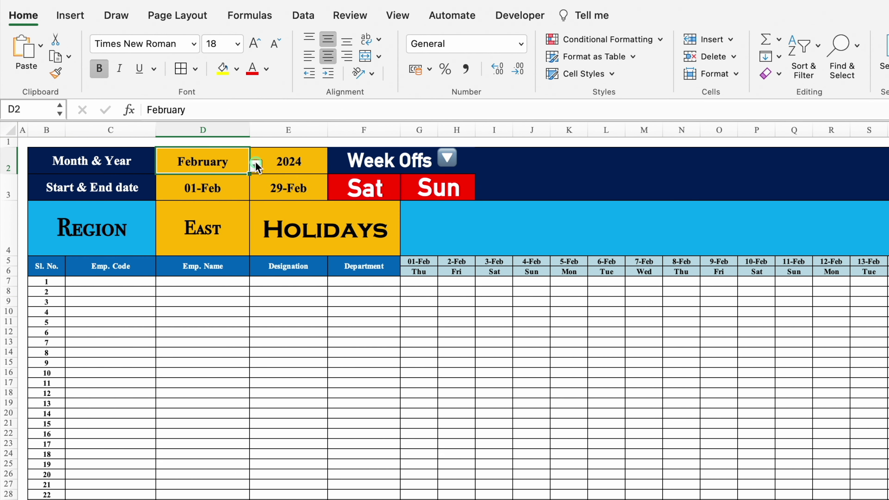
click(244, 163)
click(178, 183)
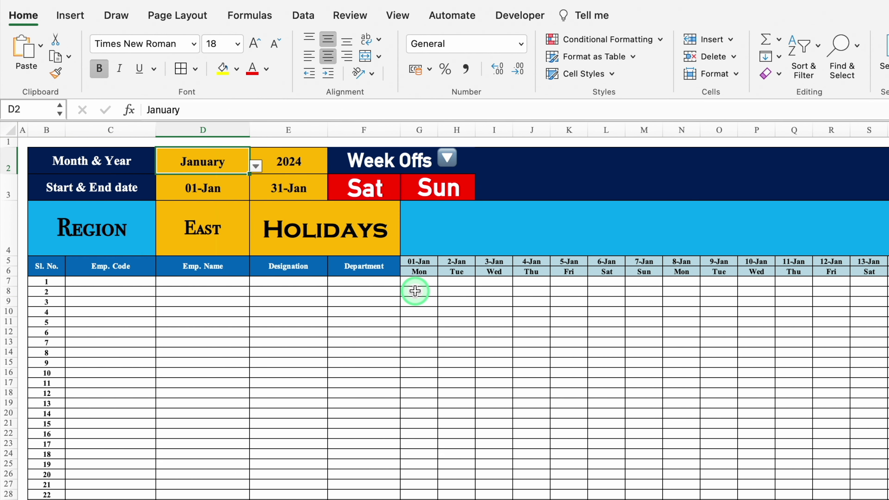
Enter the title "Attendance Sheet 2024" in the merged dark blue header cell I2.
click(640, 161)
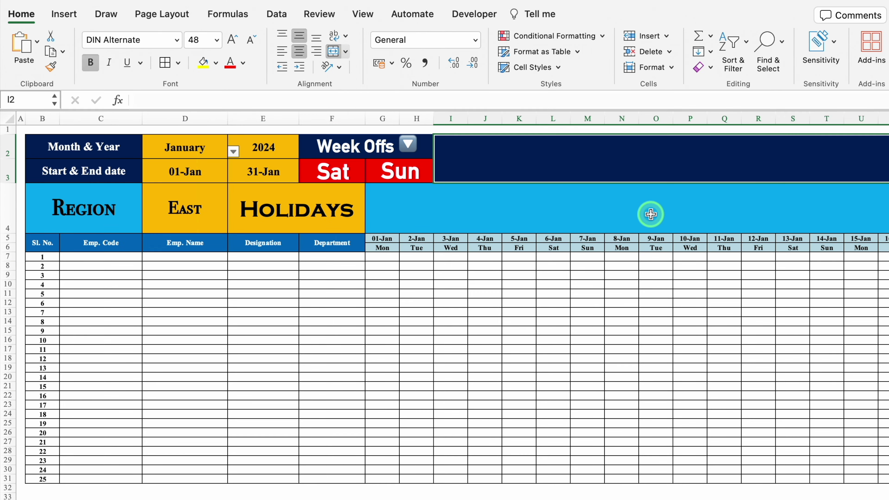
text(Attendance Sheet)
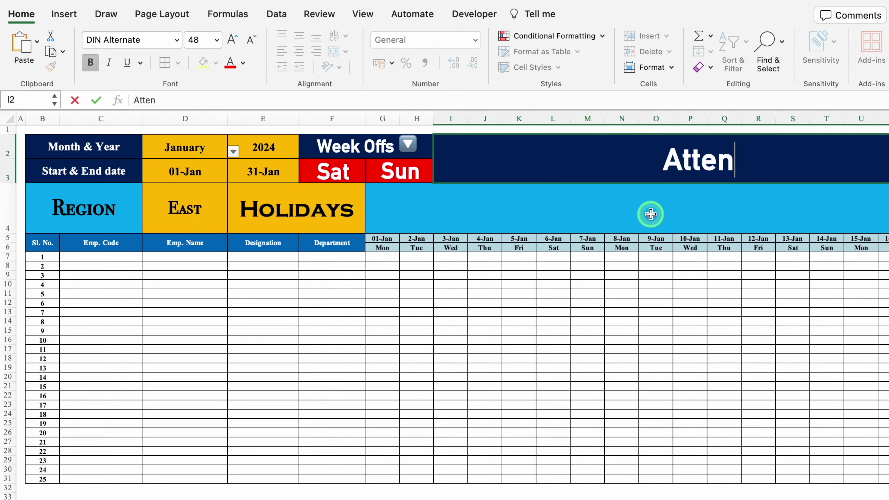
text( 2024)
Enter the headings "Total Present" and "Total Absent" in the green and red summary columns AL and AM.
click(647, 249)
scroll(778, 295, right, 16)
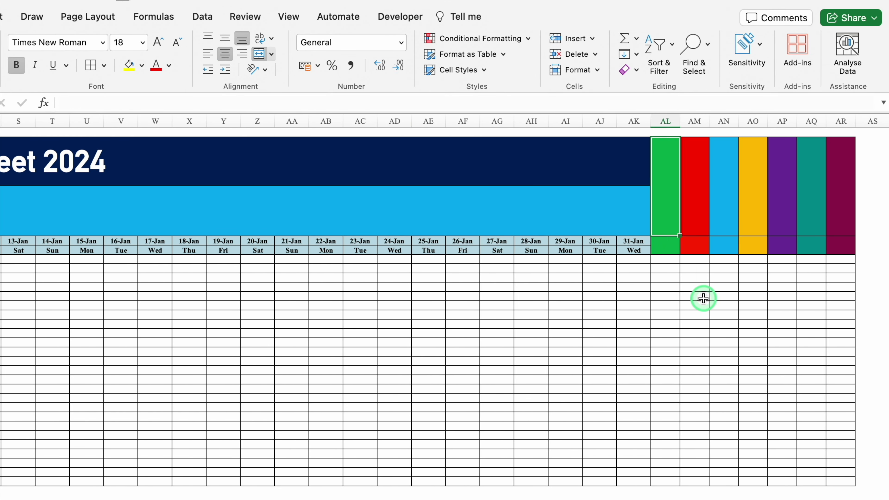
text(Total Prese)
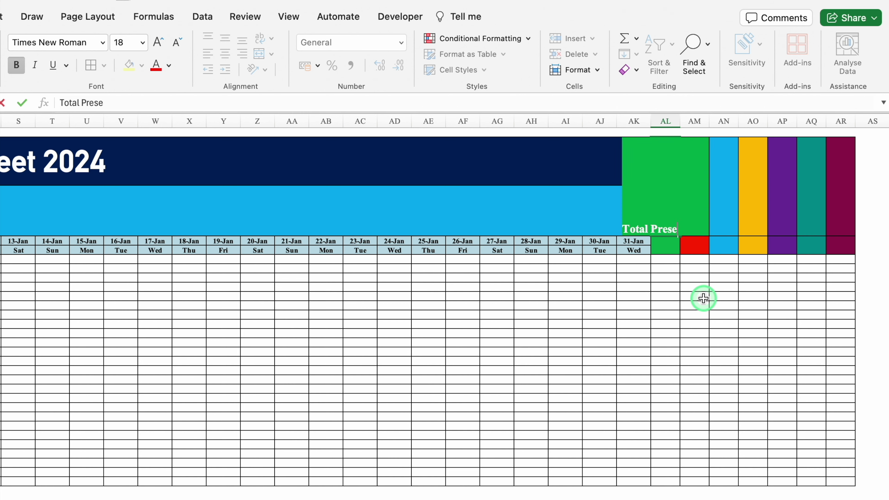
text(nt)
scroll(704, 298, right, 4)
click(567, 217)
text(Total Absent)
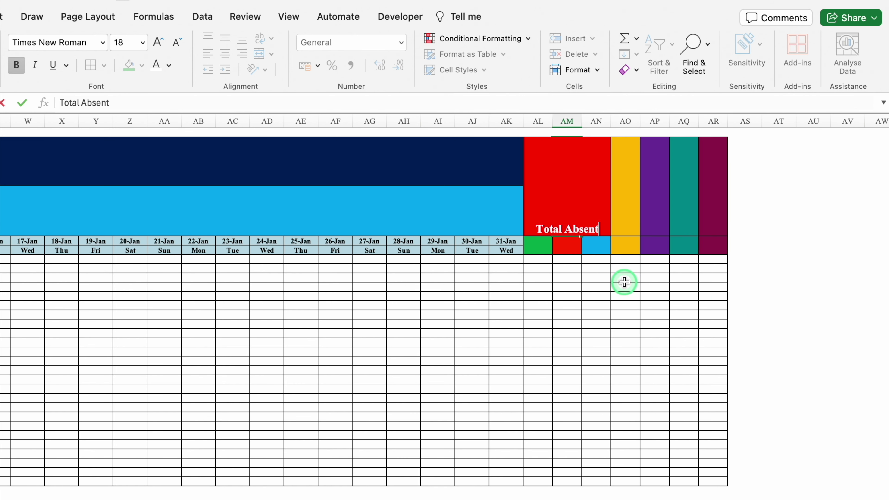
key(Tab)
Enter the headings Total PL, Total SL, Total CL, Total Week Offs and Total Holidays in summary columns AN to AR.
text(Total PL)
key(Tab)
text(Total SL)
key(Tab)
text(Total CL)
key(Tab)
text(Total Week Offs)
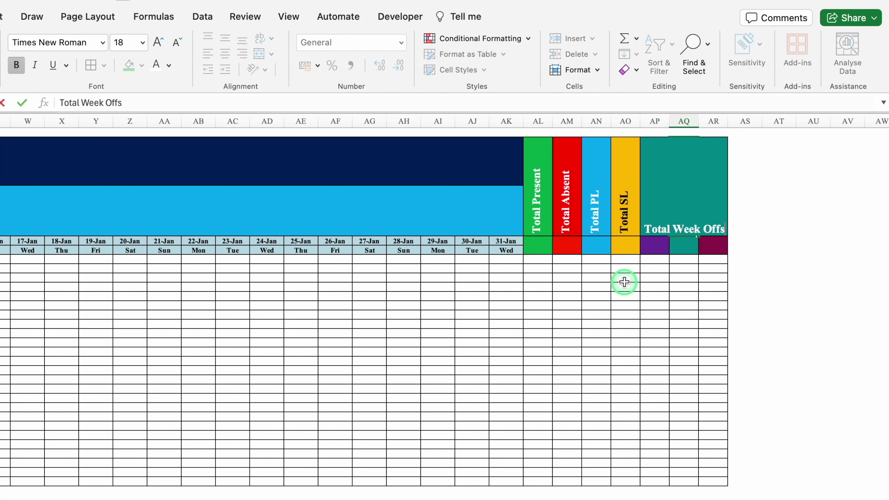
key(Tab)
text(Total Holidays)
key(Tab)
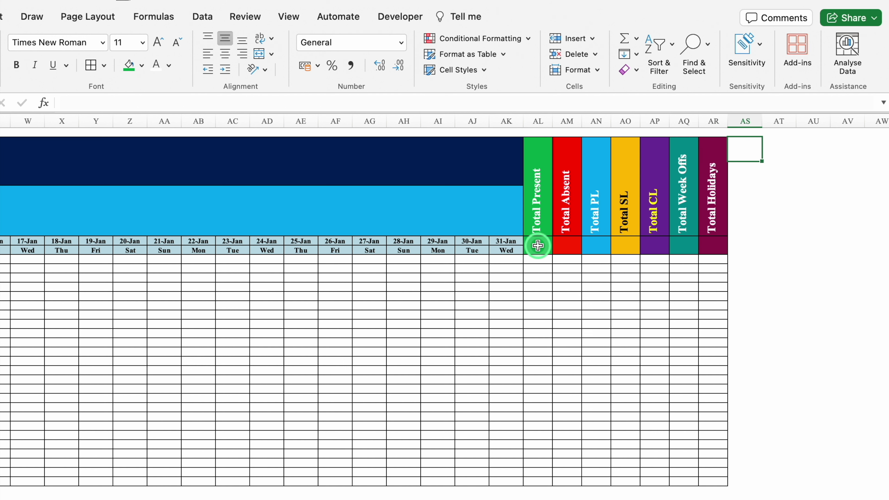
Enter the codes P, A, PL, SL, CL, WO and H below the summary headings in AL5 to AR5.
click(539, 245)
text(P)
key(Tab)
text(A)
key(Tab)
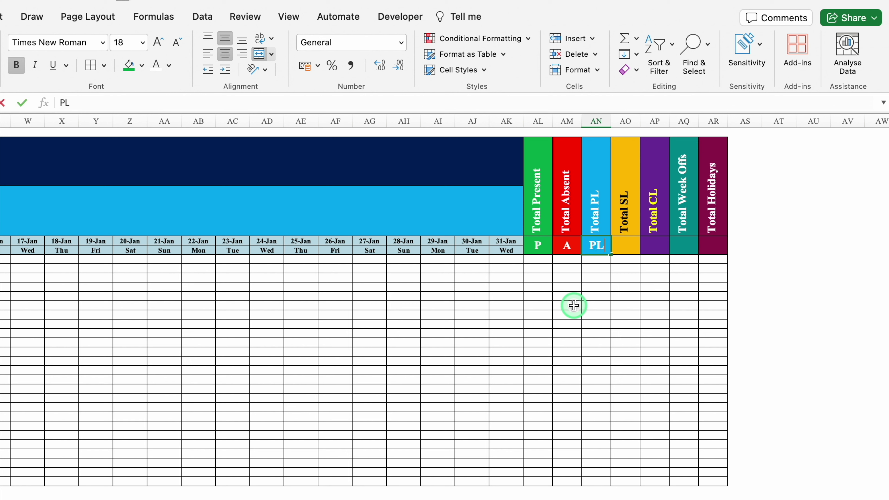
key(Tab)
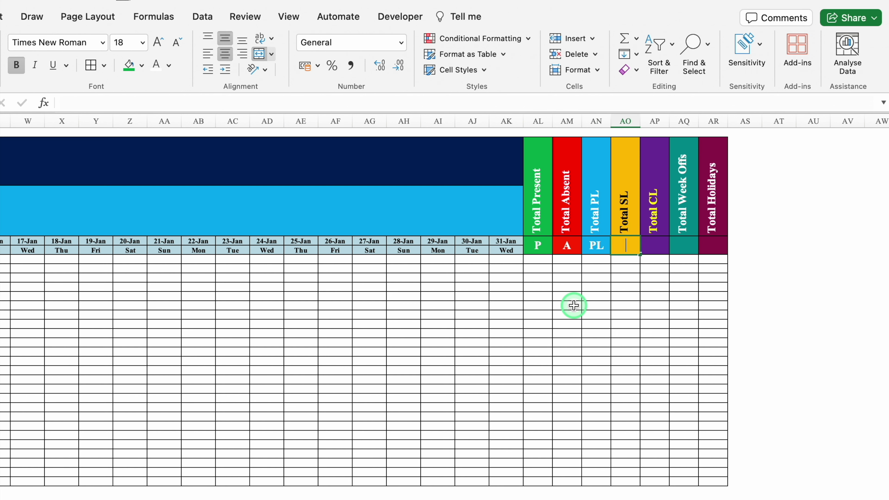
key(Tab)
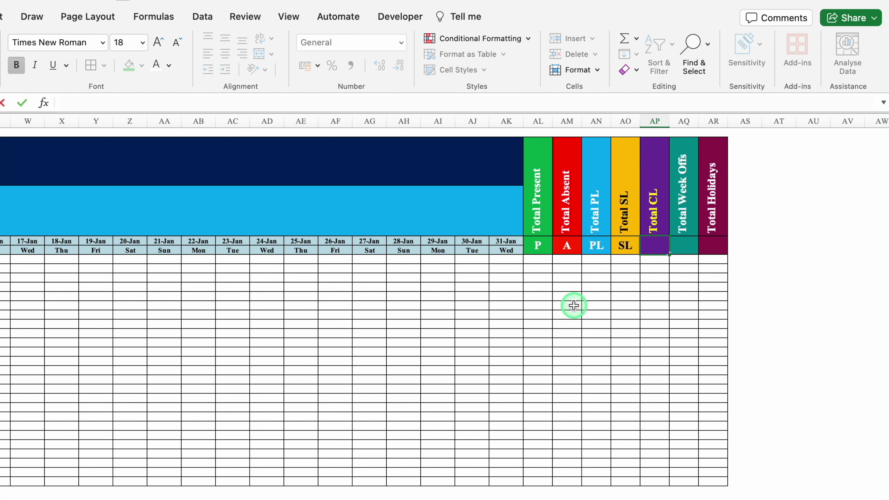
text(CL)
key(Tab)
text(WO)
key(Tab)
text(H)
key(Tab)
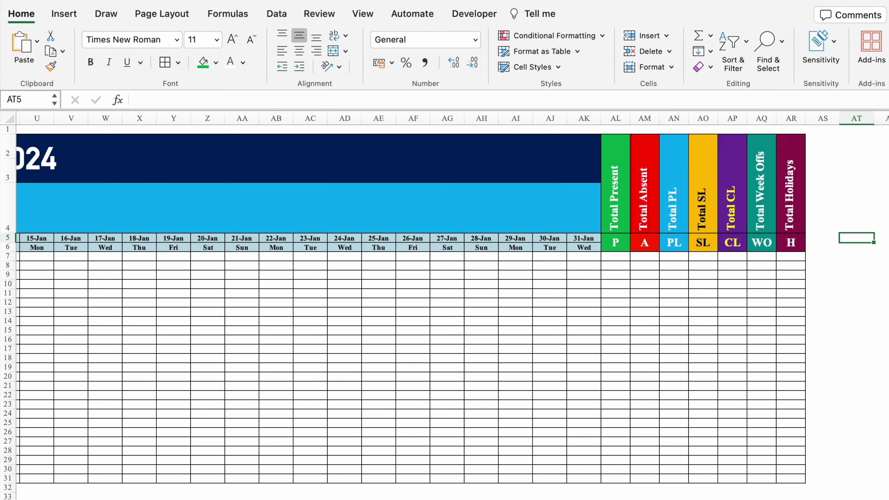
Apply List data validation to the attendance grid G7:AK31 with the source =$AL$5:$AR$5.
scroll(71, 243, left, 15)
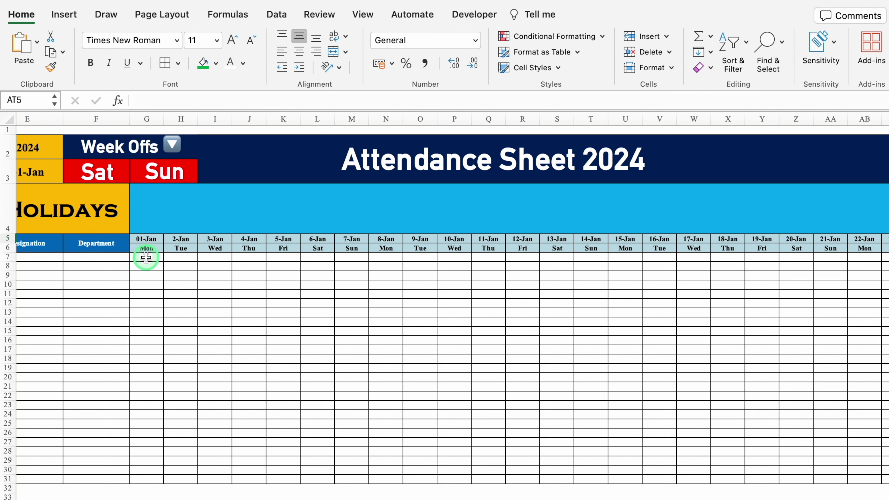
drag(146, 258, 718, 481)
click(277, 15)
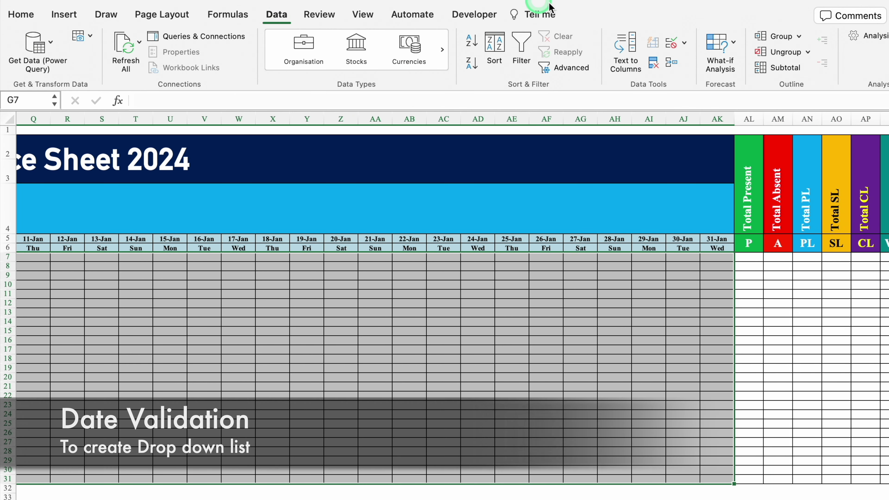
click(684, 45)
click(711, 62)
click(478, 149)
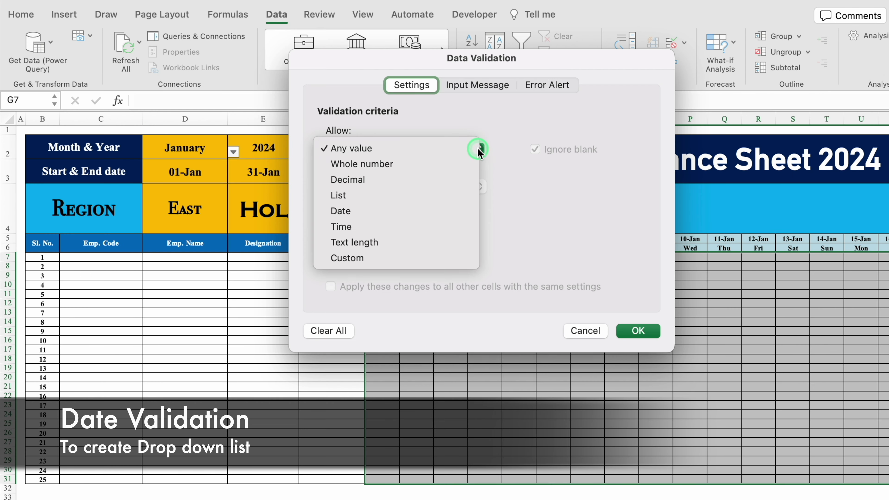
click(387, 195)
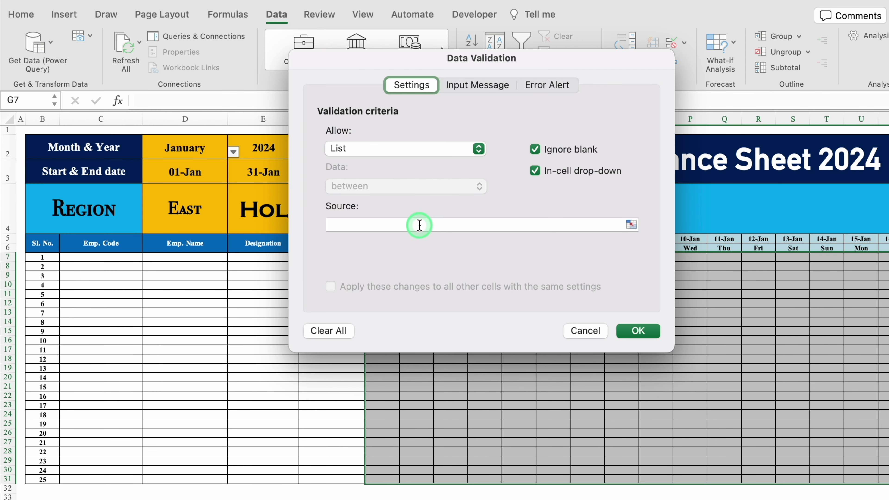
click(419, 225)
scroll(709, 283, right, 15)
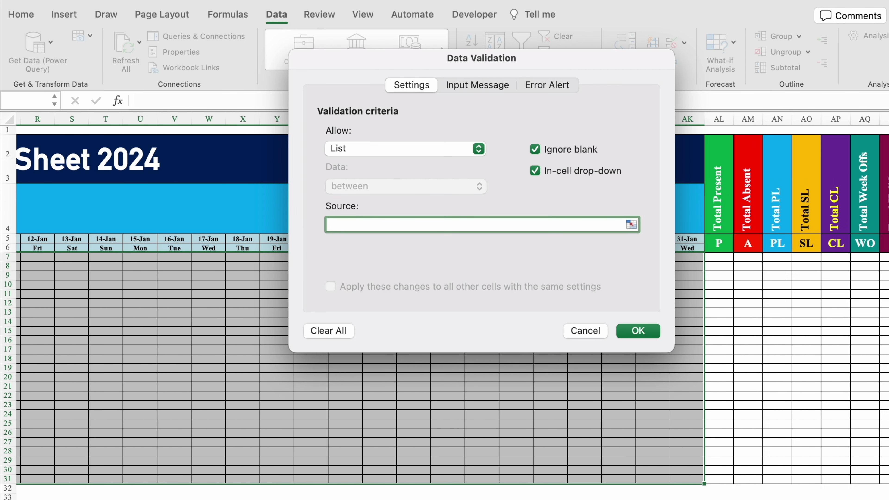
click(710, 283)
drag(699, 237, 869, 237)
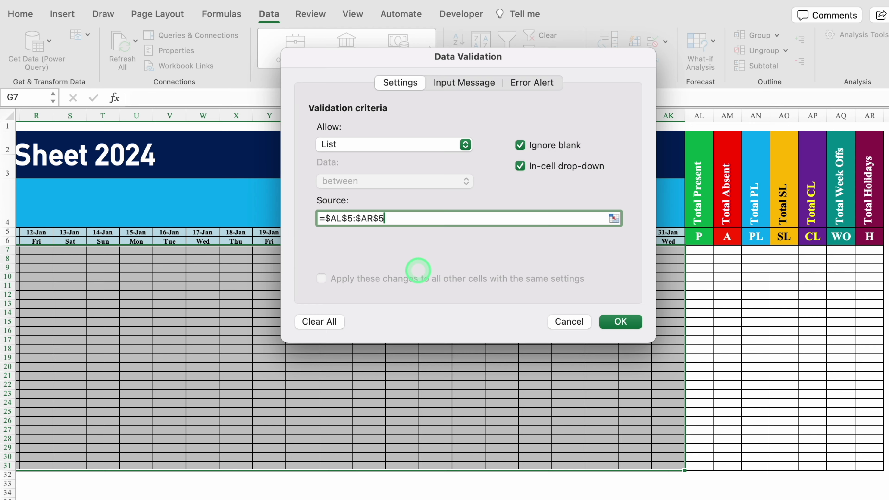
click(621, 322)
Check the attendance code drop-down in cell AD8.
click(433, 262)
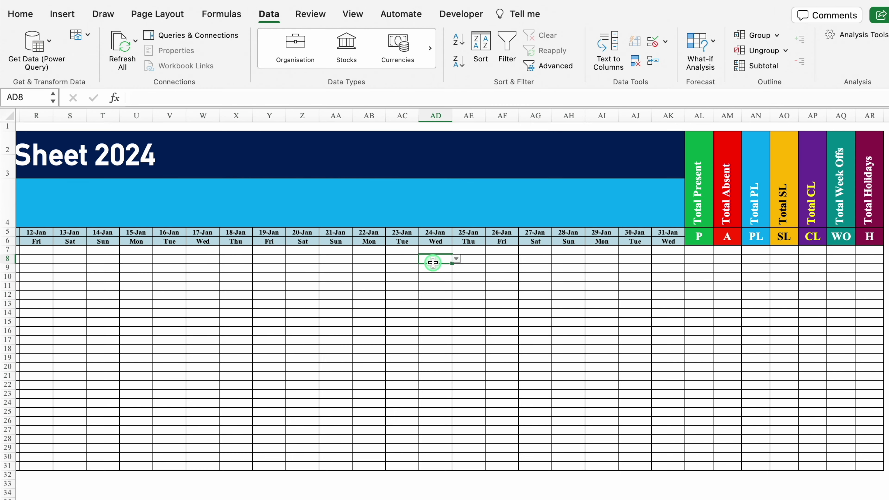
click(449, 261)
scroll(502, 327, left, 10)
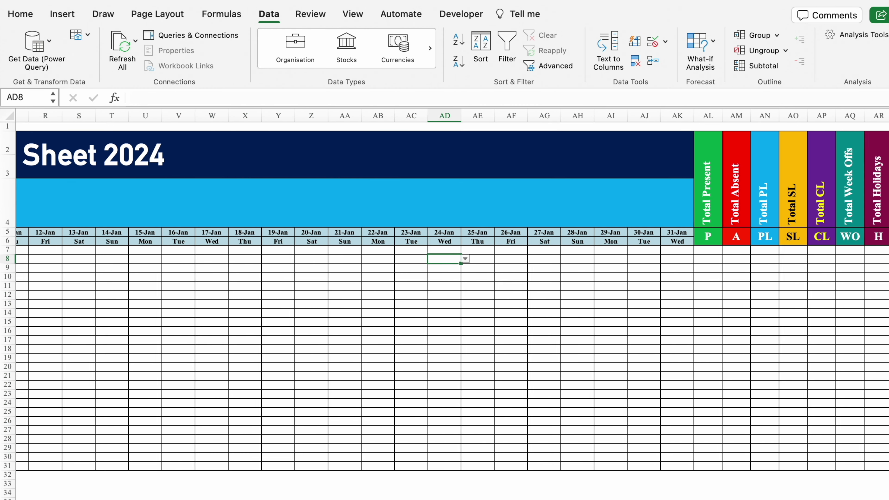
Start an Equal To conditional formatting rule on the attendance grid G7:AK31 for the cell value P.
scroll(502, 328, left, 5)
drag(207, 249, 797, 466)
click(21, 14)
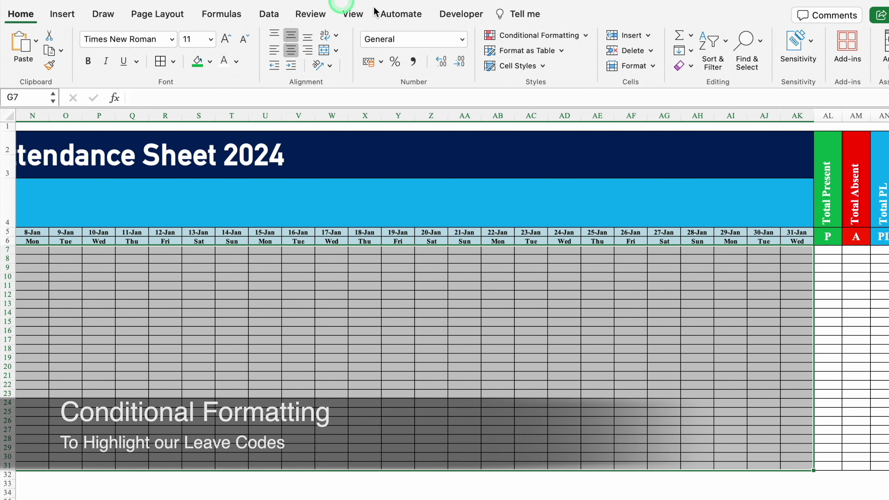
click(545, 40)
click(573, 52)
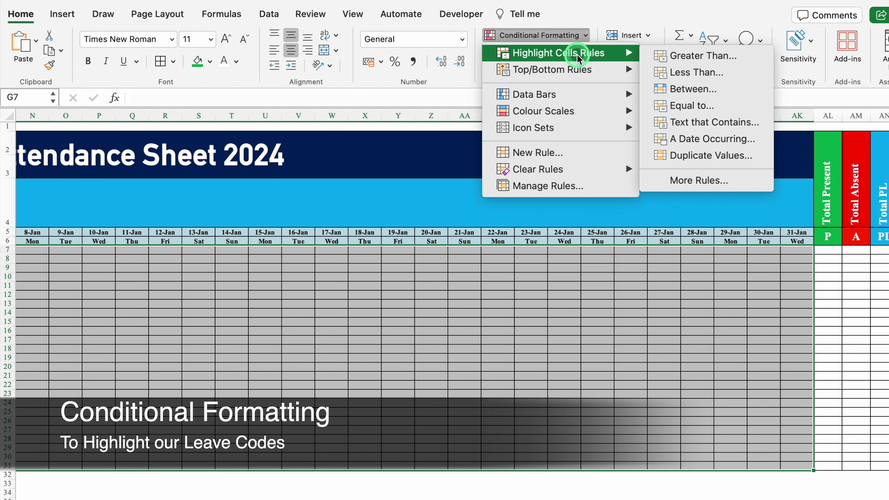
click(674, 106)
click(557, 175)
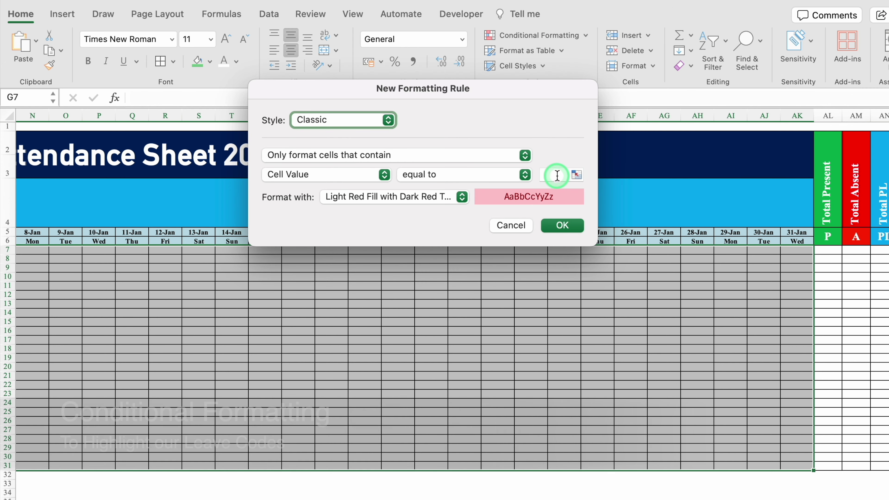
click(558, 306)
text(P)
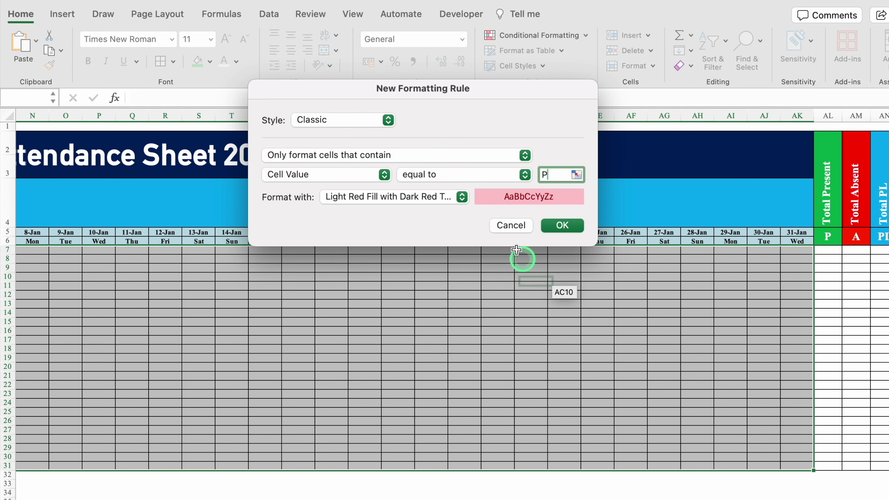
Give the P rule a customised format with a standard green fill and an adjusted font, and apply it.
click(463, 197)
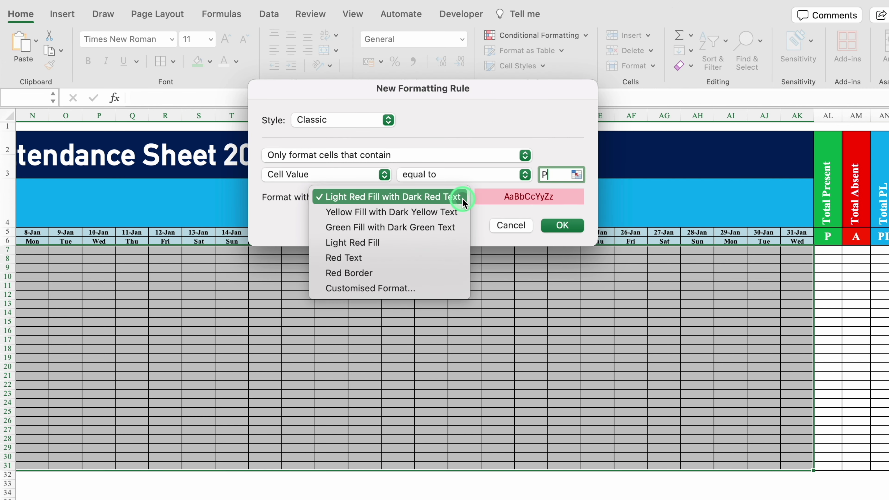
click(415, 287)
click(535, 53)
click(427, 103)
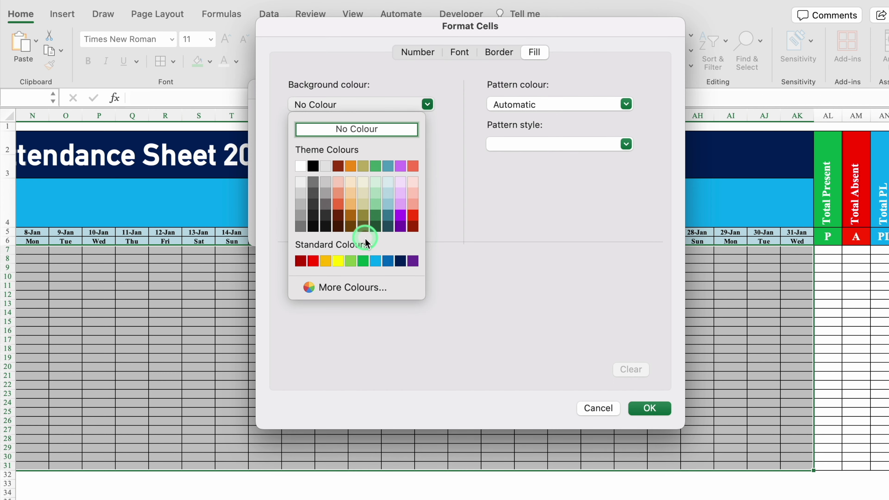
click(363, 261)
click(458, 52)
click(560, 211)
click(491, 275)
click(647, 408)
click(557, 227)
Start an Equal To conditional formatting rule on the attendance grid G7:AK31 for the cell value A.
click(612, 65)
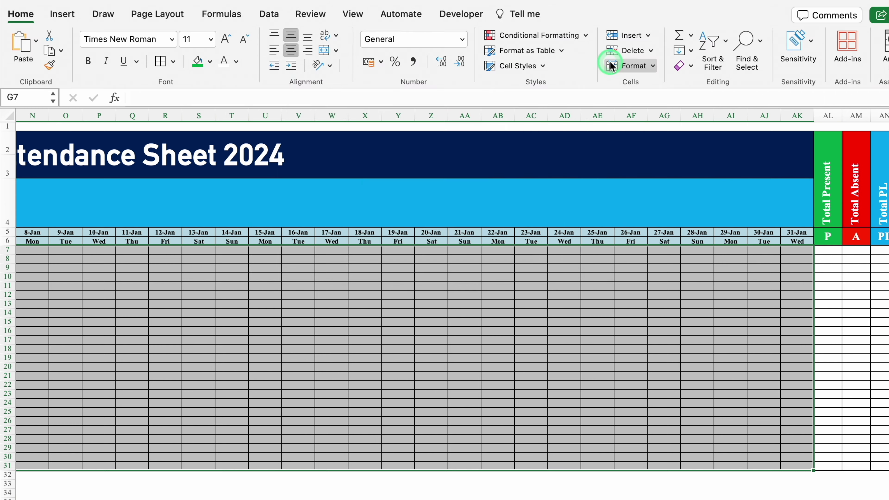
click(561, 35)
mouse_move(627, 52)
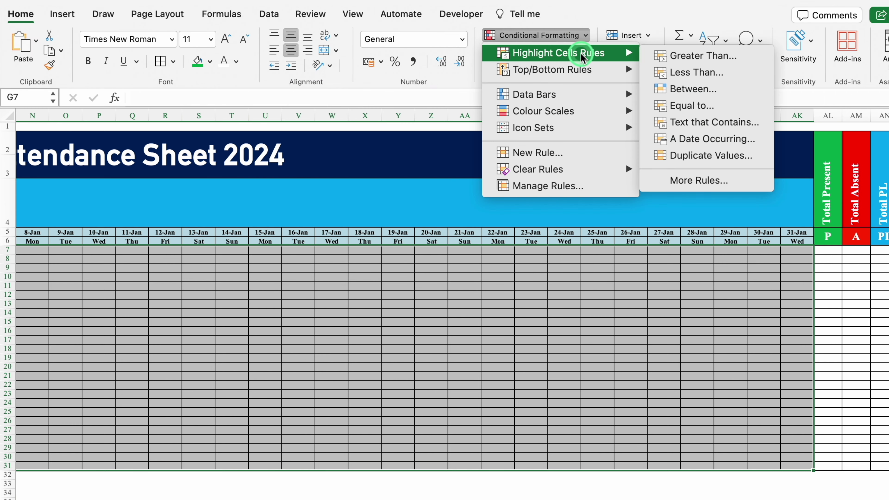
click(702, 105)
click(566, 174)
click(562, 172)
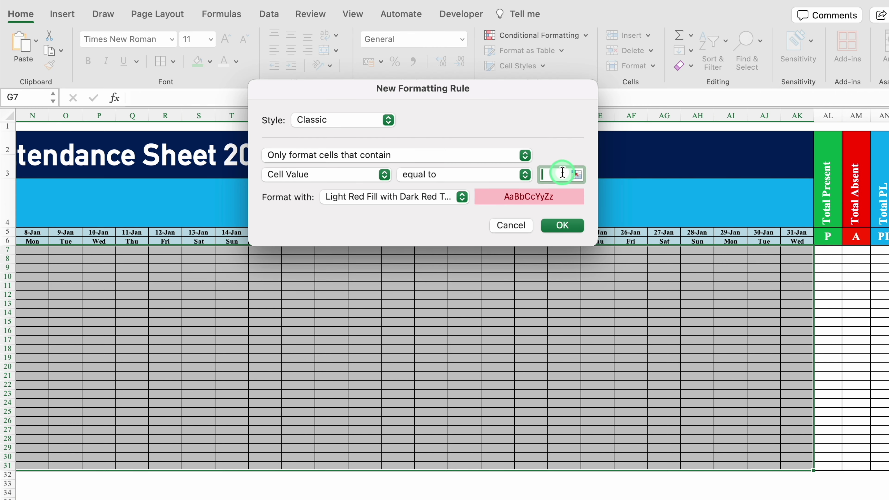
Give the A rule a customised format with a standard red fill and a white font colour, and apply it.
click(462, 197)
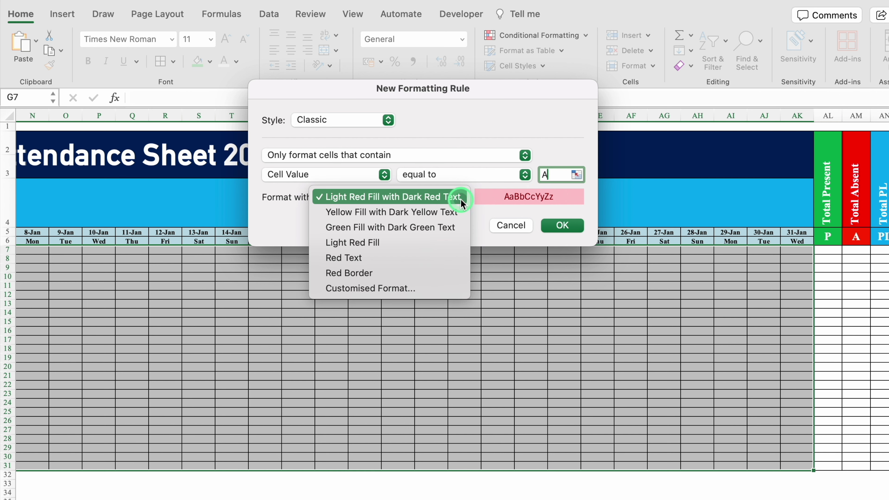
click(410, 289)
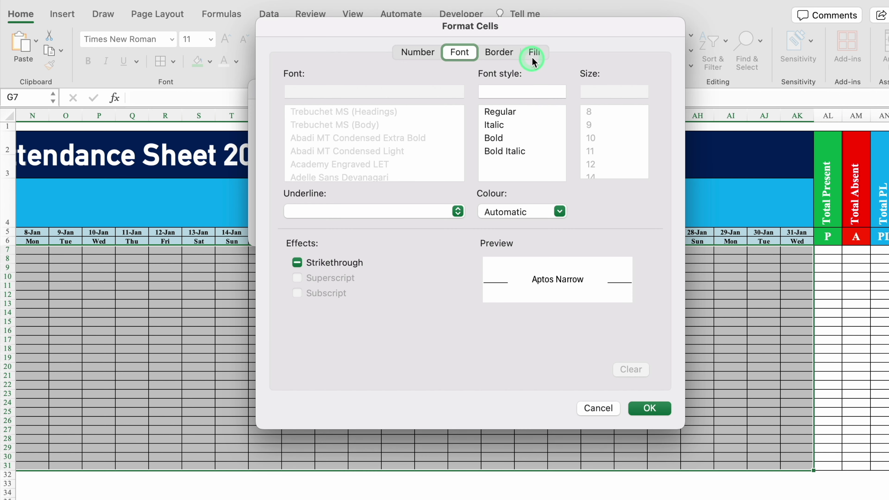
click(535, 51)
click(427, 105)
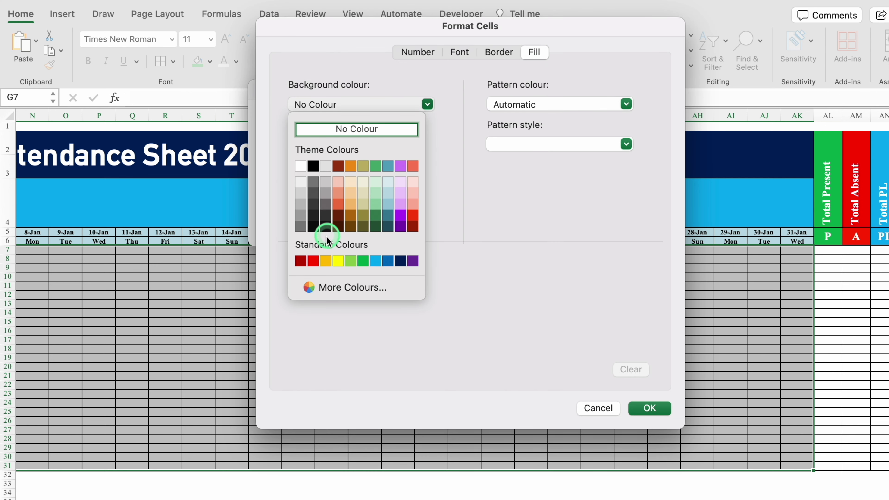
click(312, 259)
click(460, 51)
click(560, 211)
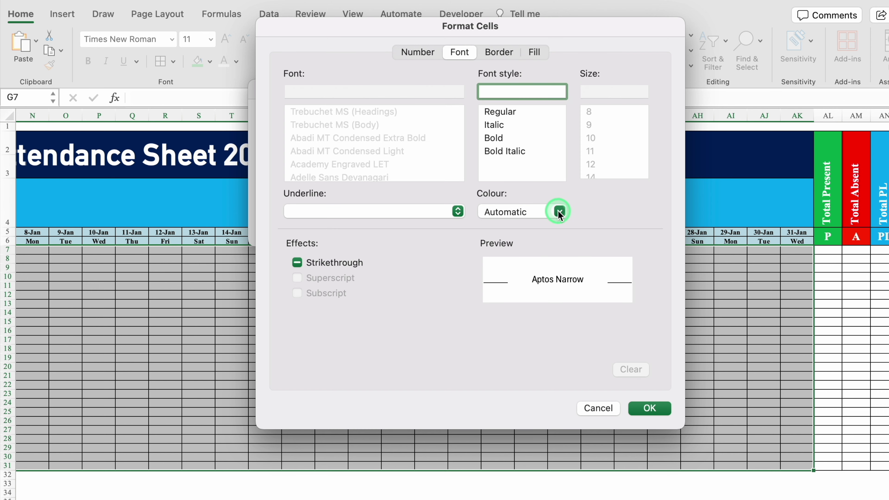
click(490, 289)
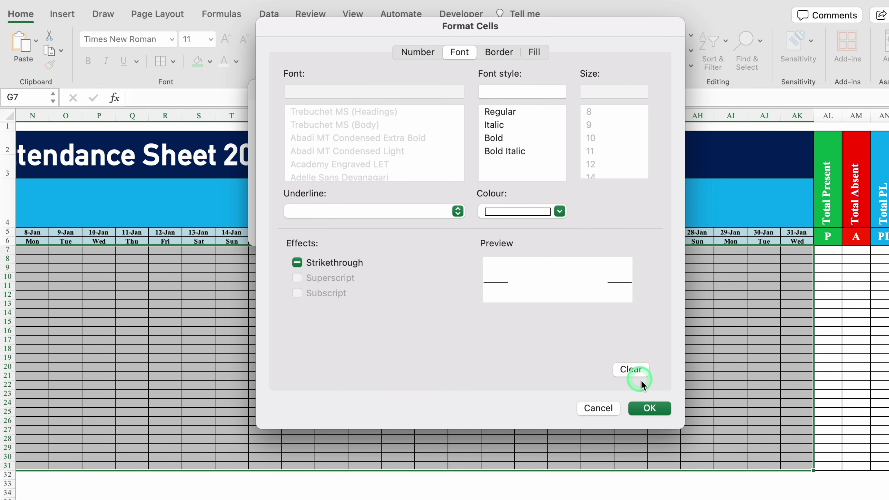
click(648, 407)
click(562, 226)
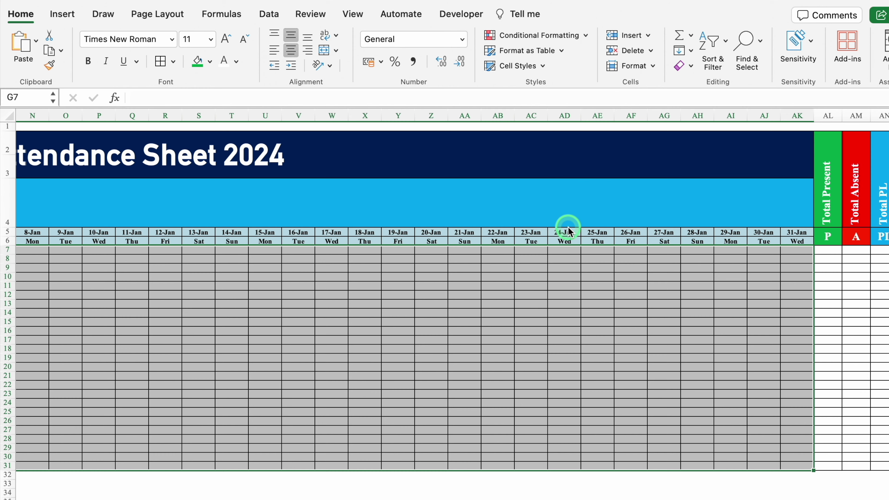
Change the source of the attendance grid's List data validation to =$AL$5:$AP$5.
click(540, 35)
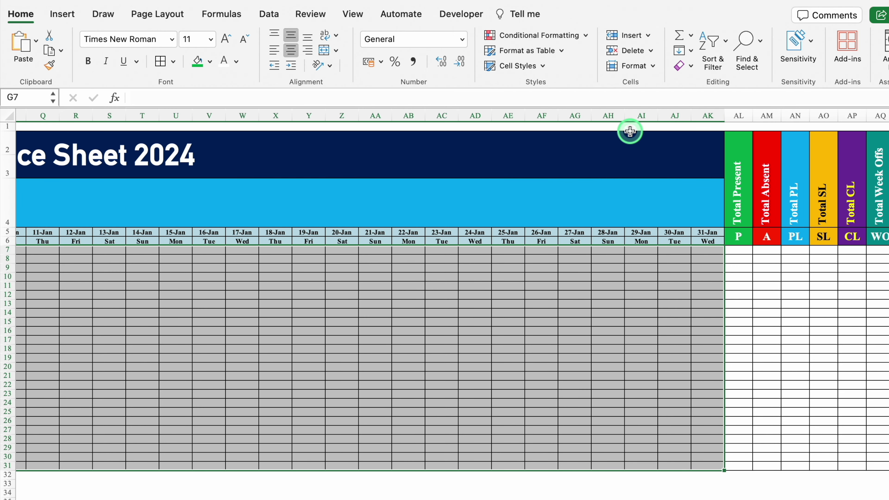
click(269, 14)
click(666, 41)
click(702, 60)
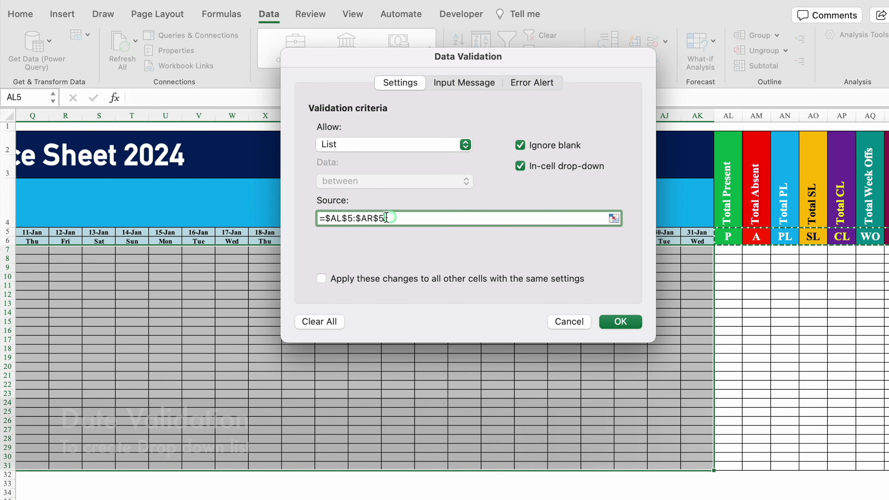
drag(438, 215, 320, 219)
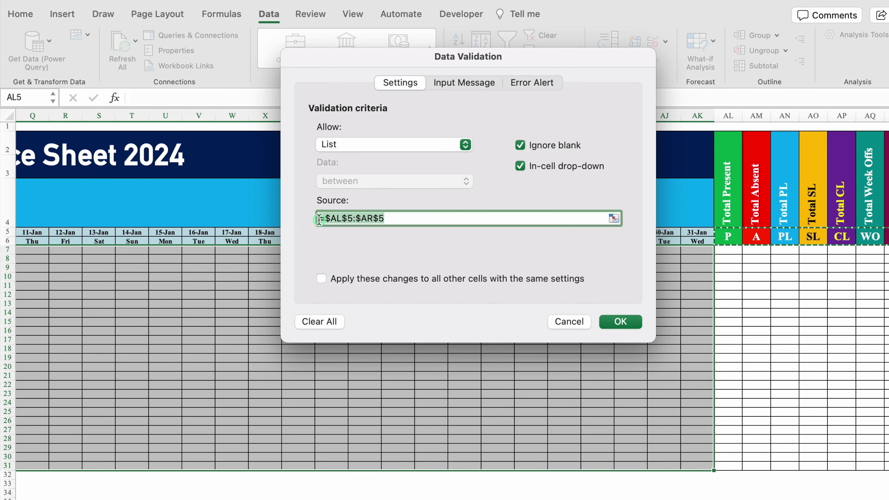
key(BackSpace)
drag(733, 238, 842, 237)
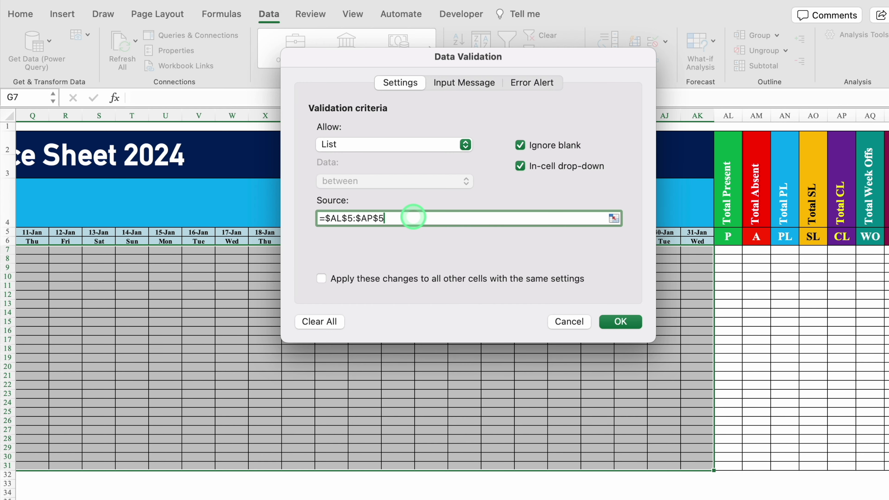
click(620, 321)
Test the attendance code drop-downs in cells AA8 and AB8 with sample entries.
click(364, 259)
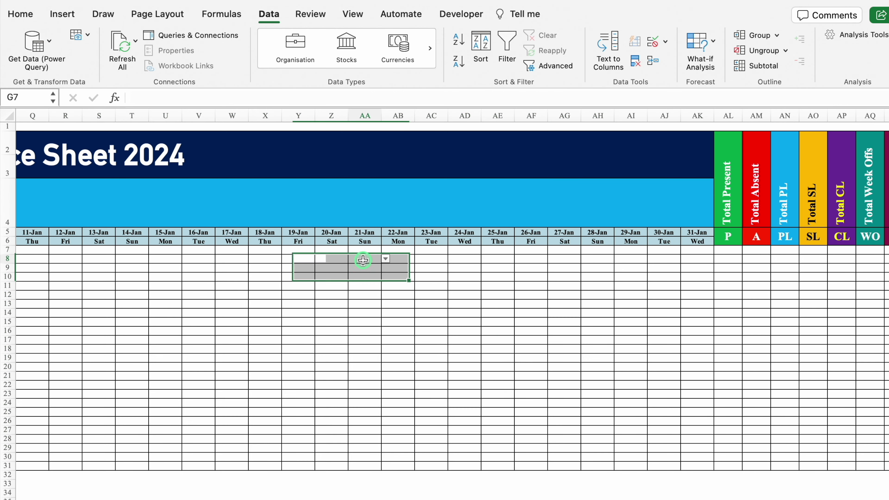
click(386, 259)
click(361, 271)
click(406, 258)
click(419, 258)
click(396, 283)
click(440, 258)
drag(363, 258, 397, 258)
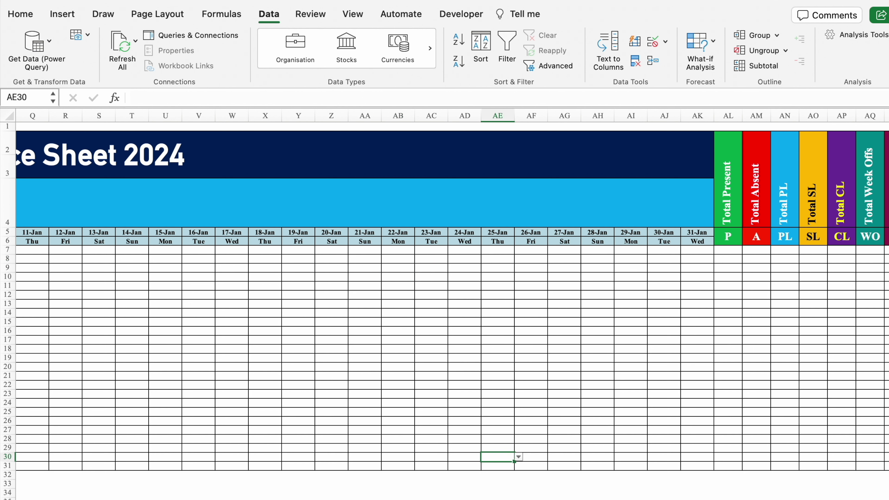
Start a Classic conditional formatting rule on the attendance grid G7:AK31 that uses a formula to determine which cells to format.
scroll(160, 250, left, 10)
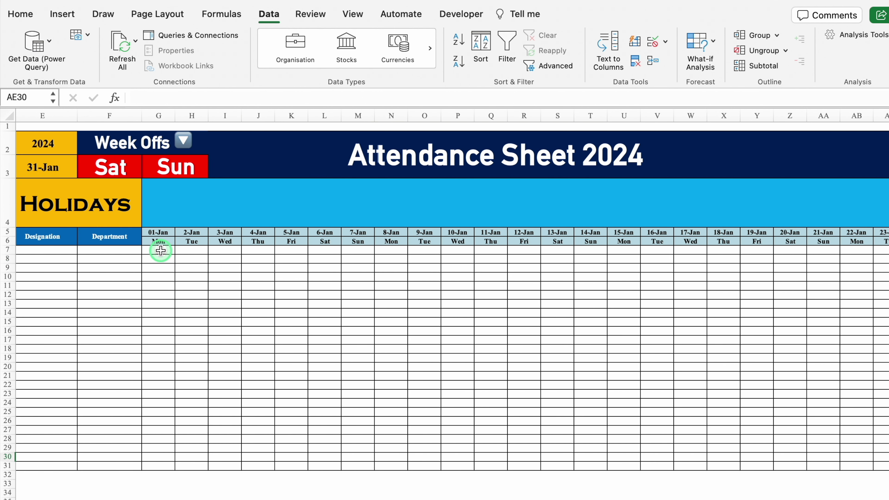
drag(161, 250, 788, 463)
scroll(787, 464, left, 10)
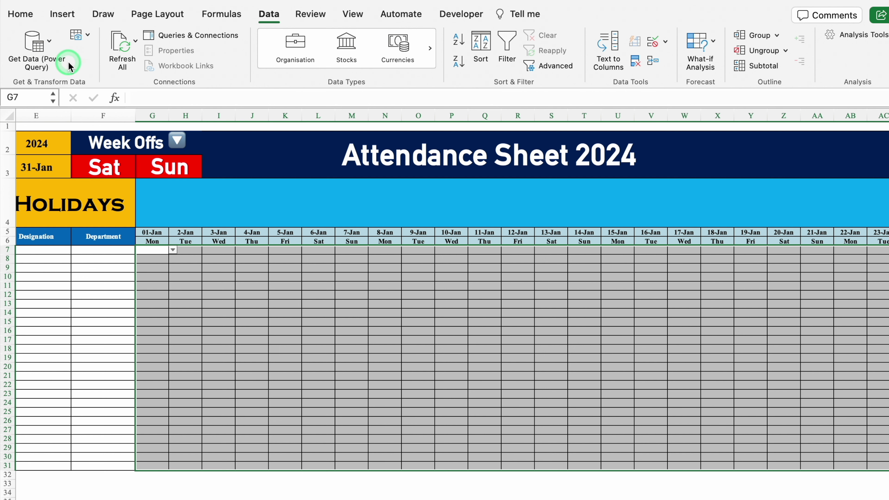
click(20, 13)
click(539, 35)
click(546, 153)
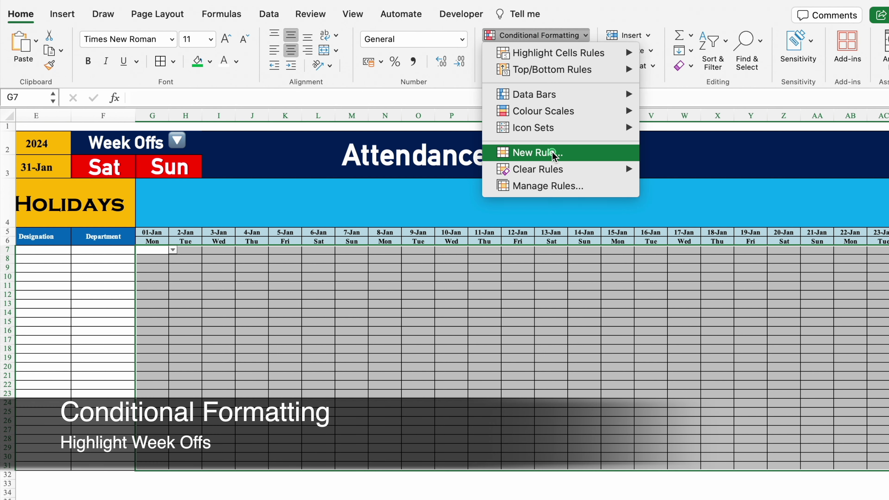
click(471, 116)
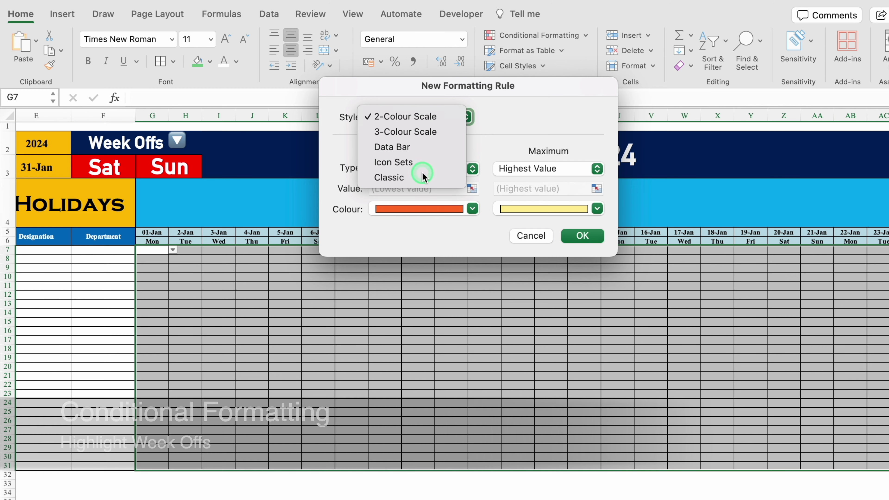
click(423, 177)
click(598, 152)
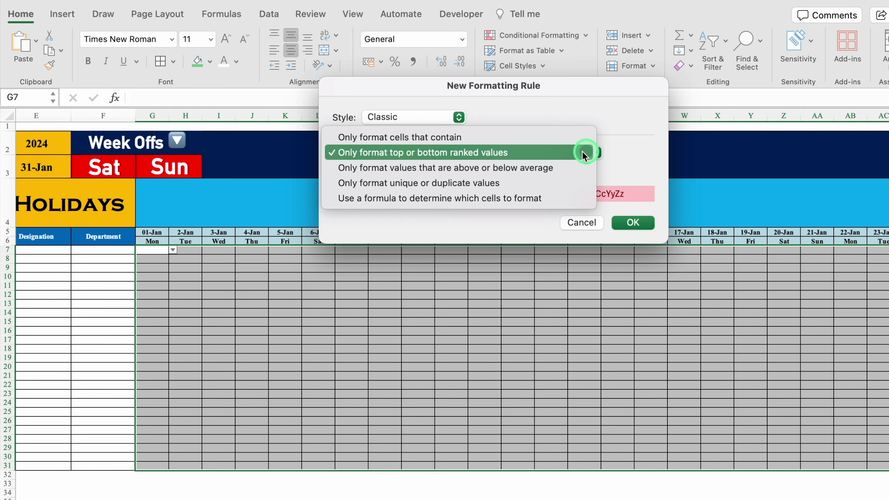
click(551, 199)
Enter =G$6=$F$3 as the rule's formula, comparing each weekday with the first week-off day.
click(496, 172)
click(482, 91)
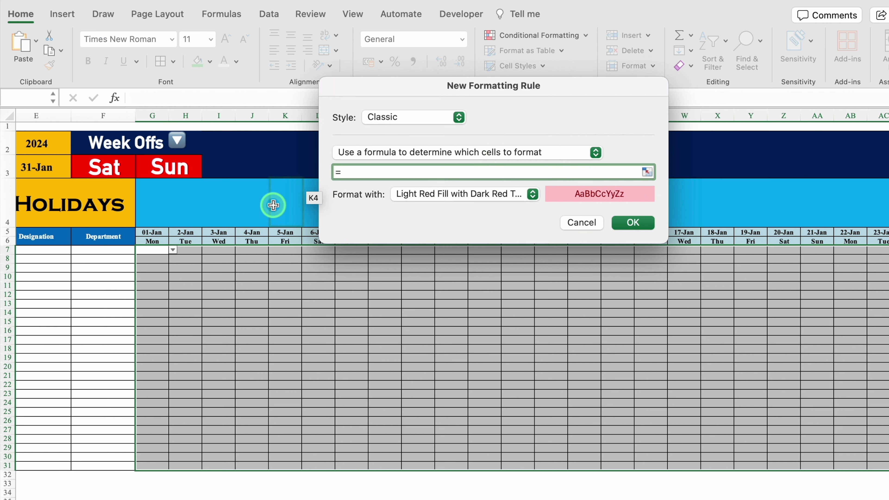
click(161, 240)
click(347, 171)
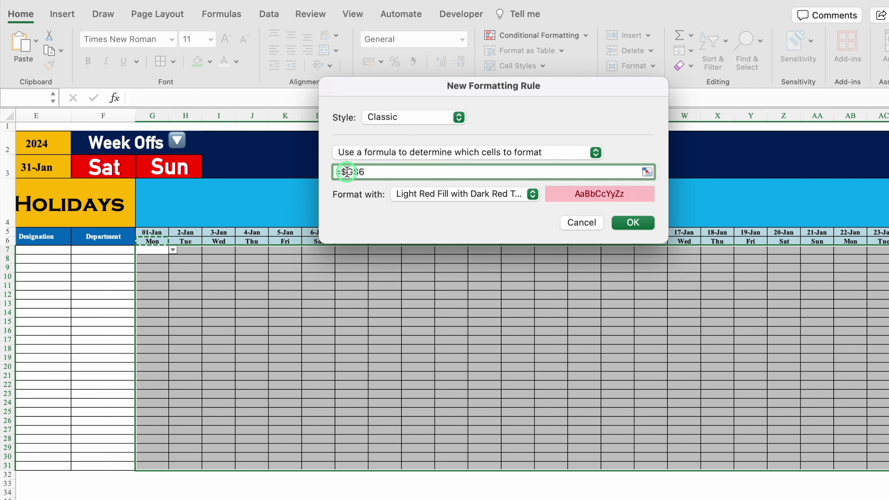
key(BackSpace)
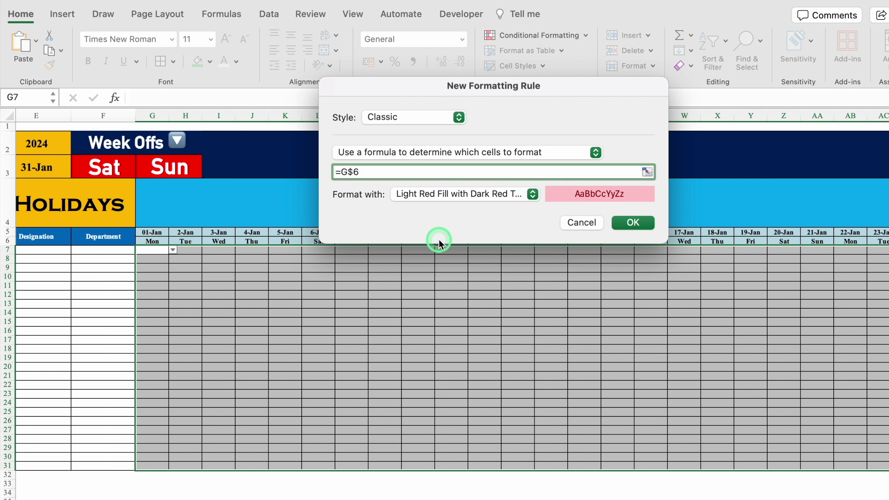
text(=)
click(110, 162)
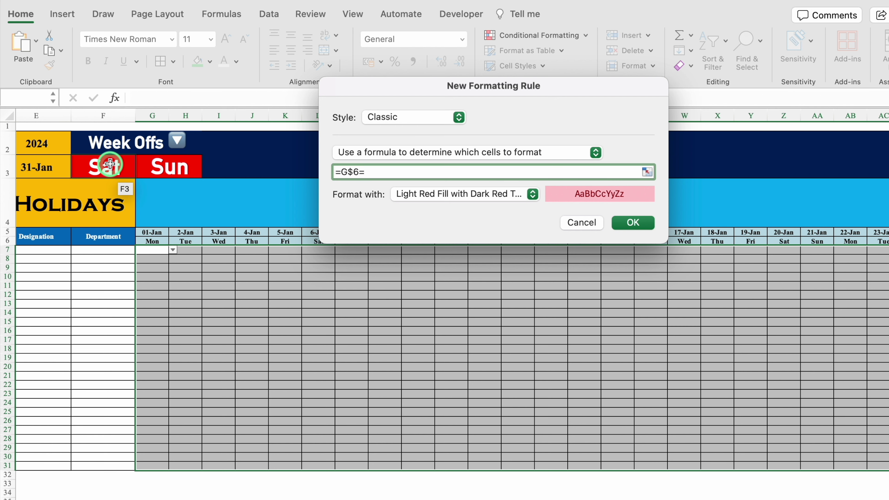
Give the first week-off rule a customised format with a standard red fill and a white font colour, and apply it.
click(532, 194)
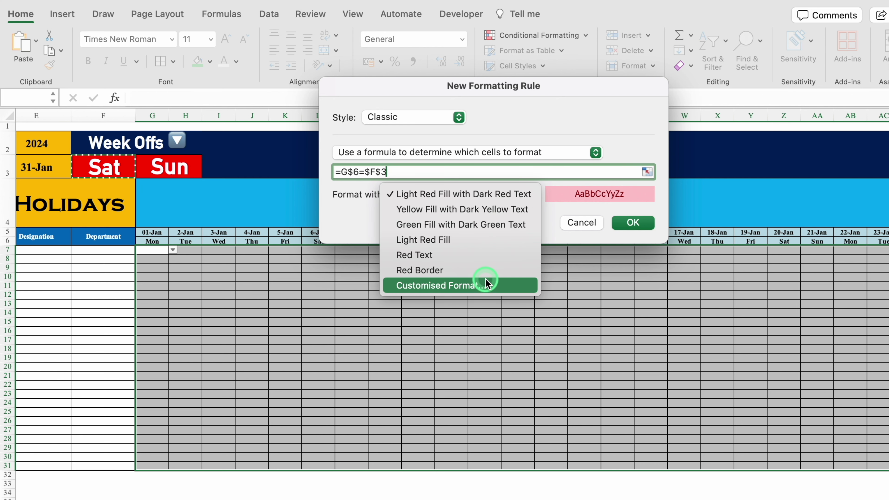
click(486, 284)
click(534, 53)
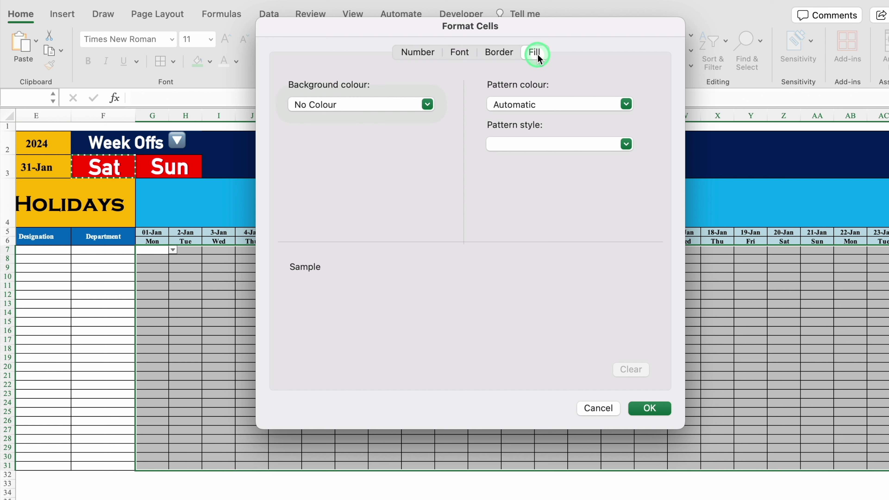
click(427, 104)
click(313, 261)
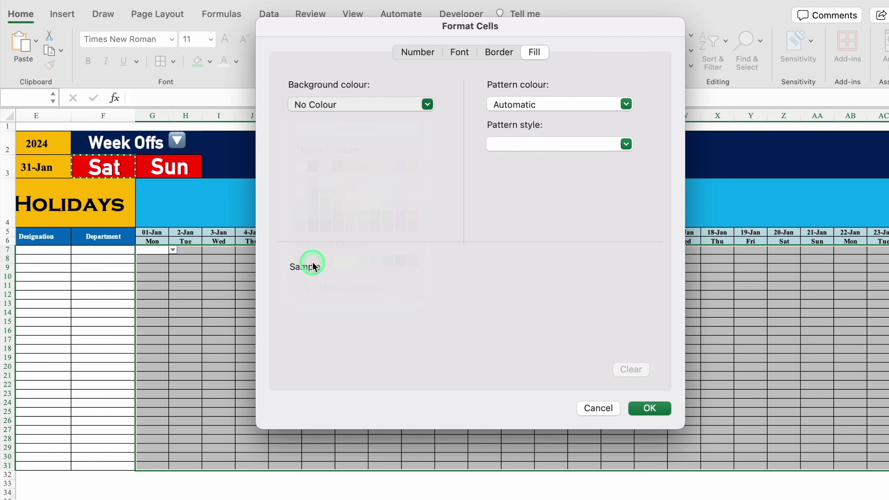
click(460, 53)
click(559, 212)
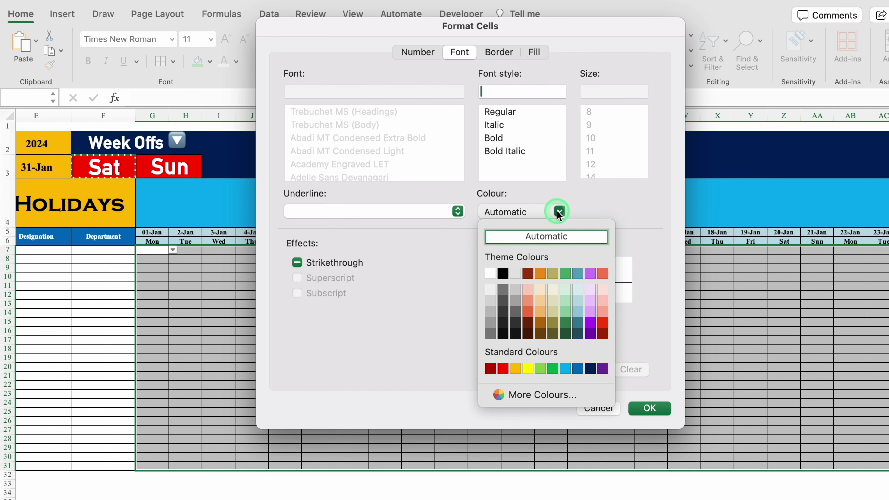
click(491, 274)
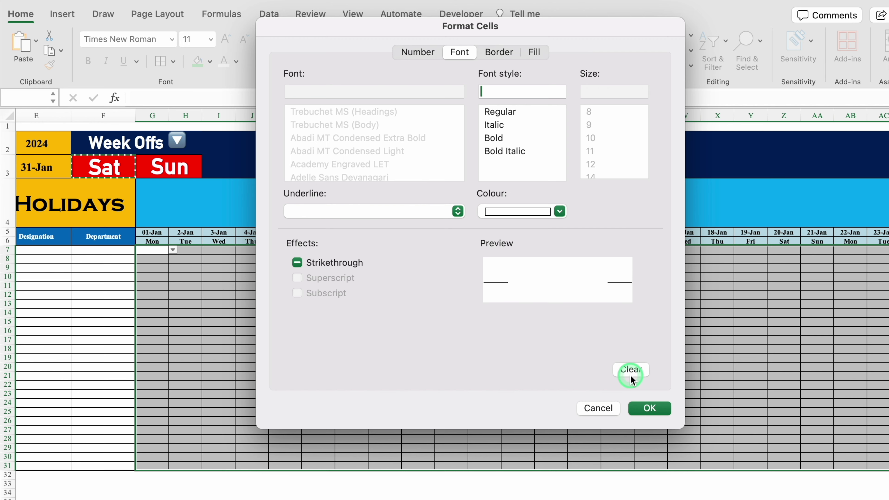
click(650, 409)
click(645, 222)
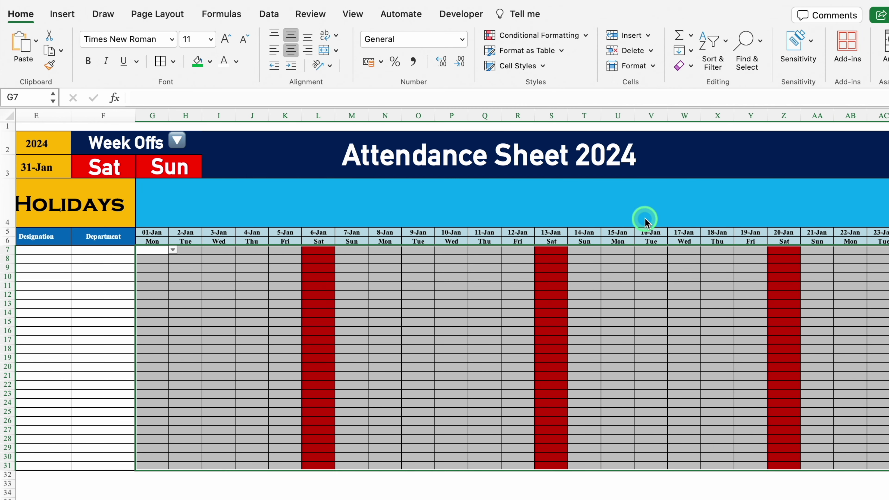
Start a second Classic conditional formatting rule on the attendance grid that uses a formula to determine which cells to format.
click(566, 36)
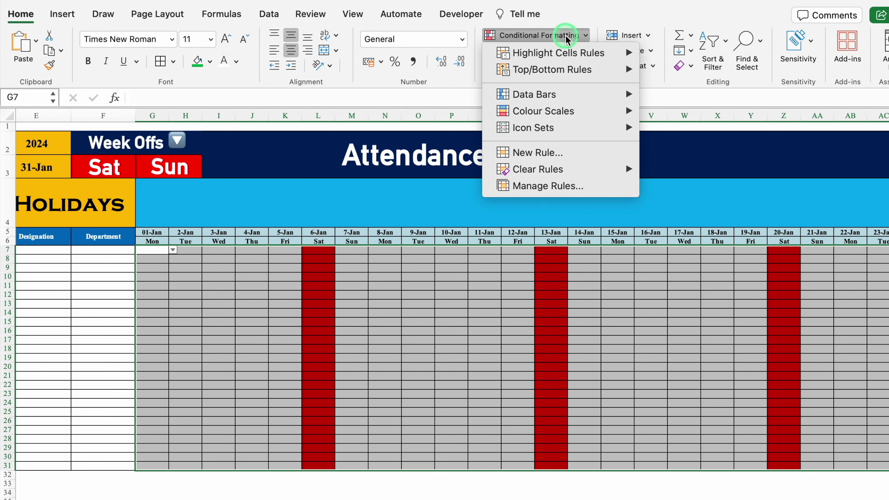
click(571, 152)
click(469, 118)
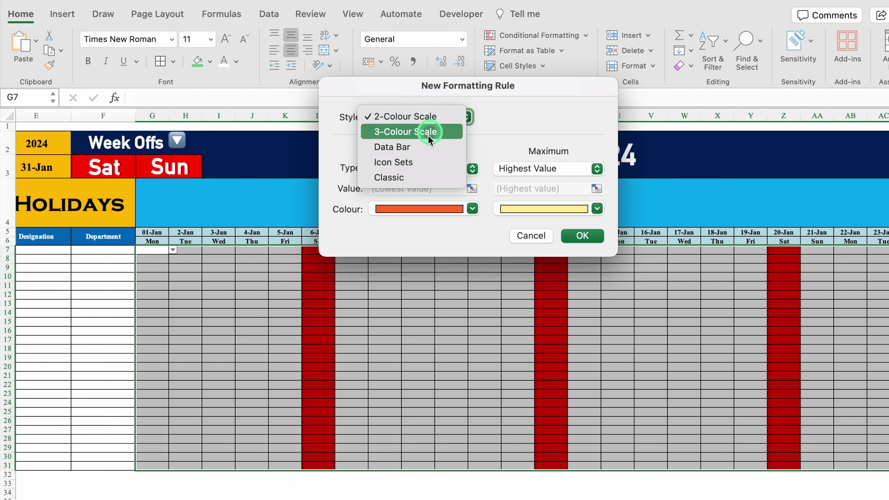
click(425, 177)
click(469, 153)
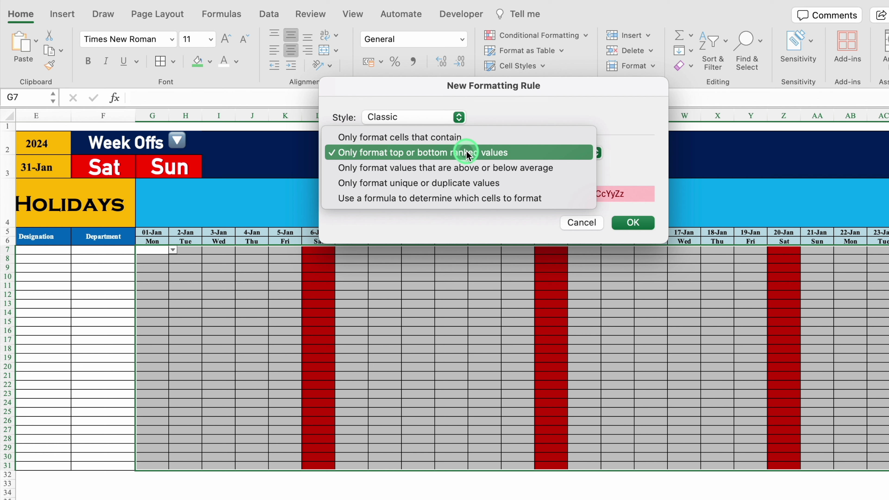
click(533, 200)
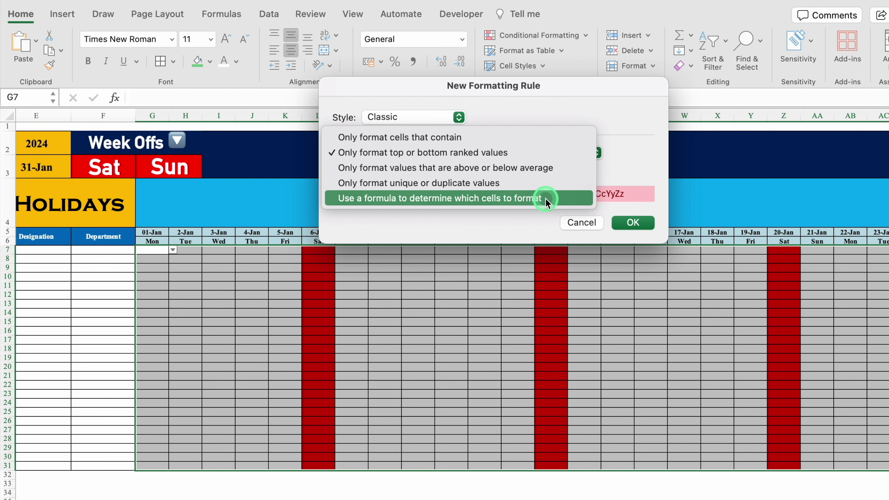
Enter =G$6=$G$3 as the rule's formula, comparing each weekday with the second week-off day.
click(485, 172)
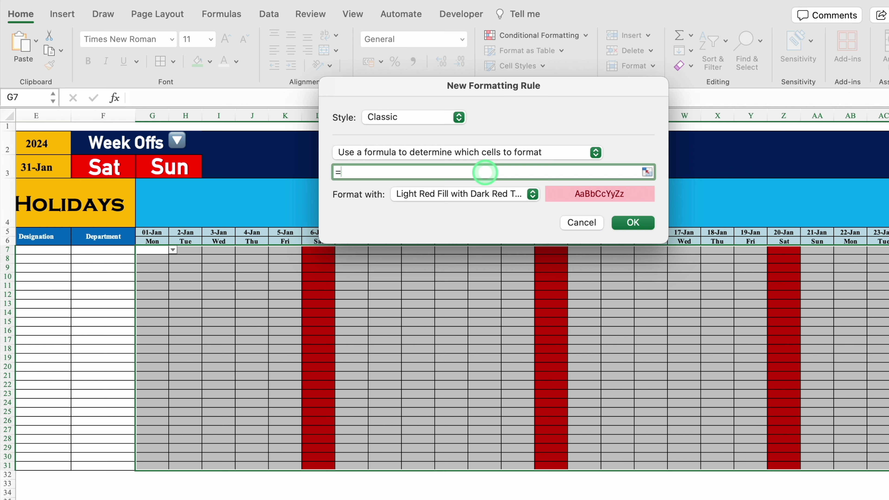
click(159, 242)
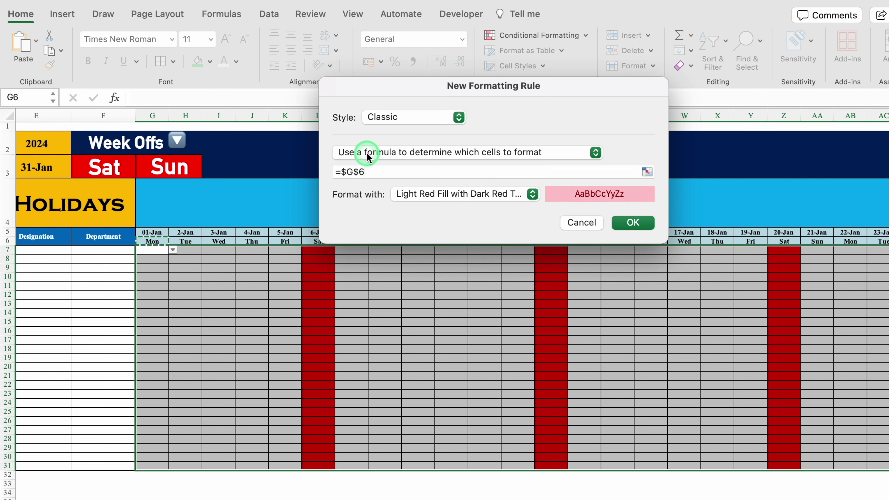
click(346, 172)
key(BackSpace)
click(401, 175)
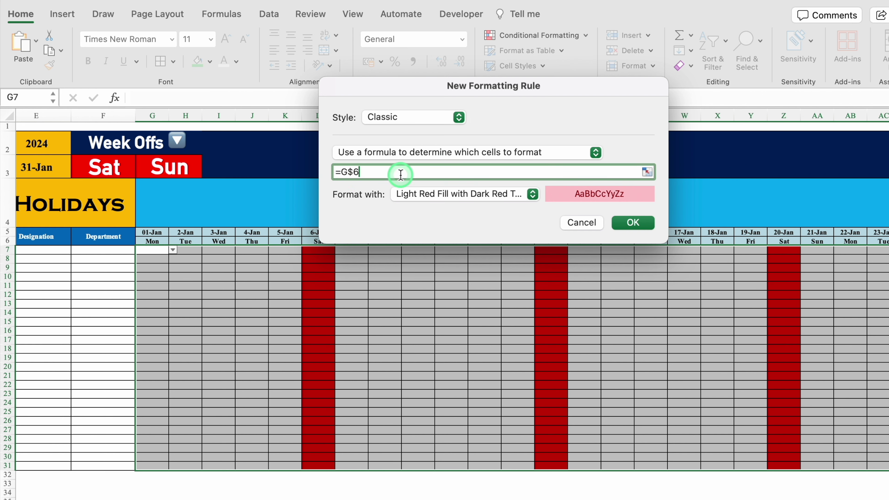
text(=)
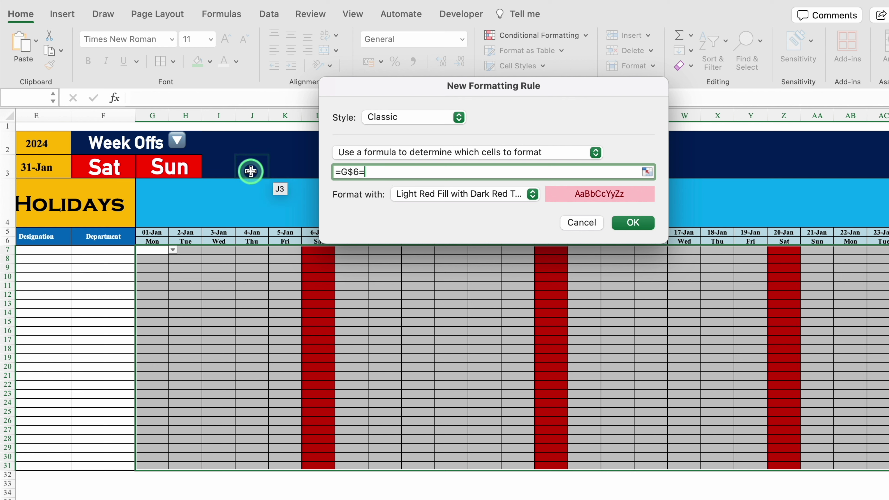
click(188, 165)
click(508, 174)
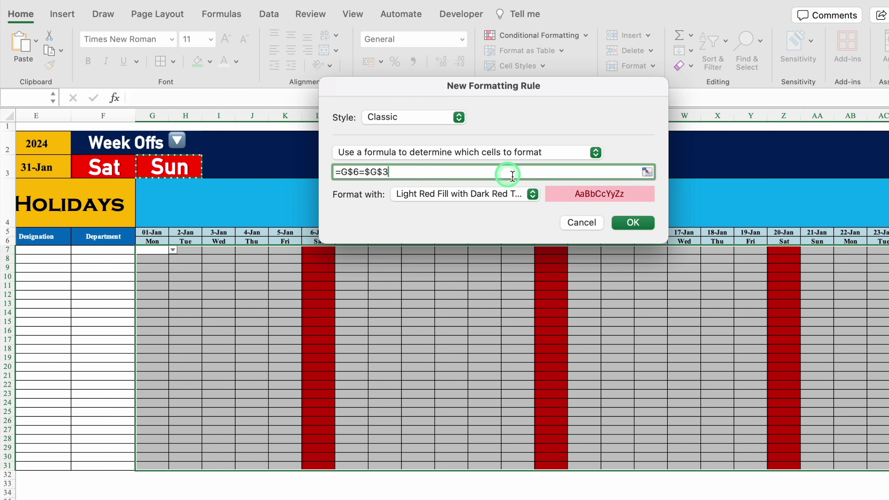
Give the second week-off rule a customised format with a standard red fill and white font colour, and apply it.
click(533, 193)
click(478, 287)
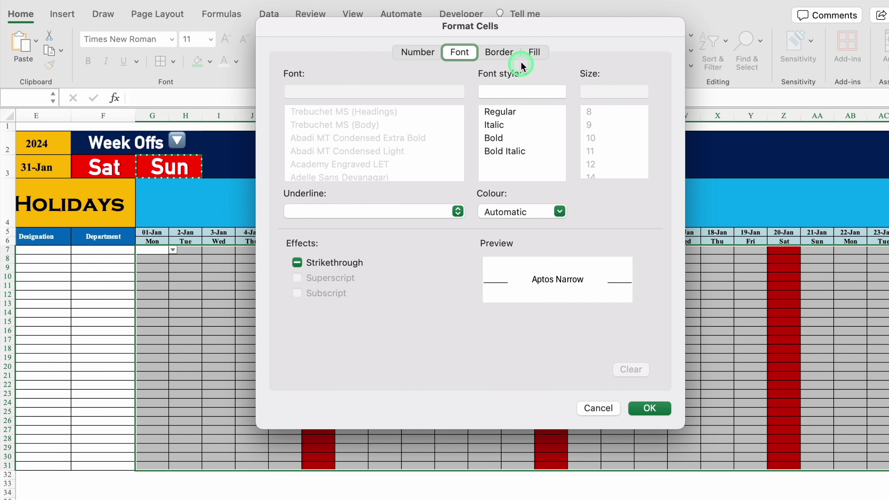
click(535, 51)
click(426, 104)
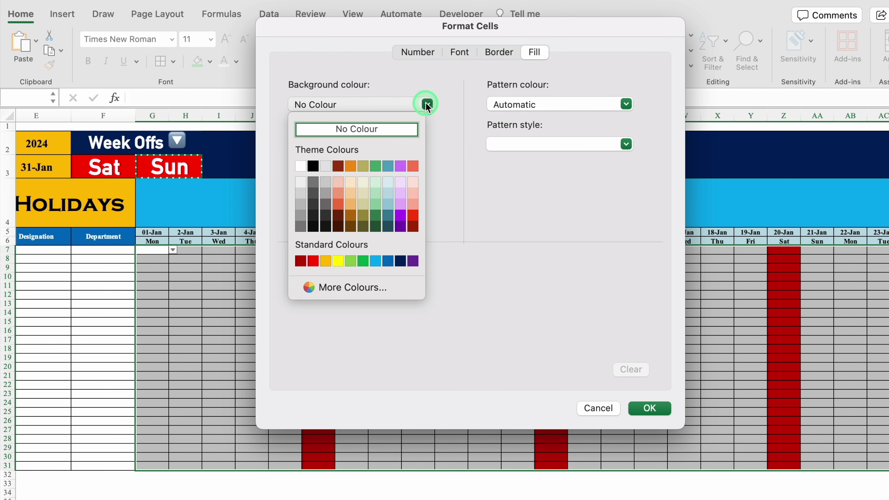
click(313, 261)
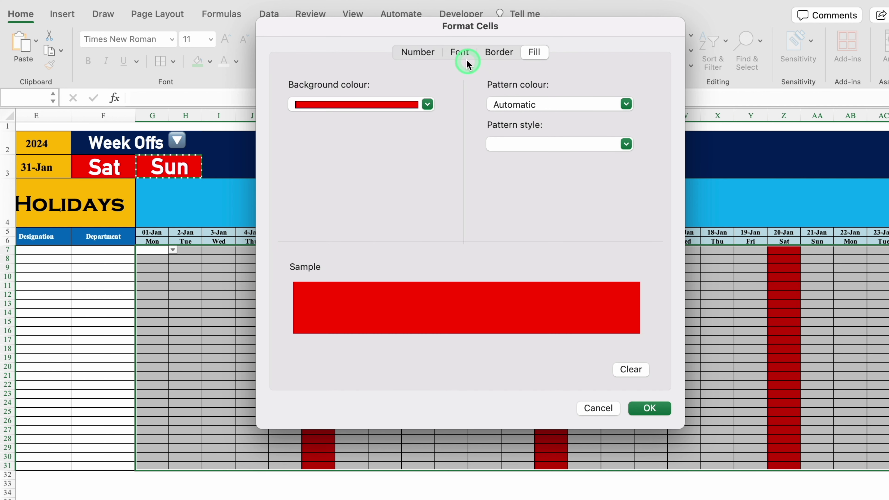
click(459, 52)
click(560, 211)
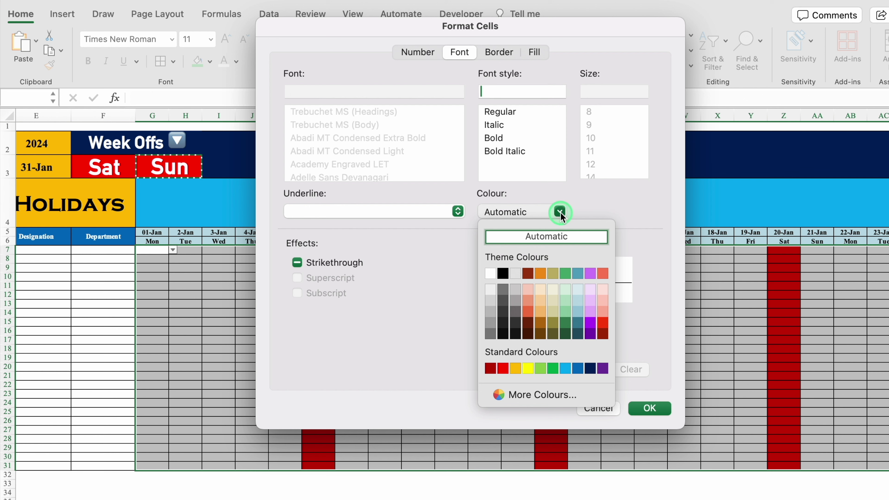
click(491, 272)
click(650, 408)
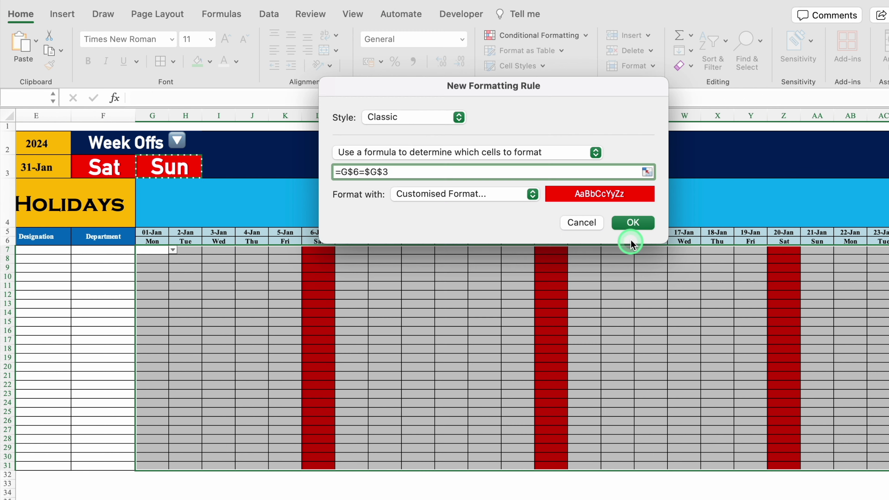
click(630, 223)
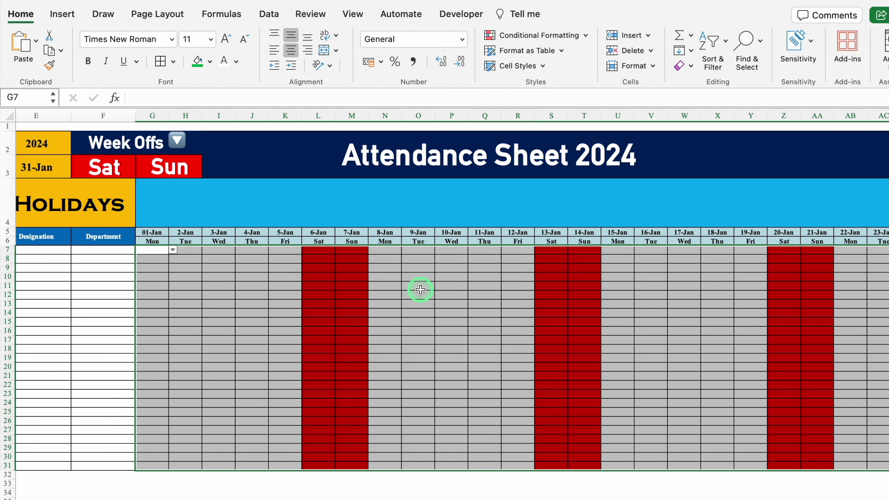
Test the week-off drop-downs by setting F3 and G3 to None in turn, restoring them to Sat and Sun.
click(112, 166)
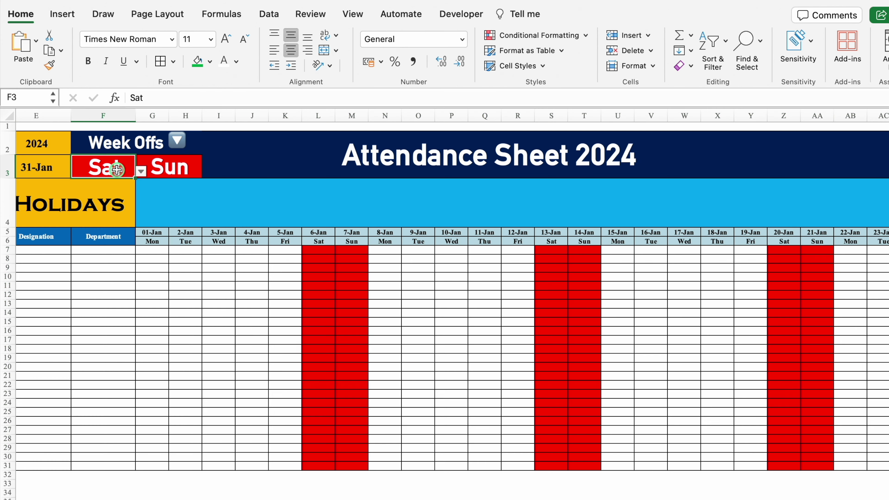
click(141, 171)
click(90, 191)
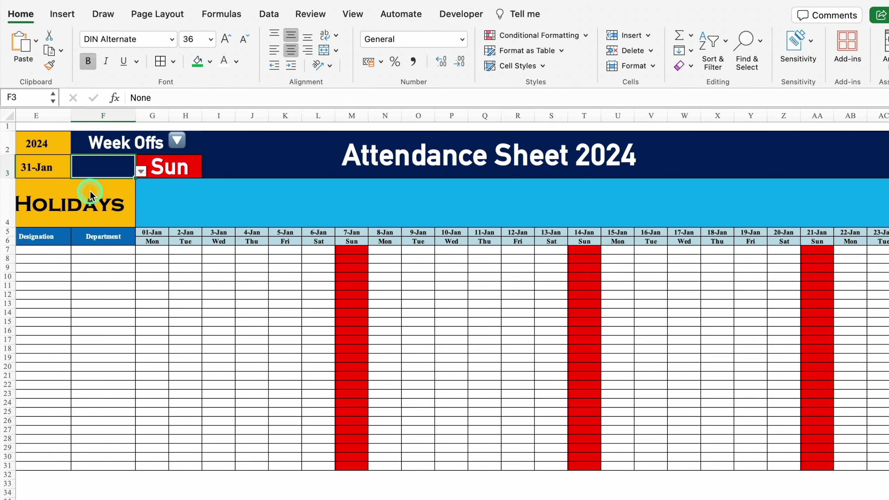
click(176, 167)
click(209, 171)
click(156, 191)
click(133, 175)
click(136, 171)
click(87, 263)
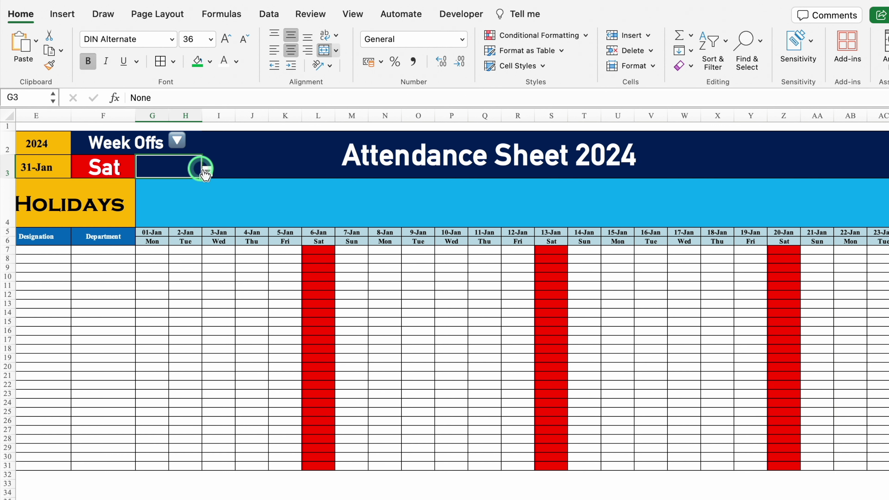
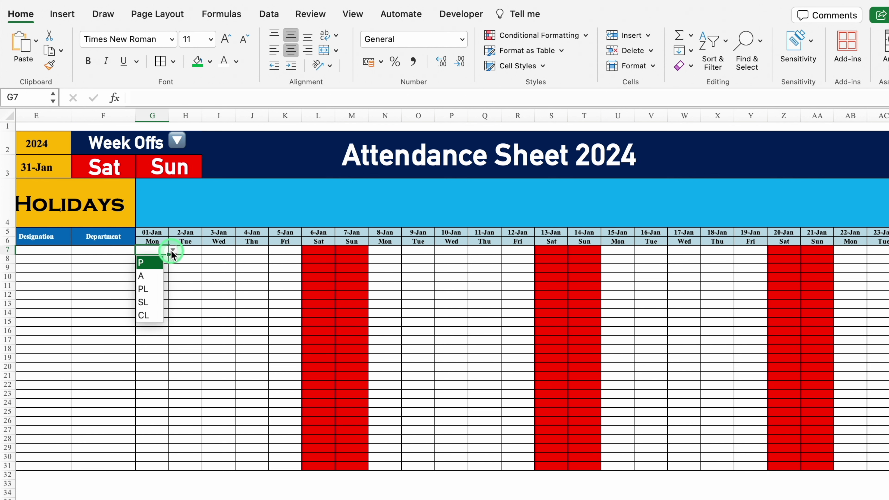
Fill G7:K7 with the sample attendance codes P, A, PL, SL and CL from the cells' drop-downs.
click(179, 274)
click(241, 251)
click(212, 288)
click(258, 245)
click(258, 250)
click(275, 251)
click(252, 298)
click(290, 251)
click(307, 251)
click(285, 310)
click(351, 330)
Start a COUNTIF formula in AL7 under Total Present, with the column-locked range $G7:$AK7.
scroll(656, 252, right, 10)
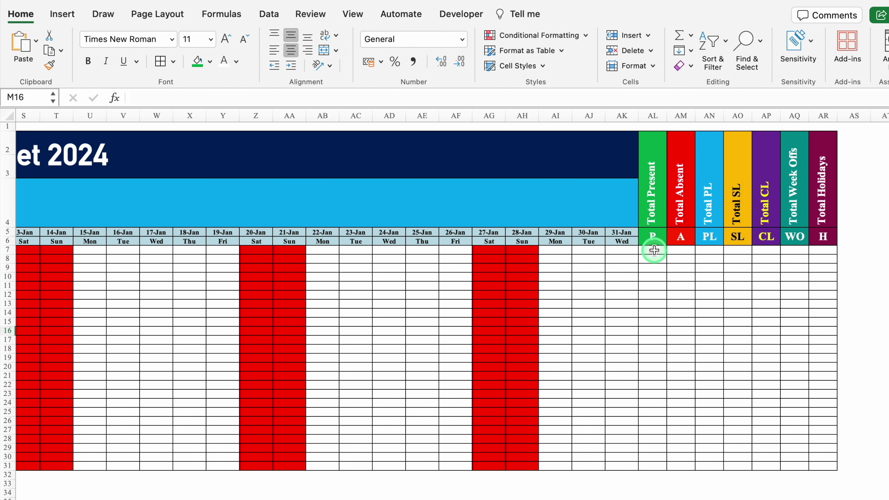
click(654, 251)
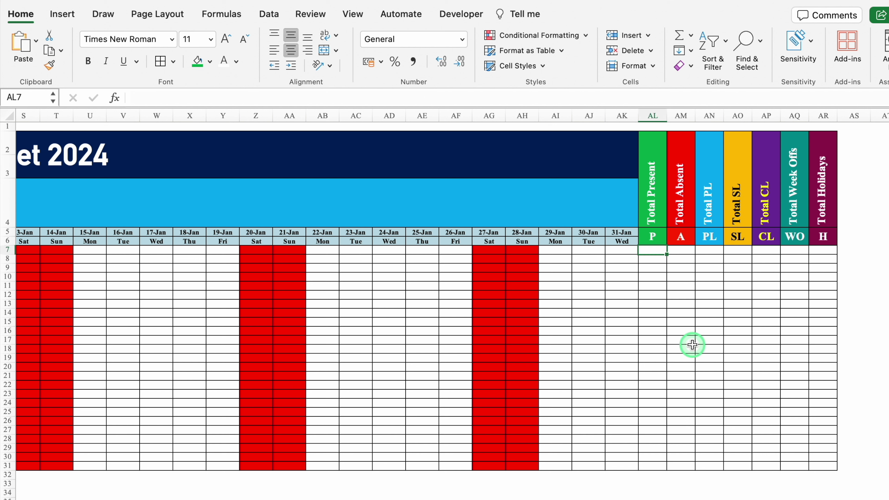
text(=countif)
key(Tab)
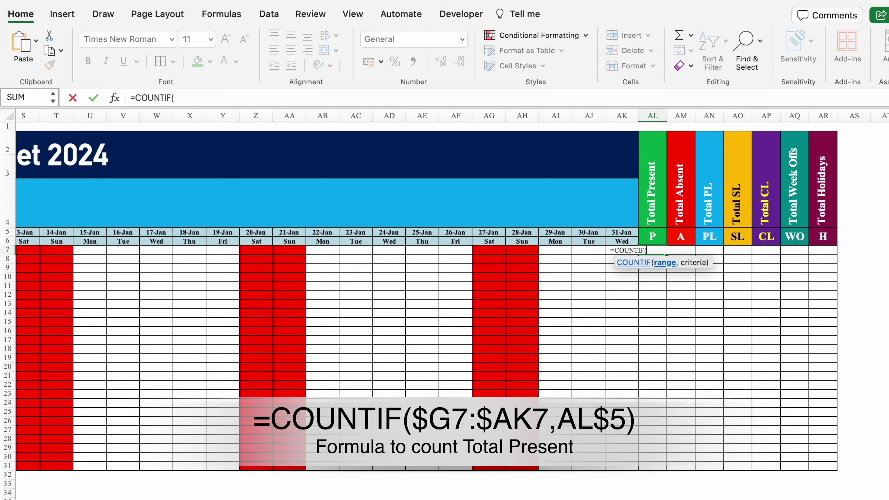
scroll(452, 291, left, 15)
click(227, 253)
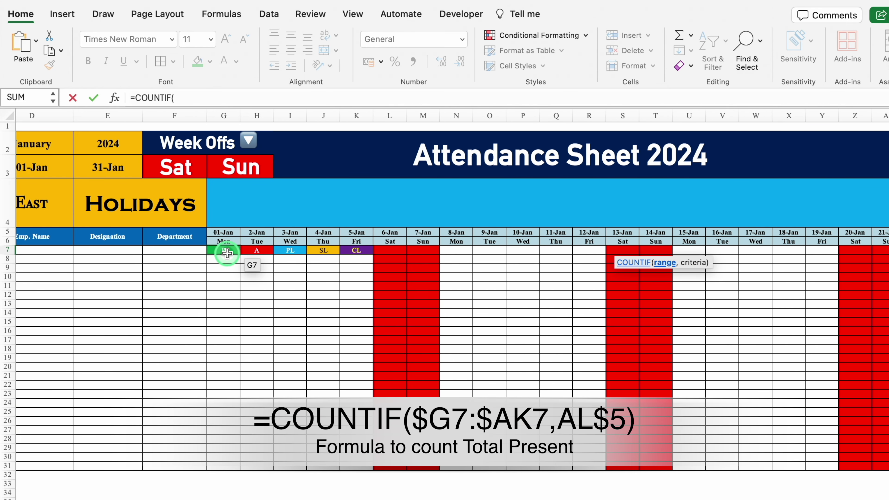
drag(227, 251, 800, 249)
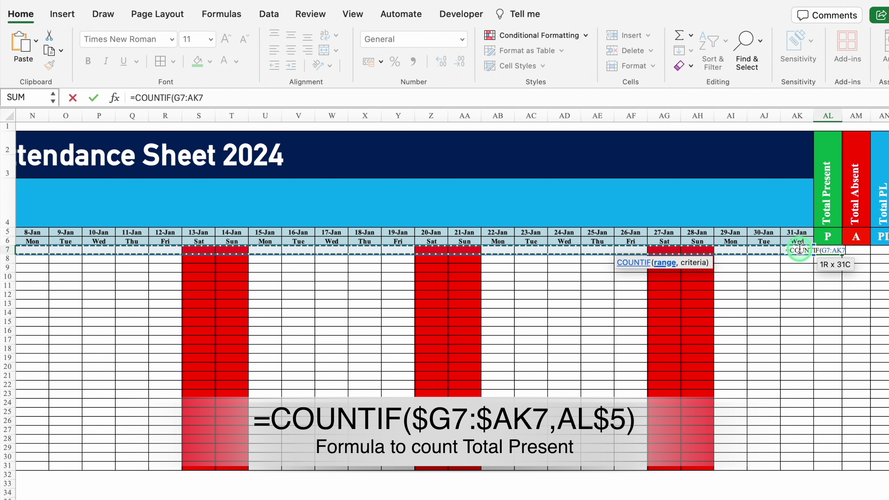
key(F4)
key(F4)
Complete the AL7 formula as =COUNTIF($G7:$AK7,AL$5), using the row-locked P header as the criteria.
text(,)
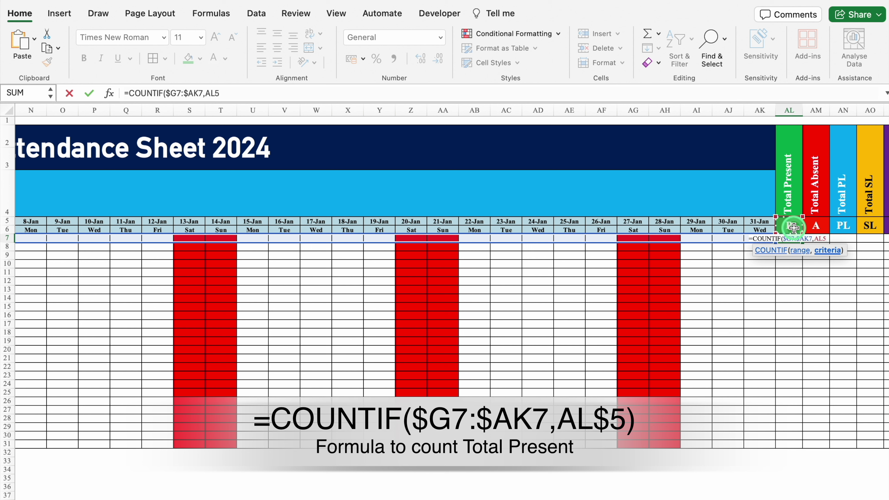
key(F4)
key(F4)
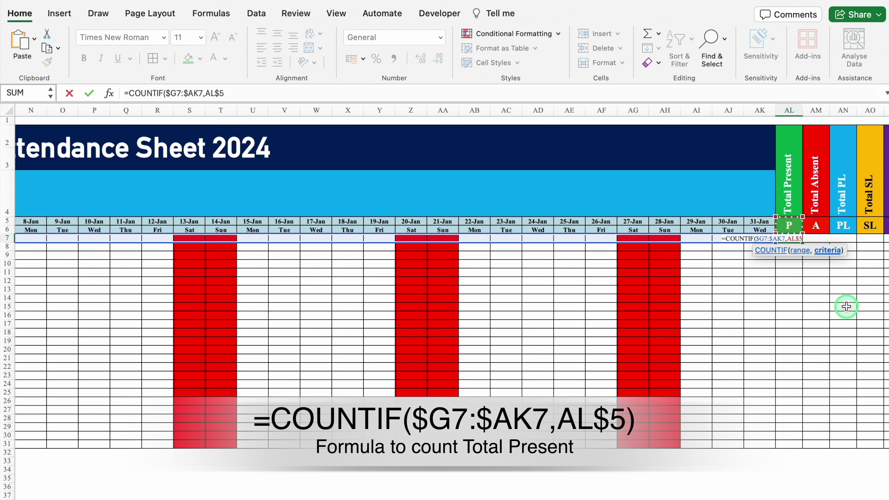
text())
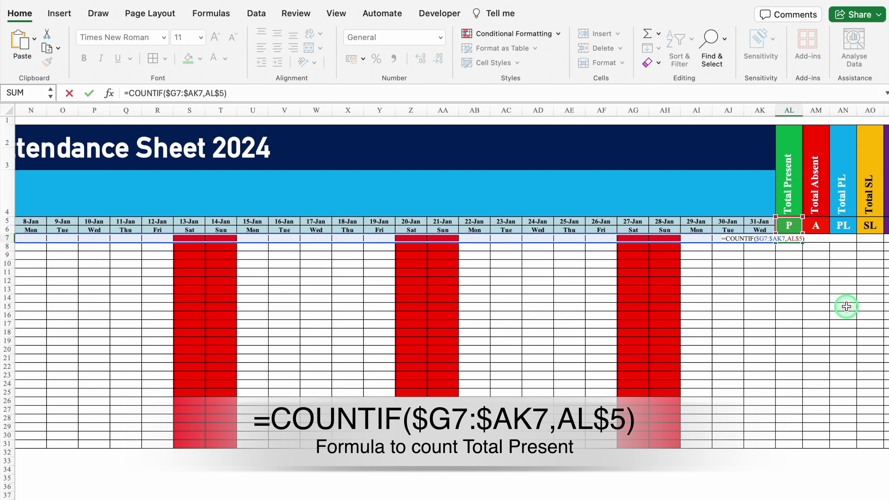
key(Return)
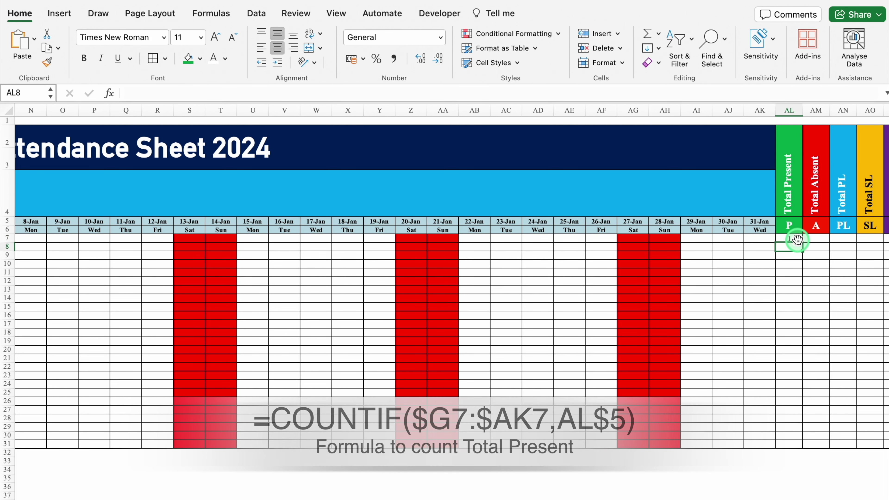
Copy the AL7 COUNTIF formula down to row 31 and across to the Total CL column, filling AL7:AP31.
click(798, 240)
drag(803, 243, 807, 447)
scroll(631, 456, right, 5)
drag(636, 449, 735, 452)
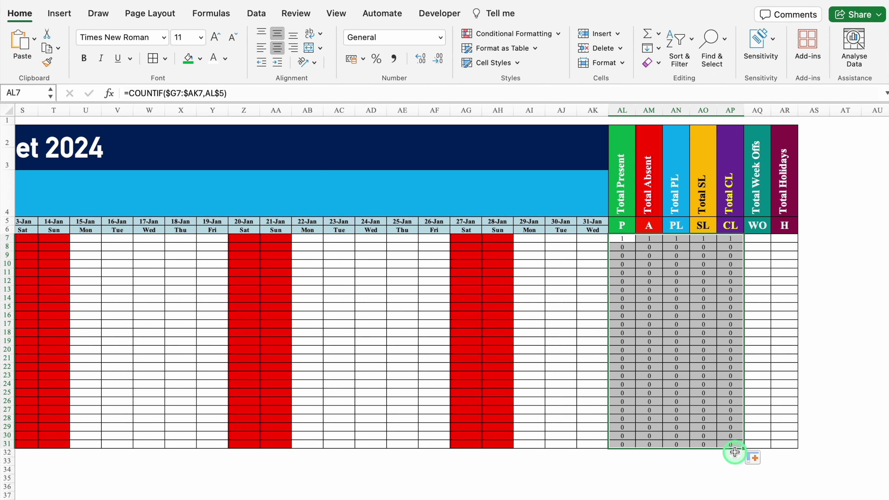
Apply the custom number format #;#;- to the totals in AL7:AP31 so zeros display as dashes.
key(ctrl+1)
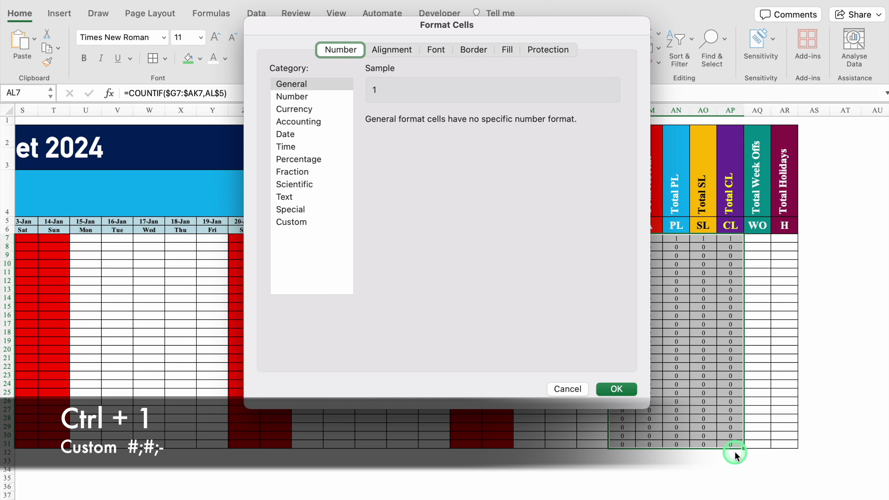
click(336, 222)
key(BackSpace)
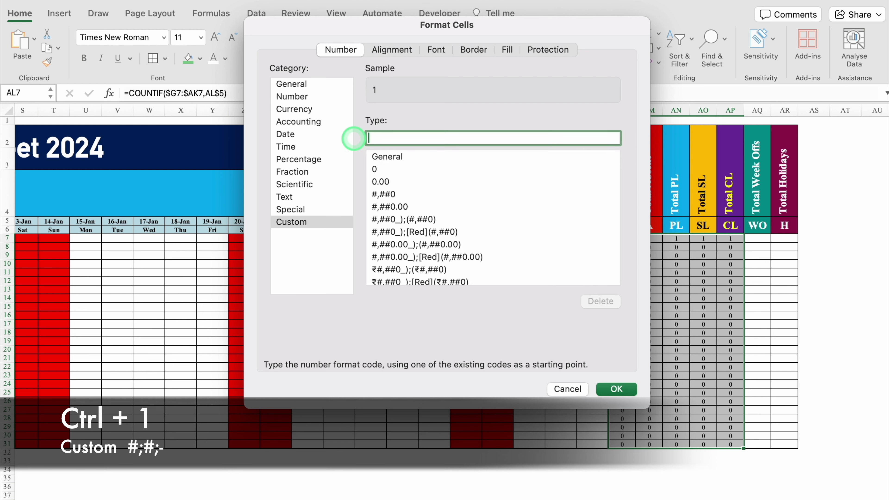
text(#;)
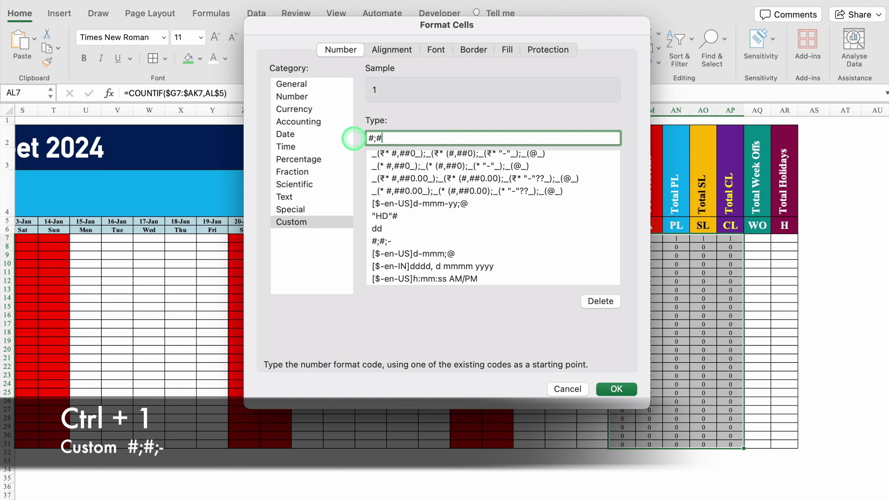
text(#;-)
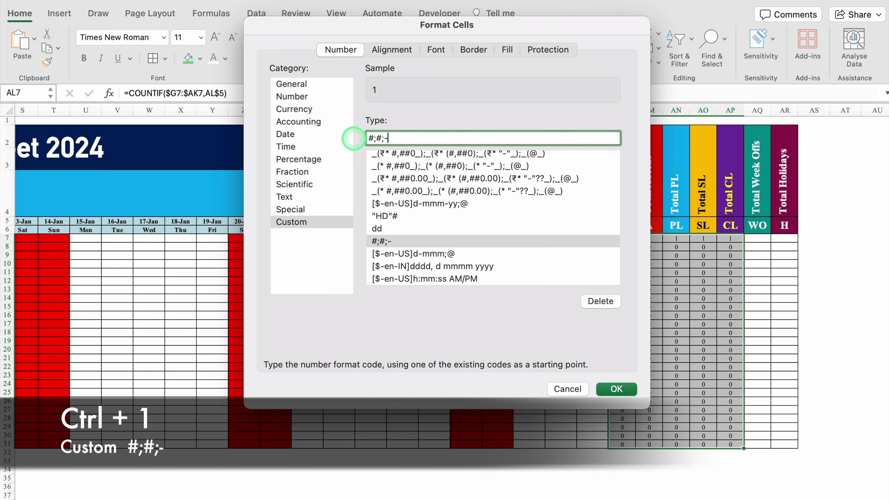
click(617, 389)
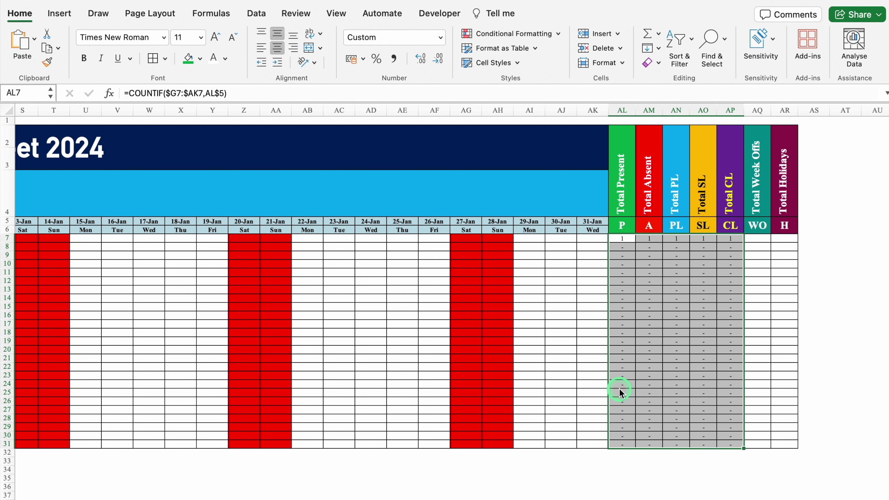
Start a COUNTIF formula in AQ7 under Total Week Offs with the absolute weekday range $G$6:$AK$6.
click(761, 239)
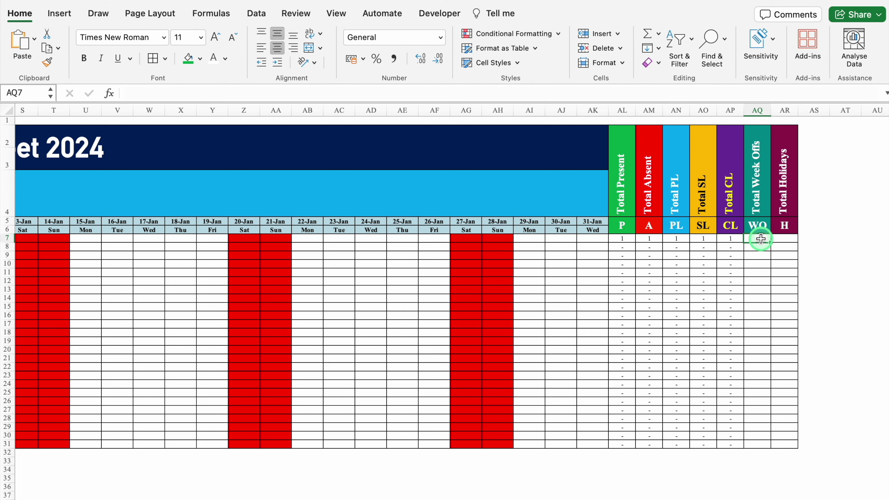
text(=)
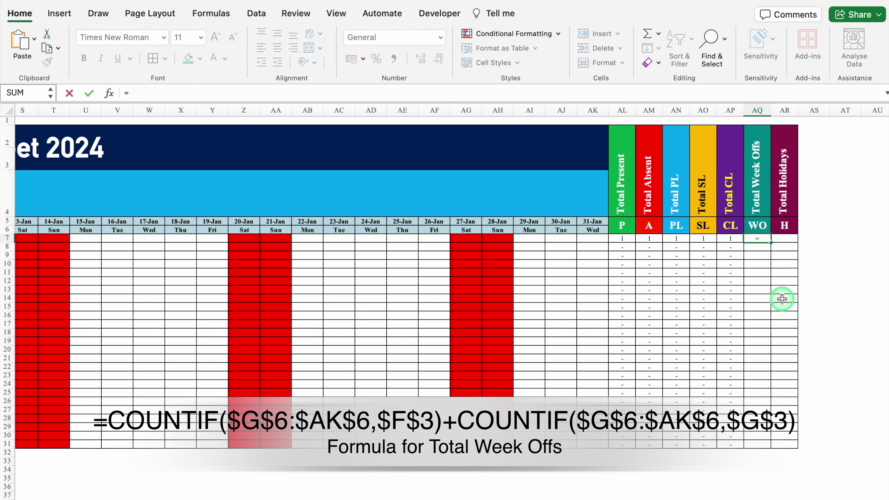
text(countif)
double_click(793, 261)
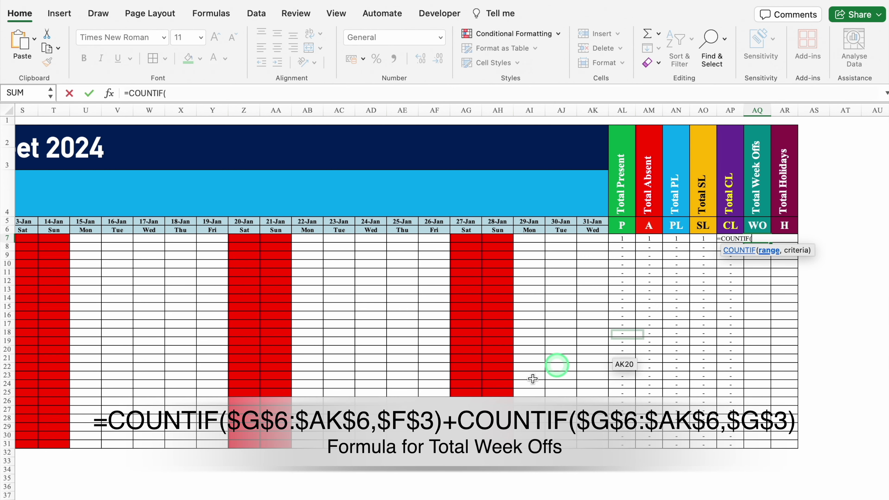
drag(466, 497, 210, 494)
click(113, 229)
drag(115, 229, 886, 231)
key(F4)
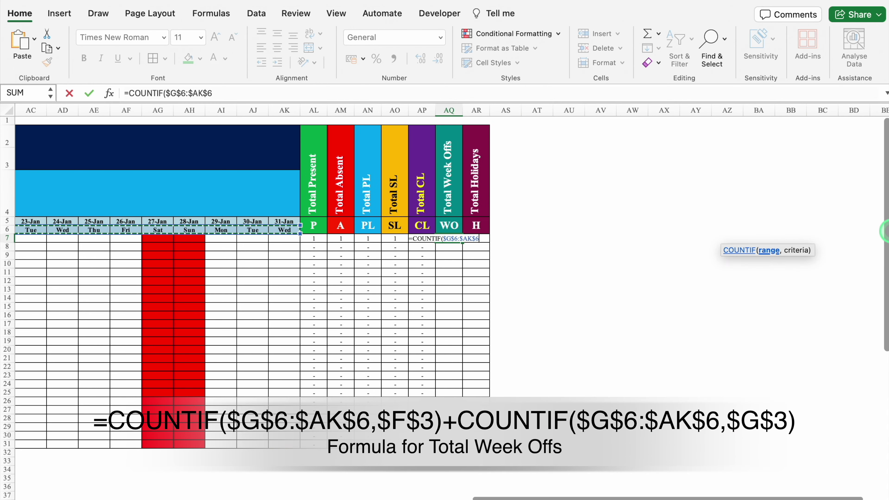
Use the first week-off cell as the absolute criteria $F$3 and close this COUNTIF in AQ7.
text(,)
drag(676, 497, 220, 497)
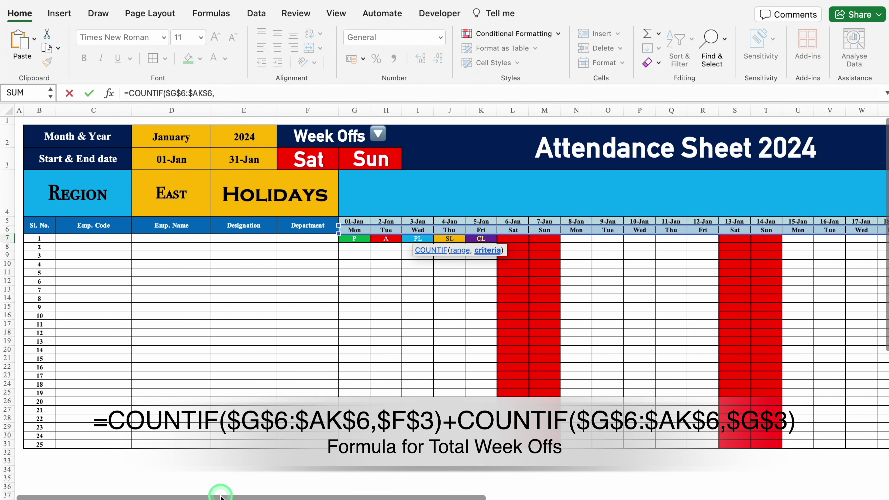
click(306, 161)
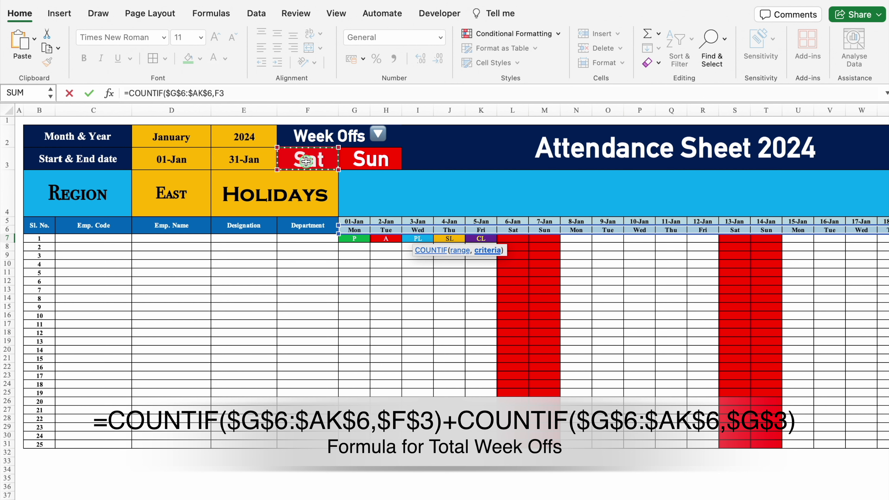
key(F4)
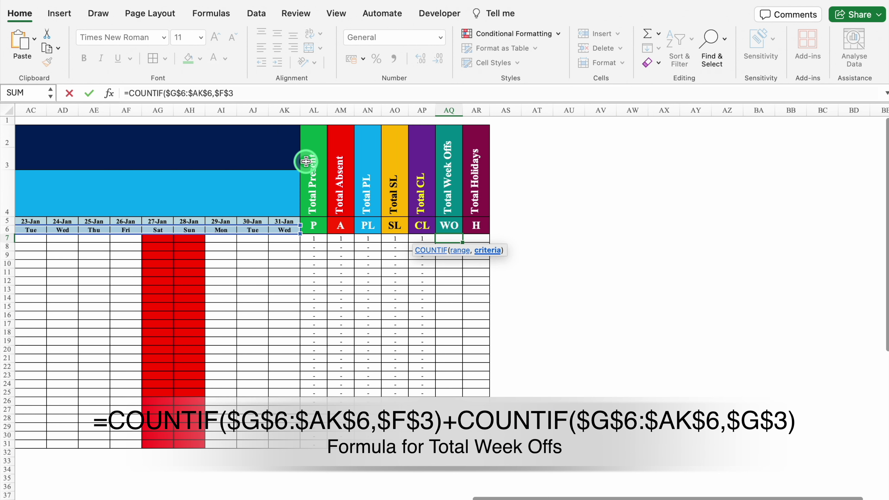
text())
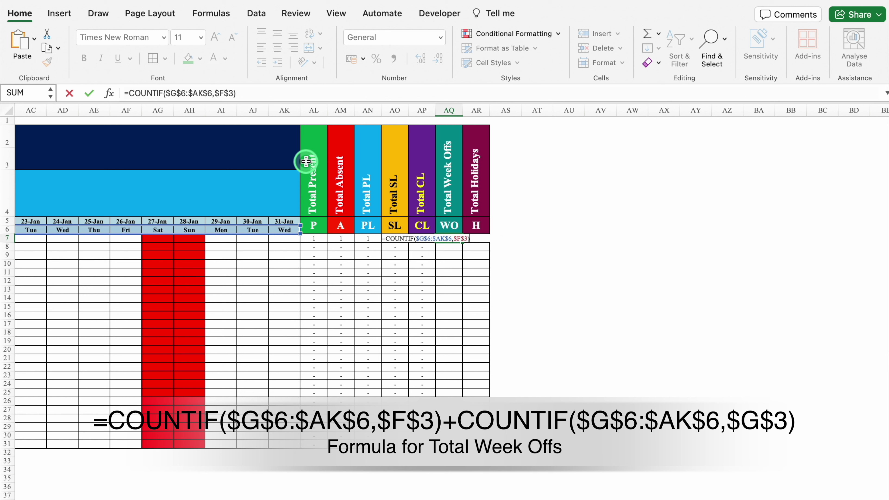
Append +COUNTIF($G$6:$AK$6,$G$3) to the AQ7 formula by reusing the first COUNTIF, and enter the formula.
click(236, 94)
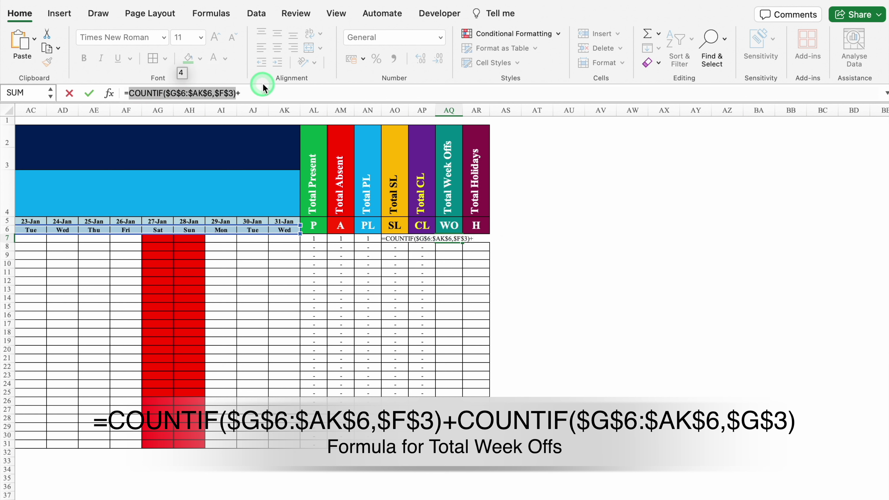
click(263, 92)
text(COUNTIF($G$6:$AK$6,$F$3))
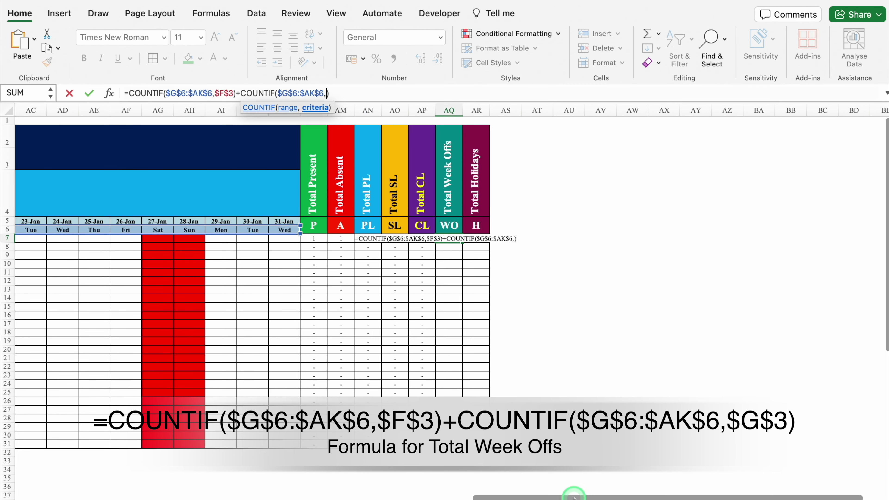
key(BackSpace)
scroll(315, 280, left, 15)
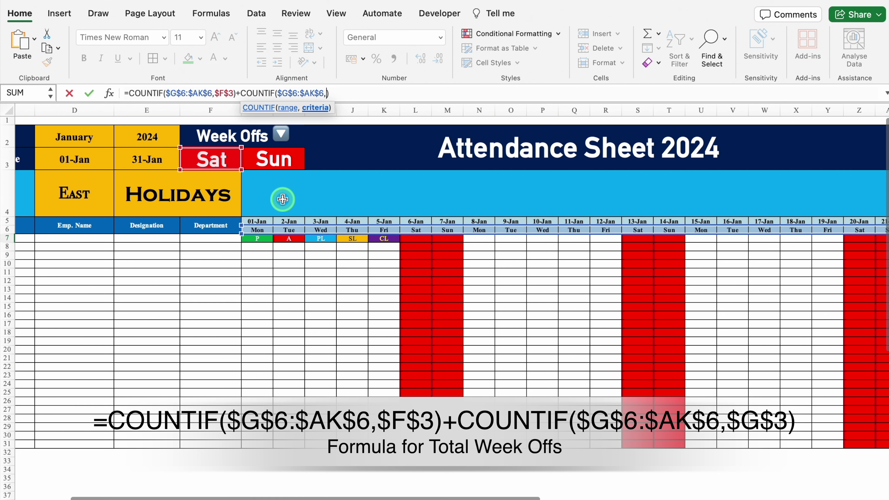
click(278, 156)
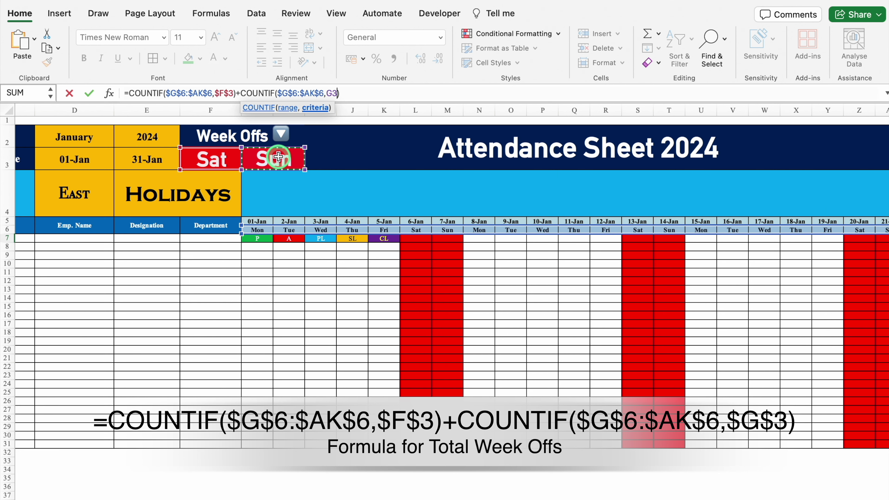
key(F4)
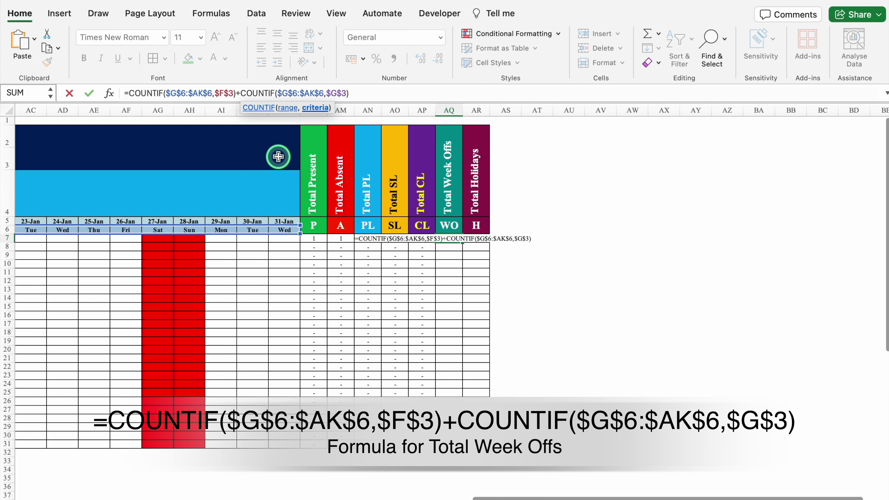
key(Return)
Copy the AQ7 Total Week Offs formula down to AQ31.
scroll(764, 250, right, 10)
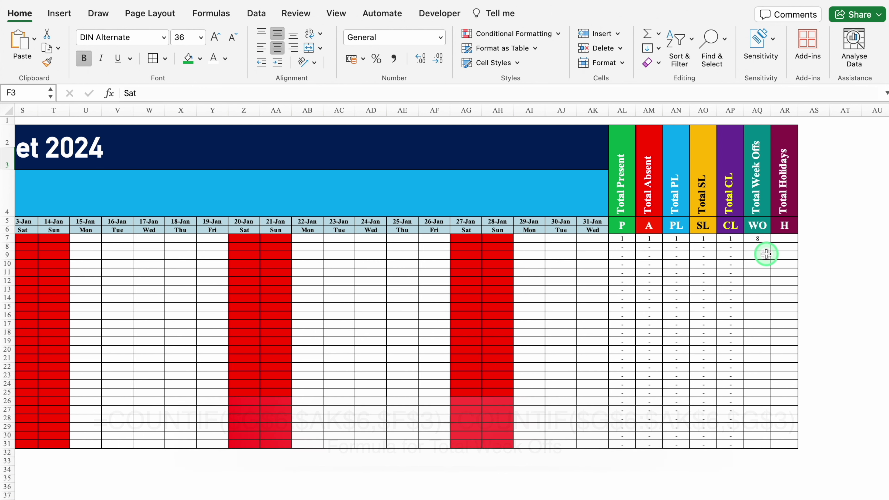
click(758, 239)
drag(771, 243, 775, 446)
Start a COUNTIF formula in AR7 under Total Holidays with the absolute holiday-row range $G$4:$AK$4.
key(Right)
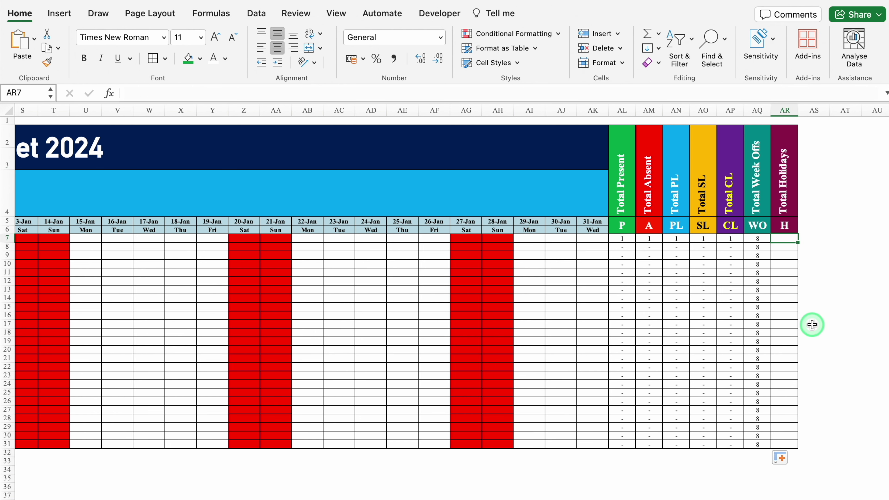
text(=count)
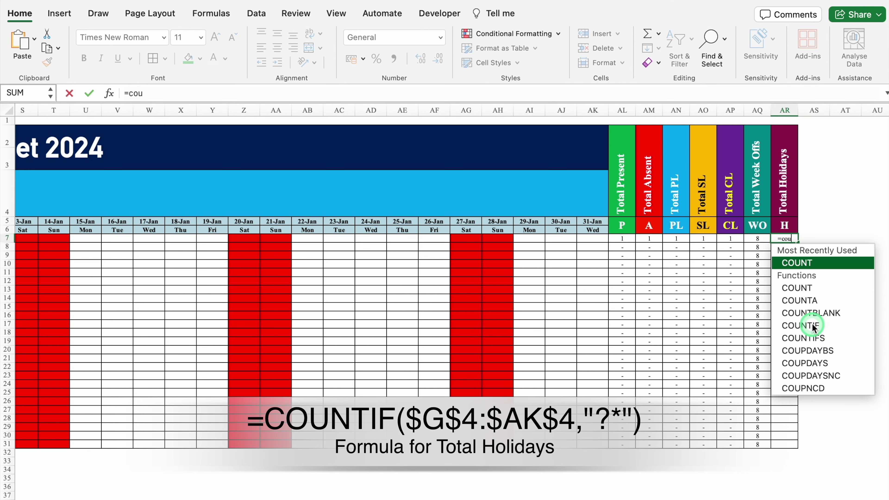
double_click(812, 327)
drag(526, 497, 334, 497)
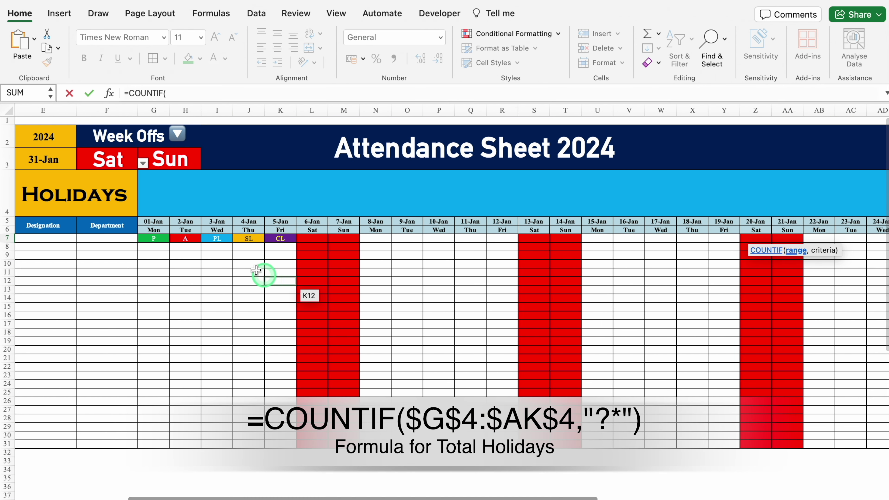
drag(151, 197, 830, 202)
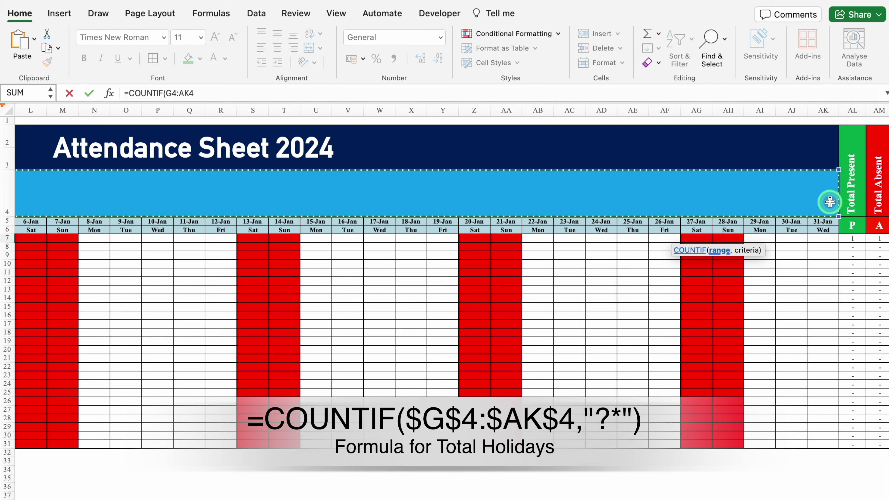
key(F4)
text(,)
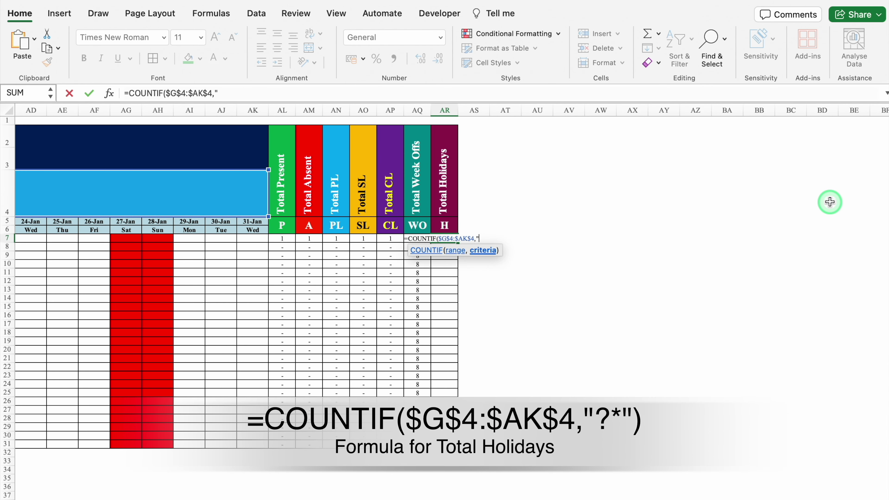
Complete the AR7 formula with the text criteria "?*" and copy it down to AR31.
text("?*)
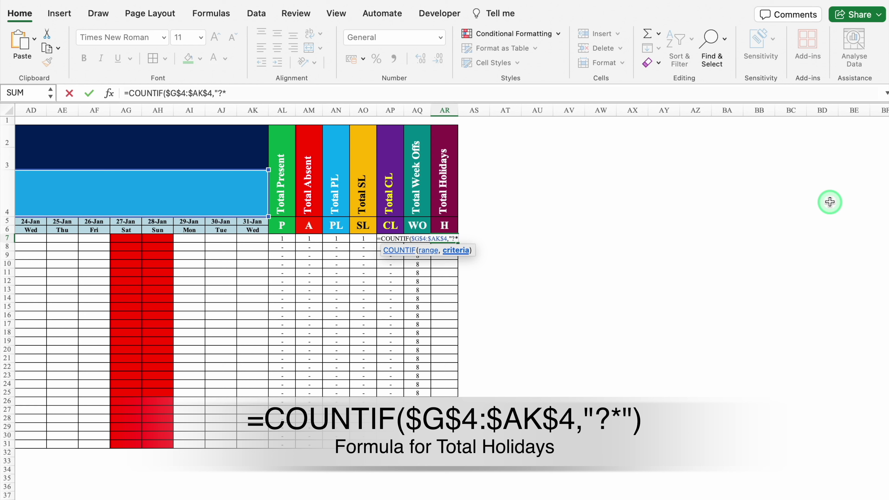
text("))
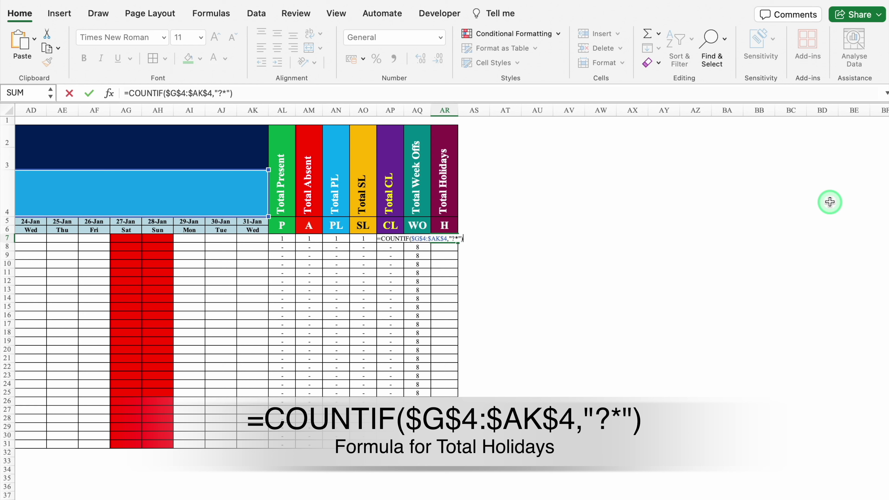
key(Return)
click(451, 237)
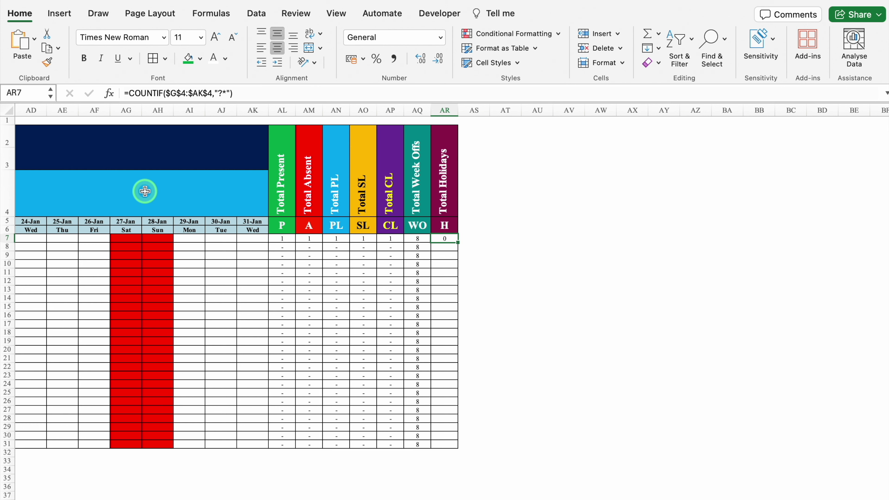
drag(457, 242, 465, 446)
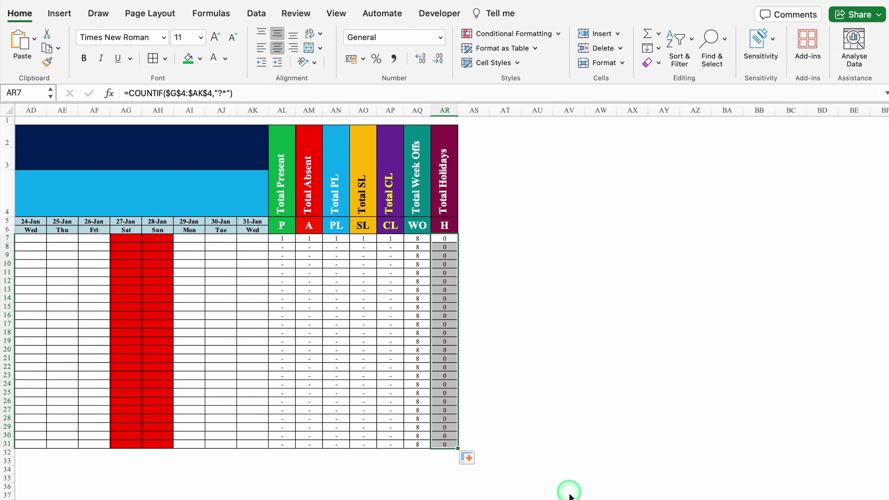
Switch from the attendance sheet to the sheet with the regional employee lists and the Filtered List Jan table.
scroll(298, 488, left, 15)
scroll(123, 488, left, 2)
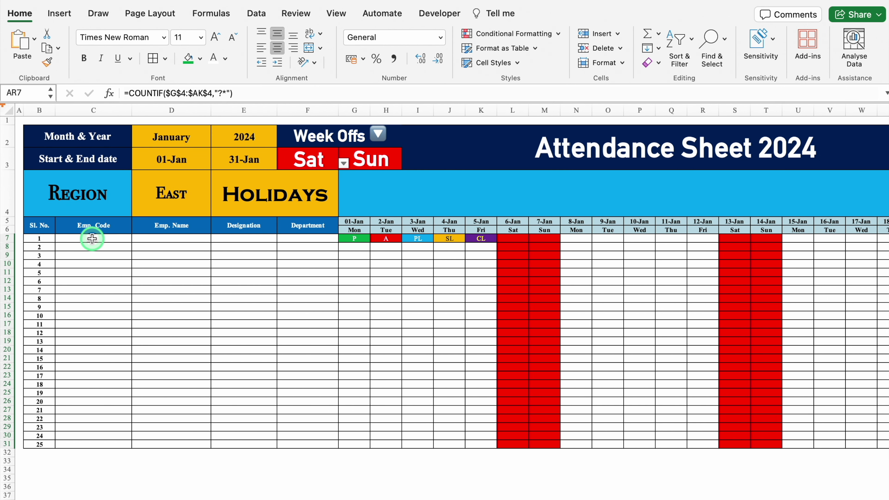
click(92, 238)
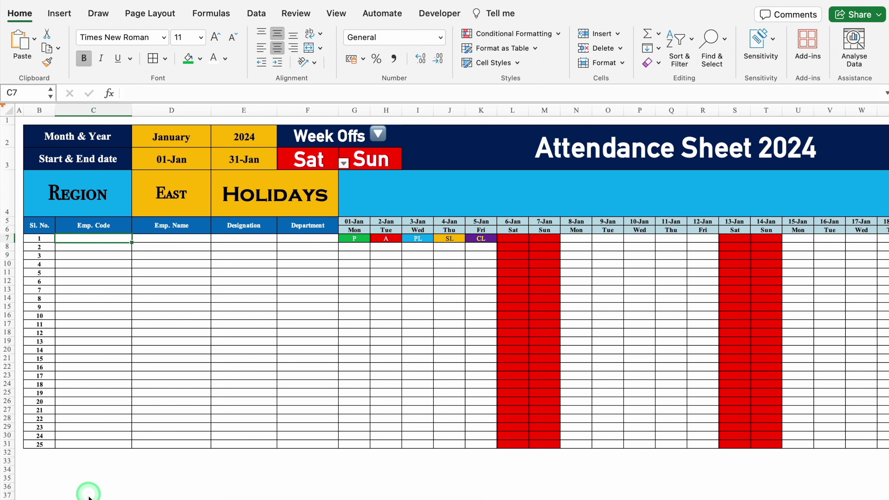
key(ctrl+Page_Down)
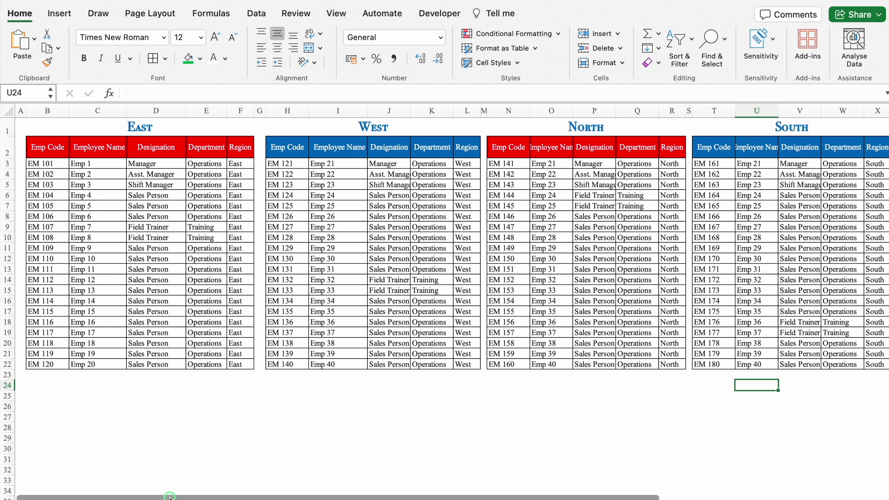
drag(170, 497, 431, 482)
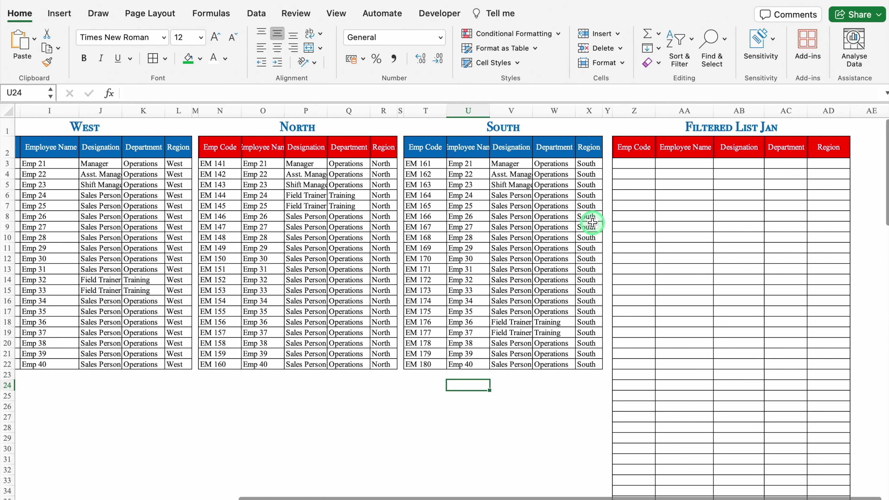
Start a VSTACK formula in Z3 under Filtered List Jan with the East range B3:F30 as the first array.
click(627, 166)
text(=)
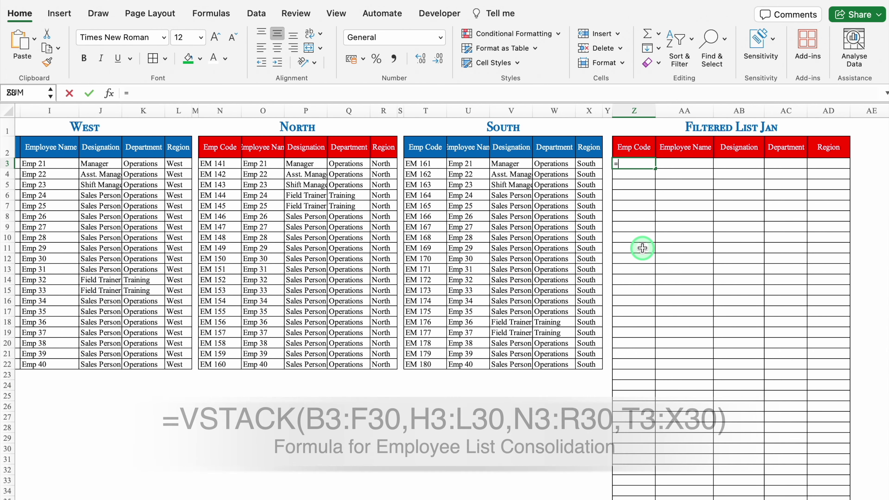
text(vsta)
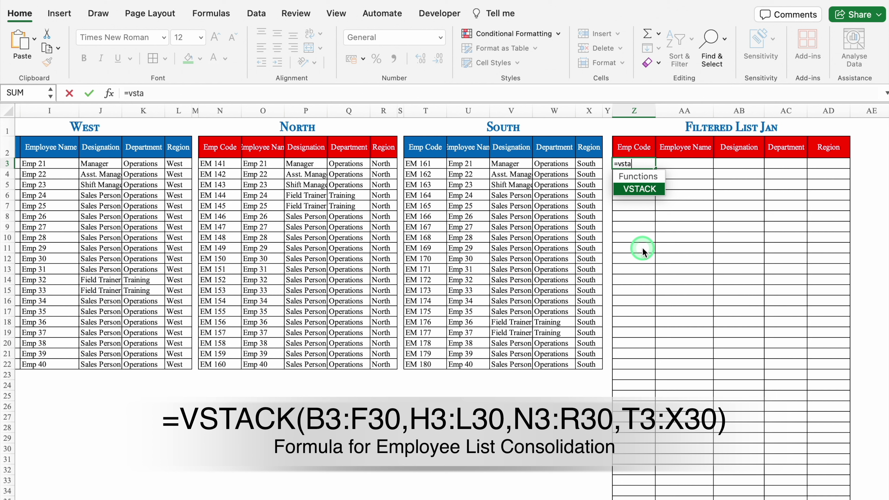
double_click(645, 191)
scroll(206, 484, left, 10)
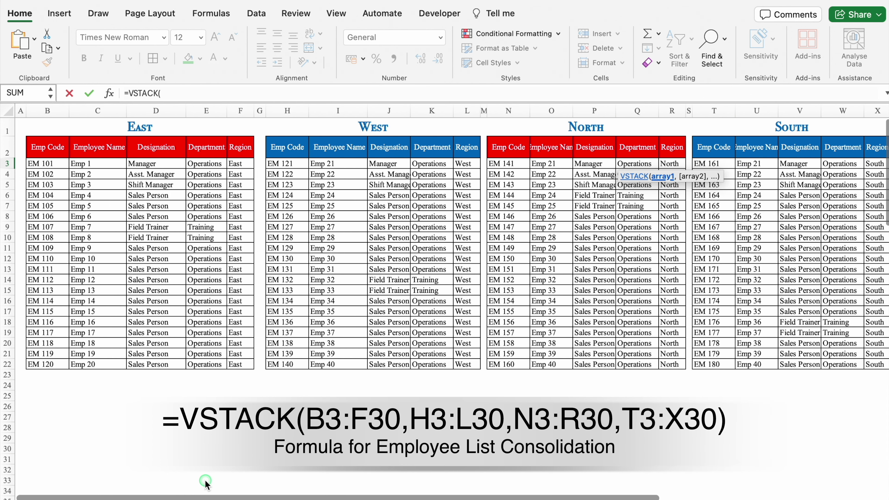
click(56, 165)
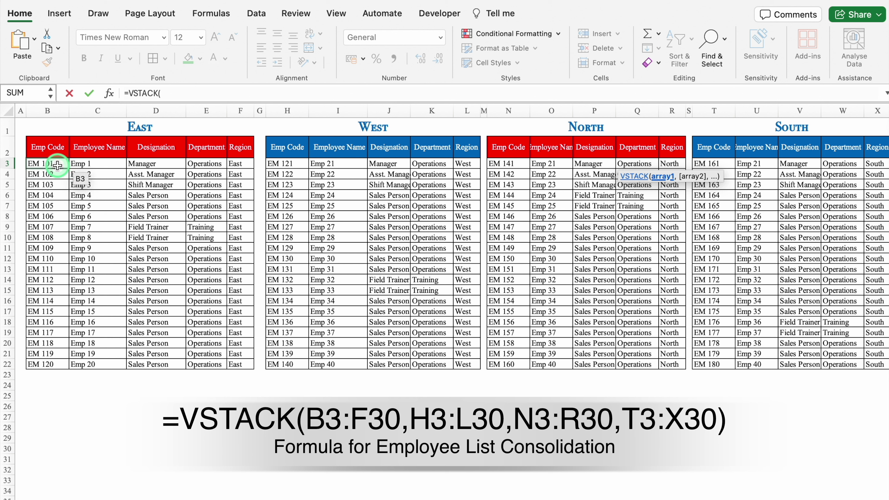
drag(57, 165, 244, 450)
text(,)
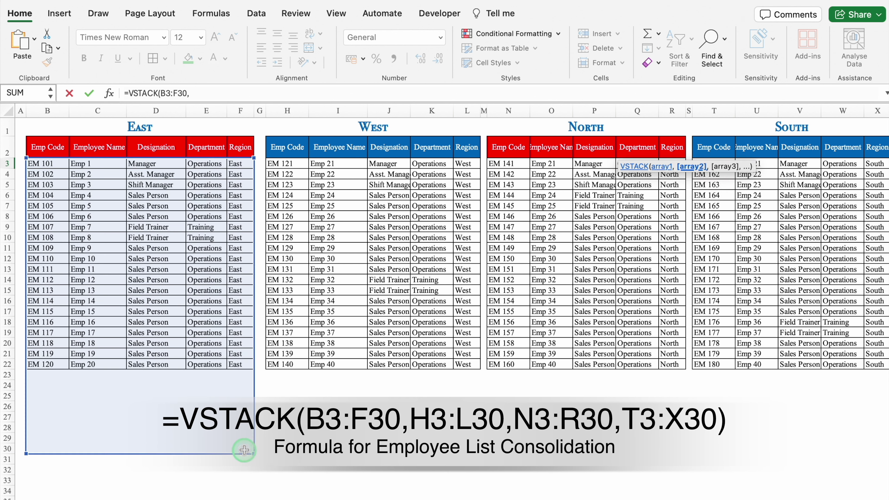
Add the West, North and South ranges H3:L30, N3:R30 and T3:X30 to the VSTACK formula and enter it.
drag(293, 164, 477, 450)
text(,)
drag(508, 164, 685, 451)
text(,)
scroll(450, 497, right, 5)
click(560, 164)
drag(582, 167, 714, 449)
text())
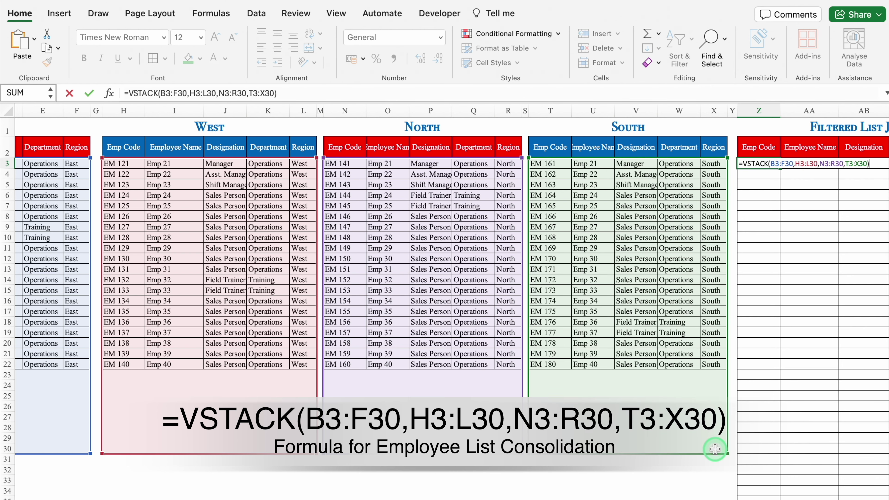
key(Return)
Open the Z3 formula for editing with the insertion point just before VSTACK.
scroll(733, 492, right, 3)
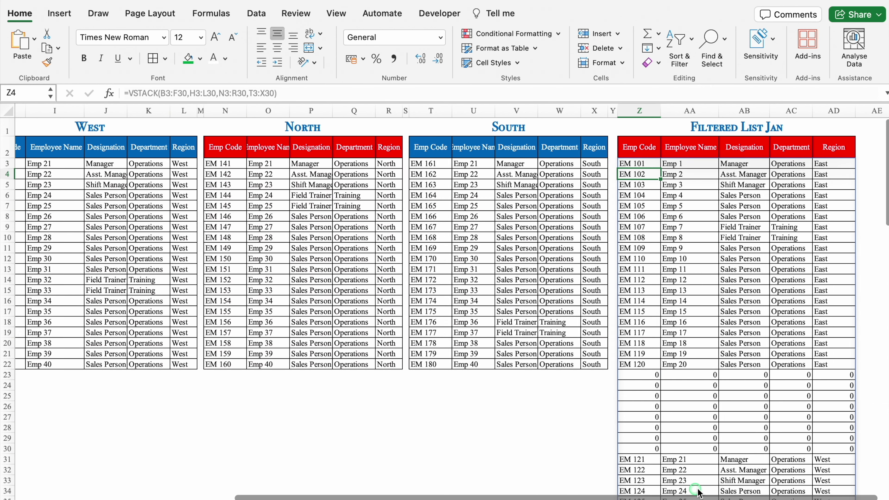
click(642, 163)
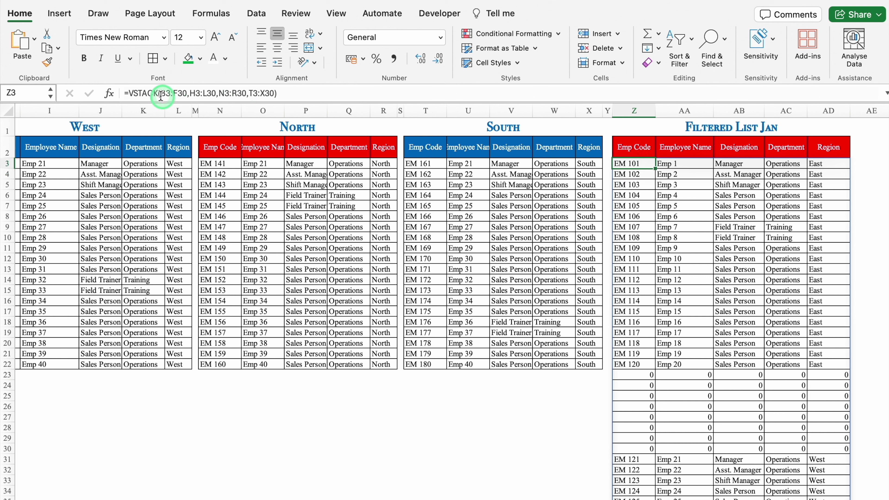
click(128, 94)
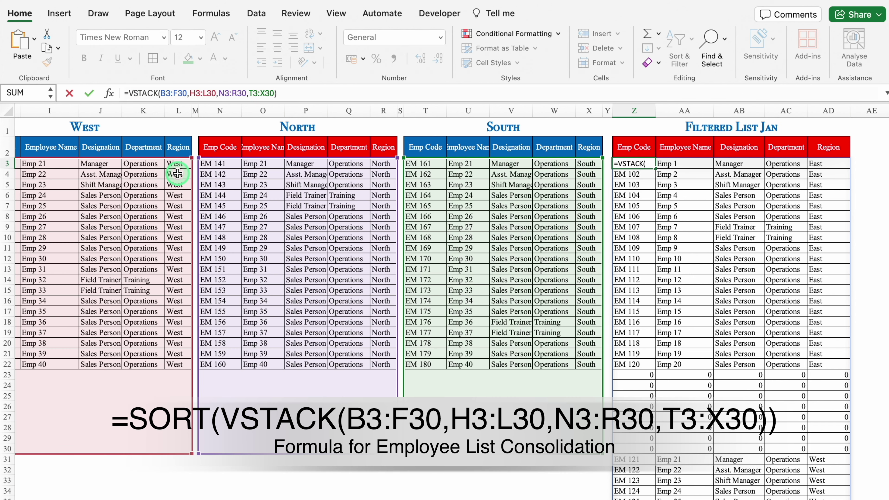
Wrap the VSTACK formula in Z3 with SORT so it reads =SORT(VSTACK(B3:F30,H3:L30,N3:R30,T3:X30)).
text(sort)
double_click(150, 120)
click(321, 91)
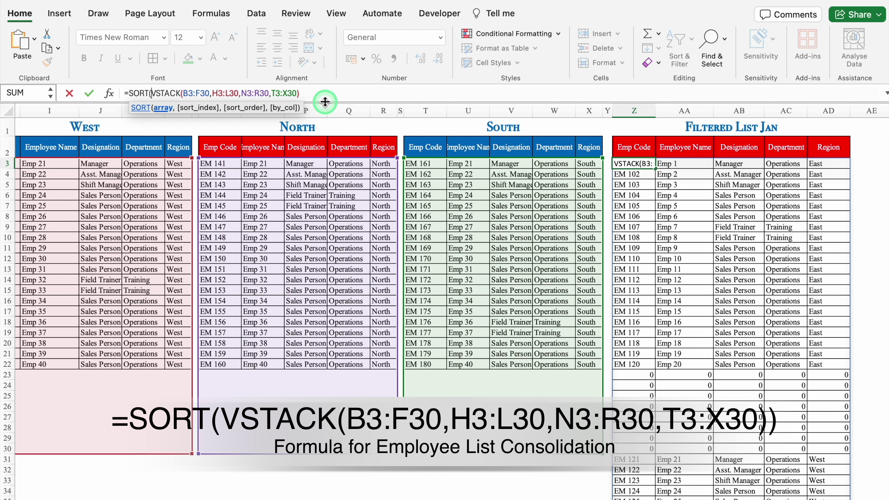
text())
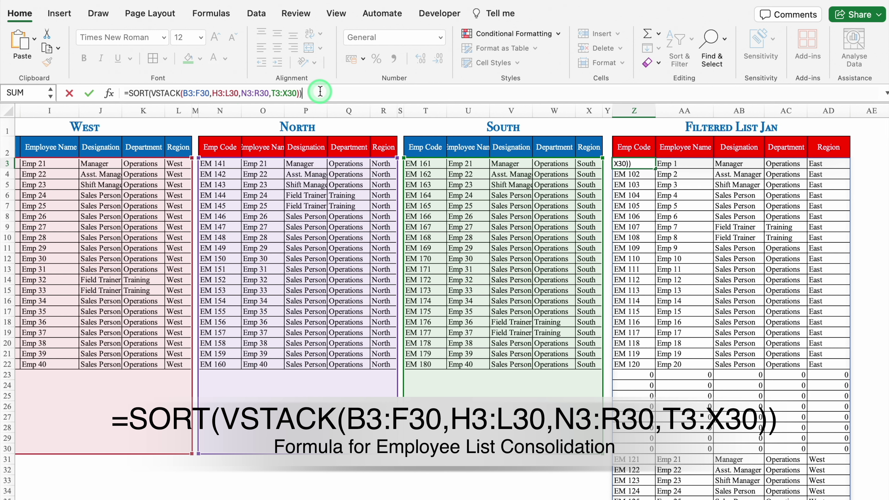
key(Return)
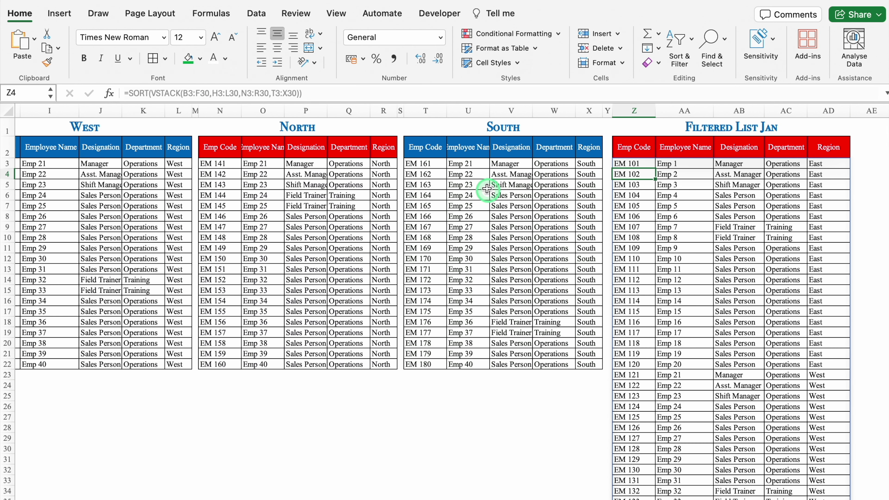
Shorten the title above the consolidated employee table to "Filtered List" and unmerge its cells.
key(Up)
key(Up)
key(Up)
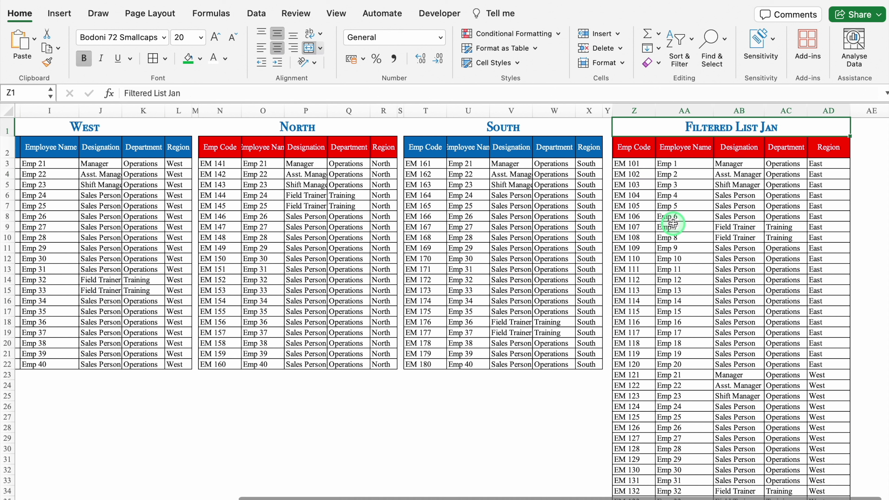
click(482, 92)
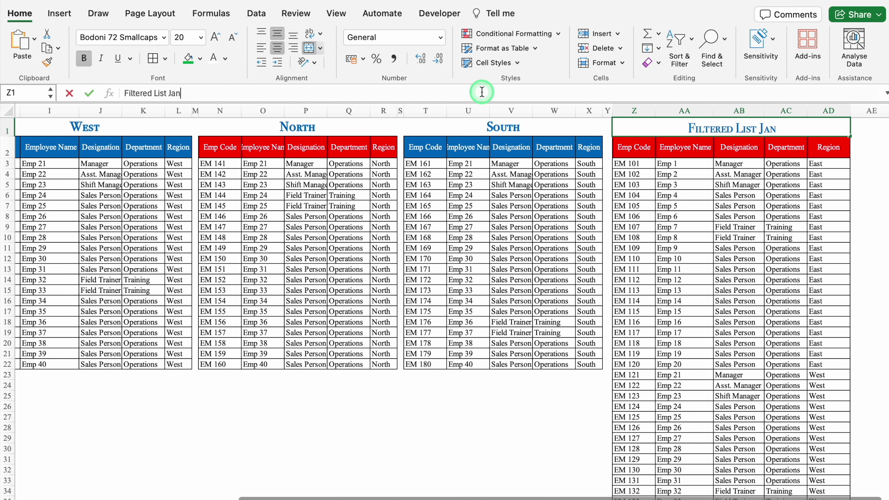
key(BackSpace)
key(BackSpace)
key(BackSpace)
key(BackSpace)
key(Return)
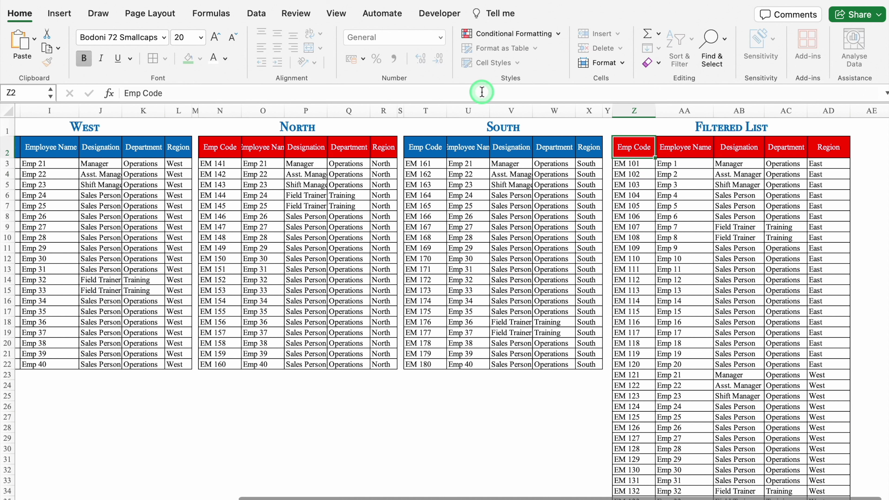
click(685, 125)
click(555, 425)
In the January sheet's cell C7, begin a FILTER formula with 'Employee Details'!$Z:$Z as the array.
click(222, 499)
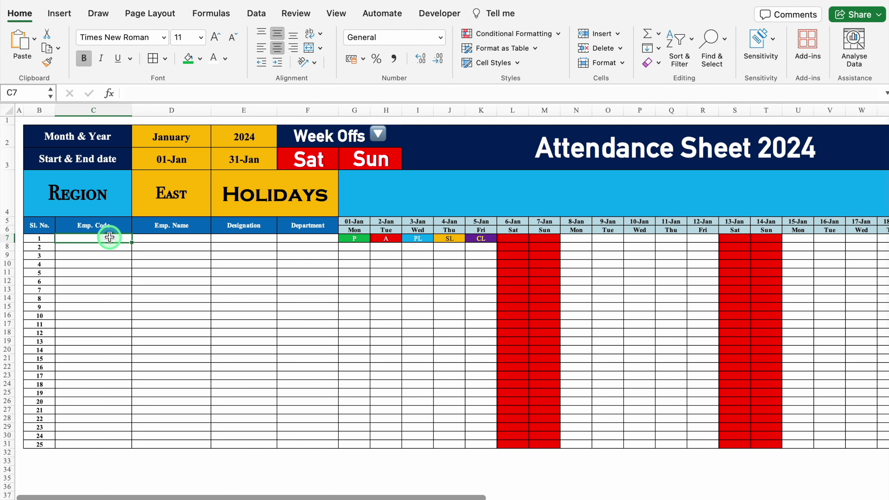
text(=FIL)
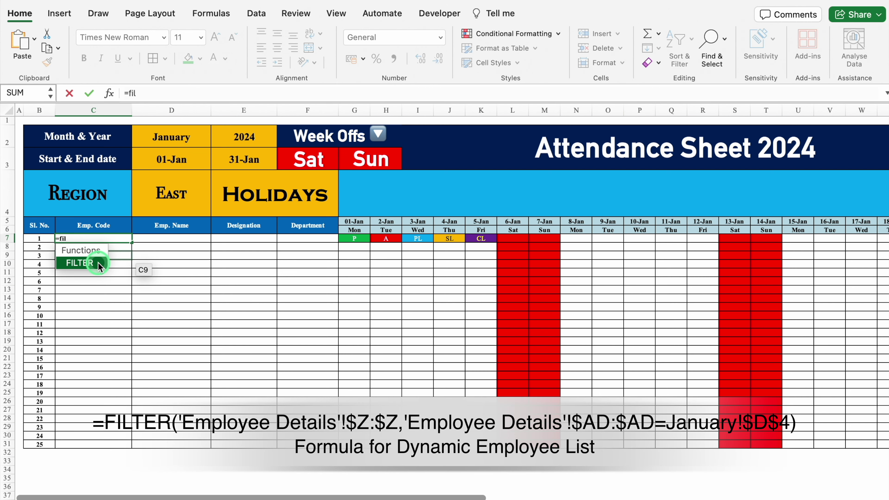
double_click(99, 261)
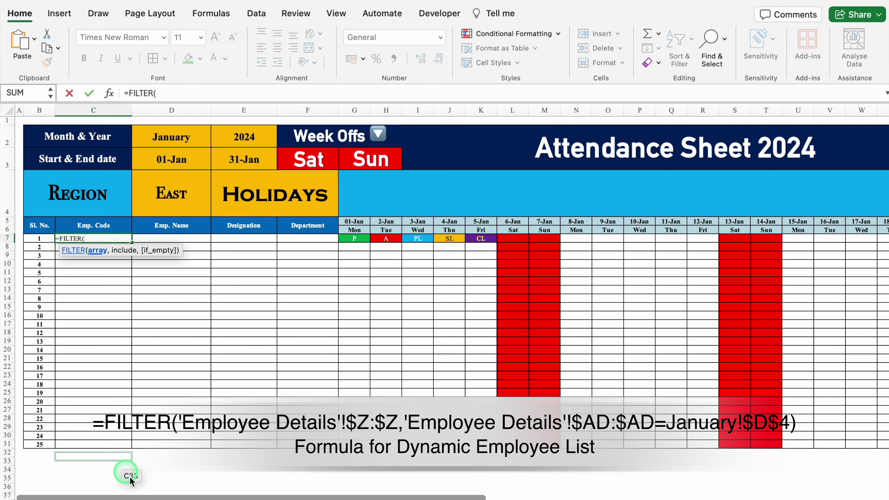
click(660, 494)
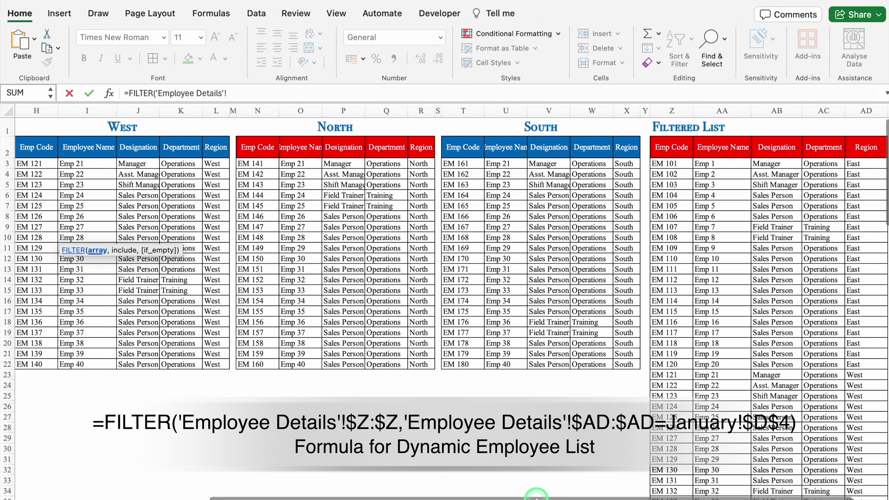
scroll(665, 496, right, 1)
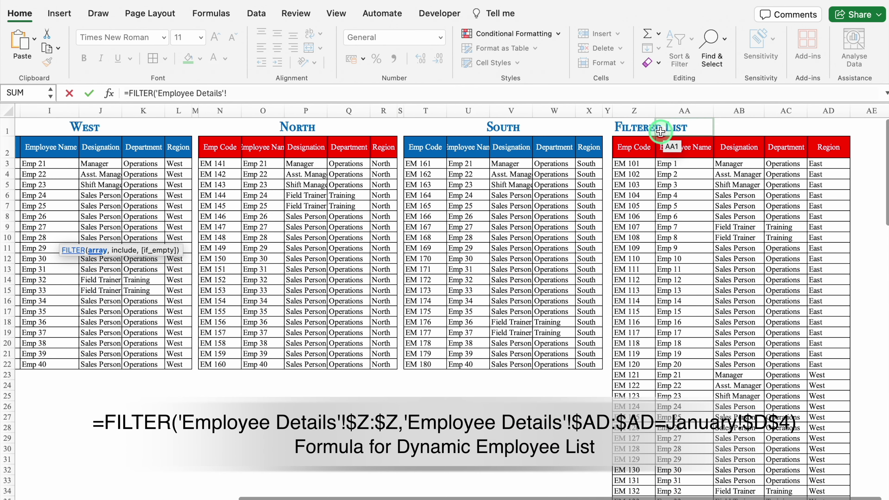
click(635, 111)
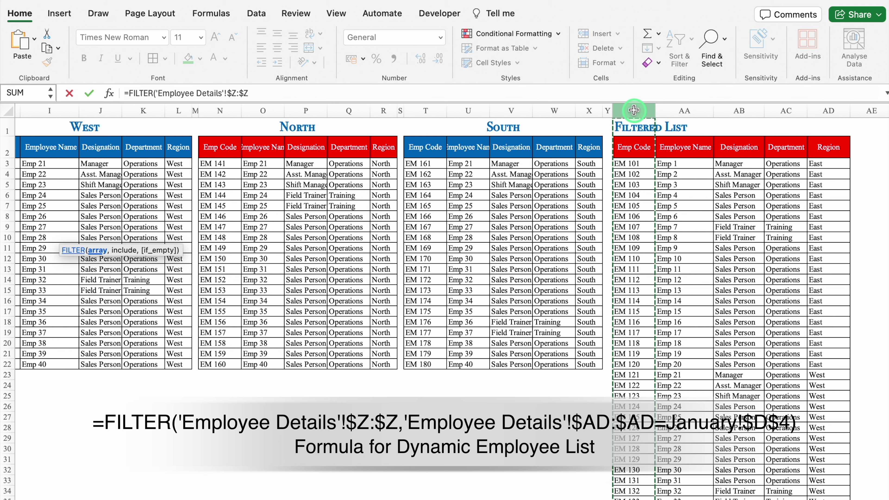
text(,)
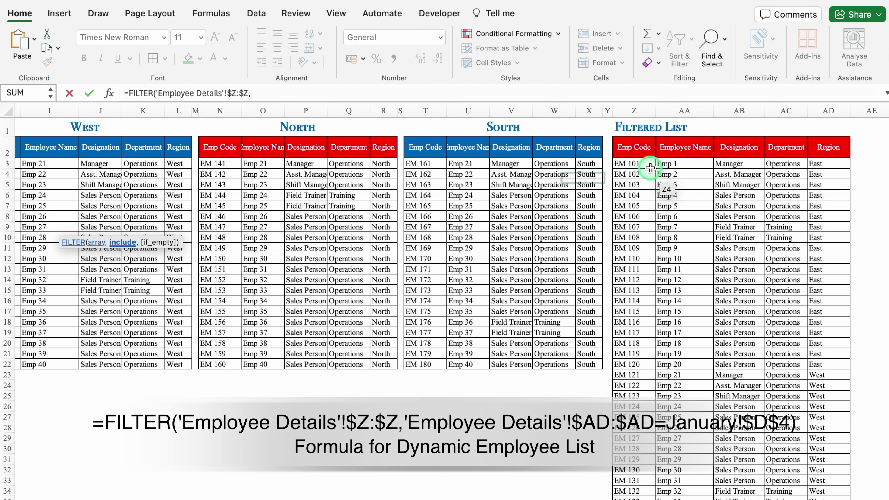
Complete the FILTER formula with the condition 'Employee Details'!$AD:$AD=January!$D$4 and enter it.
click(828, 111)
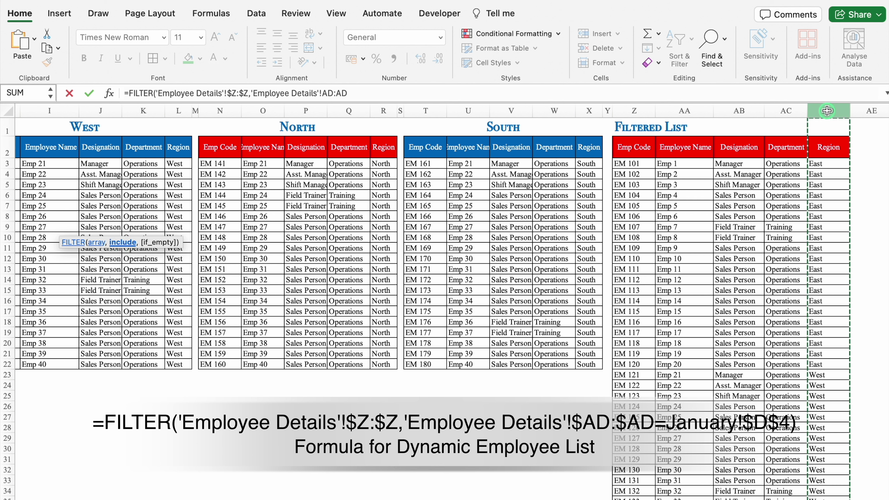
key(F4)
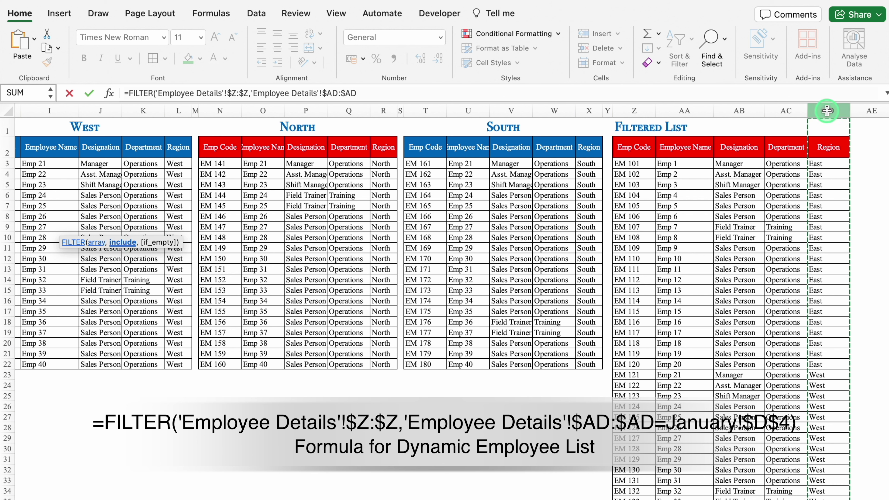
text(=)
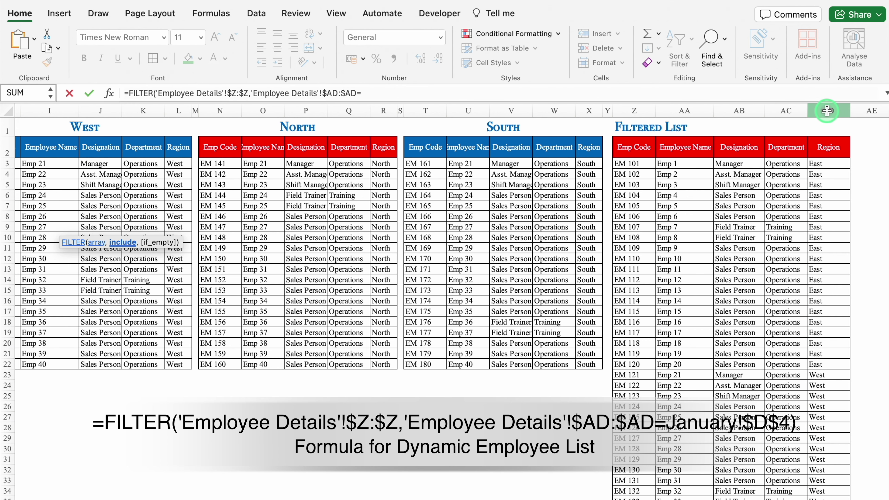
click(178, 498)
click(270, 252)
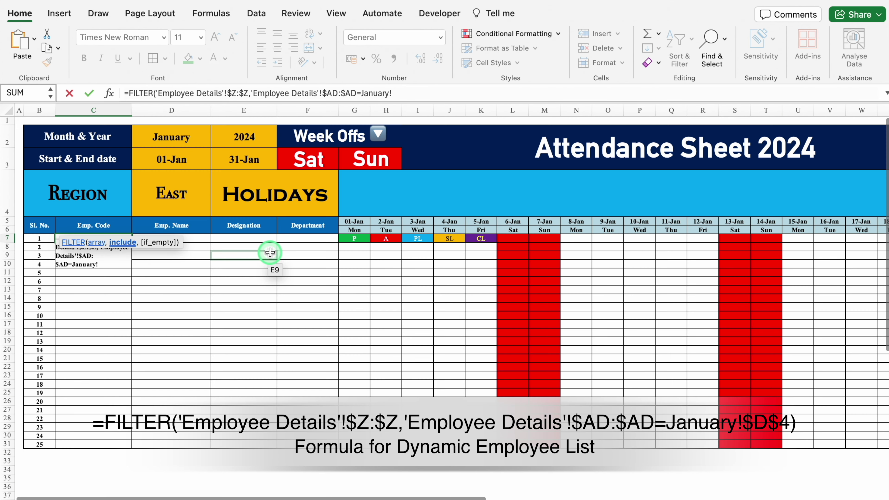
click(184, 202)
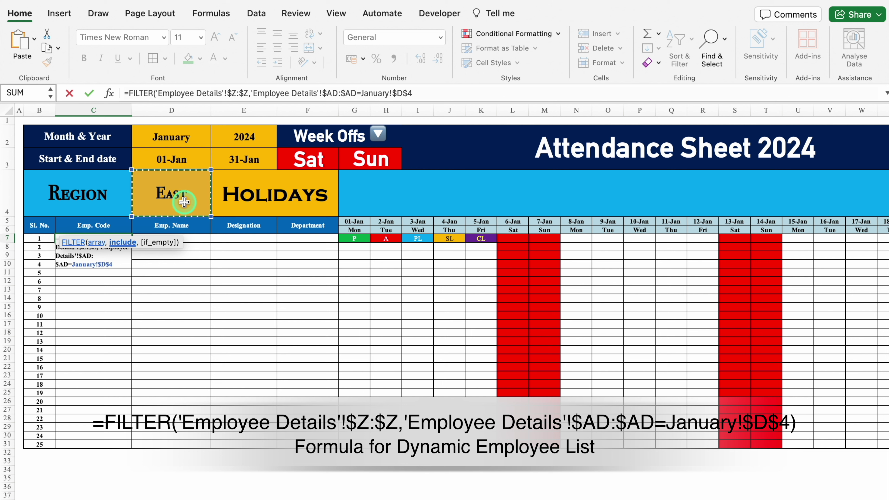
text())
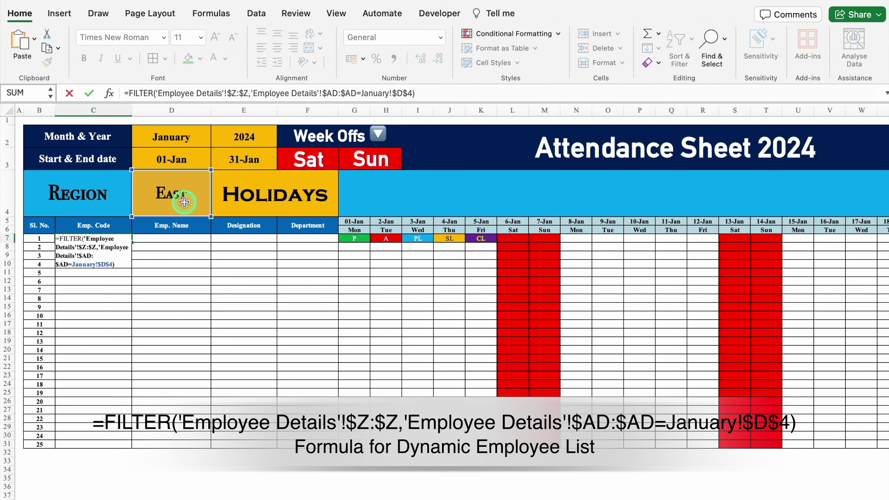
key(Return)
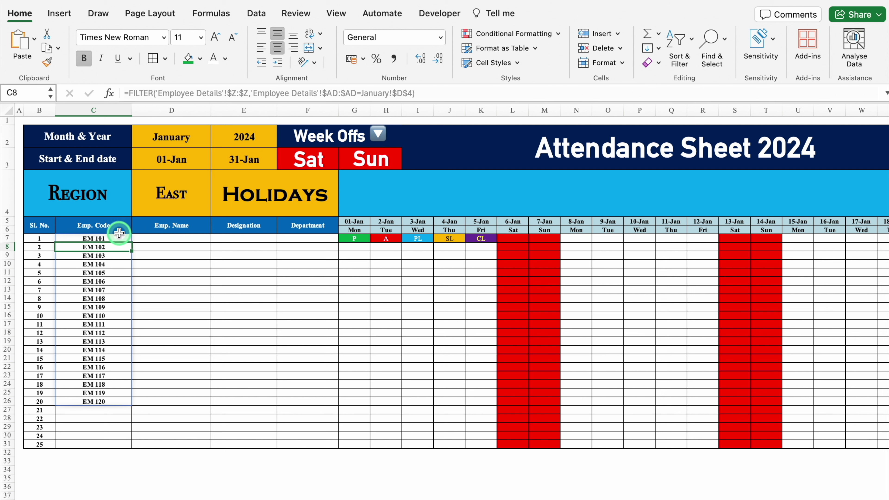
Switch the region in cell D4 to West to test the employee code list.
click(165, 202)
click(217, 210)
click(158, 235)
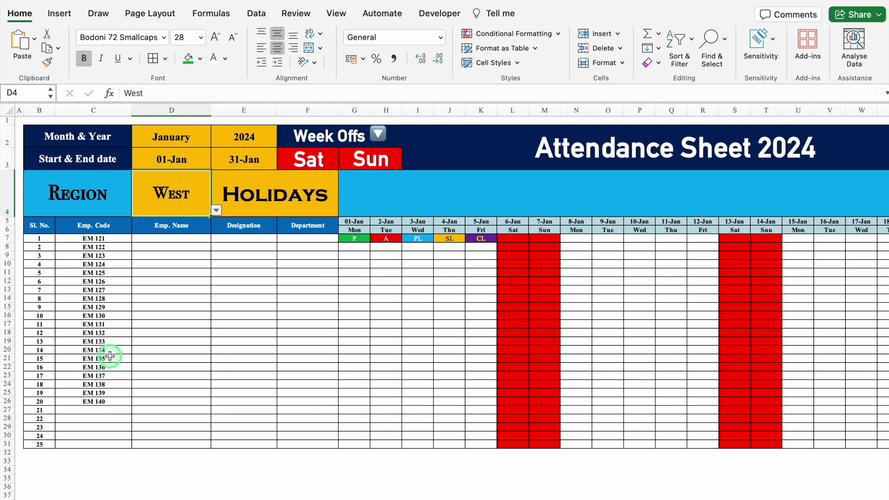
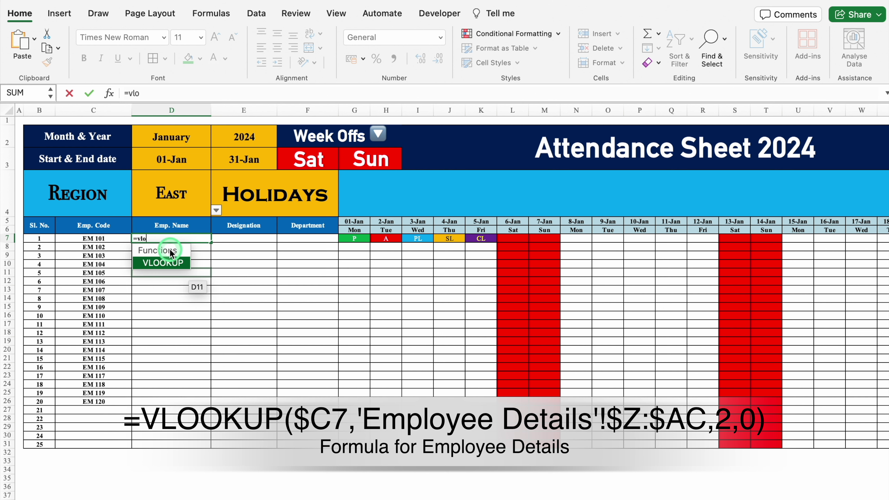
Enter =VLOOKUP(C7,'Employee Details'!$Z:$AC,2,0) in D7, the first Emp. Name cell.
double_click(169, 263)
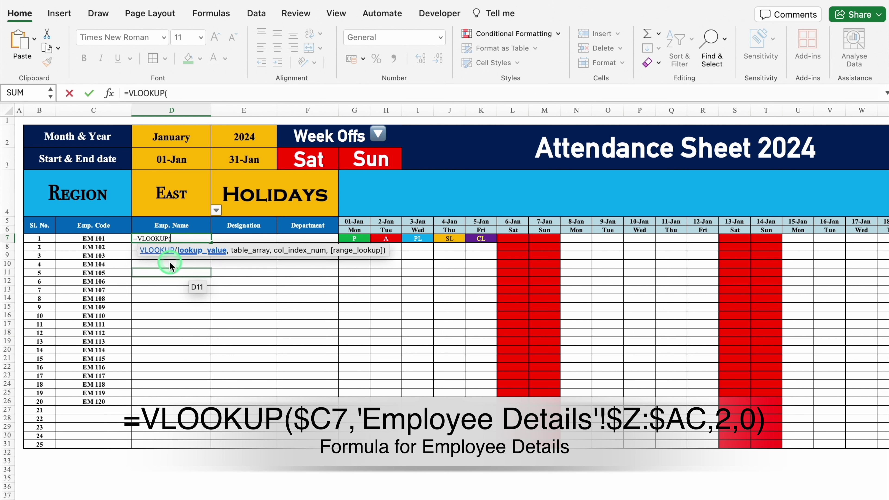
click(110, 239)
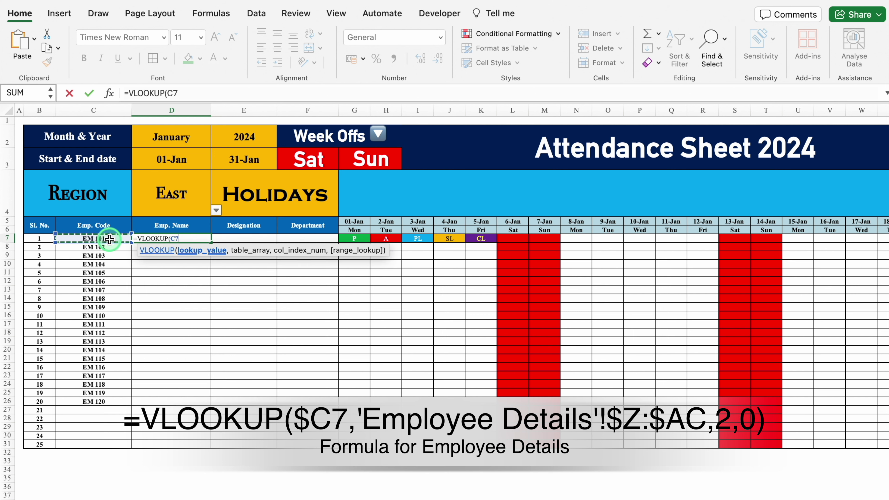
text(,)
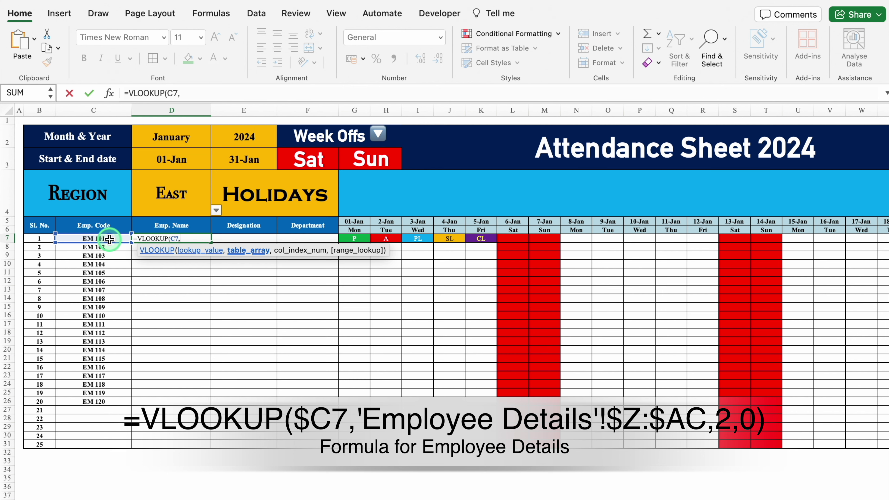
key(ctrl+Page_Down)
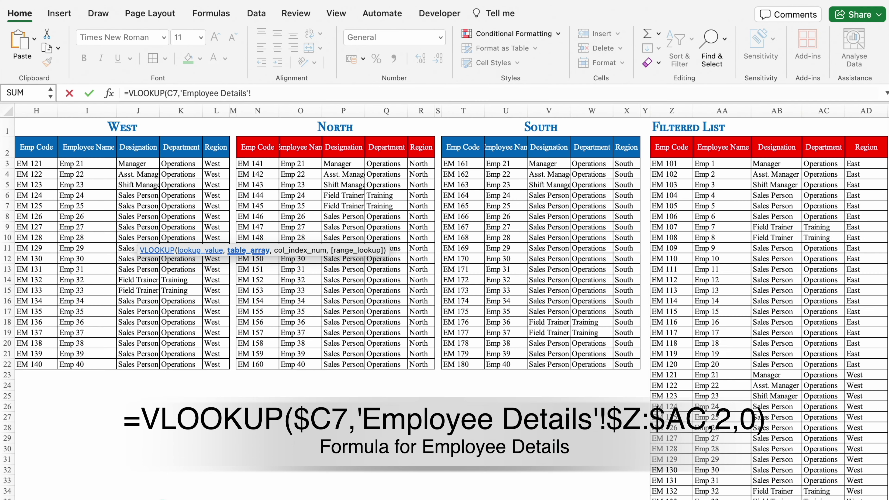
scroll(451, 305, right, 2)
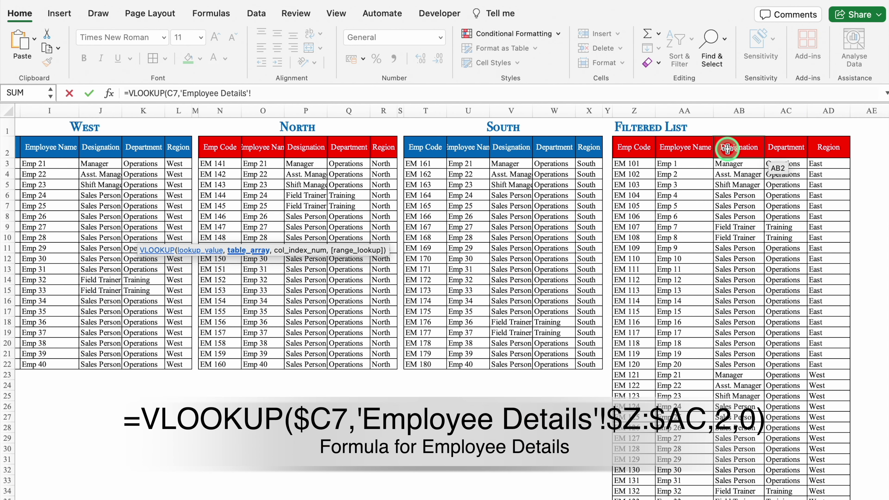
click(638, 113)
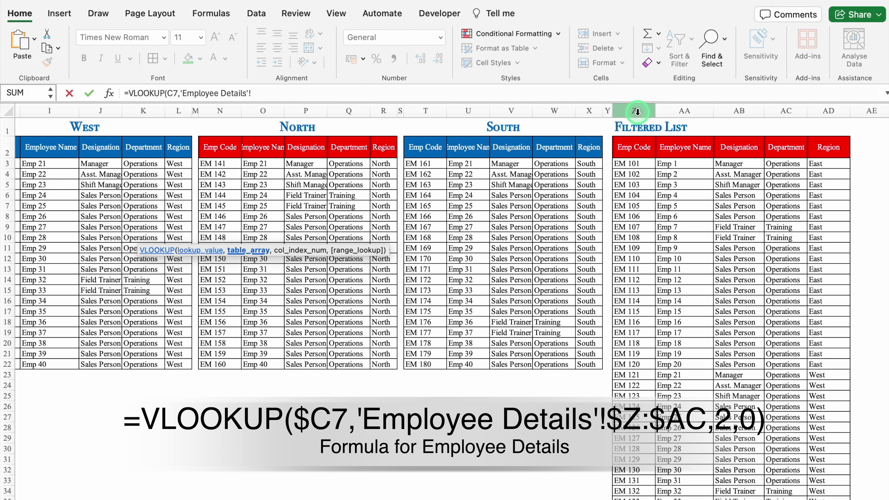
click(638, 112)
drag(649, 112, 786, 122)
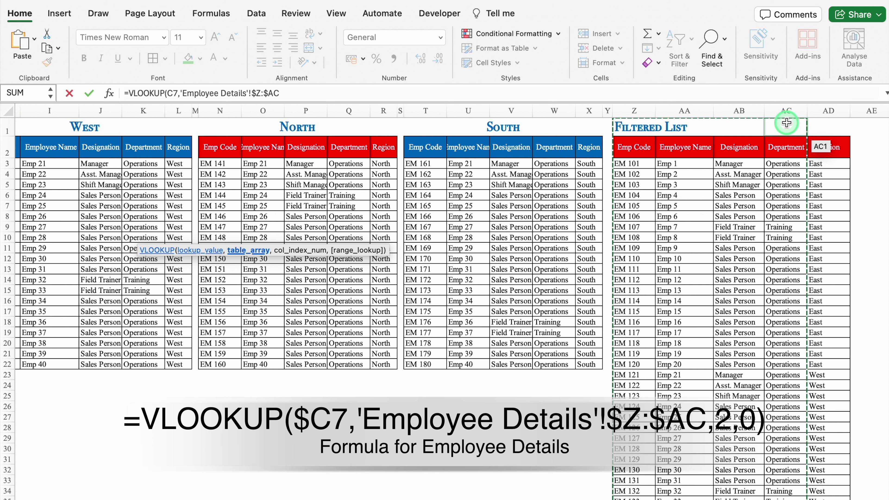
text(,)
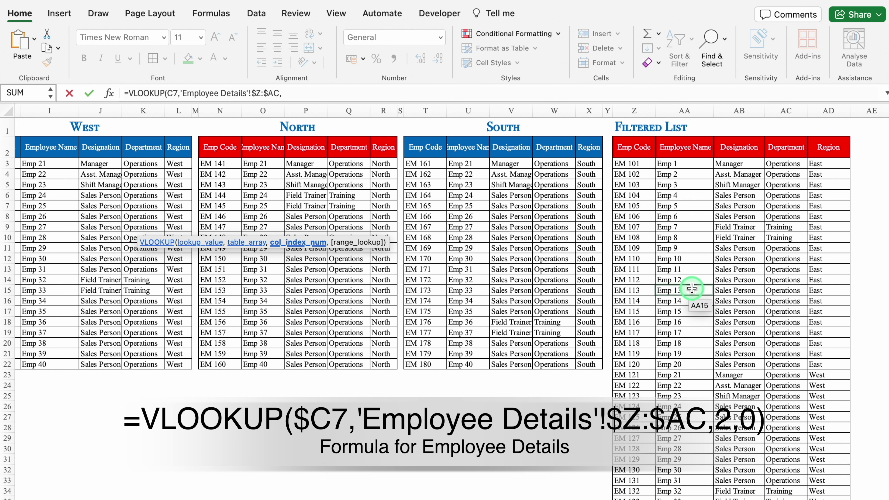
text(2,0)
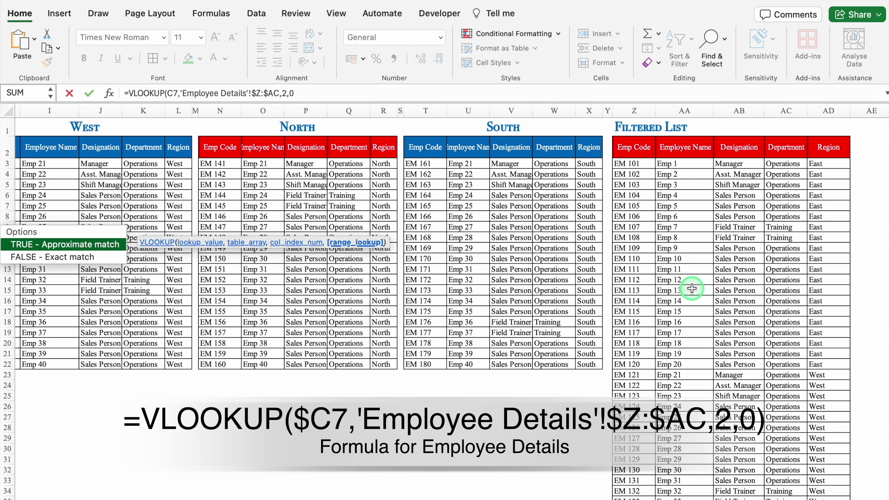
text())
key(Return)
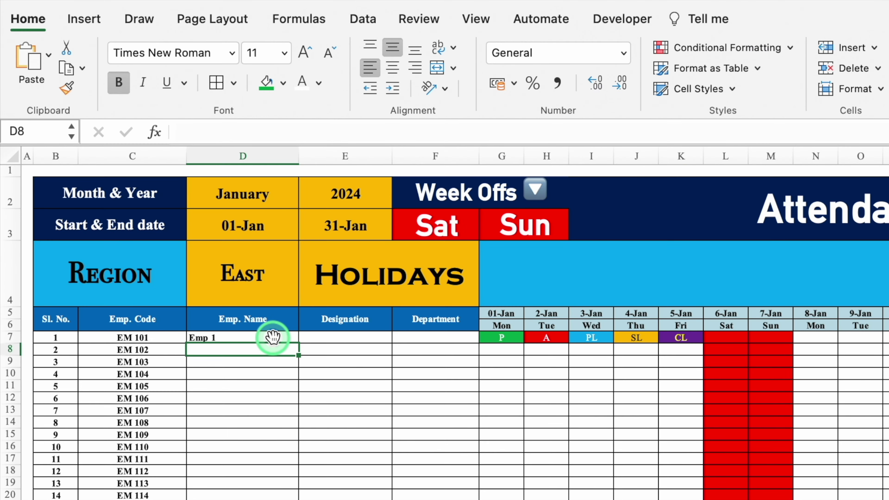
Wrap the VLOOKUP in D7, the first Emp. Name cell, in IFERROR with "" as the error value.
click(273, 337)
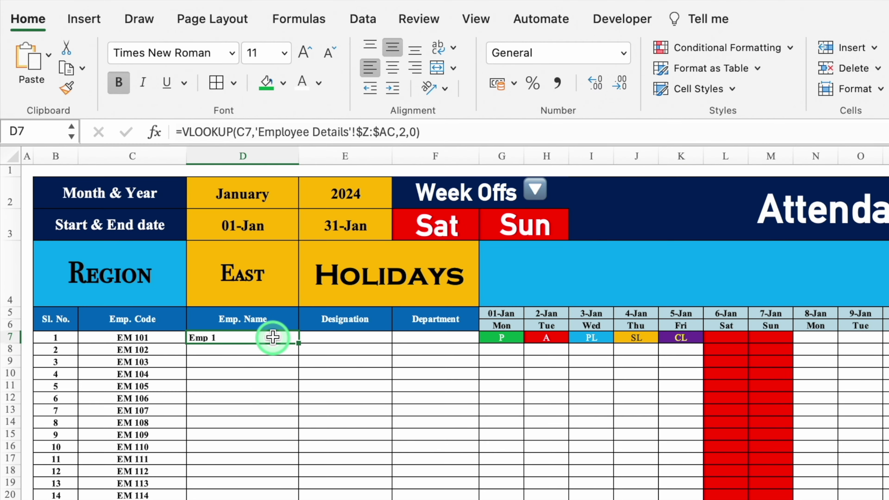
click(183, 132)
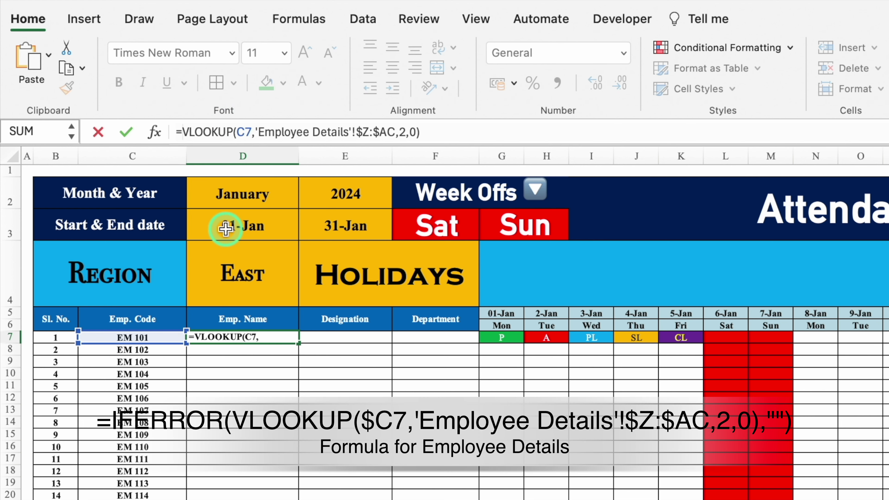
text(iferr)
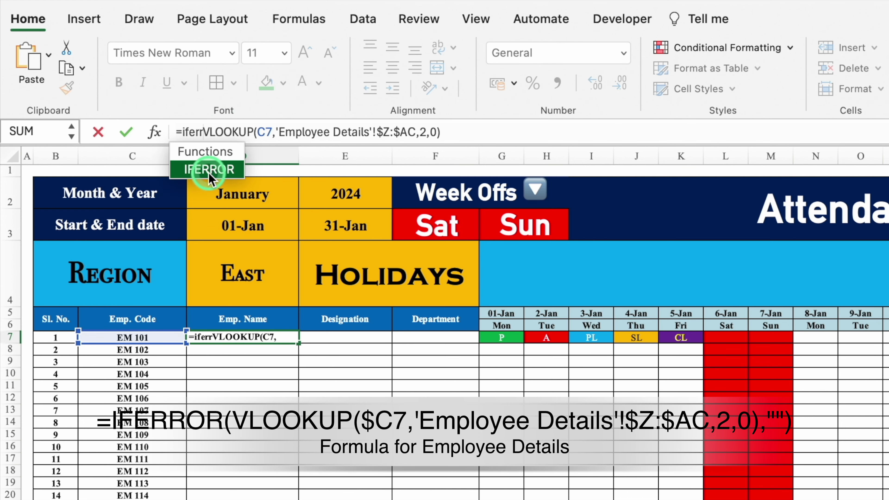
double_click(209, 170)
click(497, 129)
click(540, 183)
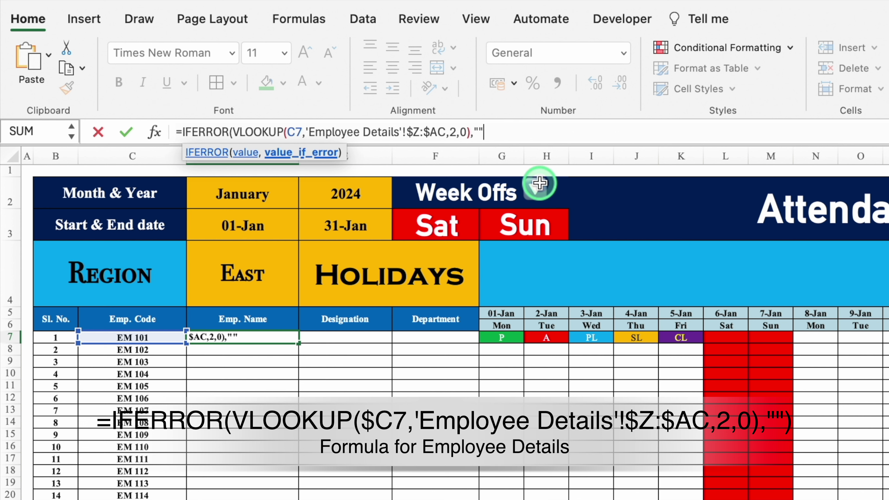
text(""))
Change the lookup value in D7's formula to $C7 and copy the formula across to E7 and F7.
click(253, 337)
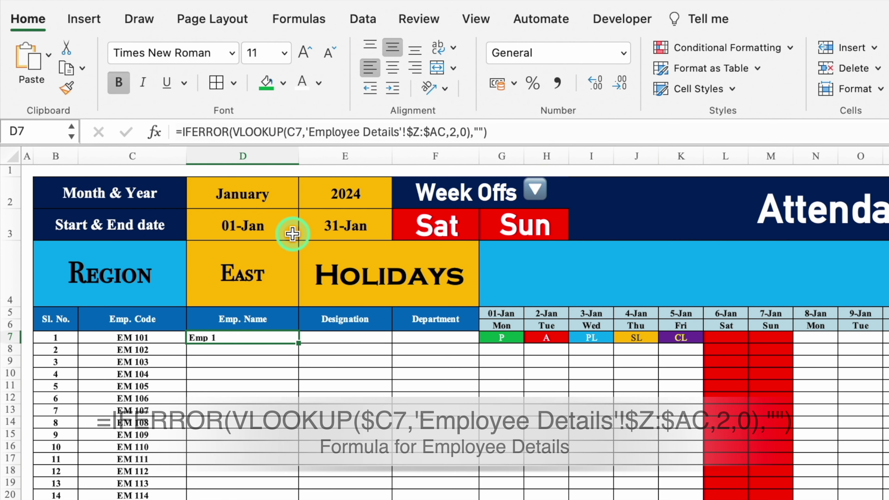
click(289, 133)
text($)
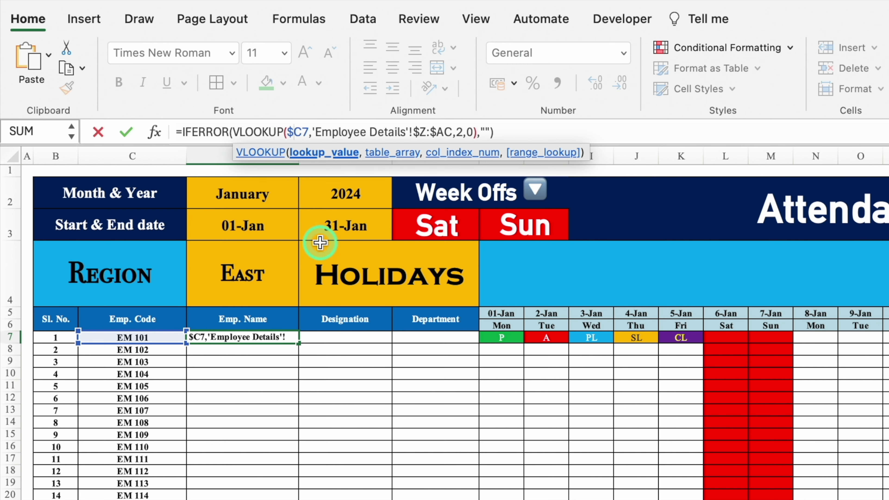
key(ctrl+Return)
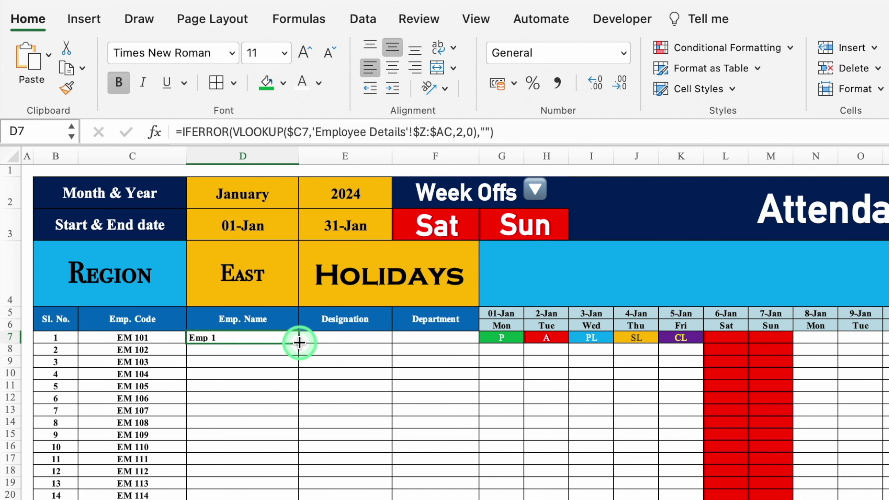
drag(298, 343, 436, 343)
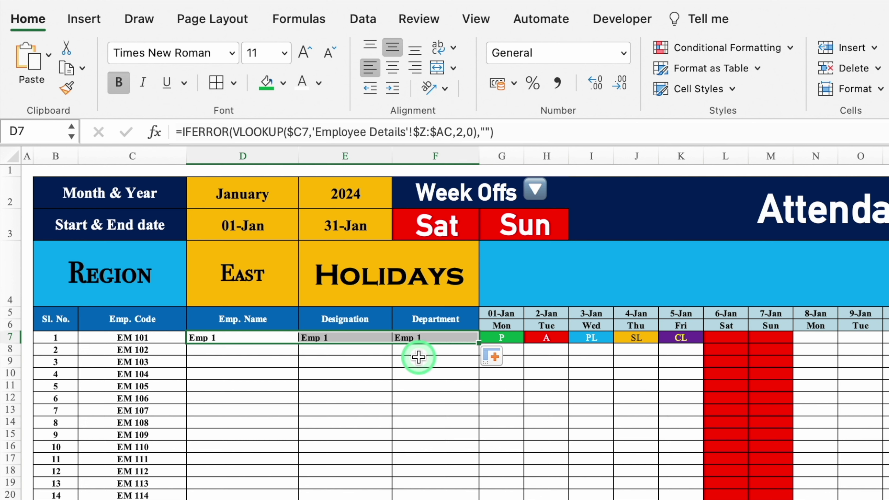
Set the VLOOKUP column index to 3 in E7, the first Designation cell.
click(361, 339)
click(408, 337)
click(291, 338)
click(330, 337)
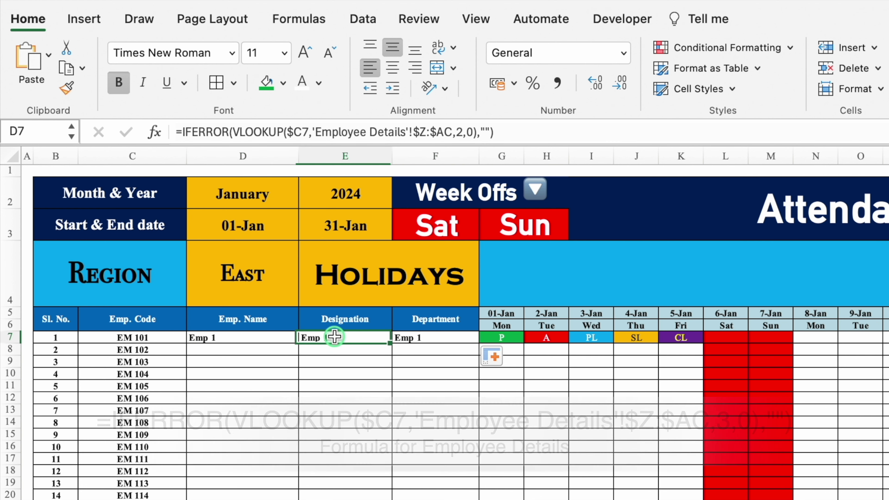
click(466, 139)
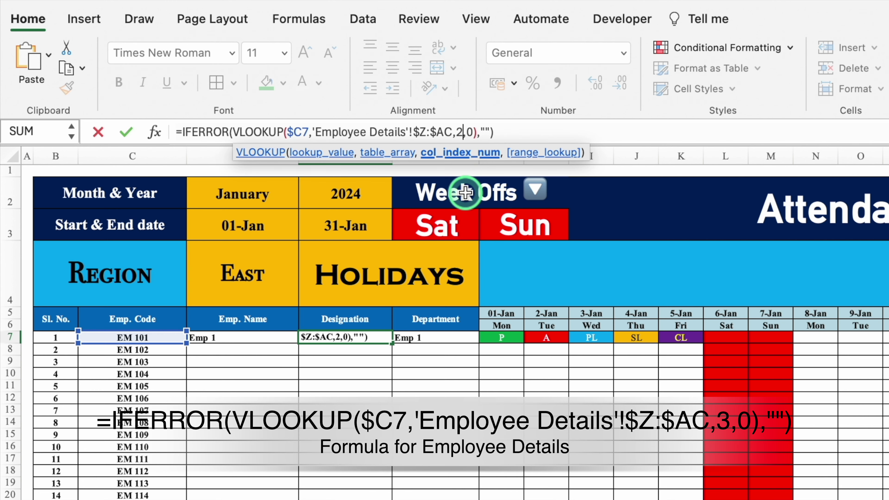
text(3)
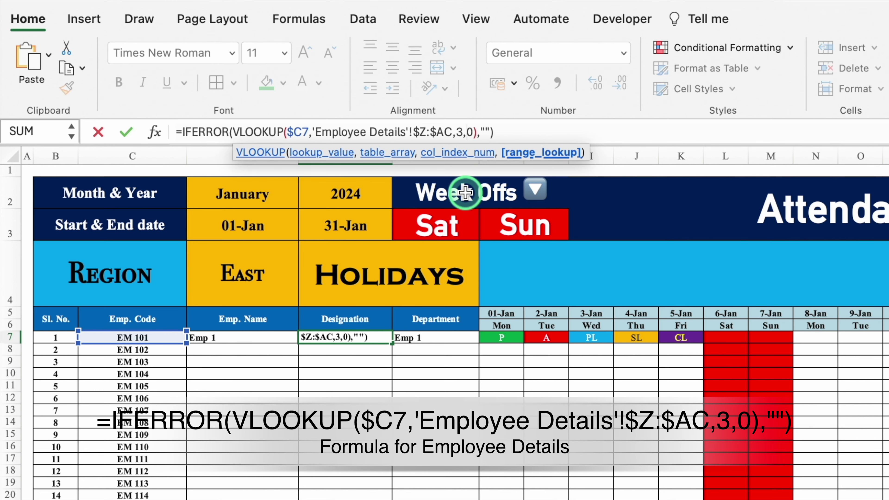
key(Return)
Set the VLOOKUP column index to 4 in F7, the first Department cell, and fill the D7:F7 formulas down to row 31.
click(446, 335)
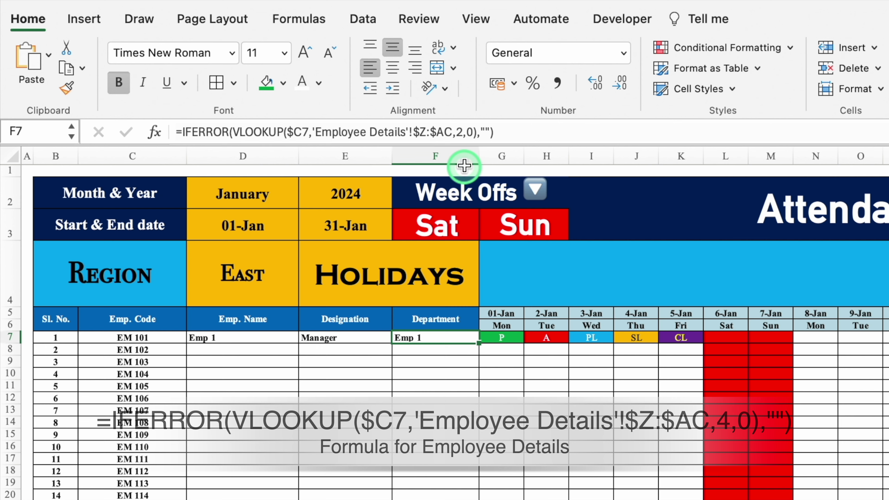
click(464, 132)
key(BackSpace)
text(4)
key(Return)
drag(232, 339, 469, 345)
drag(367, 275, 373, 498)
Test the employee details by switching the region in D4 to West and back to East.
click(197, 222)
click(240, 233)
click(168, 269)
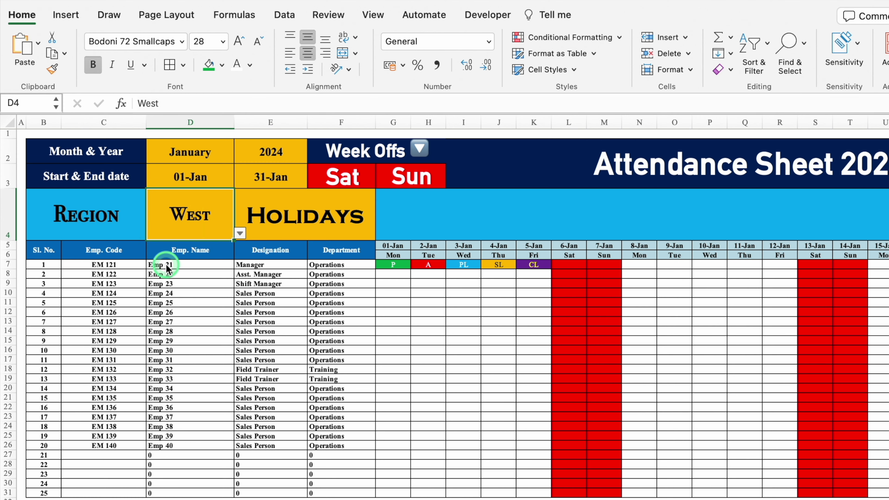
click(171, 420)
Start a Classic conditional formatting rule for the attendance grid G7:AK31 that uses a formula to determine which cells to format.
drag(393, 266, 888, 481)
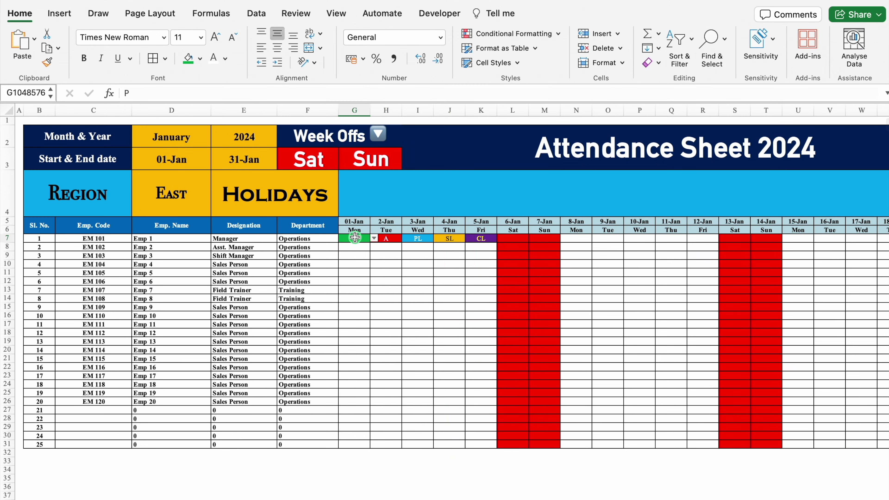
drag(800, 434, 775, 447)
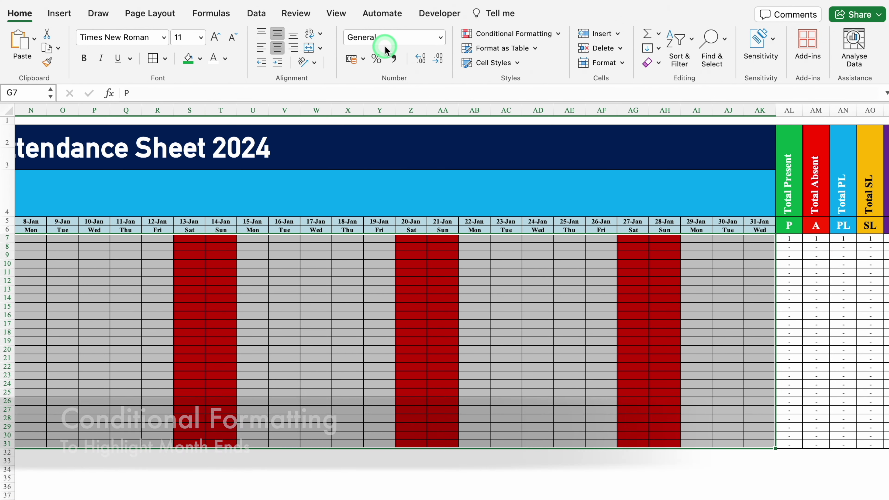
click(526, 35)
click(544, 34)
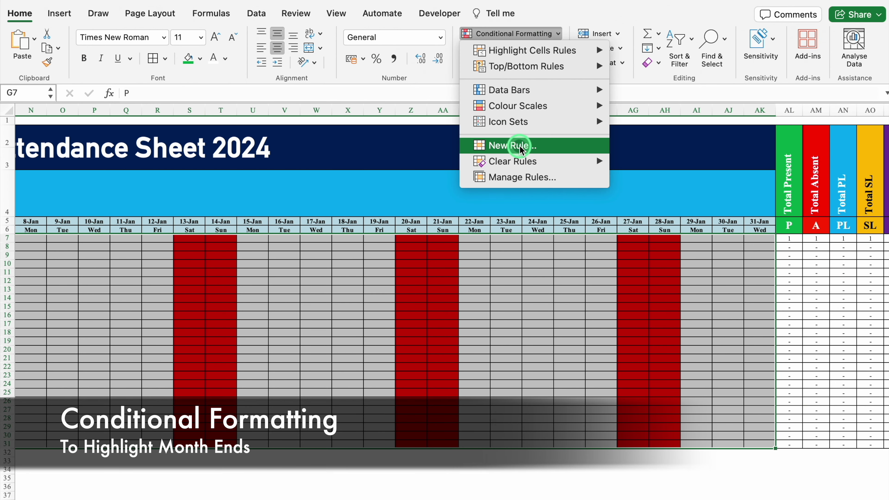
click(507, 145)
click(443, 112)
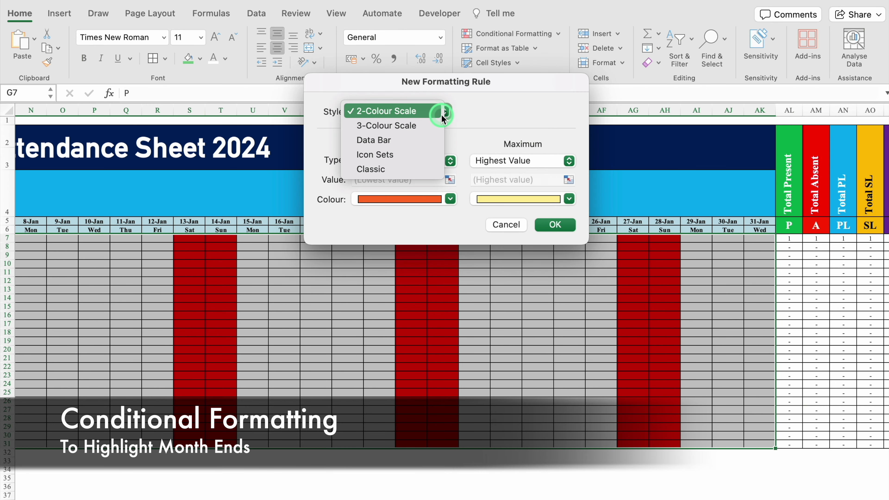
click(385, 170)
click(447, 144)
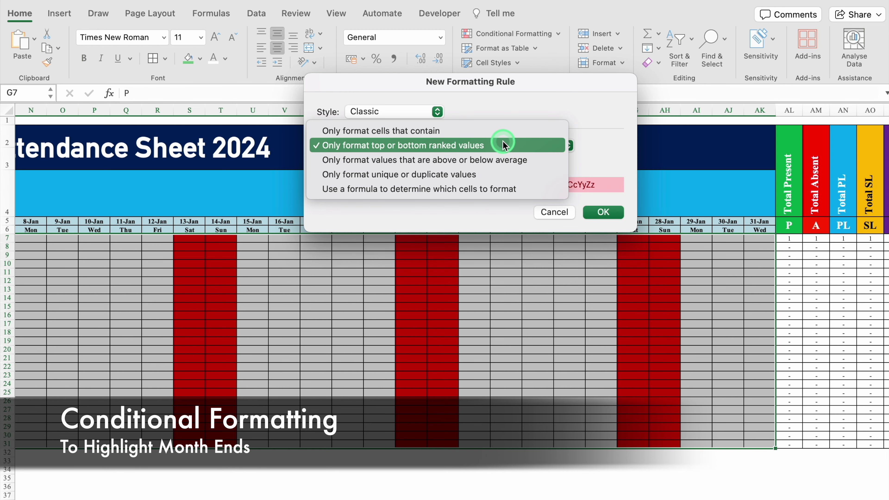
click(524, 189)
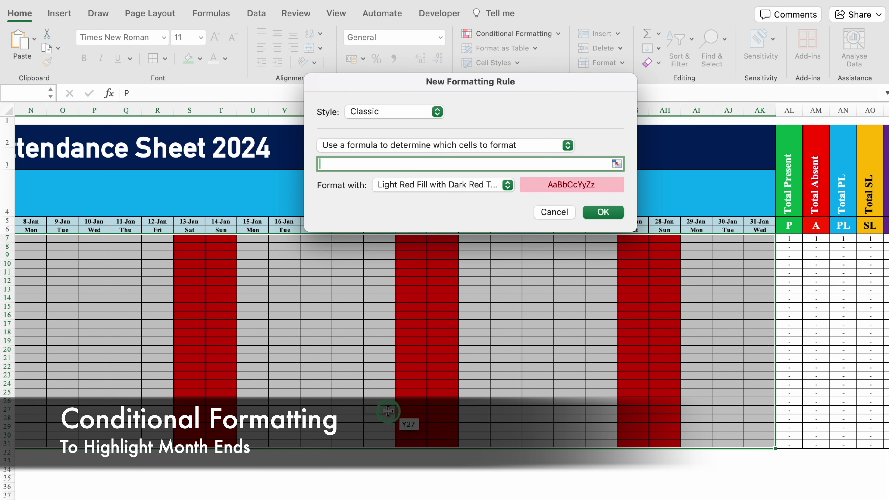
Enter =G$5="" as the rule's formula, based on the date row above the attendance grid.
scroll(294, 491, left, 10)
click(360, 244)
text(=)
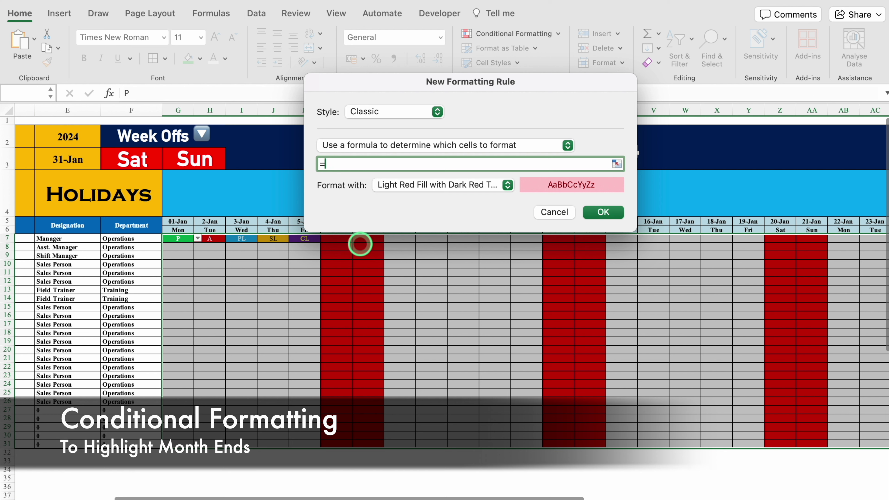
click(181, 222)
click(329, 165)
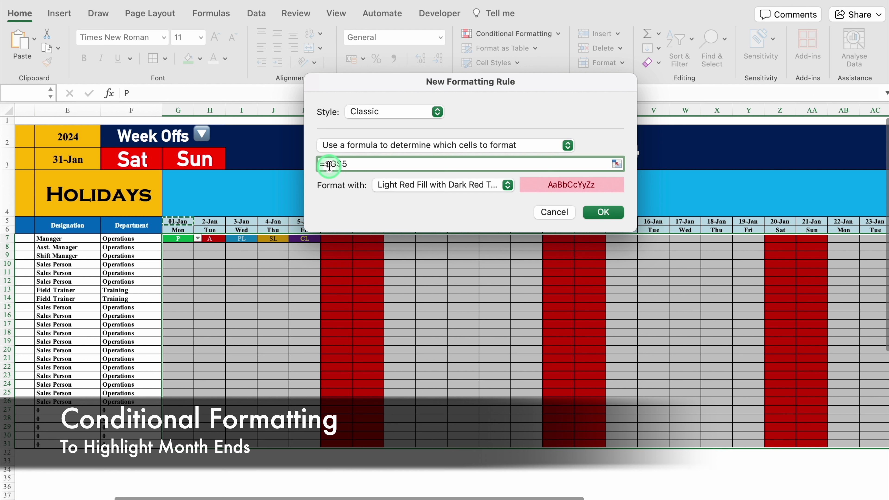
key(BackSpace)
text(=)
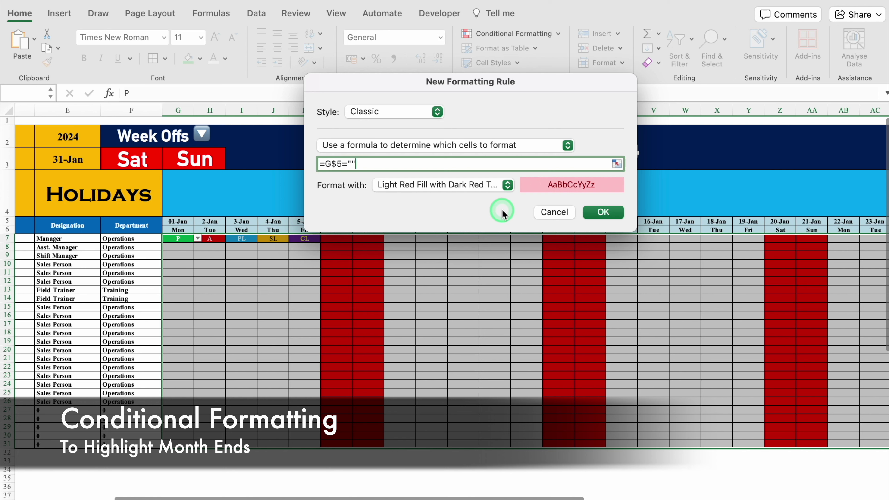
Give the rule a customised format with a red fill and white font, and apply it.
click(508, 186)
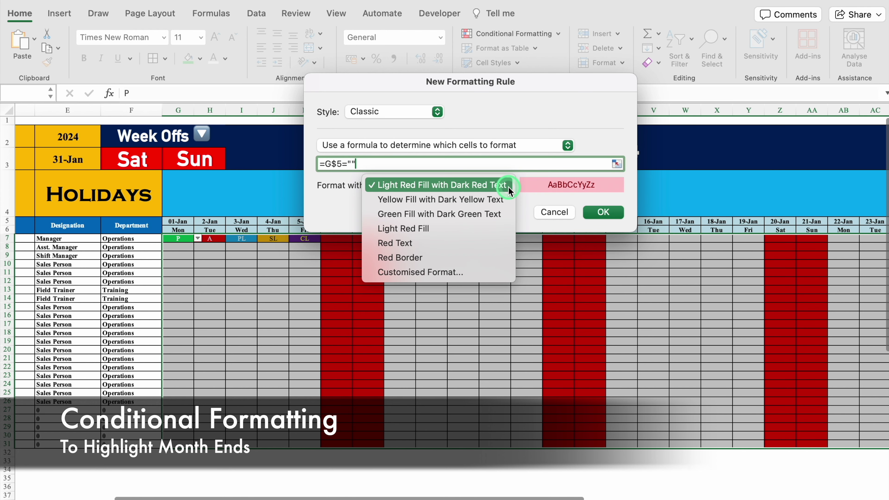
click(443, 272)
click(510, 49)
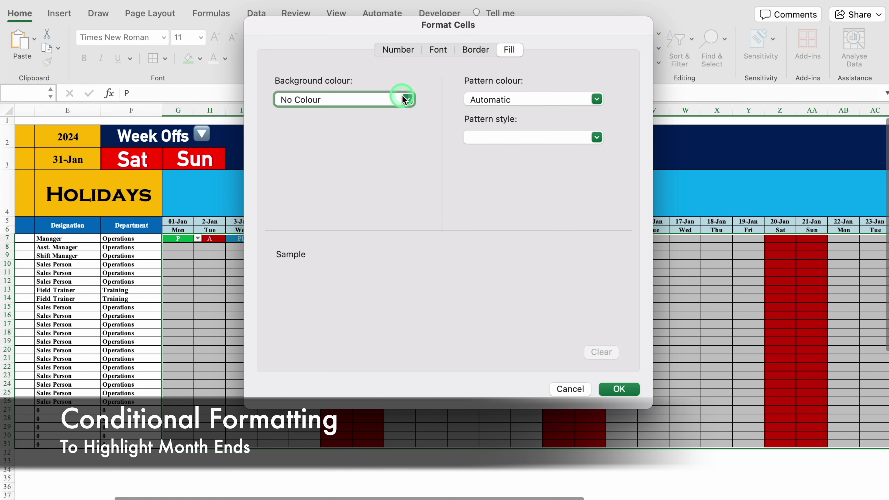
click(405, 99)
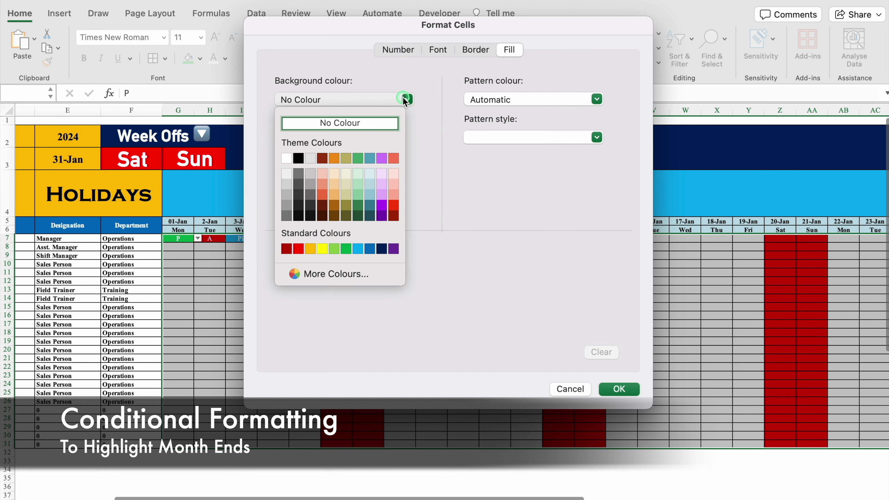
click(299, 249)
click(439, 49)
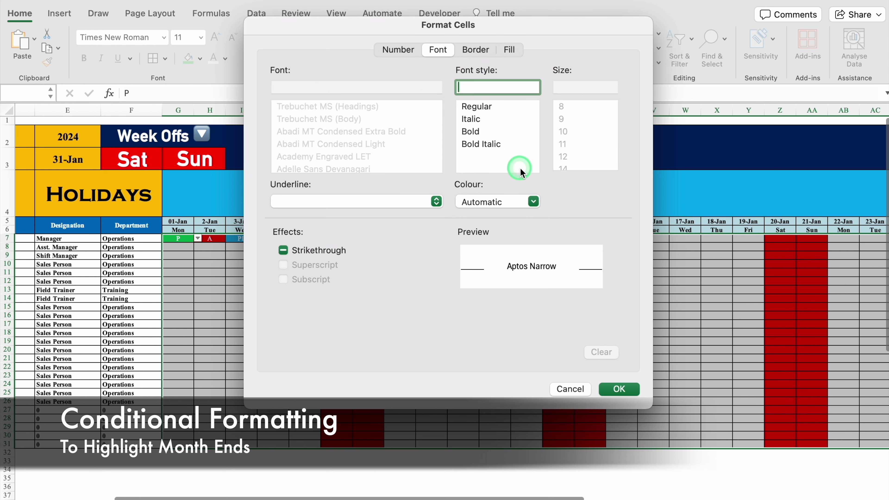
click(533, 202)
click(467, 261)
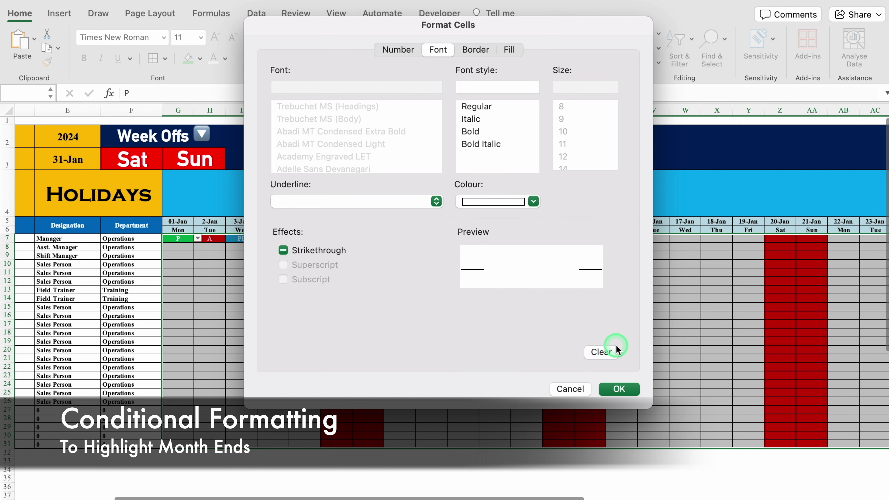
click(620, 389)
click(603, 210)
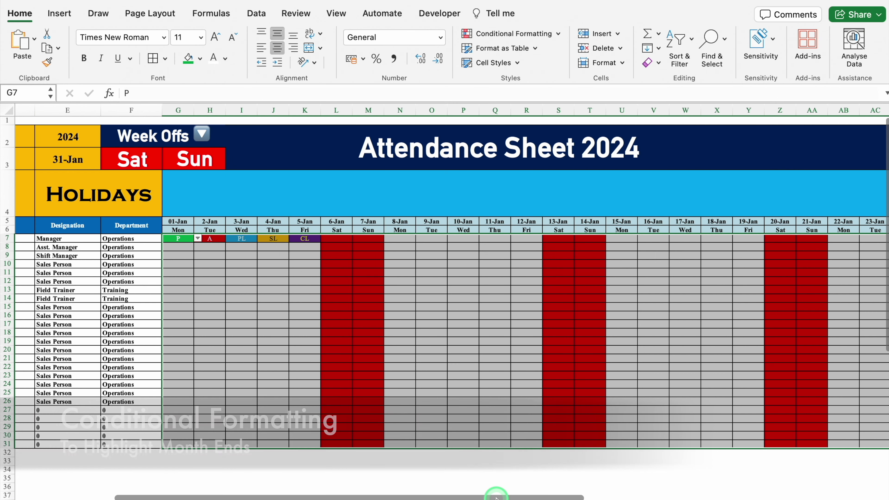
Test the month-end highlighting by switching the month in D2 to February and back to January.
drag(498, 495, 399, 495)
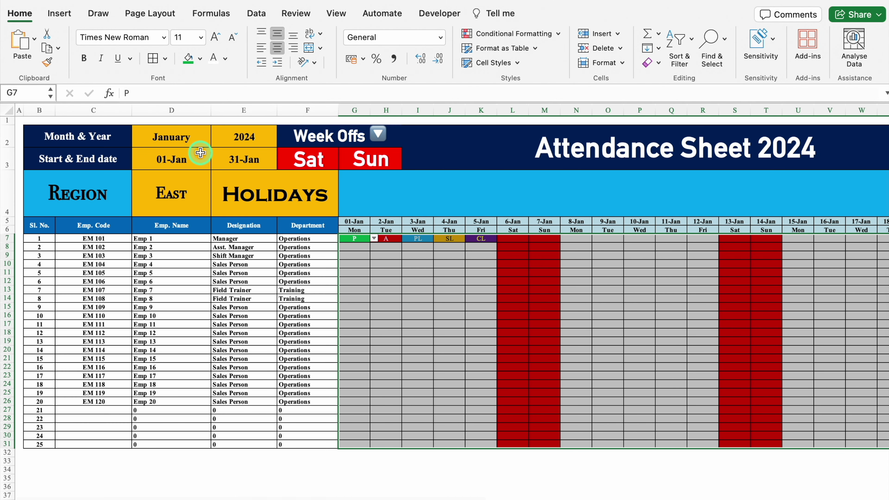
click(189, 138)
click(216, 140)
click(156, 165)
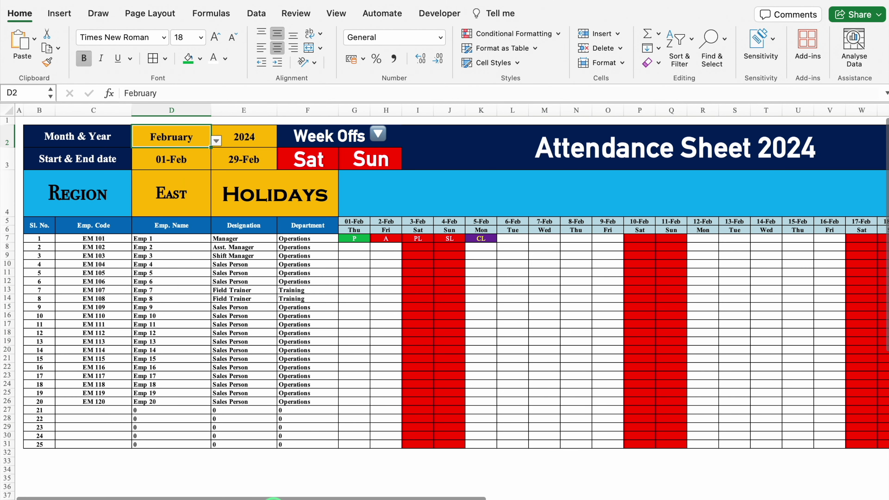
drag(265, 496, 571, 491)
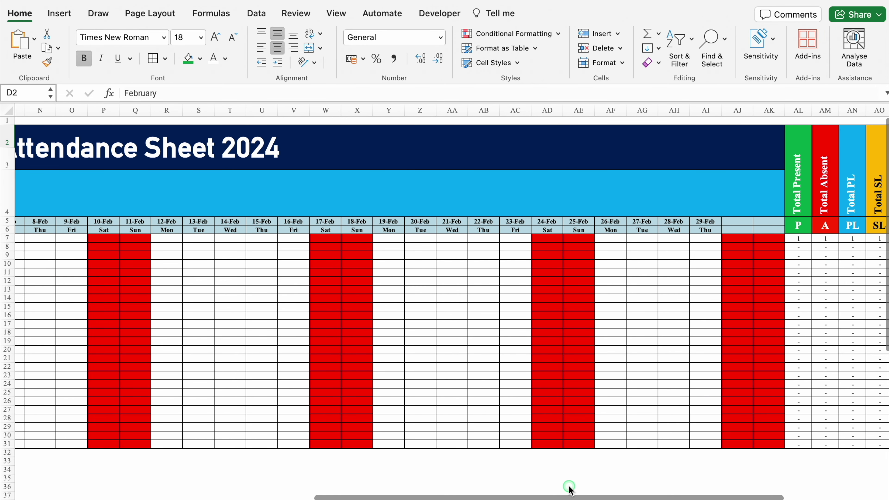
drag(571, 490, 142, 468)
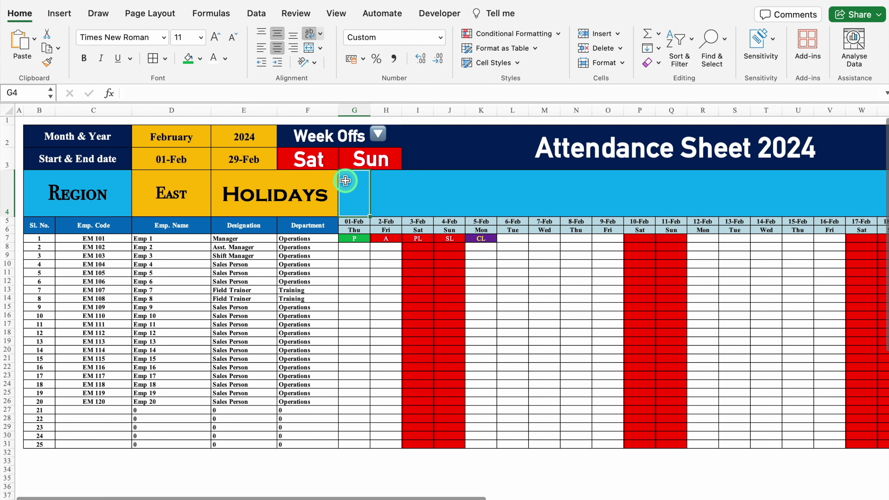
click(171, 140)
click(216, 140)
click(172, 156)
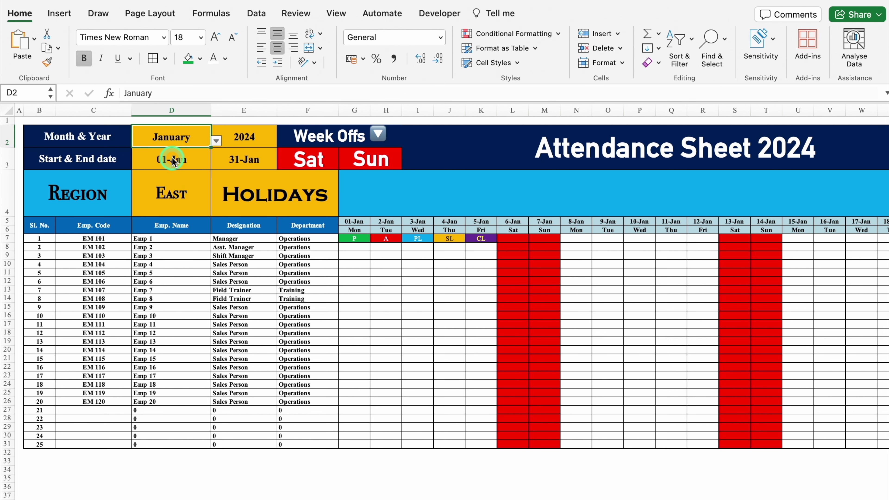
Enter =VSTACK(B3:D28,F3:H28,J3:L28,N3:P28) in R3 of the holidays sheet to consolidate the four regional holiday lists.
key(ctrl+Page_Down)
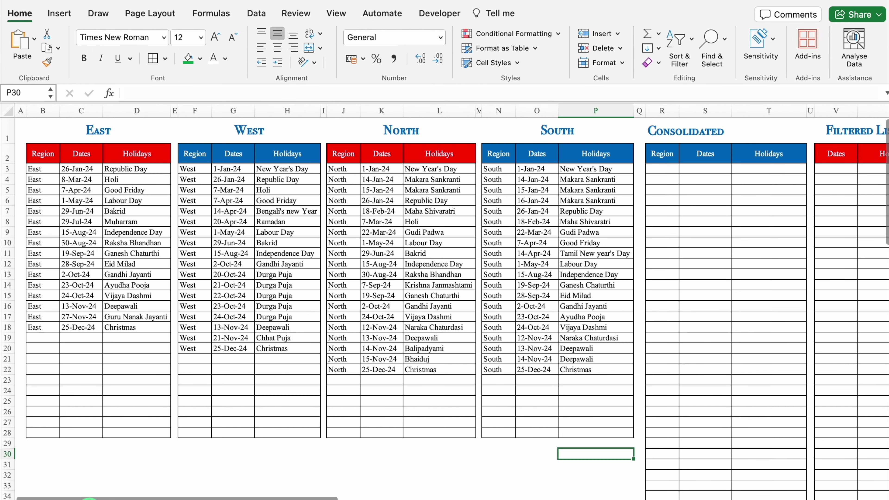
click(666, 169)
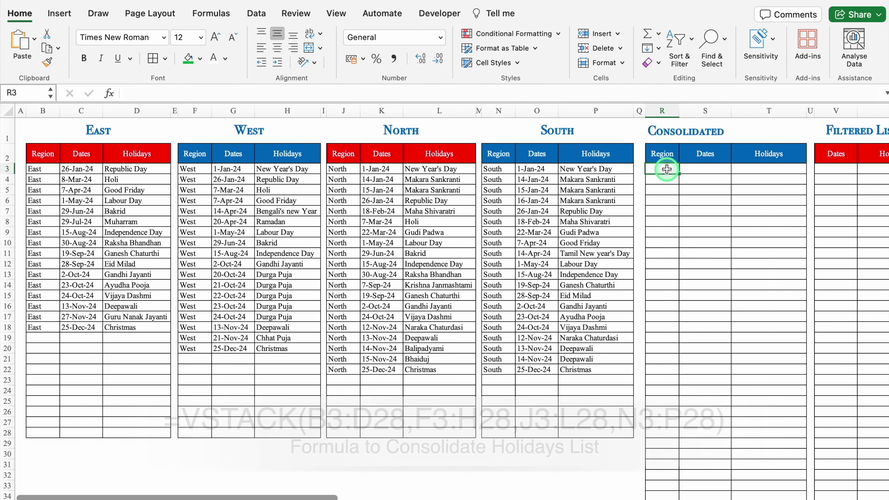
text(=vsta)
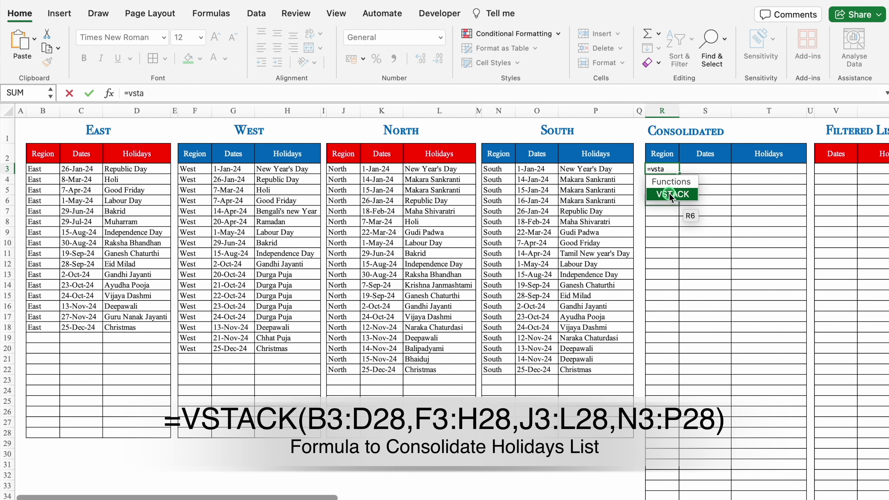
double_click(669, 194)
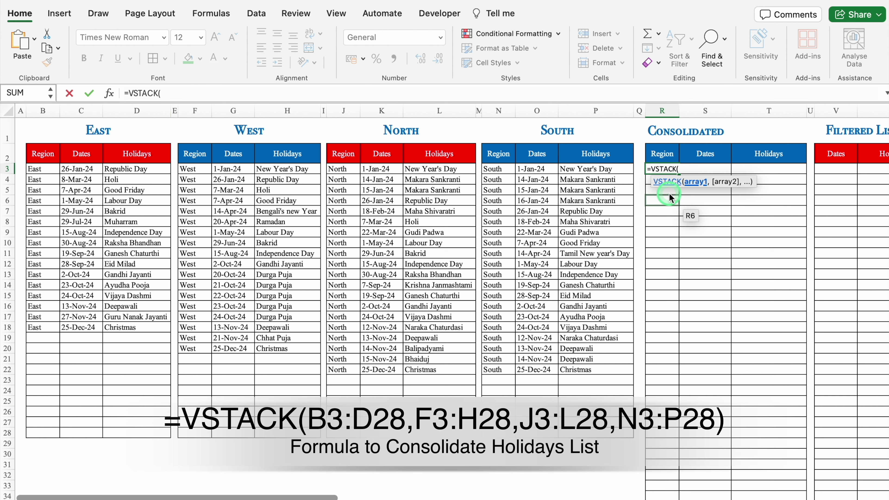
click(50, 170)
drag(55, 169, 158, 433)
text(,)
drag(189, 169, 266, 434)
text(,)
drag(345, 181, 470, 402)
text(,)
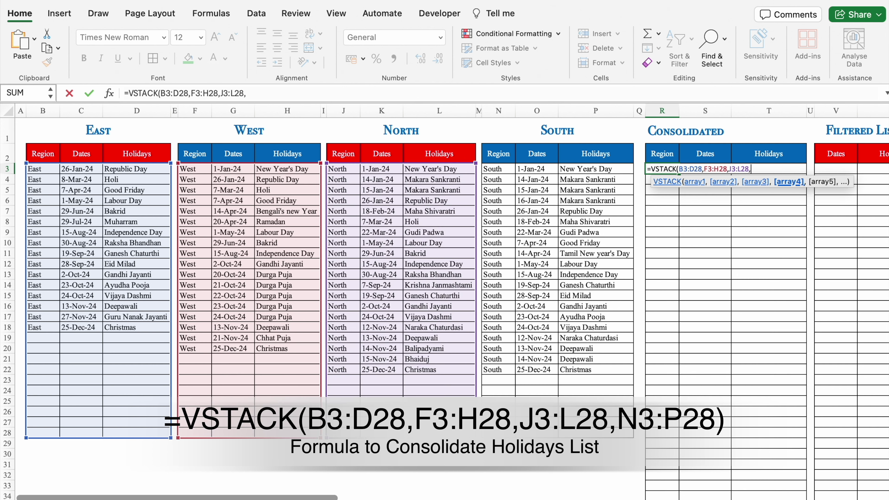
drag(497, 170, 602, 432)
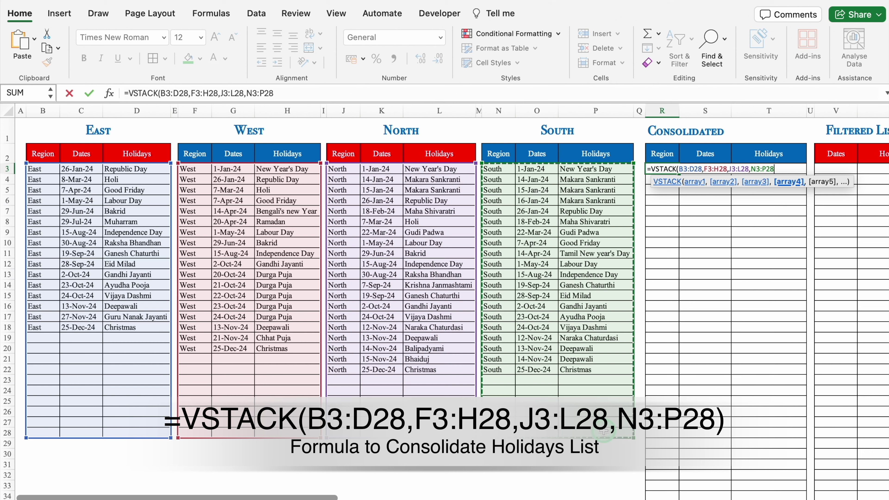
text())
key(Return)
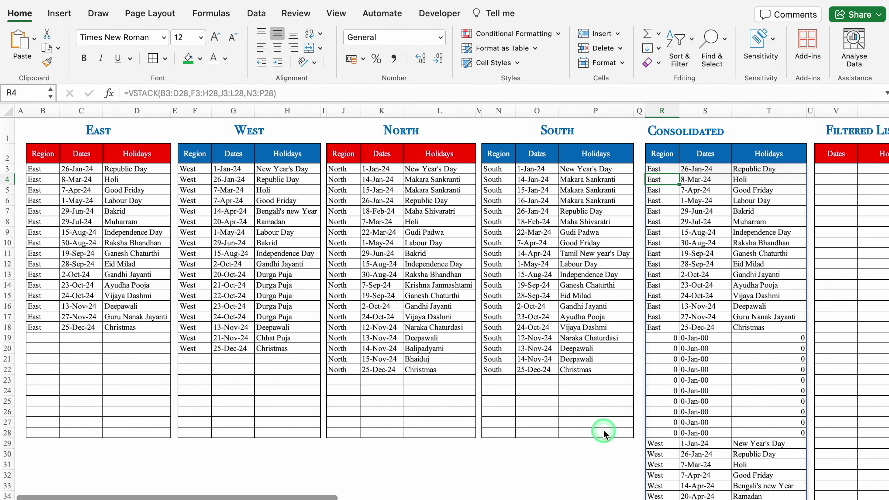
Wrap the consolidated list's formula in R3 with SORT, making it =SORT(VSTACK(B3:D28,F3:H28,J3:L28,N3:P28)).
click(663, 168)
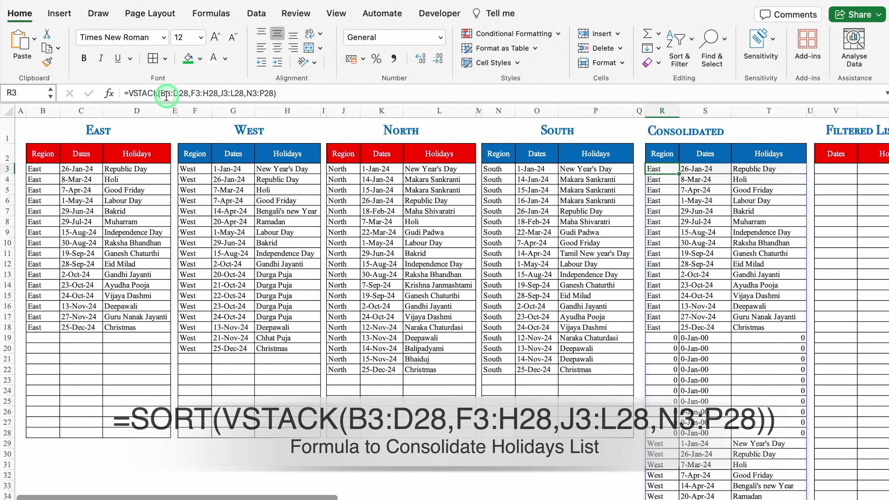
click(129, 93)
click(171, 181)
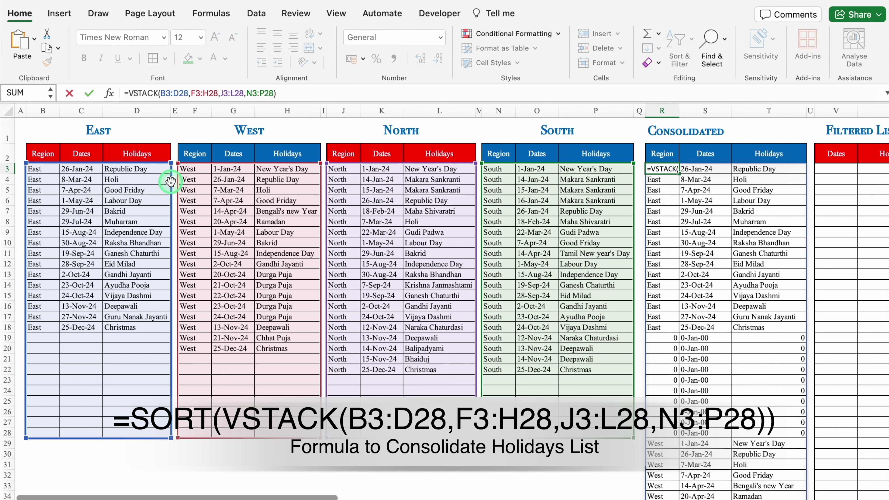
text(SORT()
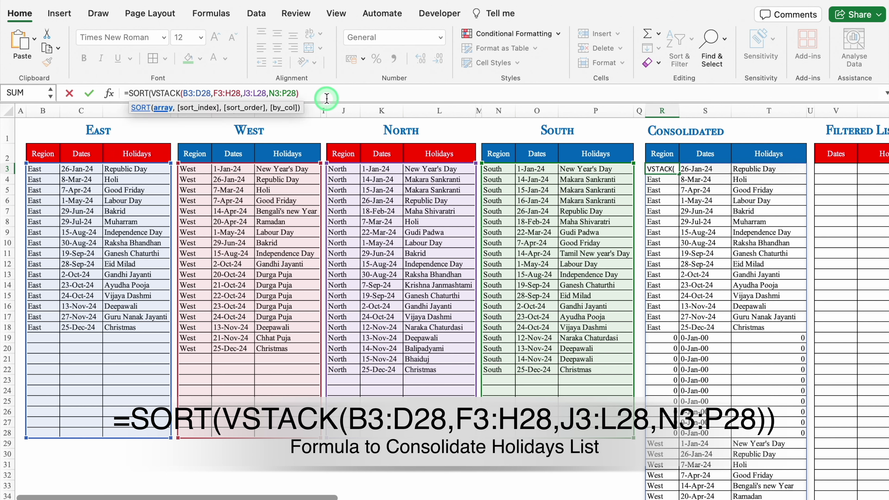
text())
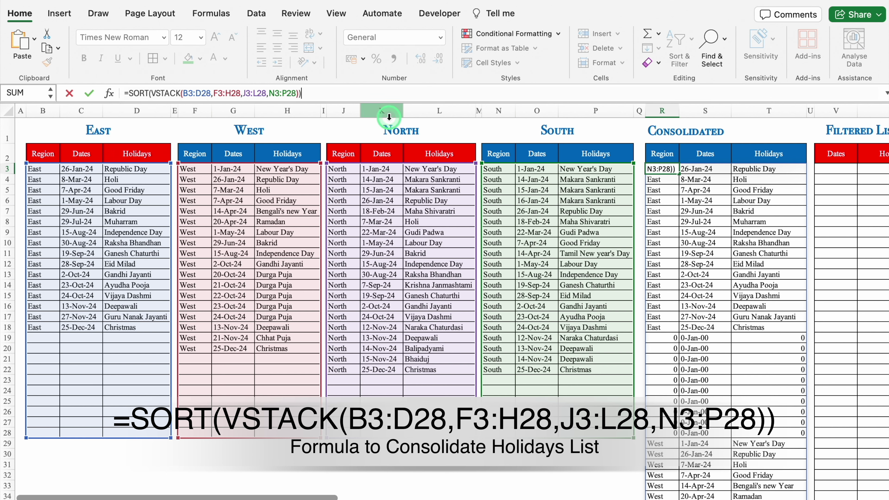
key(Return)
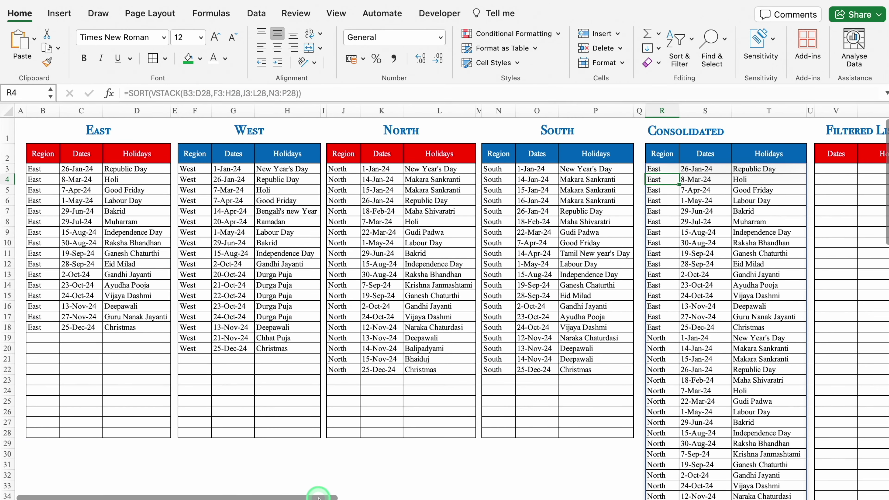
Enter =FILTER($S:$S,$R:$R=January!$D$4) in V3 to list the selected region's holiday dates under Filtered List Jan.
drag(318, 497, 451, 494)
click(412, 169)
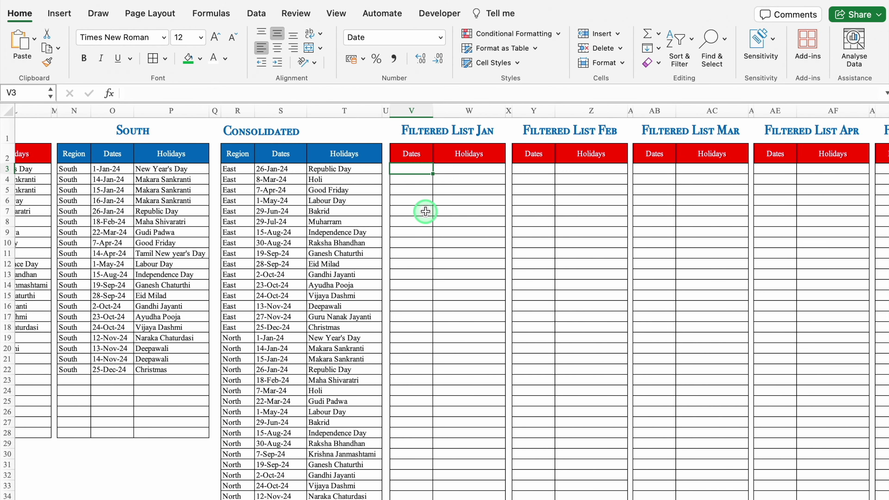
text(=fil)
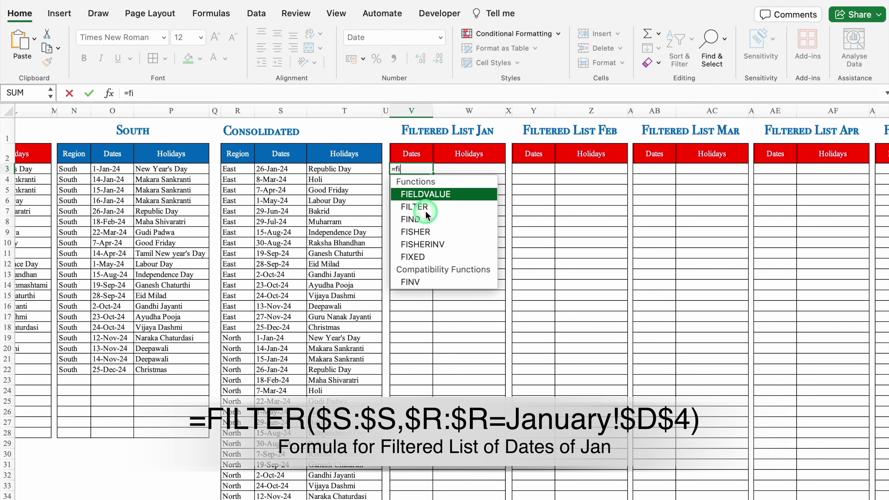
double_click(419, 194)
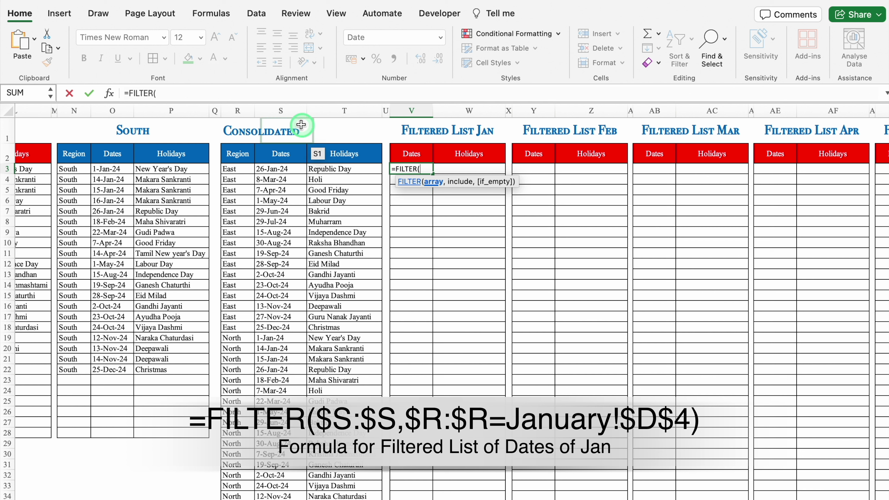
click(284, 111)
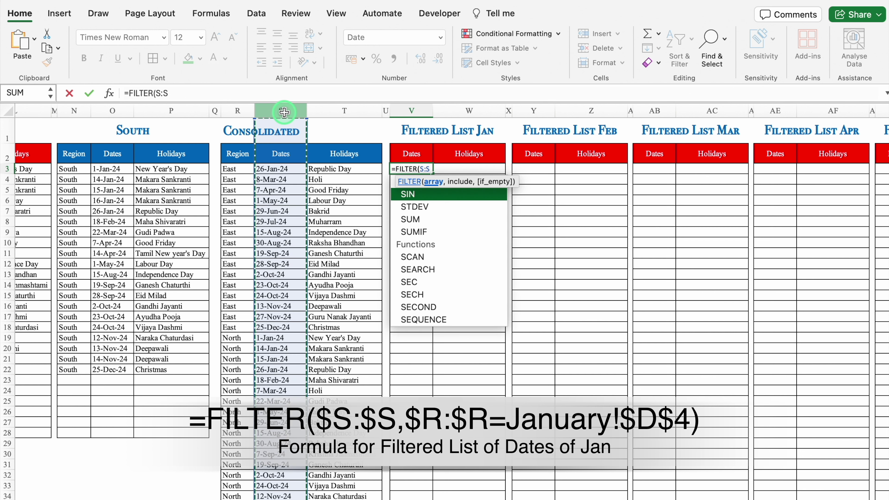
key(F4)
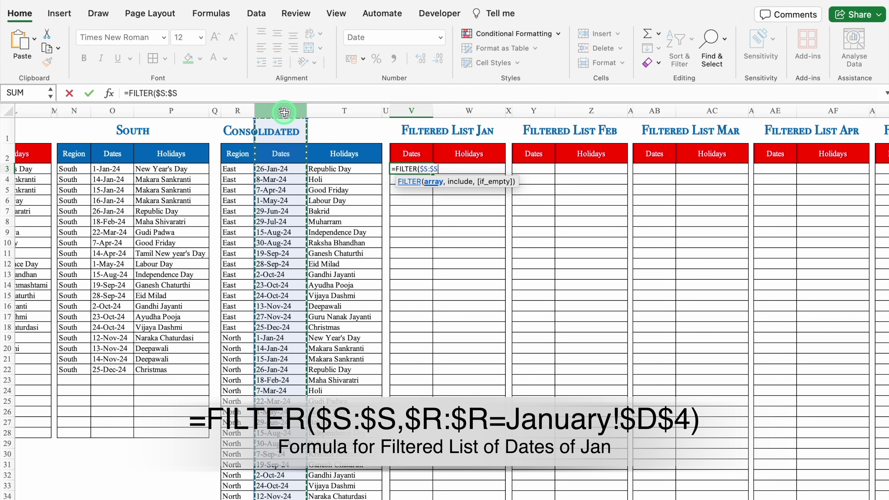
text(,)
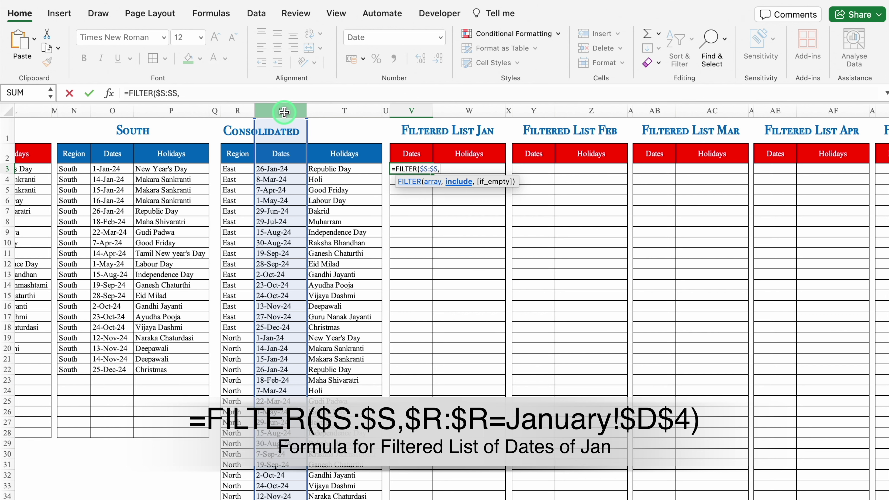
click(237, 112)
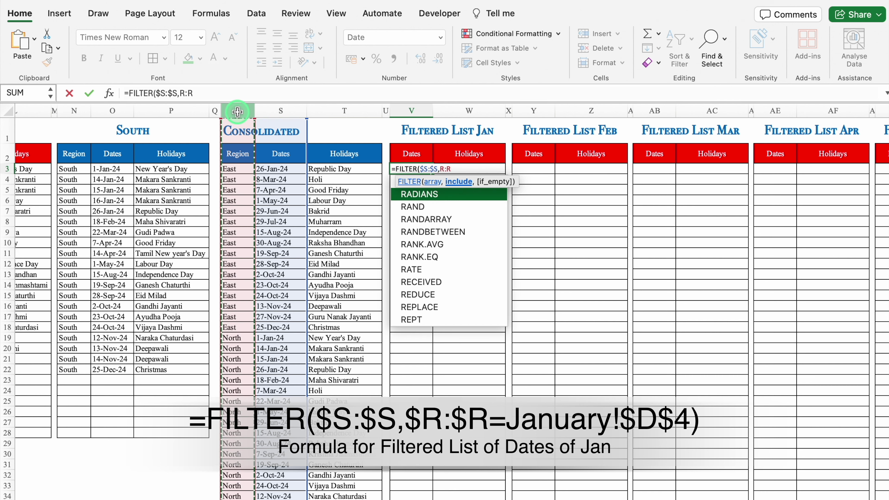
key(F4)
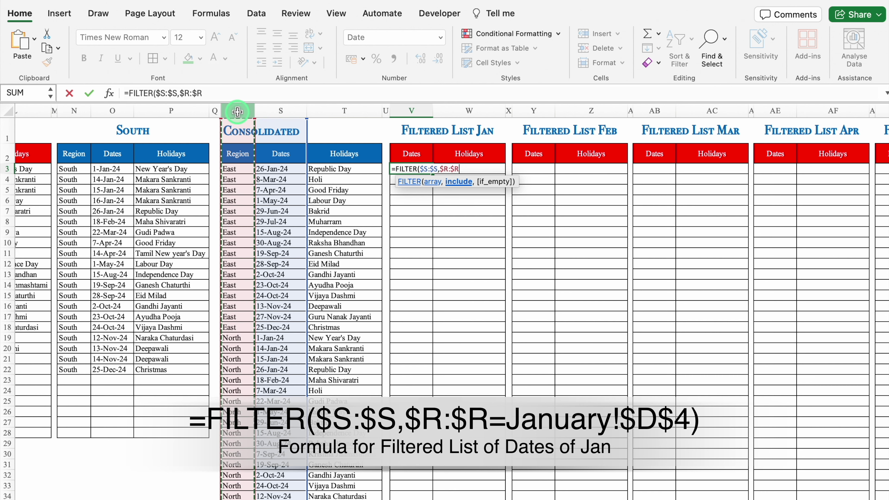
text(=)
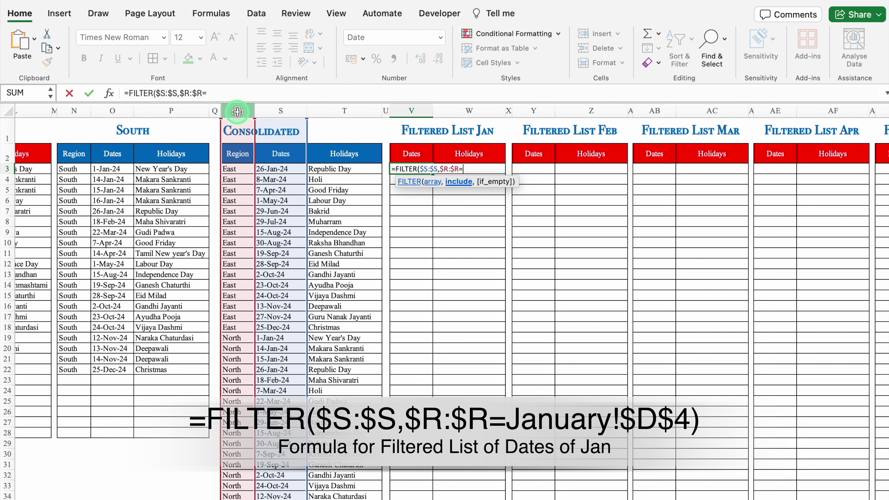
click(225, 498)
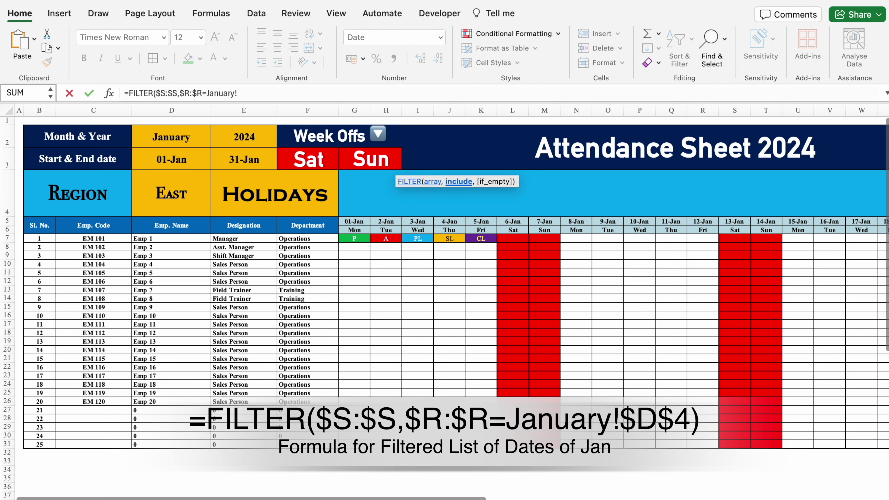
click(174, 194)
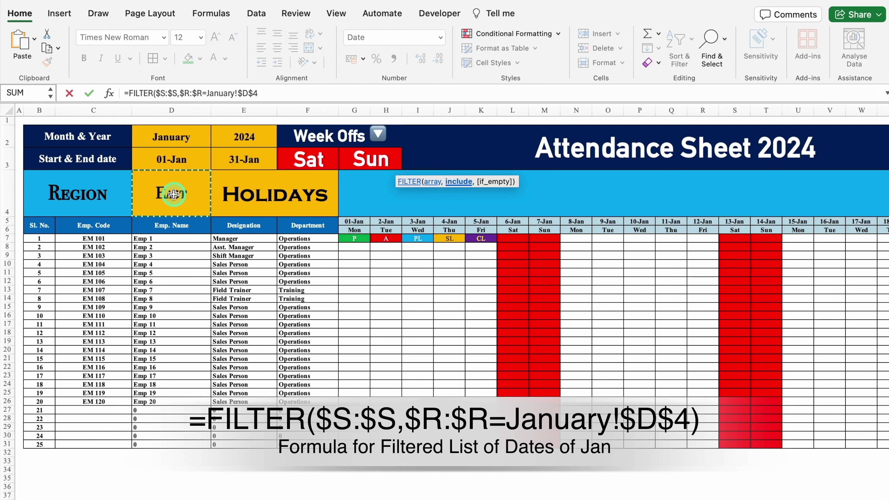
text())
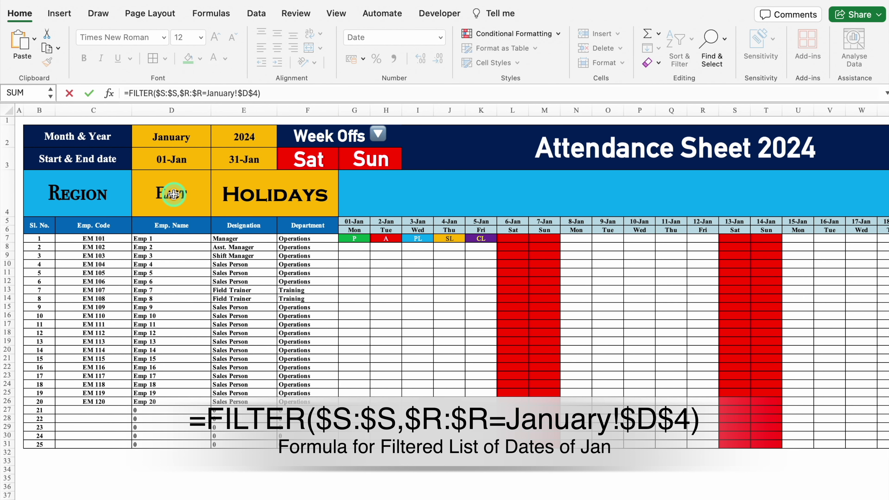
key(Return)
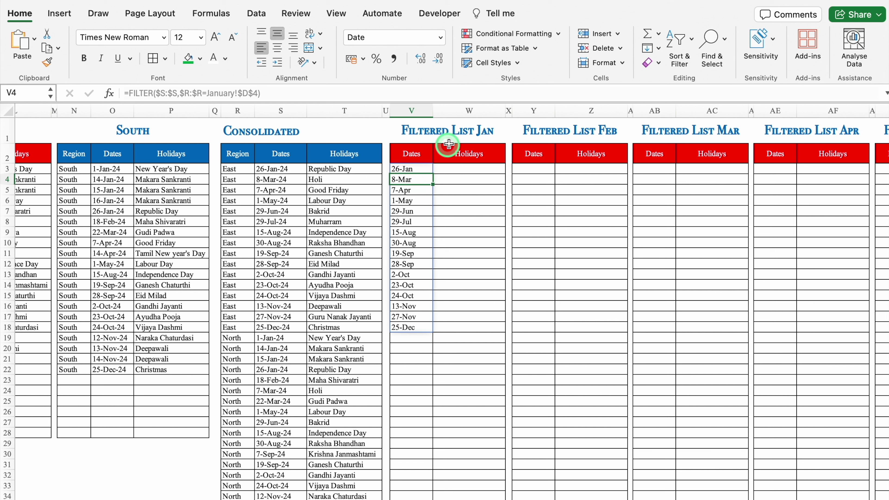
Enter =FILTER($T:$T,$R:$R=January!$D$4) in W3 of the holidays sheet to list the selected region's holiday names under Filtered List Jan.
click(454, 169)
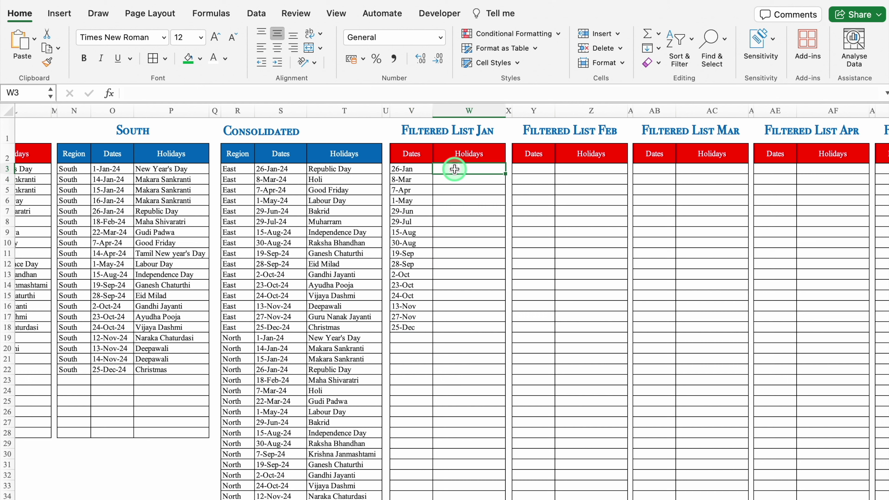
text(=fil)
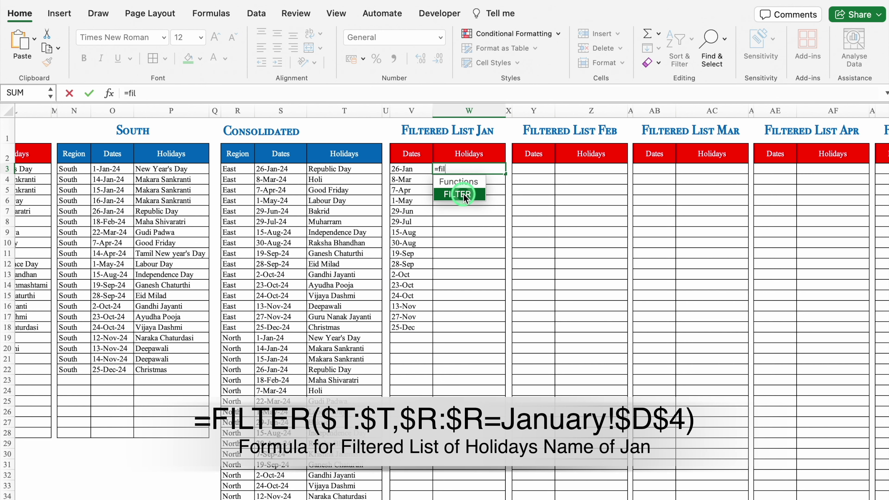
double_click(464, 194)
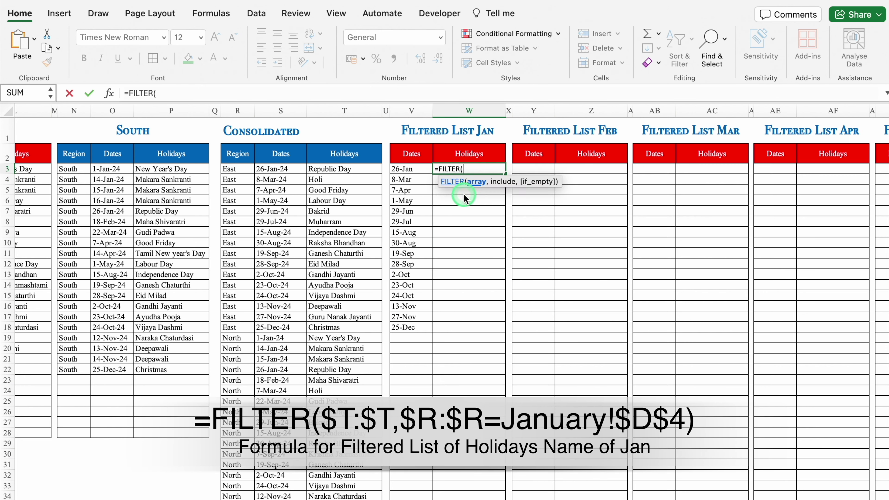
click(343, 116)
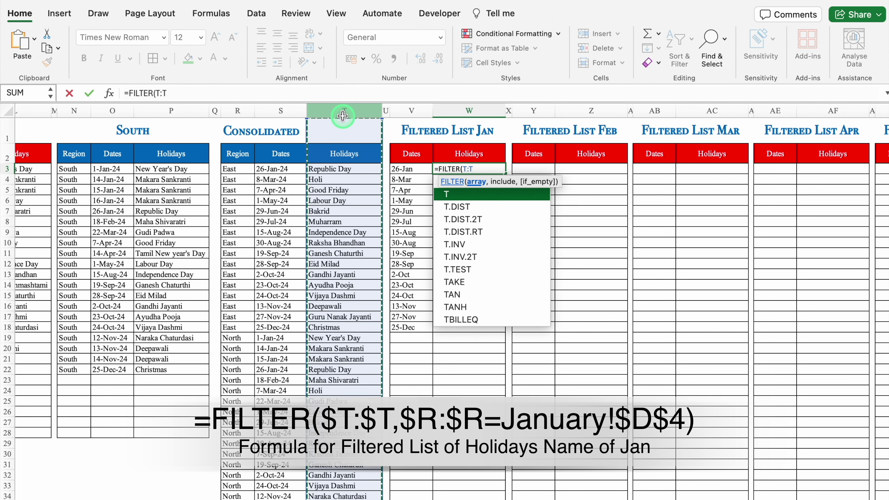
key(F4)
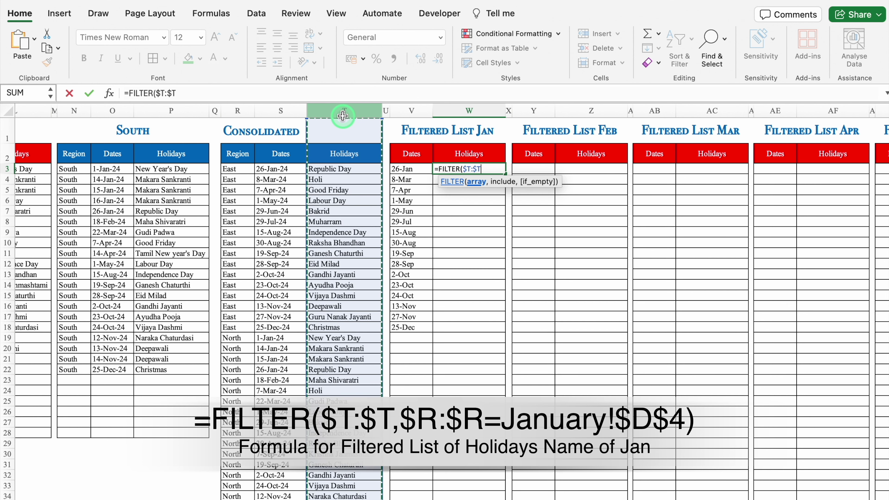
text(,)
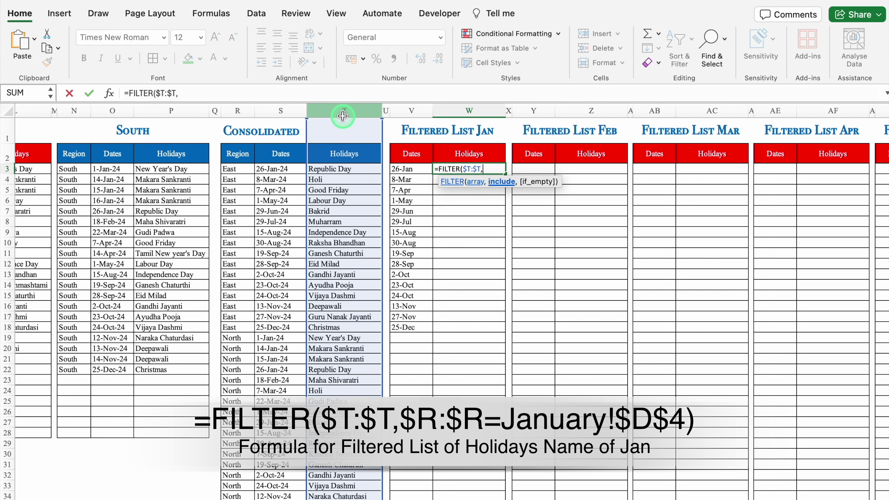
click(240, 111)
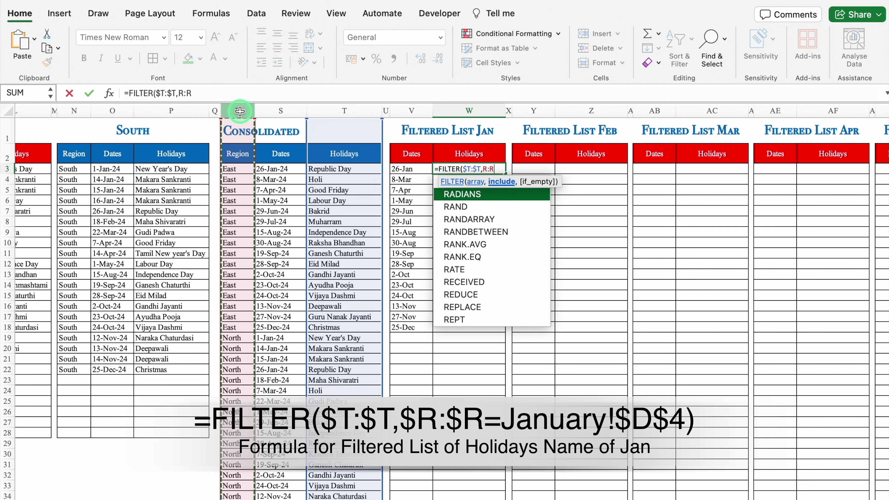
key(F4)
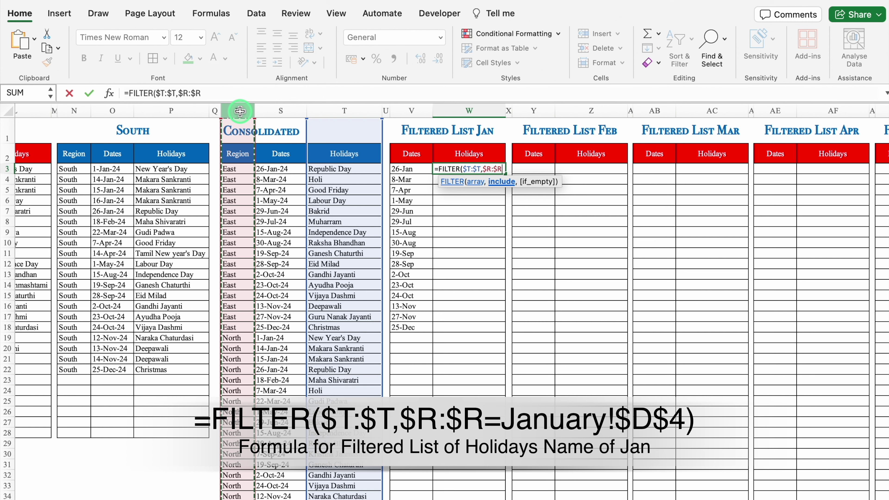
text(=)
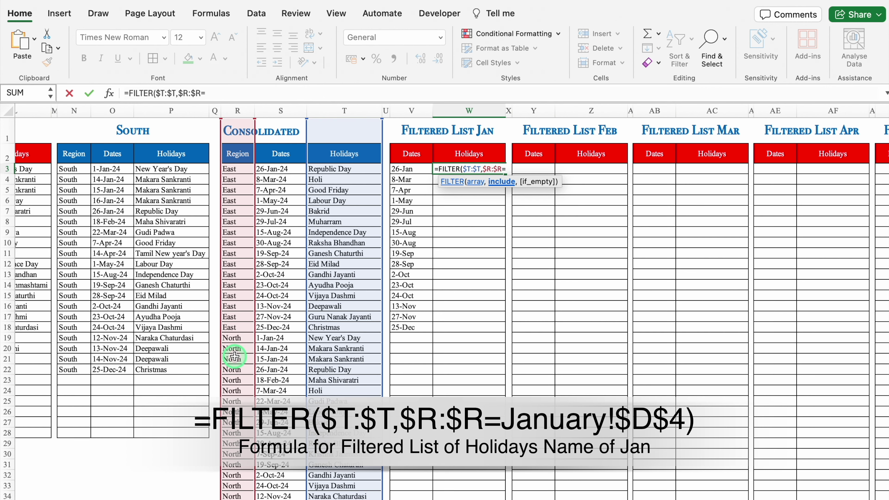
click(213, 498)
click(184, 194)
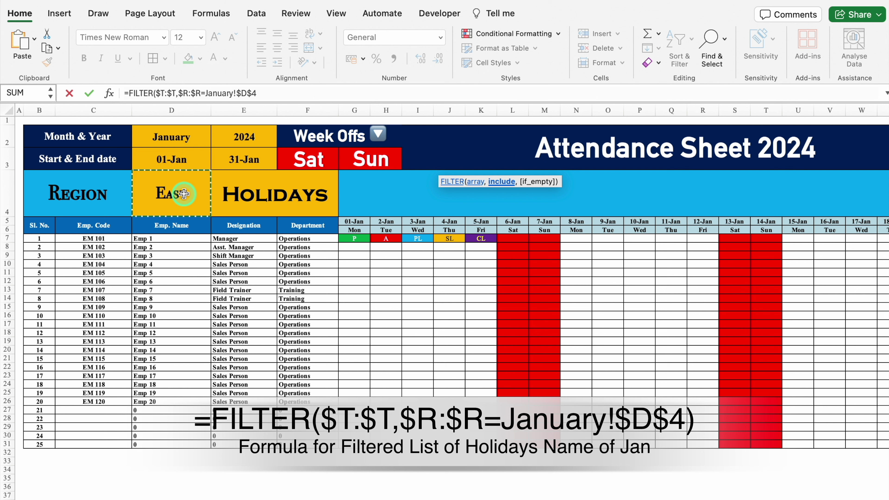
text())
key(Return)
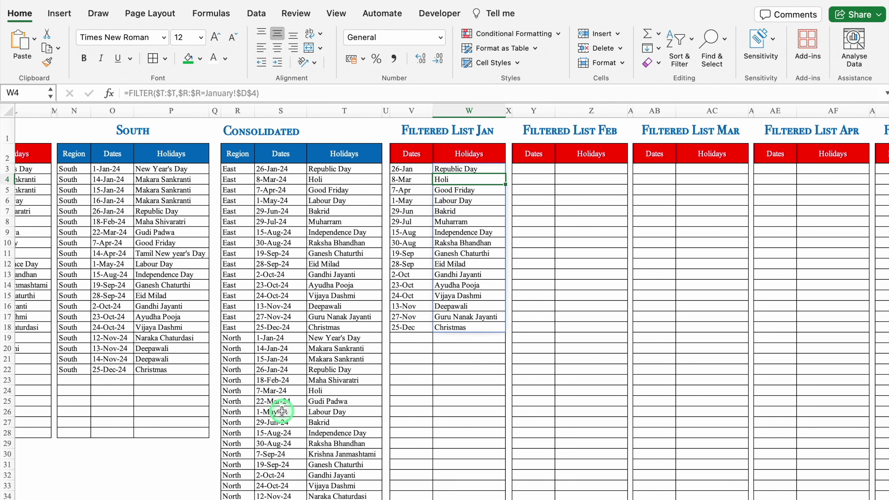
Set the region in D4 of the January sheet to West and check the January filtered list on the Holidays List sheet.
key(ctrl+Page_Up)
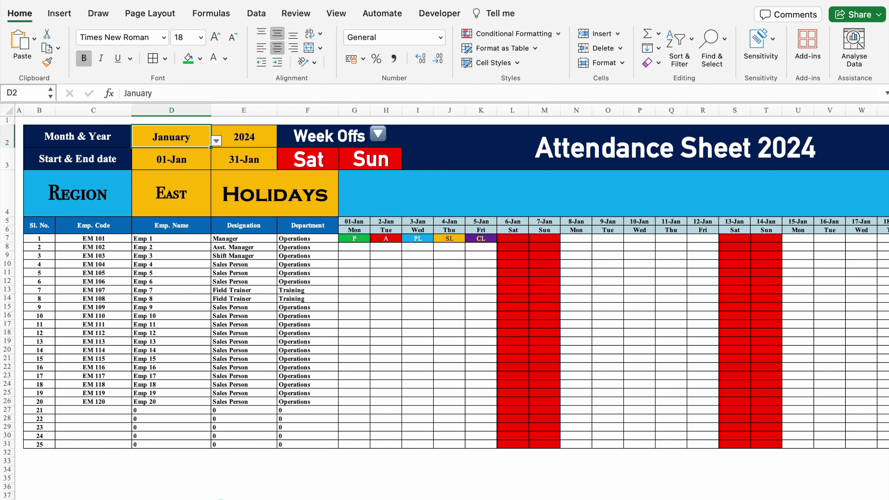
click(188, 194)
click(216, 210)
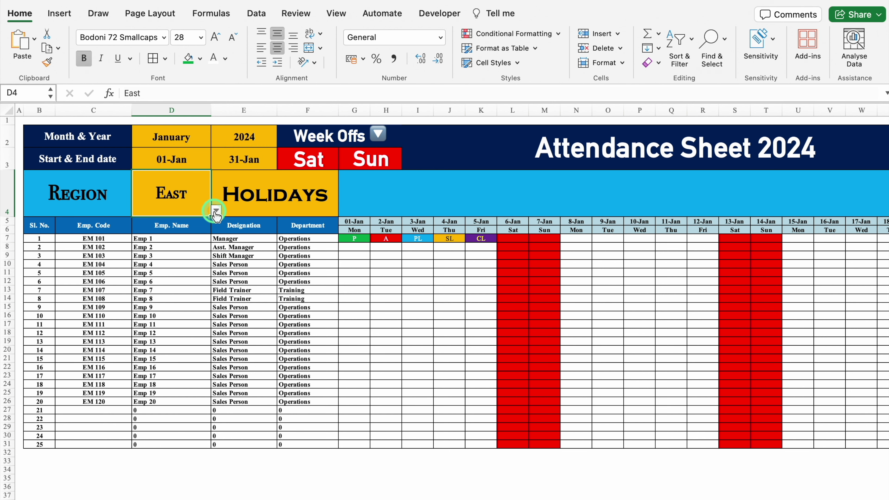
click(158, 235)
key(ctrl+Page_Down)
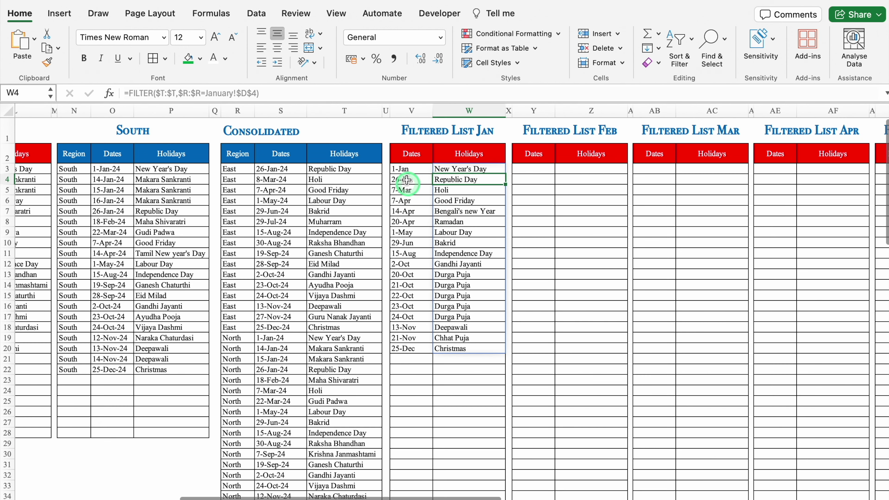
scroll(428, 174, right, 3)
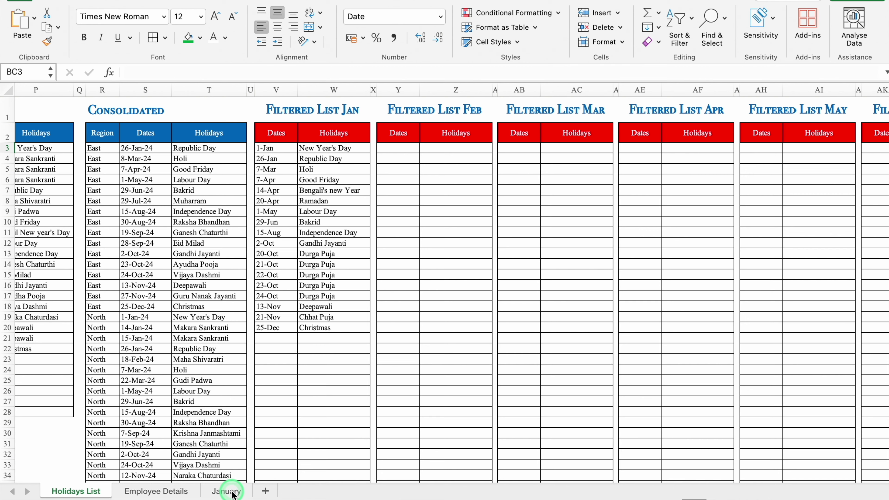
Enter =VLOOKUP(G5,'Holidays List'!$V:$W,2,0) in G4 of the January sheet to look up the holiday name for the first date.
click(232, 492)
click(353, 166)
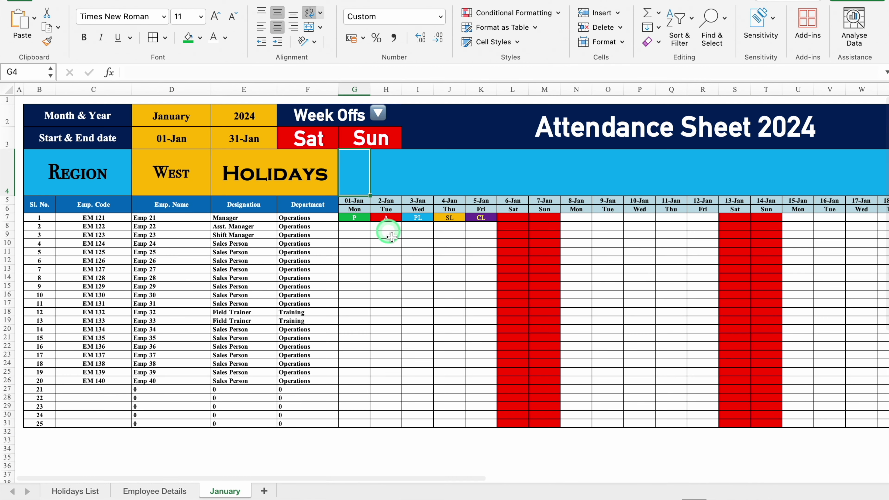
text(=)
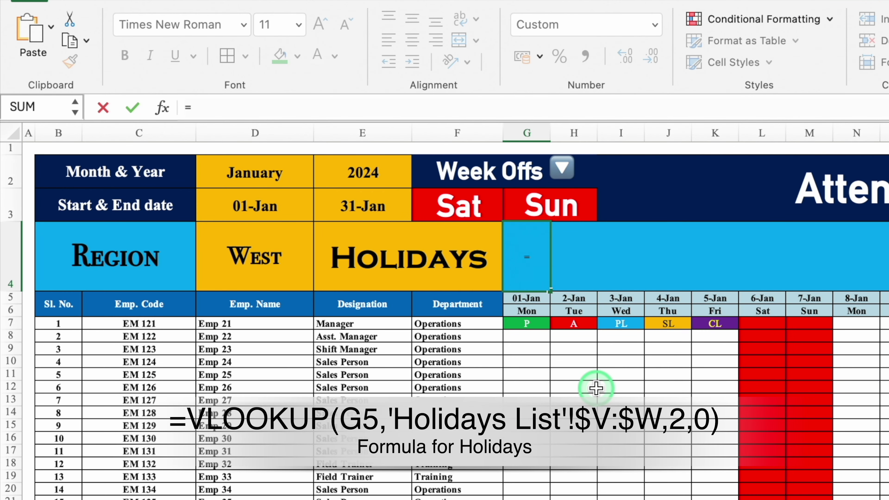
text(vloo)
double_click(552, 322)
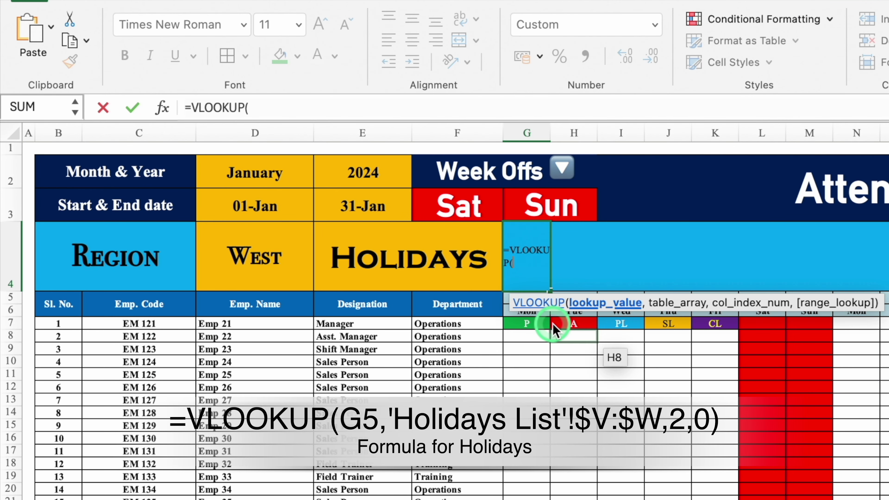
click(524, 313)
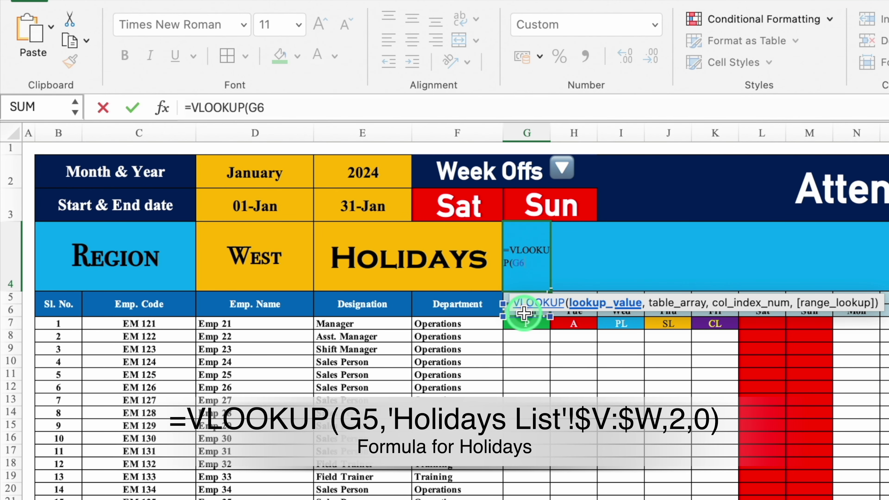
text(,)
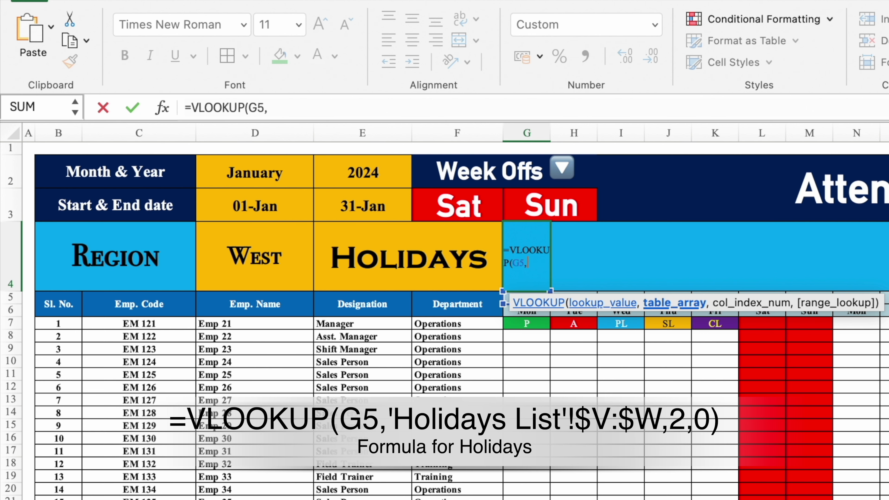
click(629, 485)
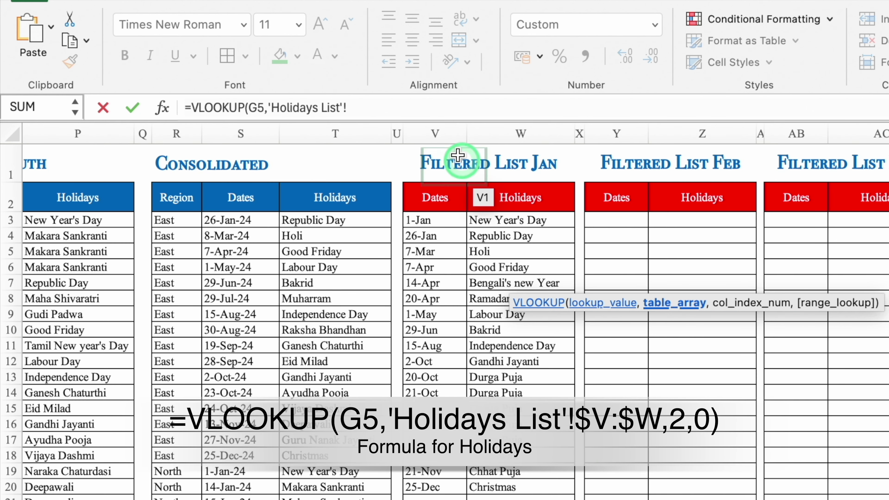
click(442, 135)
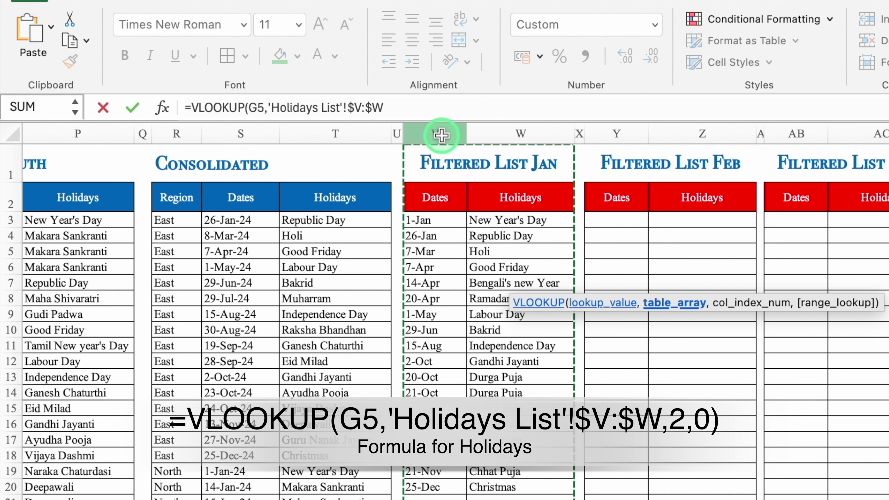
text(,)
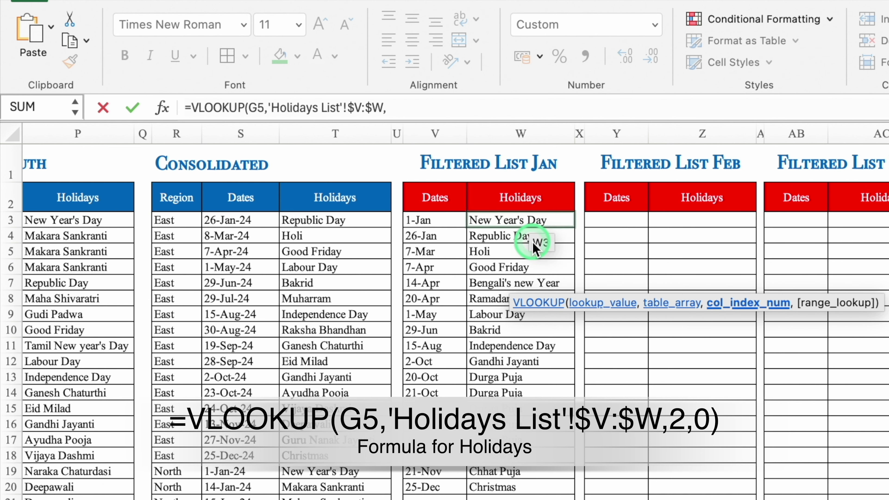
text(2)
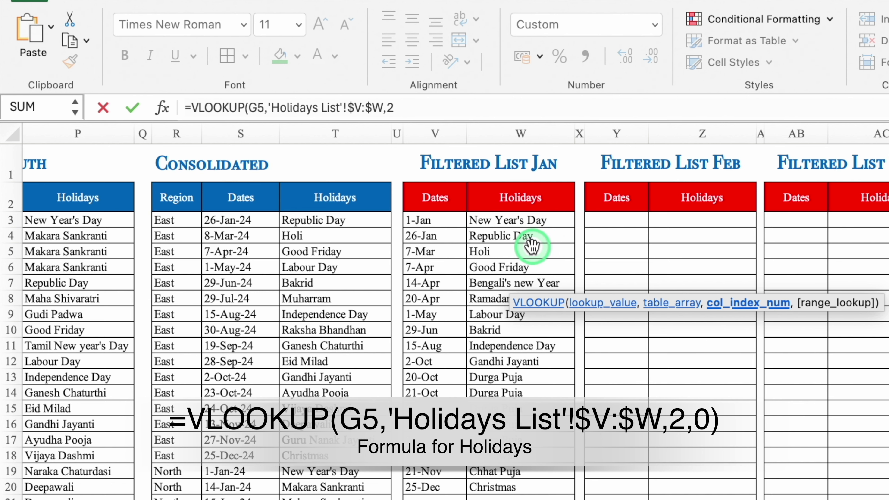
text(,0))
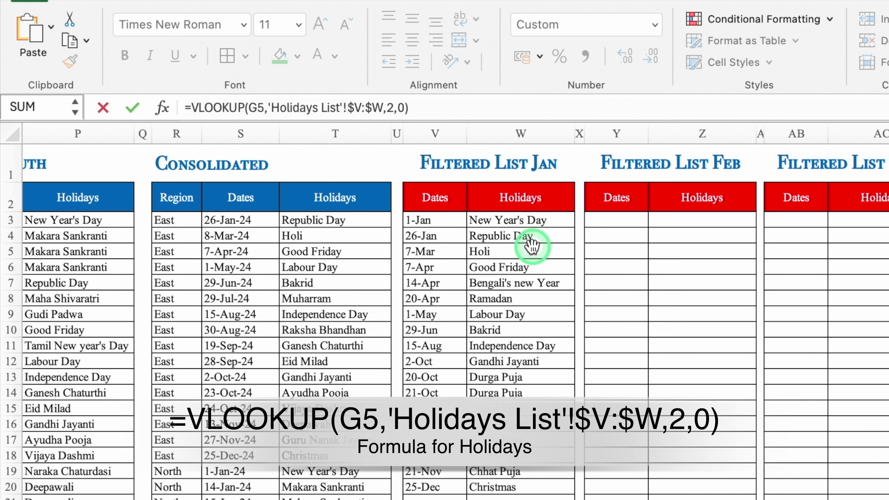
key(Return)
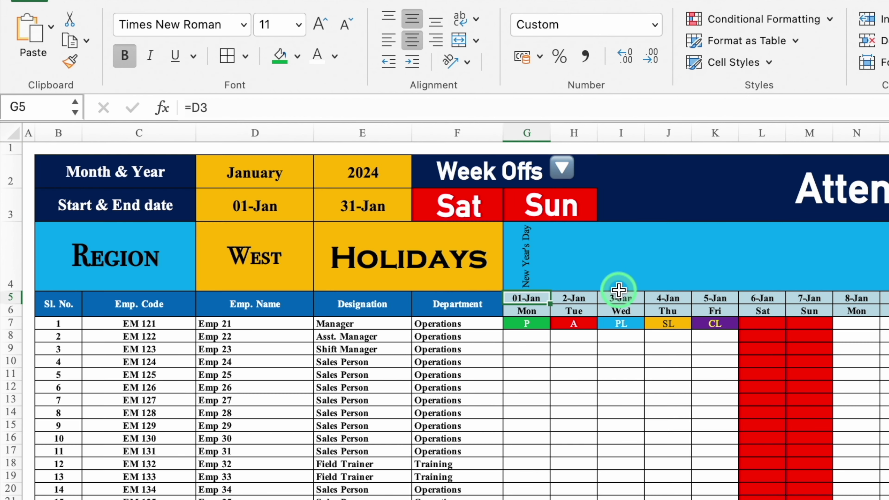
Wrap the lookup formula in G4 with IFERROR, making it =IFERROR(VLOOKUP(G5,'Holidays List'!$V:$W,2,0),"").
click(532, 249)
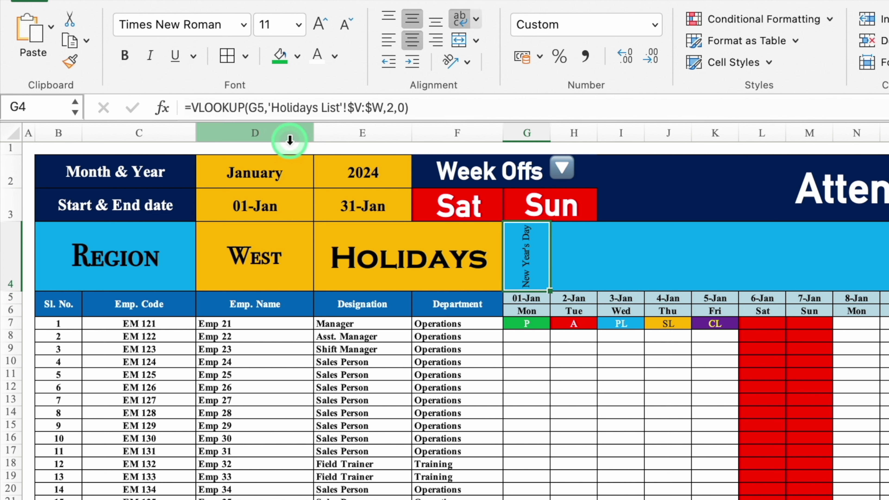
click(192, 108)
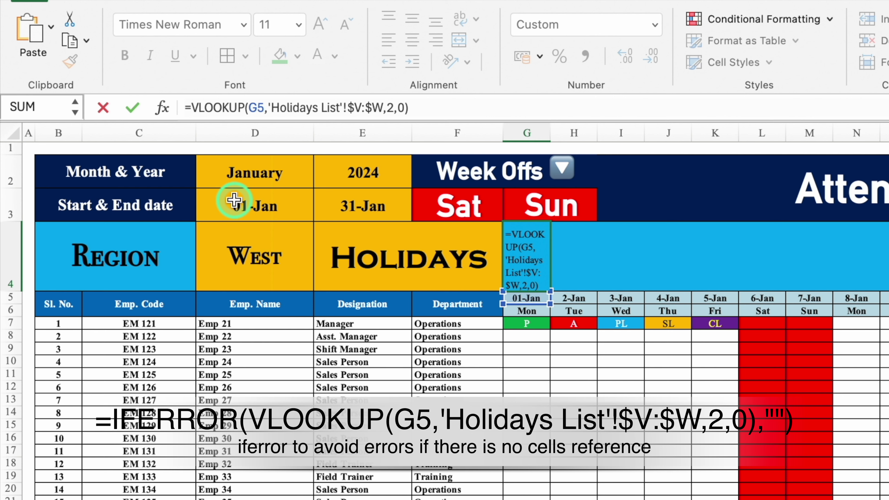
text(IFE)
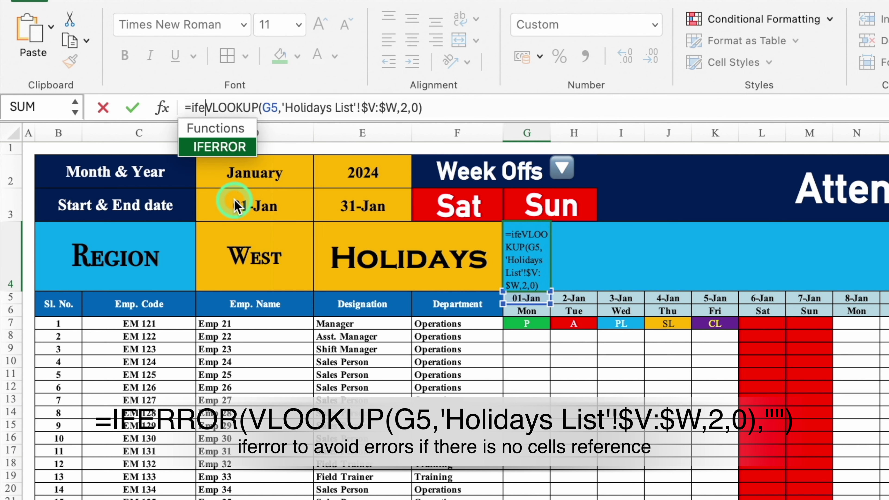
double_click(226, 148)
click(487, 110)
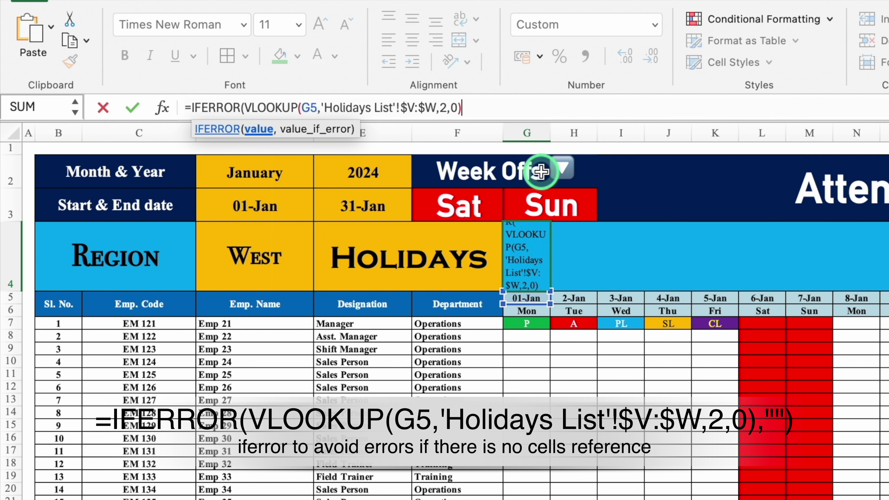
text(,)
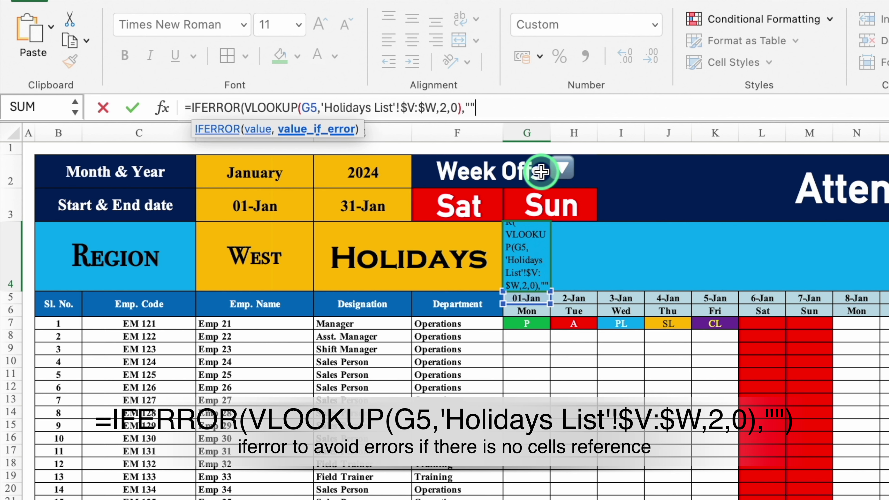
text("")
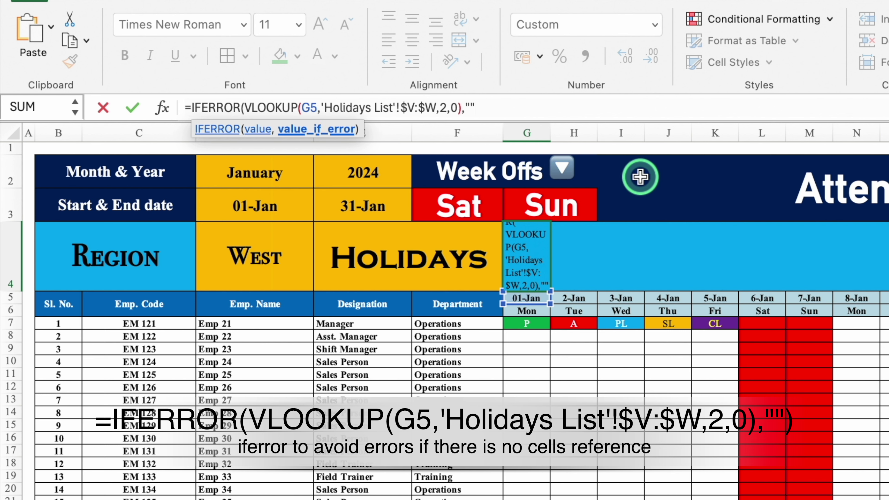
text())
Create a Classic conditional formatting rule for G4:AK4 of the January sheet that uses a formula to determine which cells to format.
drag(527, 255, 888, 273)
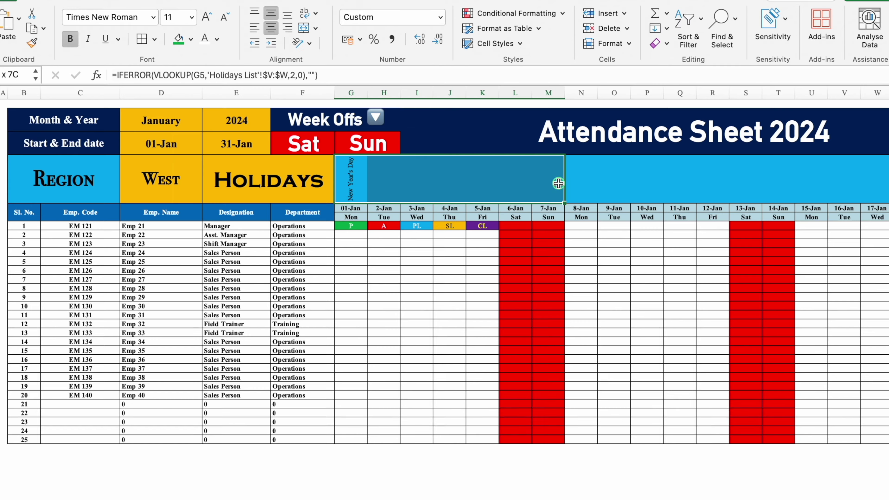
scroll(444, 294, right, 5)
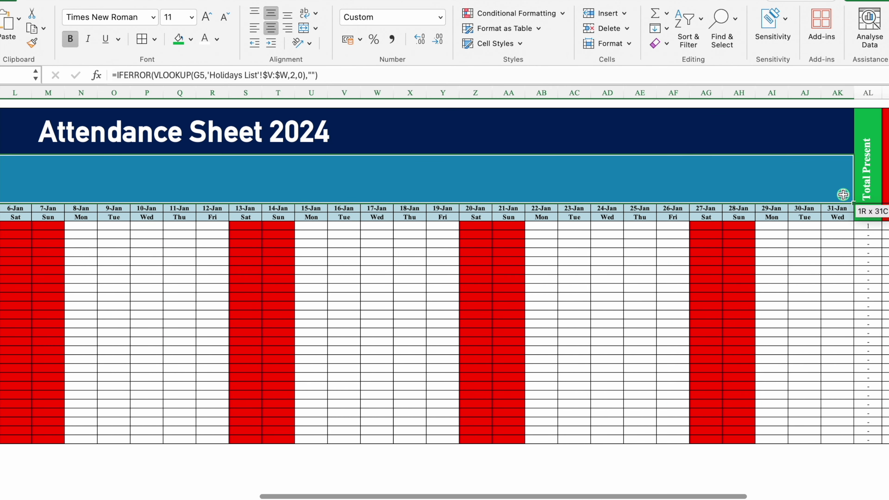
drag(625, 493, 486, 492)
click(537, 15)
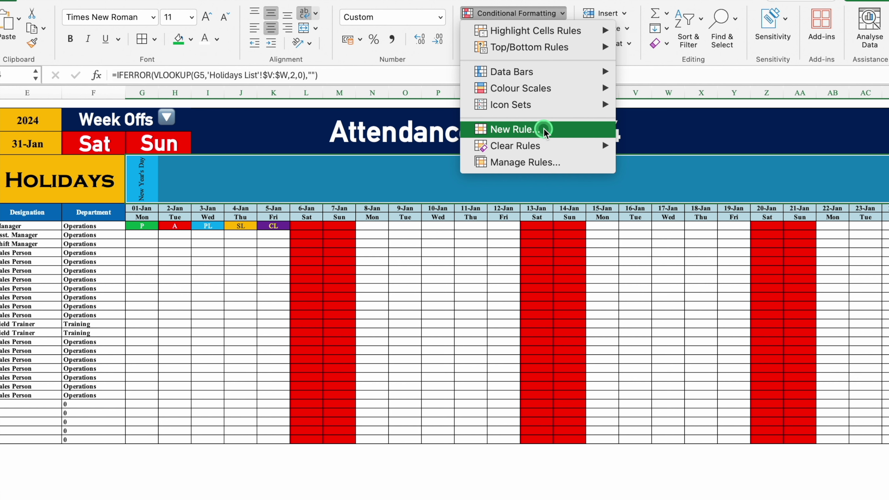
click(545, 131)
click(446, 94)
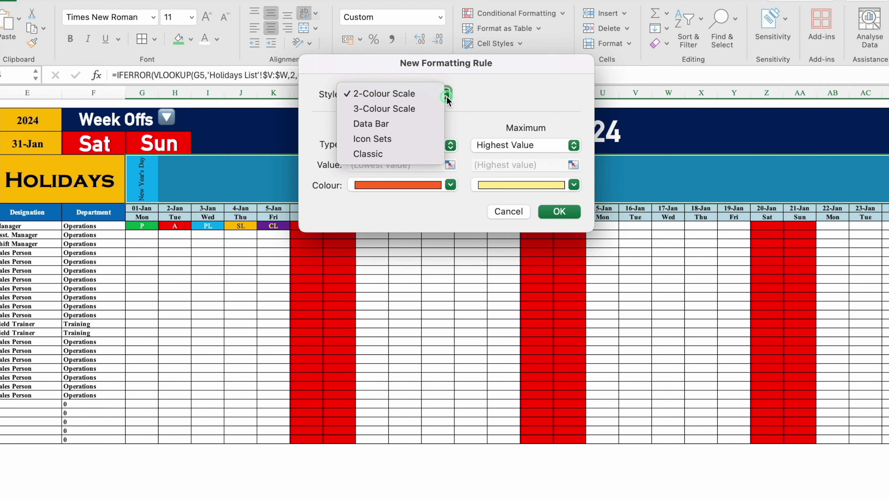
click(406, 153)
click(482, 131)
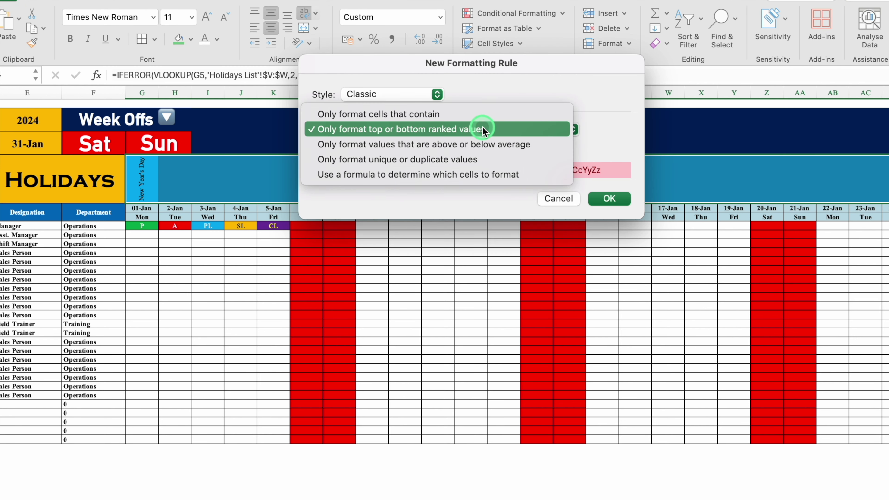
click(490, 179)
Enter =G$4<>"" as the rule's formula so that non-blank holiday cells are formatted.
click(452, 148)
click(495, 242)
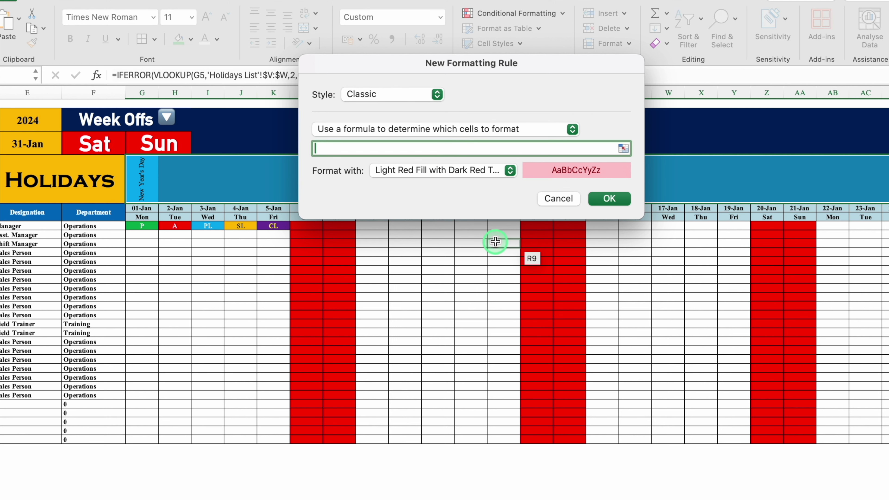
text(=)
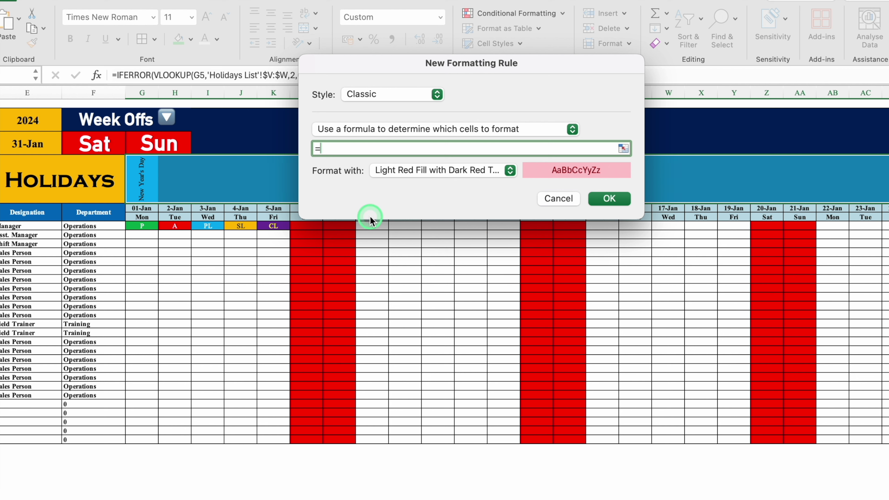
click(144, 173)
click(323, 149)
click(339, 201)
key(BackSpace)
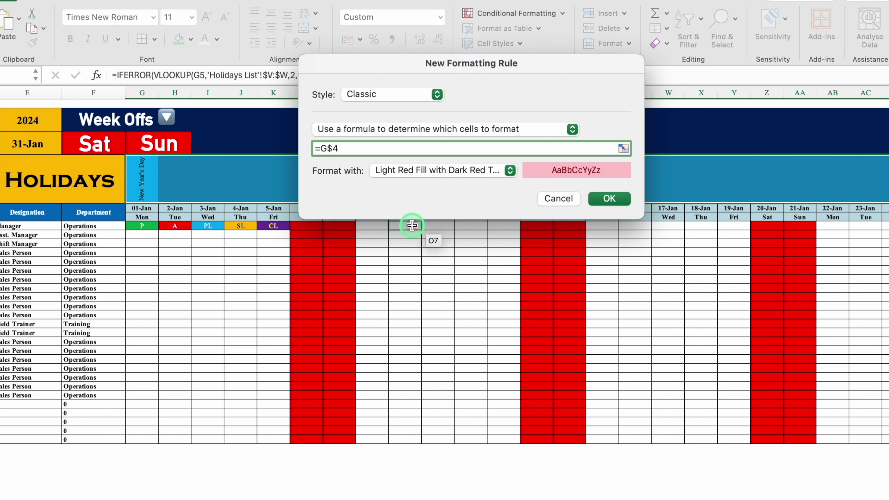
text(<>")
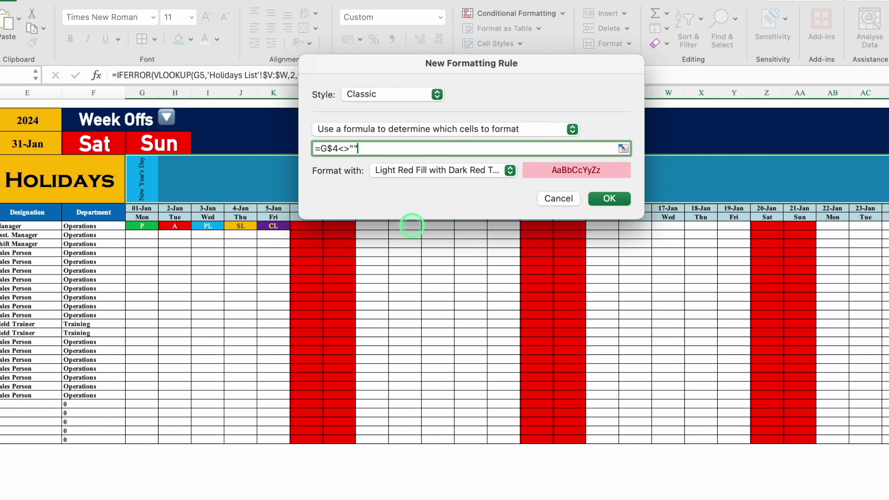
Give the holiday rule a customised format with a gold fill and black font colour, and apply the rule.
click(510, 171)
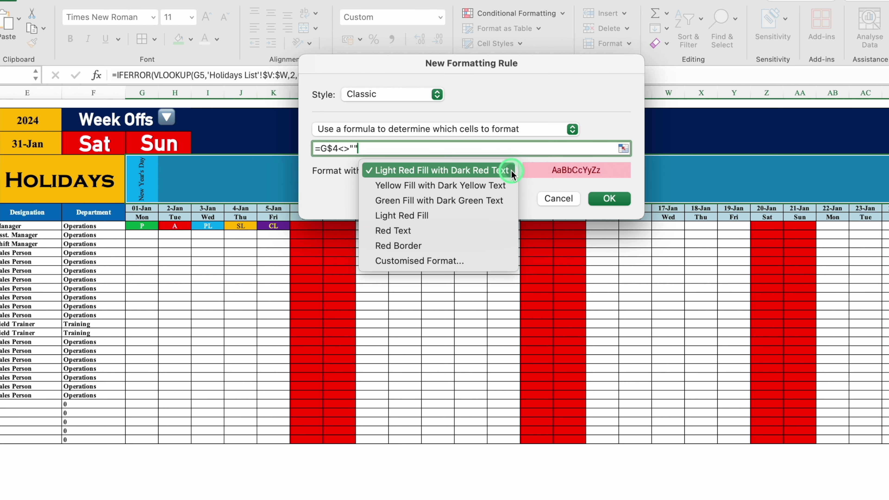
click(454, 261)
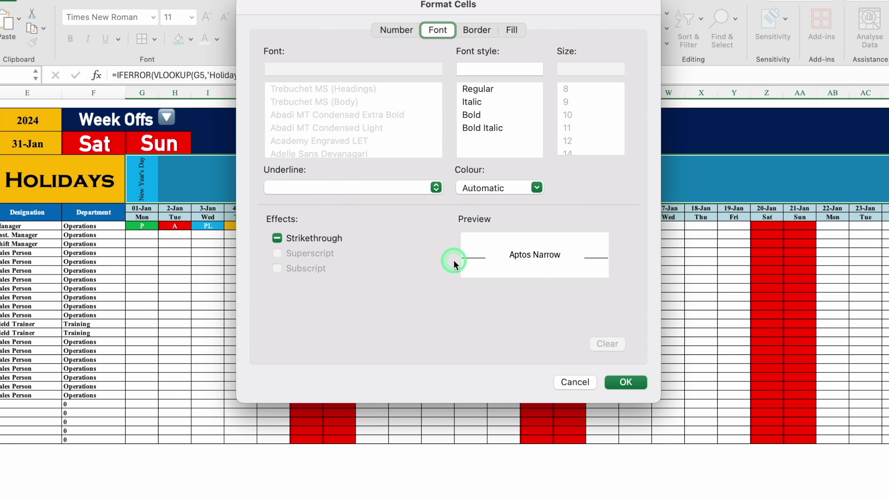
click(525, 31)
click(407, 81)
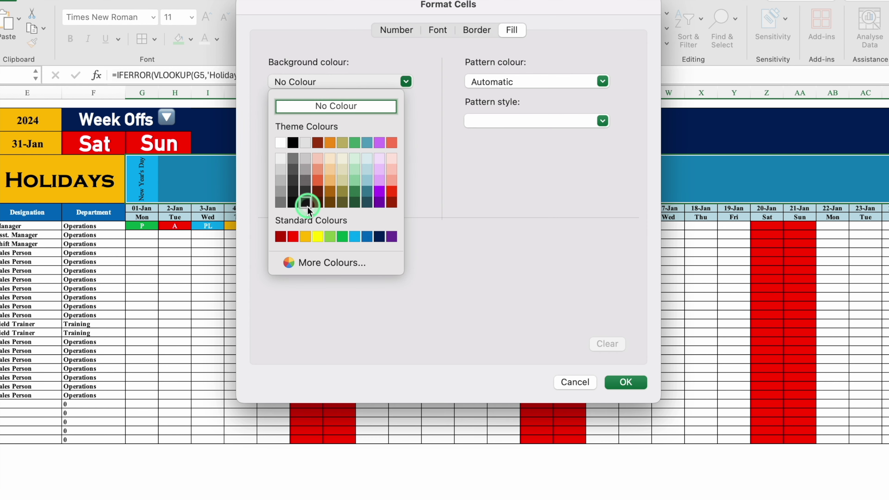
click(305, 236)
click(437, 30)
click(537, 188)
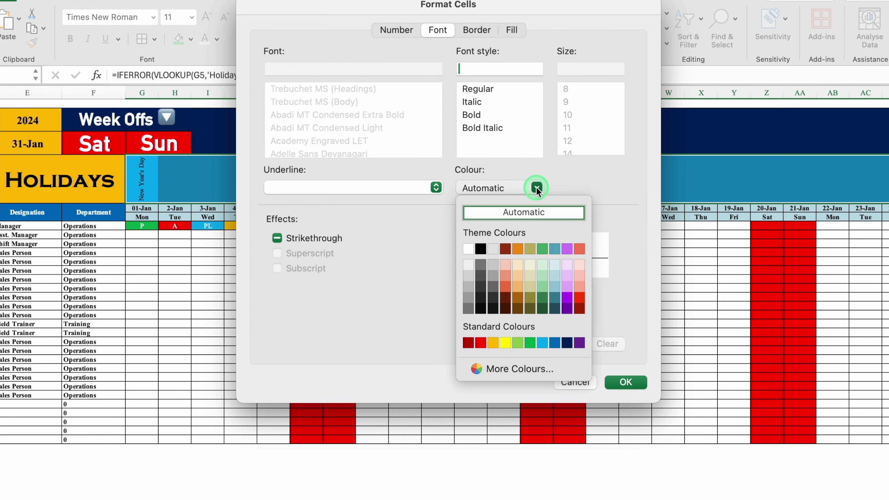
click(480, 249)
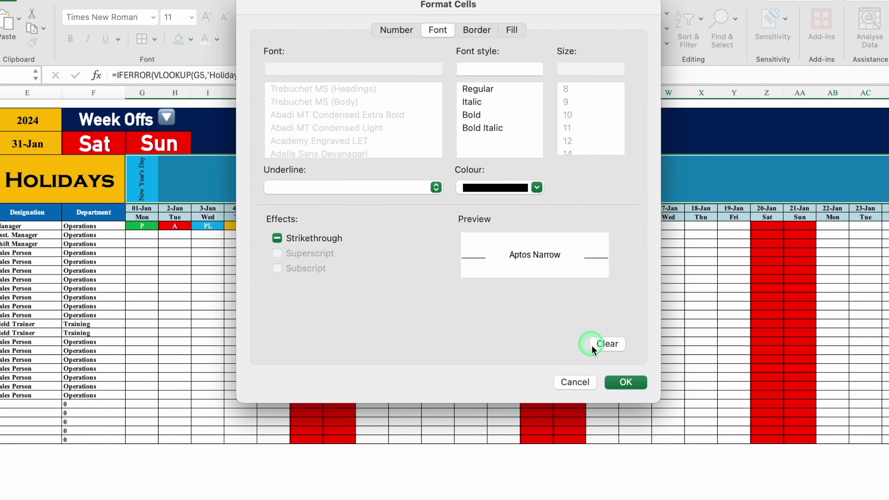
click(626, 382)
click(610, 198)
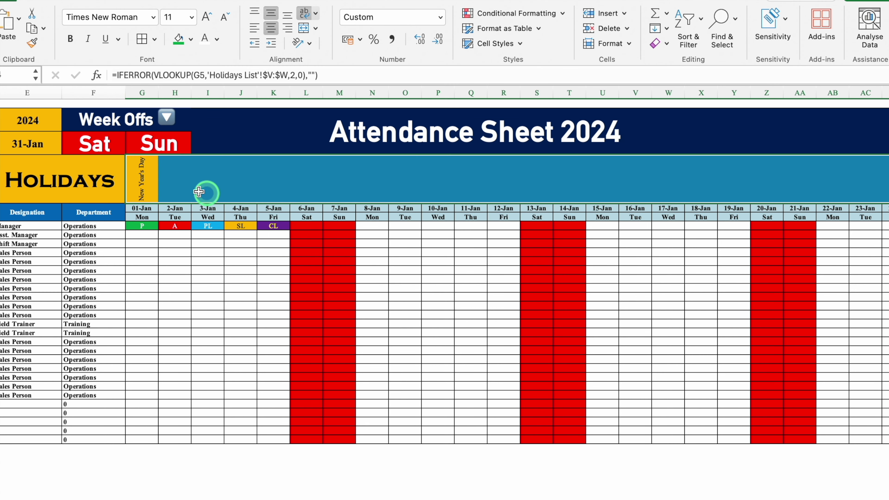
Copy the holiday lookup formula in G4 and paste it across H4:AK4 with Paste Special.
click(144, 178)
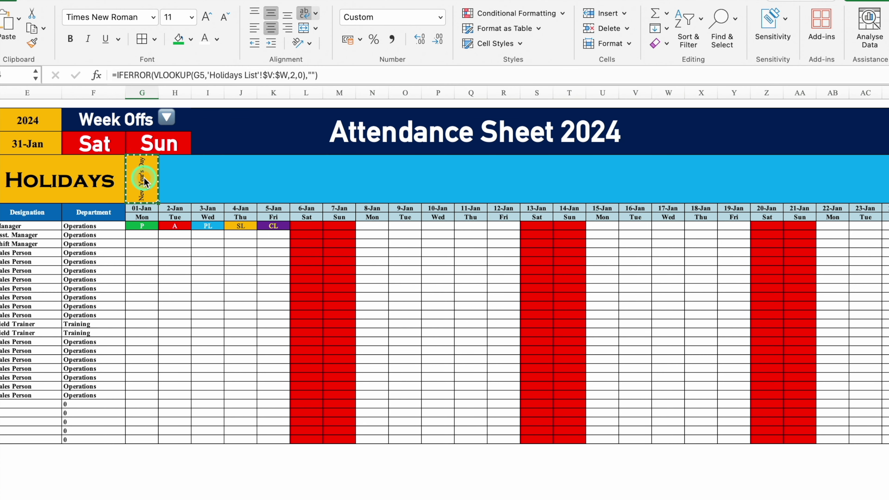
drag(209, 495, 294, 494)
drag(24, 175, 820, 169)
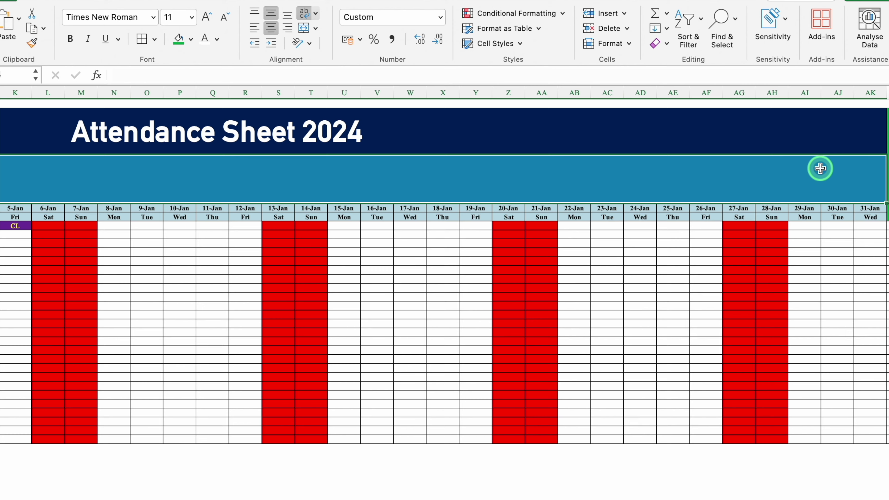
right_click(821, 169)
mouse_move(747, 227)
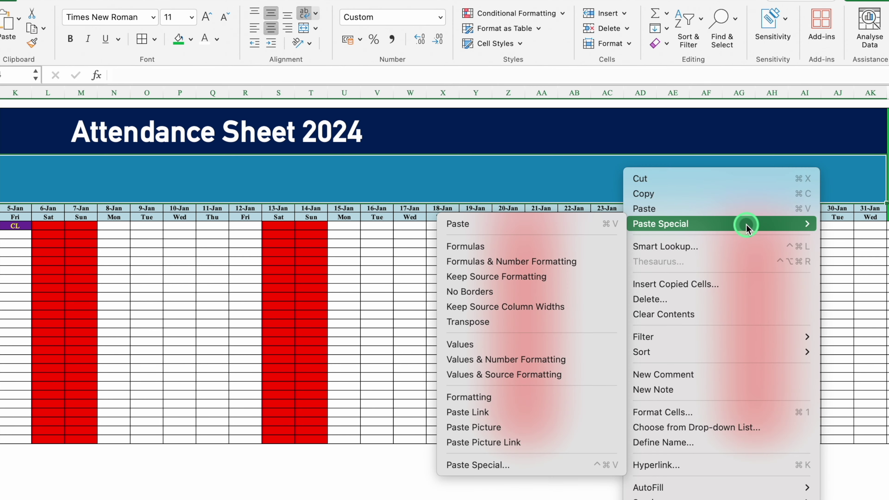
drag(581, 490, 560, 479)
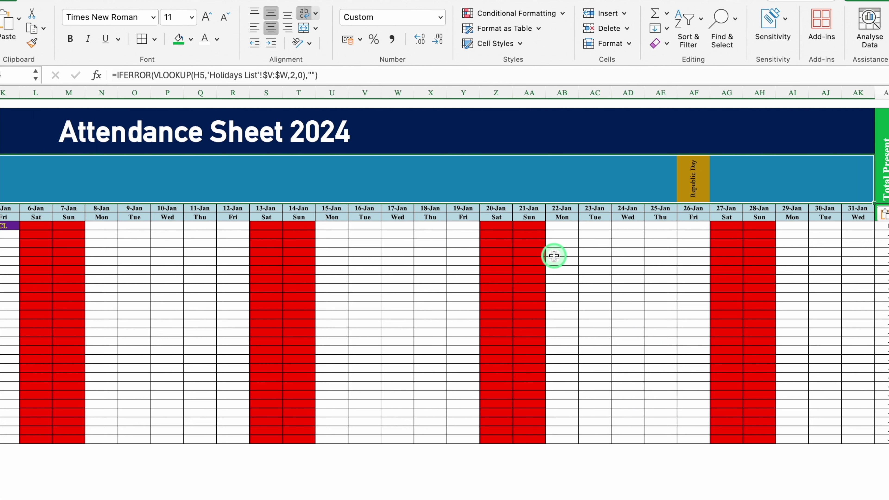
Edit the =G$4<>"" formatting rule on the holiday row to add a border on all four sides of highlighted cells.
click(561, 14)
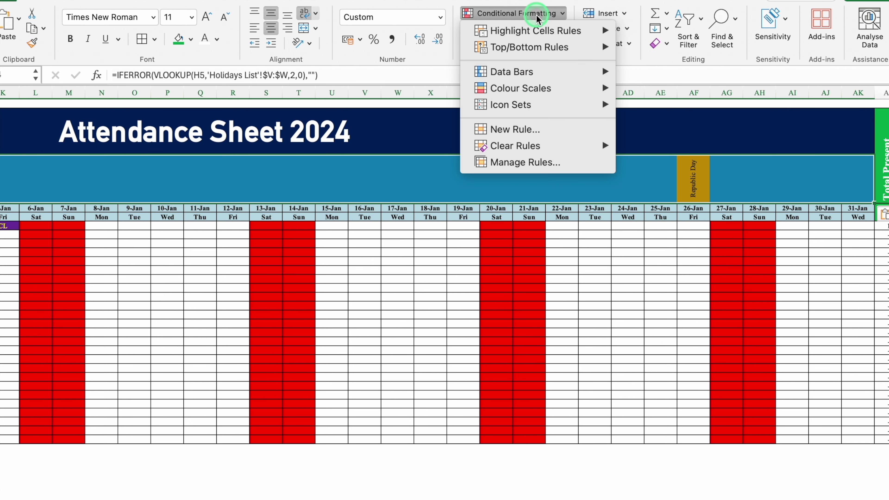
click(541, 162)
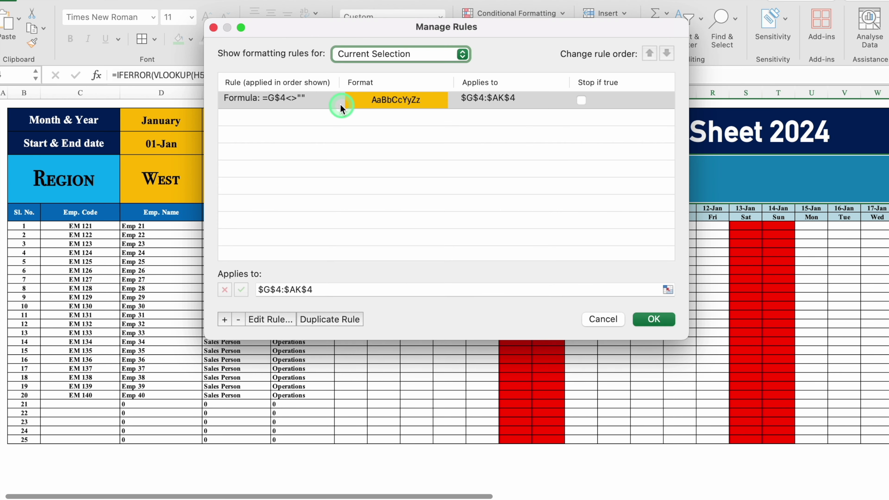
click(334, 101)
click(270, 319)
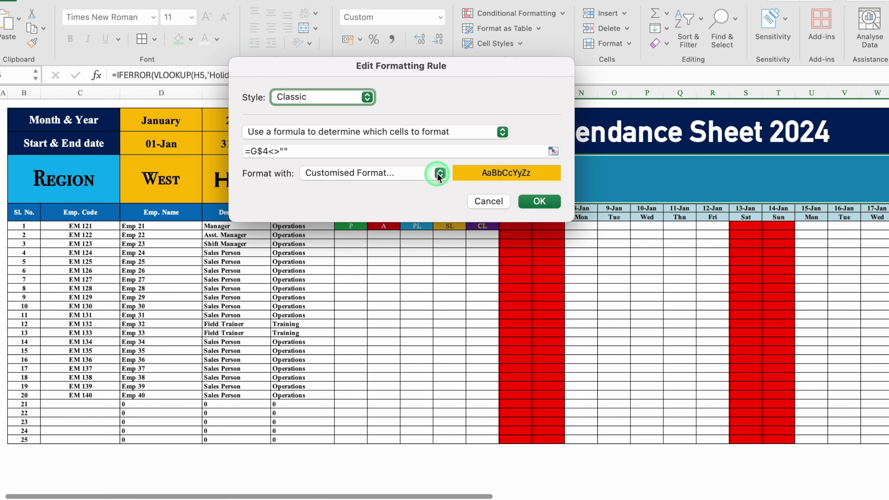
click(438, 174)
click(411, 173)
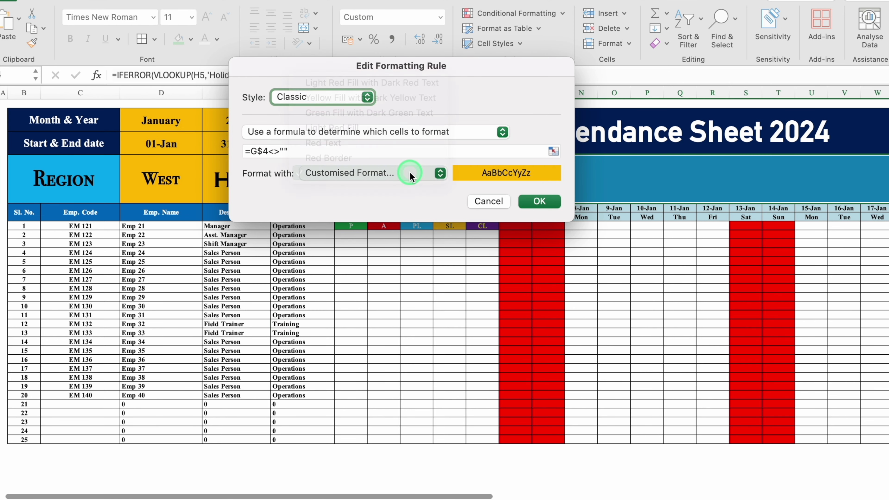
click(477, 29)
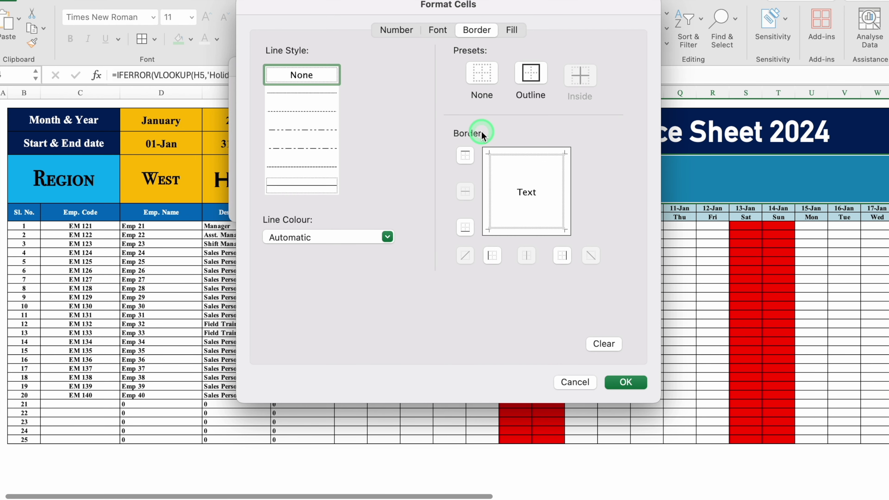
click(489, 181)
click(517, 160)
click(567, 181)
click(544, 228)
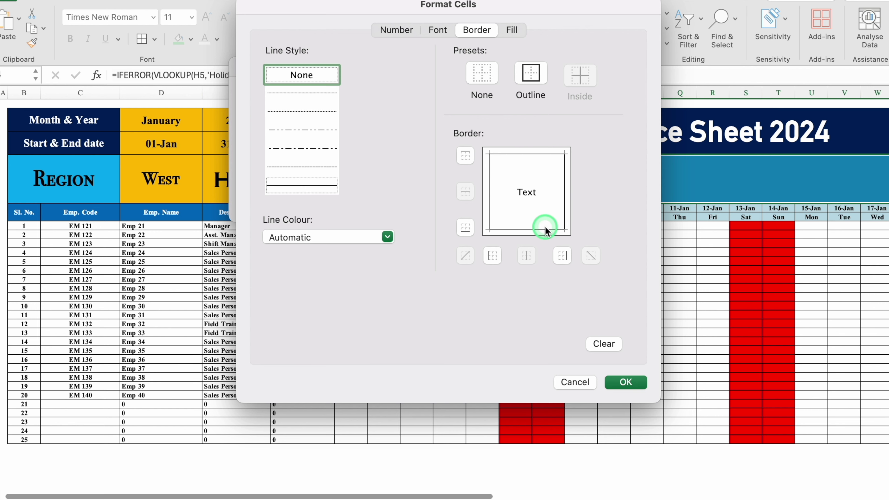
click(627, 383)
click(537, 201)
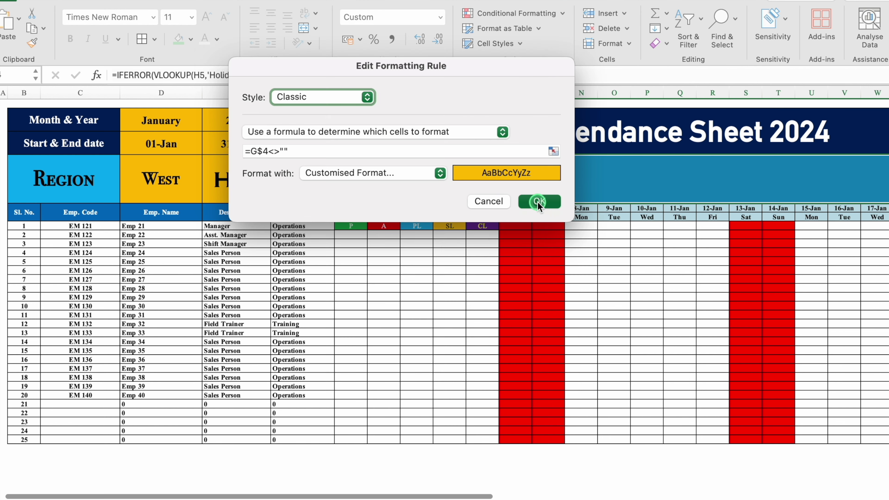
click(652, 333)
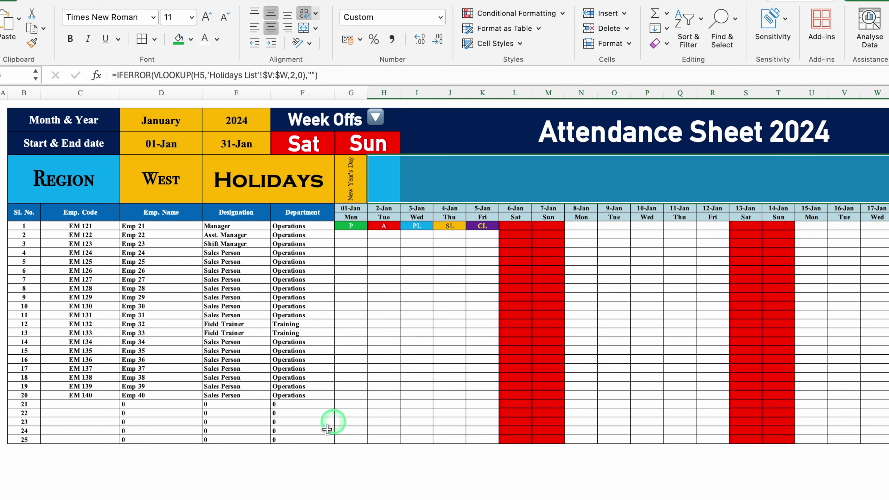
Create a Classic formula-based conditional formatting rule for the whole attendance entry grid below the January dates.
drag(287, 494, 403, 493)
mouse_move(153, 226)
mouse_down()
mouse_move(169, 363)
mouse_move(264, 429)
mouse_move(875, 438)
mouse_up()
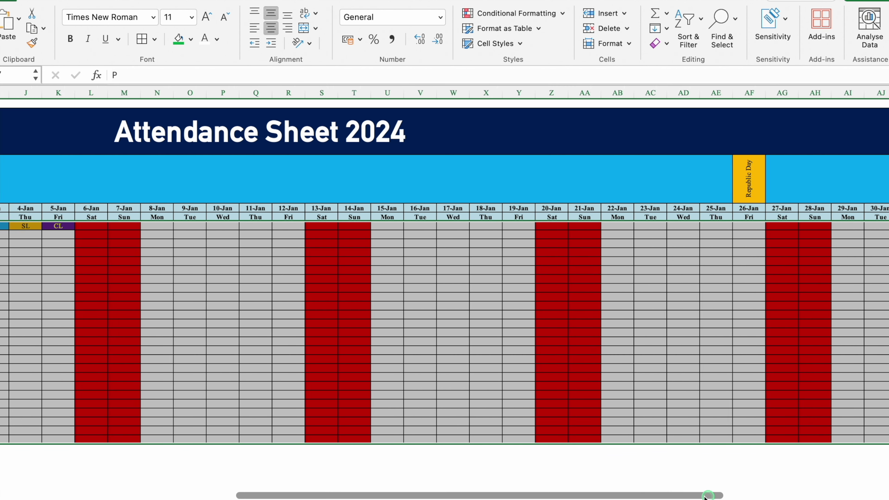
scroll(444, 315, left, 8)
click(546, 22)
click(537, 13)
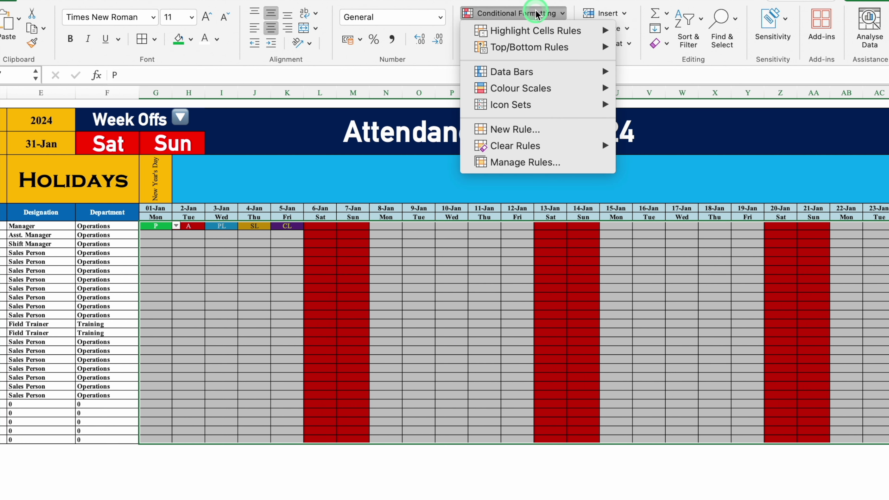
click(533, 129)
click(430, 97)
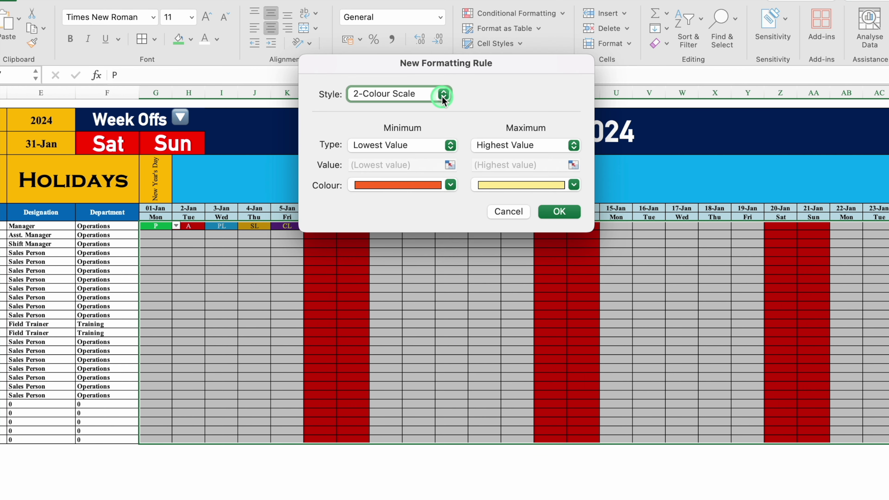
click(391, 154)
click(496, 133)
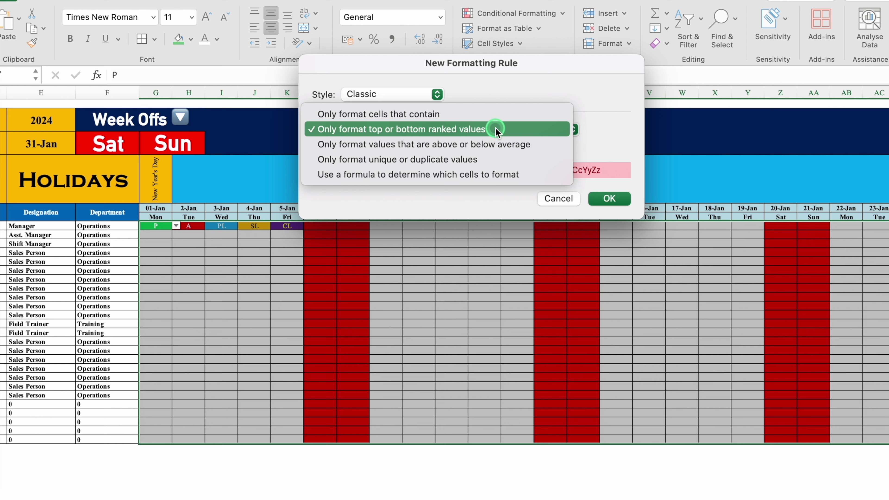
click(503, 175)
Enter =G$4<>"" as the formula of the new formatting rule for the attendance grid.
click(455, 151)
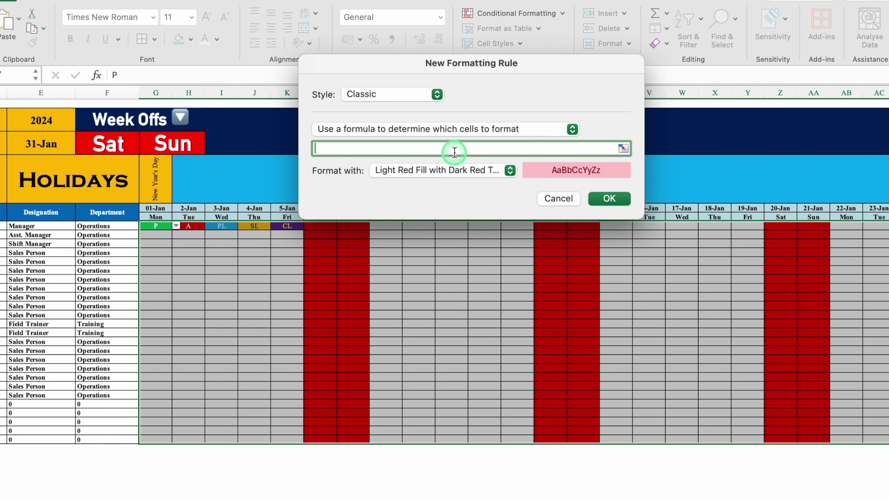
text(=)
click(155, 178)
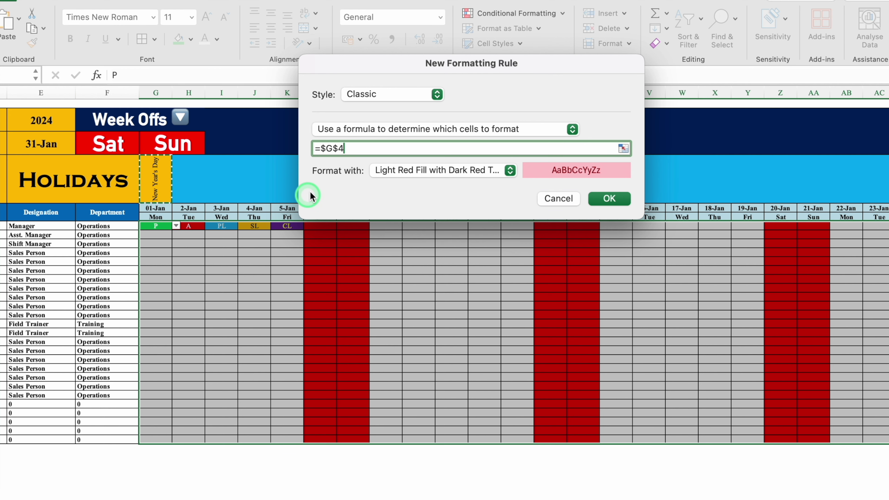
key(F4)
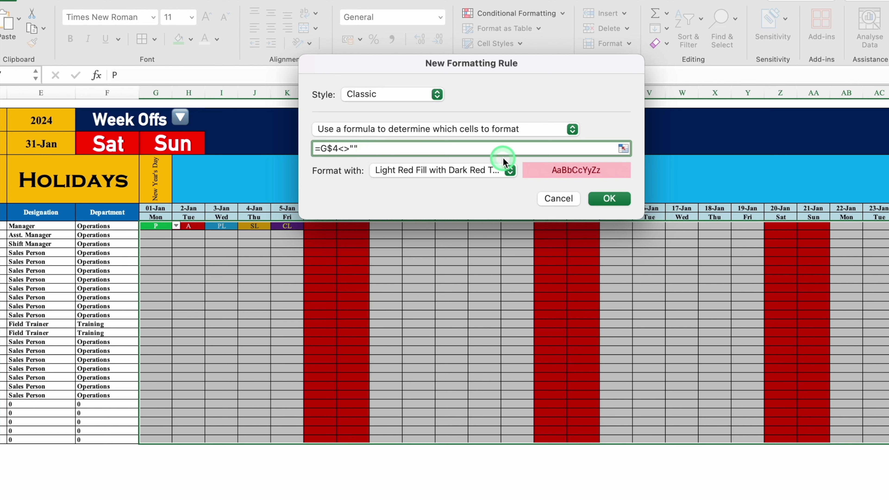
Give the grid's holiday rule a customised format with a blue fill and white font colour, and apply the rule.
click(510, 171)
click(451, 260)
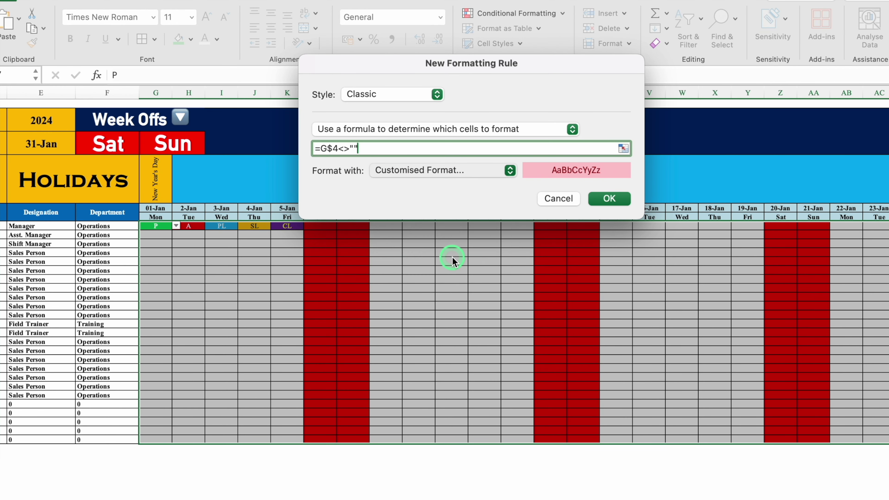
click(517, 31)
click(407, 80)
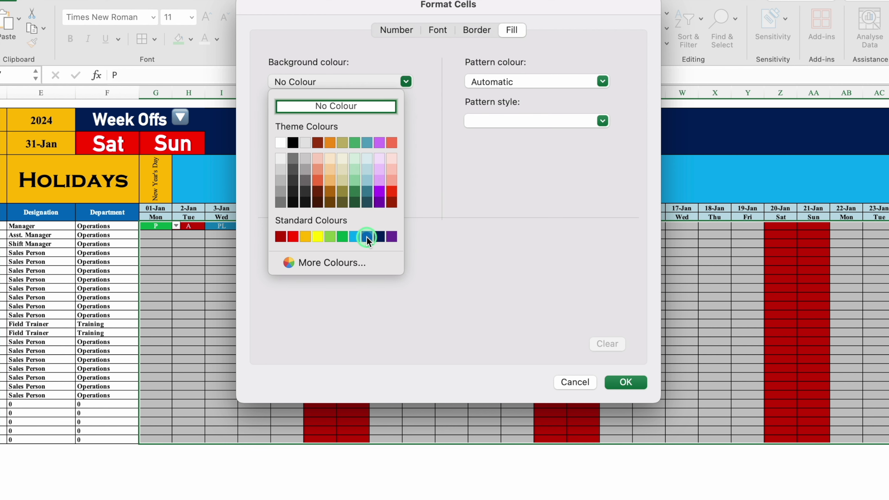
click(367, 237)
click(439, 29)
click(538, 188)
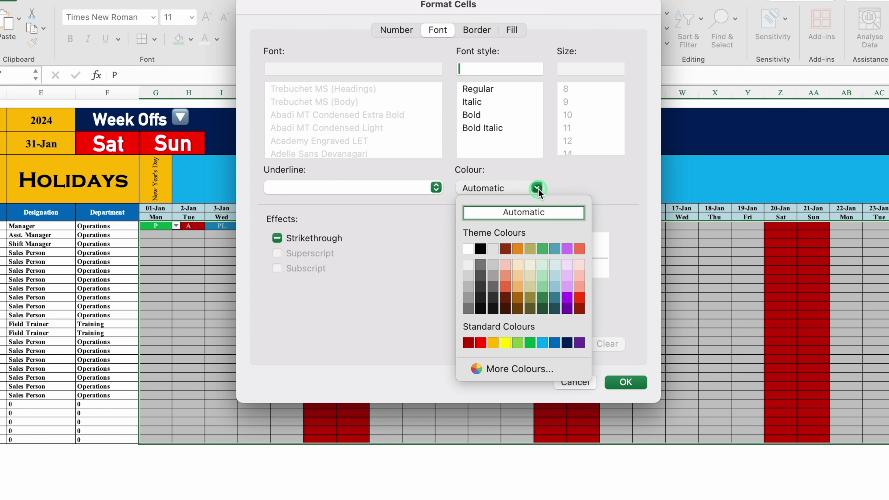
click(469, 249)
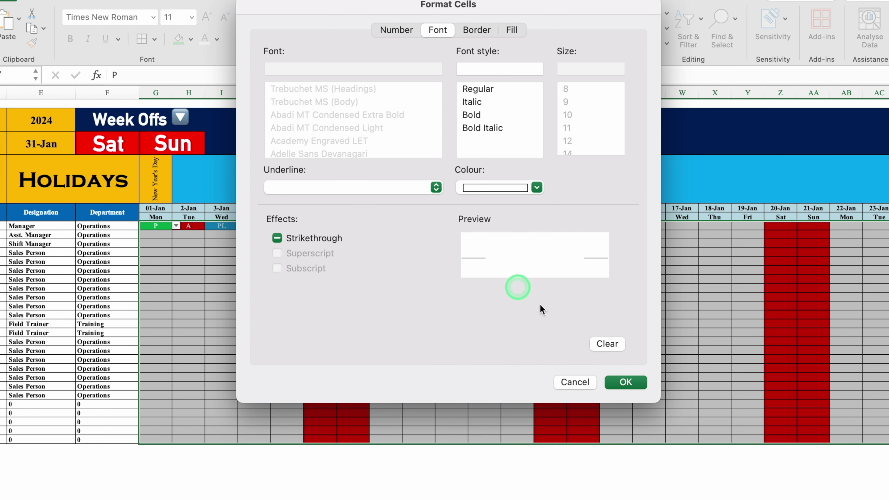
click(626, 382)
click(615, 198)
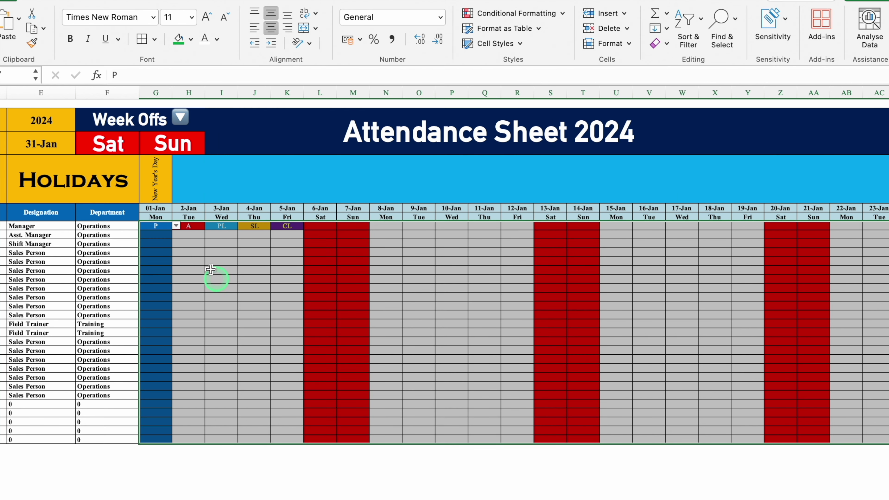
Check the highlighted holiday column, the lookup formula in G4 and the filtered January list on the Holidays List sheet.
click(157, 351)
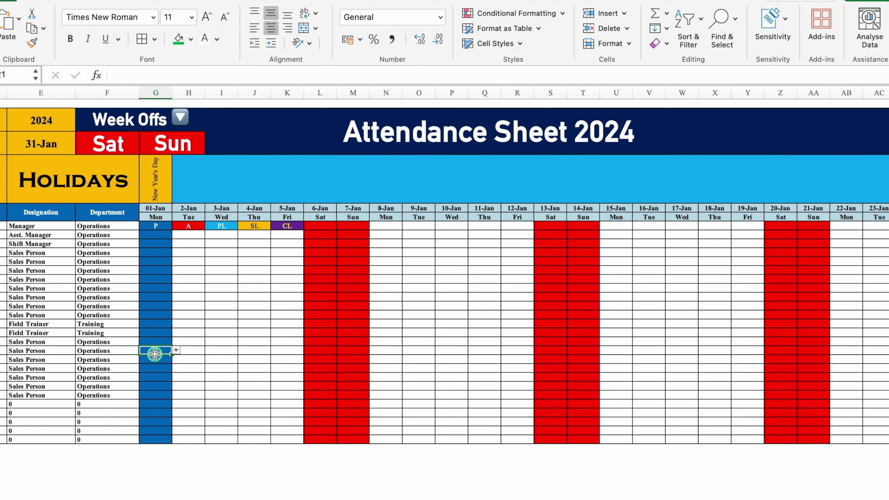
click(156, 179)
scroll(208, 494, left, 6)
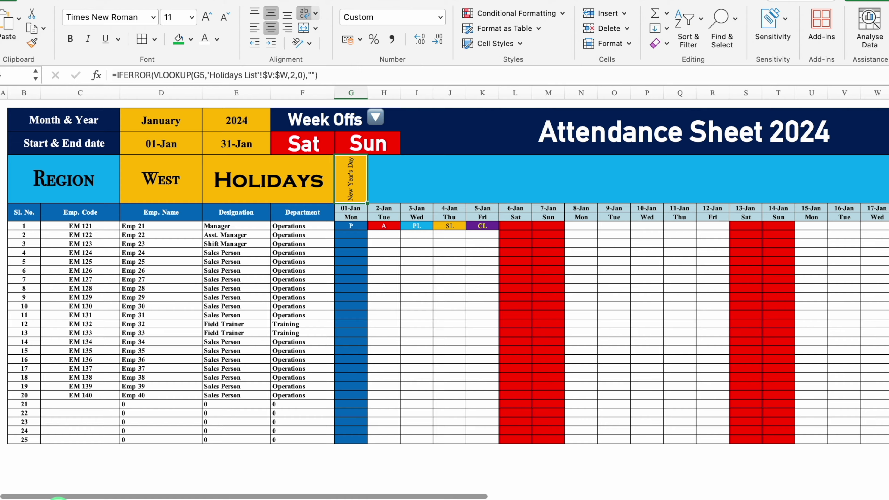
click(58, 498)
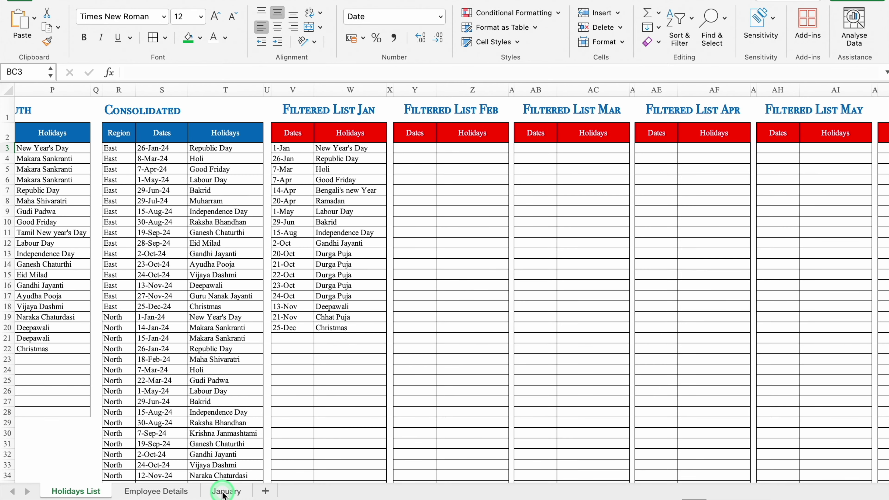
Duplicate the January sheet repeatedly until there are twelve copies of it.
click(224, 492)
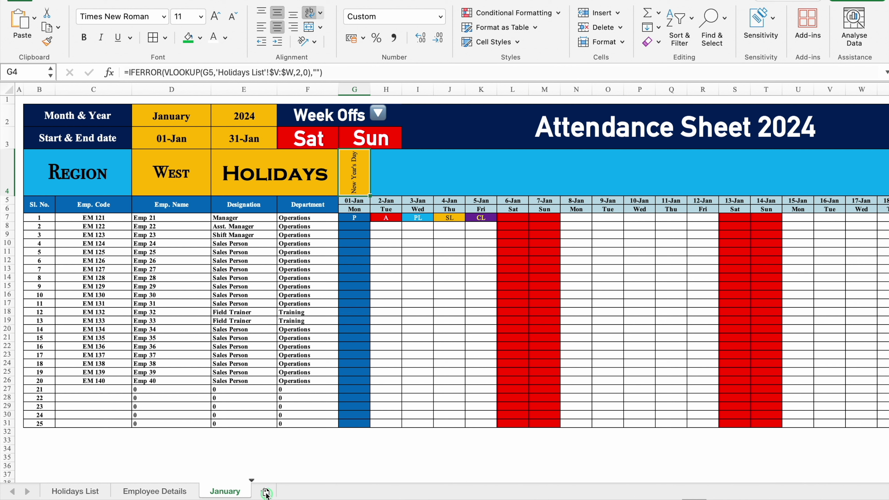
drag(266, 494, 267, 494)
click(307, 493)
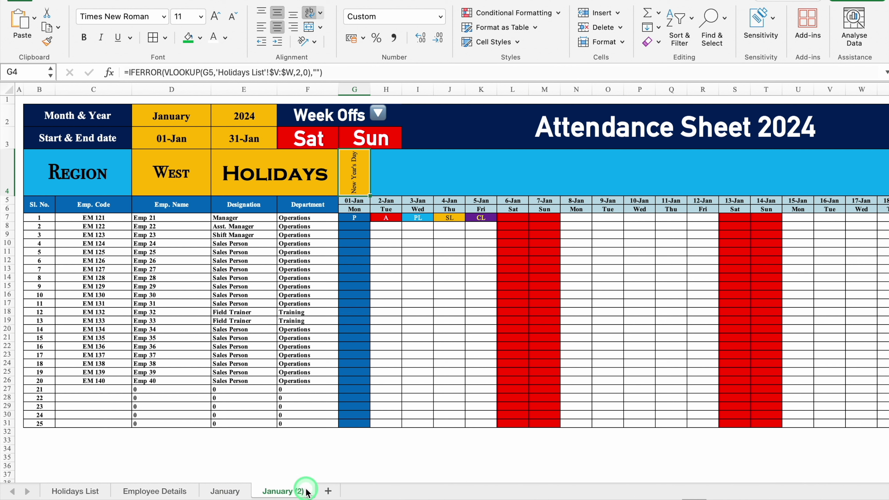
drag(285, 494, 806, 493)
Rename the January (2) sheet as February and set its month in D2 to February.
click(14, 493)
click(221, 492)
double_click(209, 492)
text(February)
key(Return)
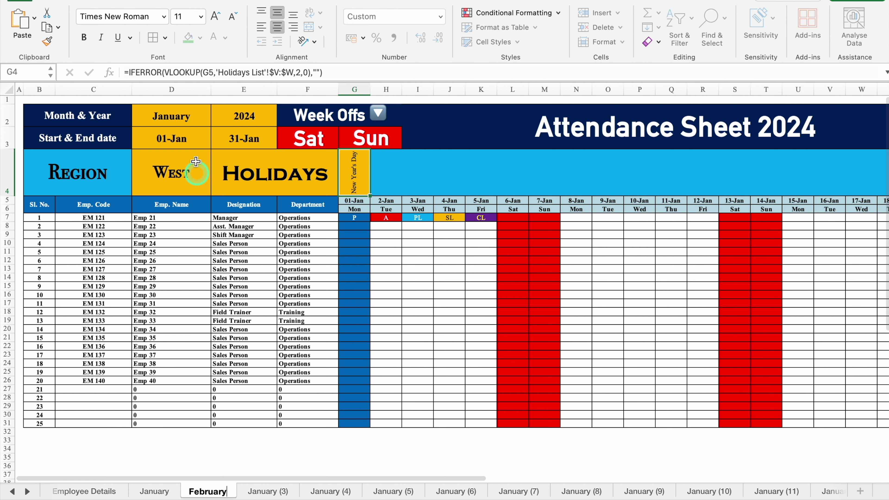
click(203, 117)
click(217, 120)
click(155, 144)
Rename the January (3) sheet as March and set its month in D2 to March.
click(268, 491)
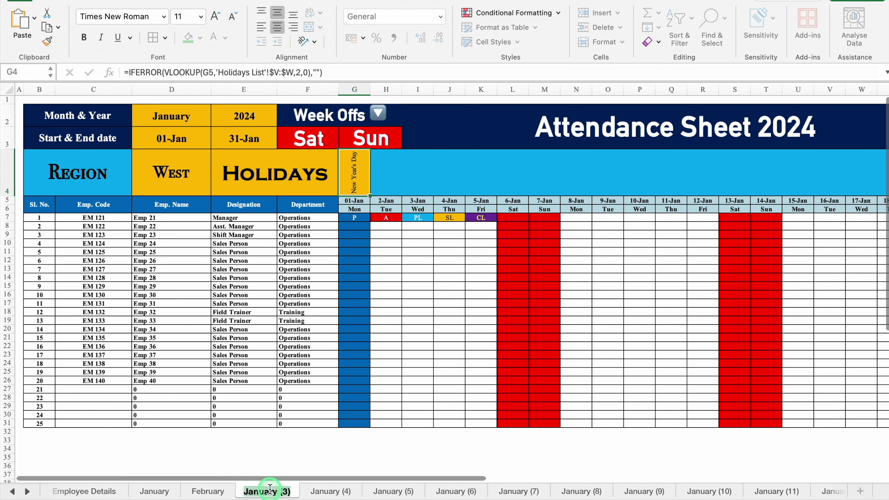
double_click(268, 492)
text(March)
key(Return)
click(183, 118)
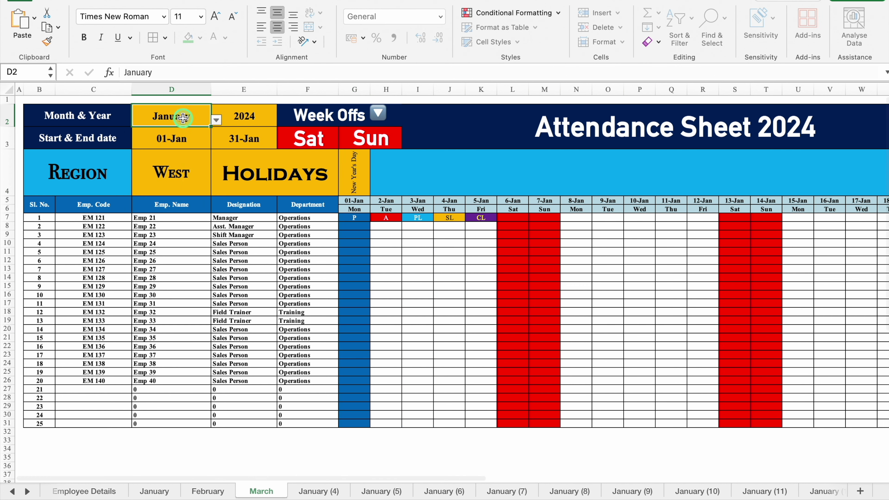
click(217, 119)
click(162, 158)
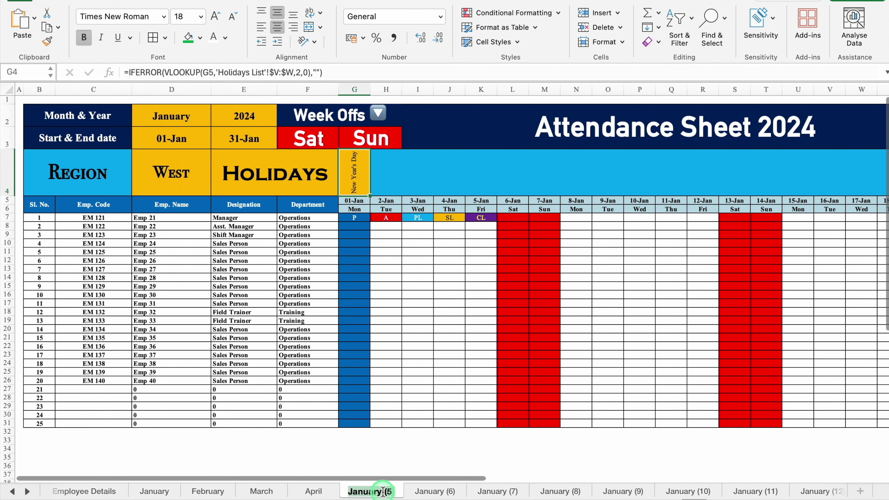
Rename the remaining January copies in order as April through December, and the last one as Annual.
click(574, 491)
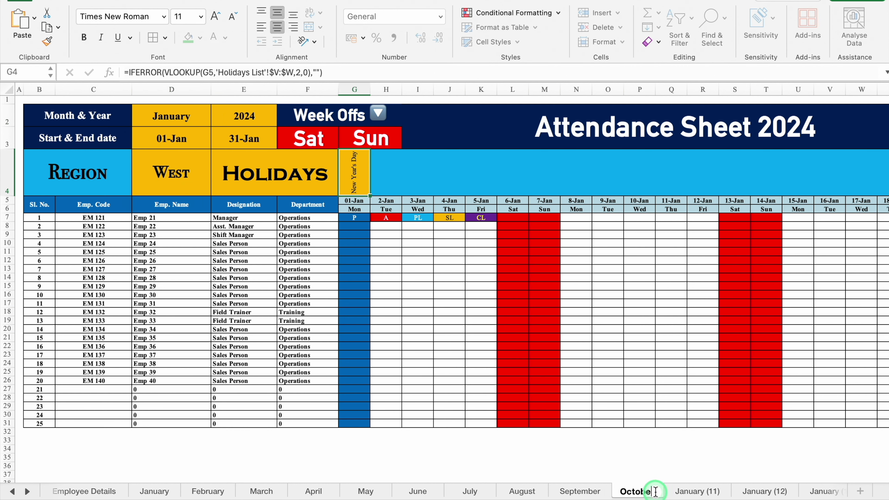
text(December)
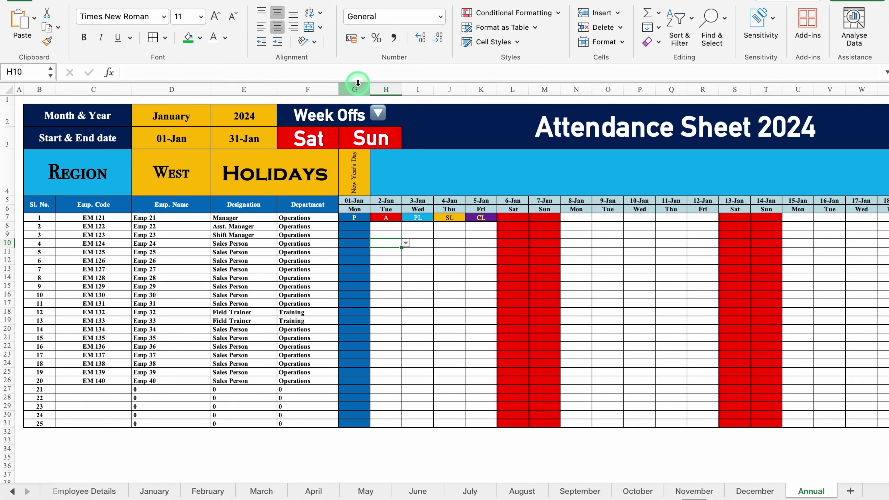
Delete the daily date columns from the Annual sheet and clear the values in the totals grid.
drag(355, 89, 746, 87)
right_click(746, 88)
click(781, 180)
drag(352, 218, 512, 422)
key(Delete)
Clear the month, date and week-off header cells B2:F3 and merge them into one cell.
click(66, 114)
drag(66, 115, 301, 142)
key(Delete)
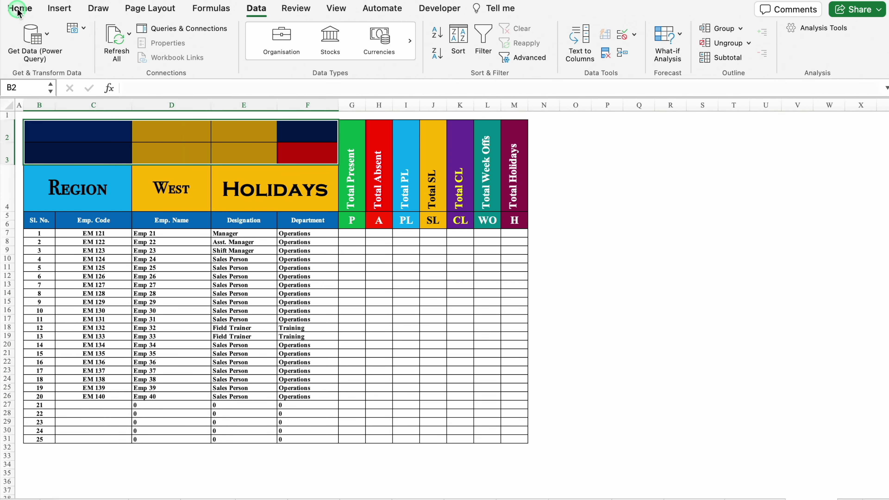
click(18, 10)
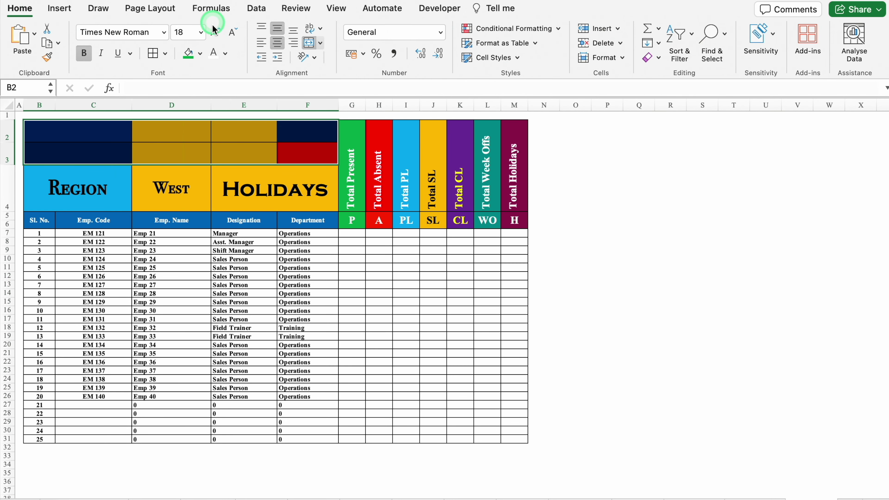
click(309, 46)
Set the text orientation of the total headings to 0 degrees and autofit columns G to M.
drag(349, 146, 512, 152)
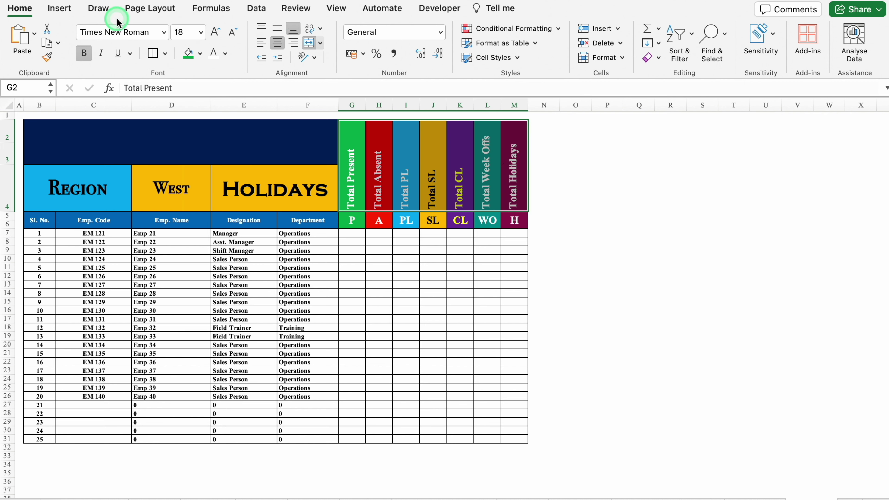
click(315, 57)
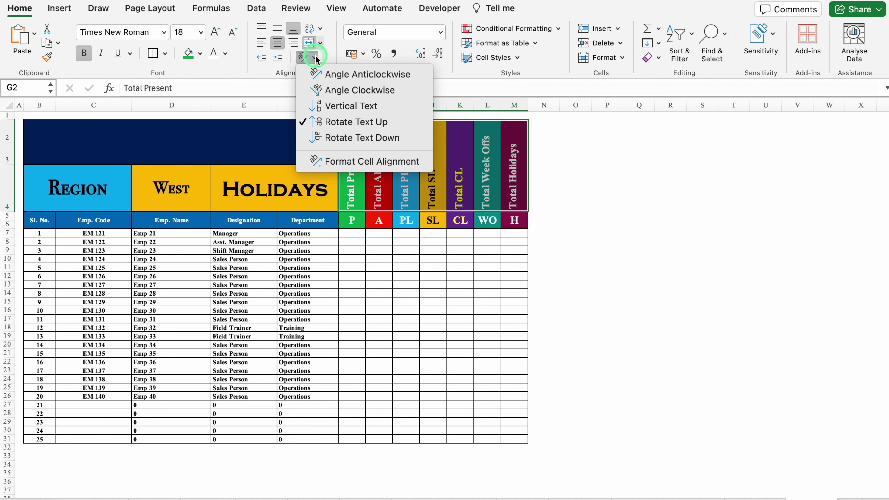
click(370, 163)
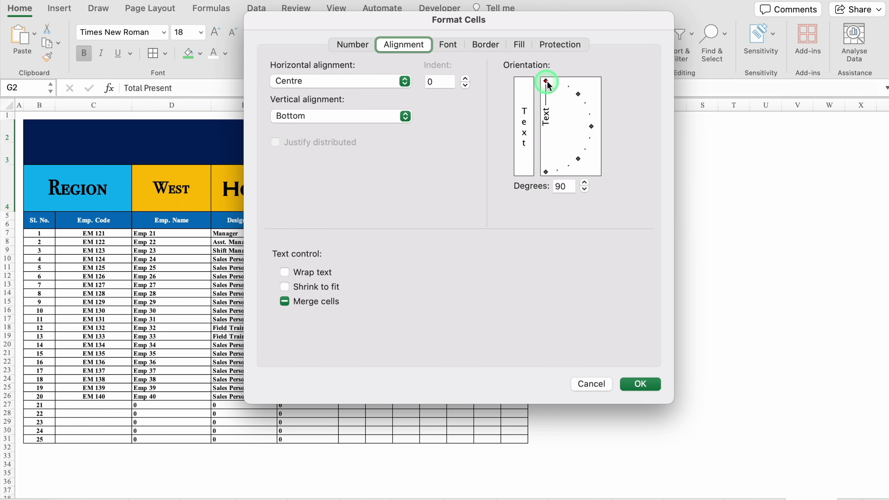
drag(549, 85, 595, 127)
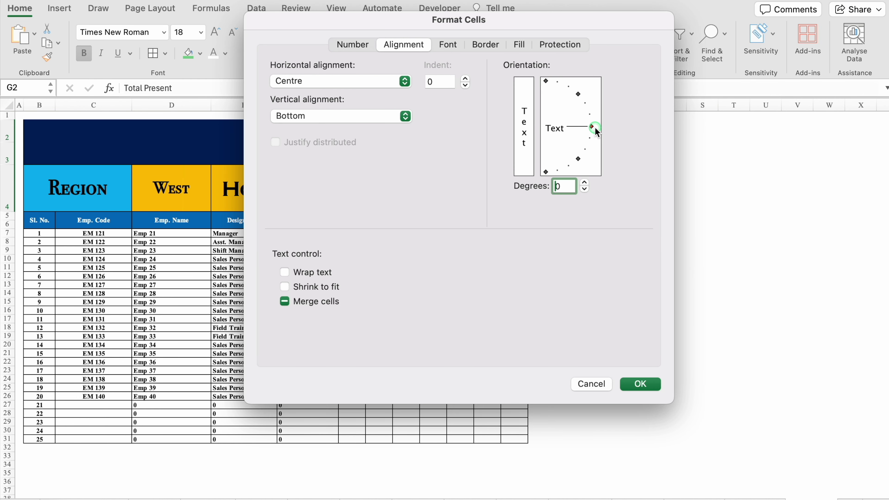
click(647, 384)
drag(343, 104, 510, 114)
double_click(527, 108)
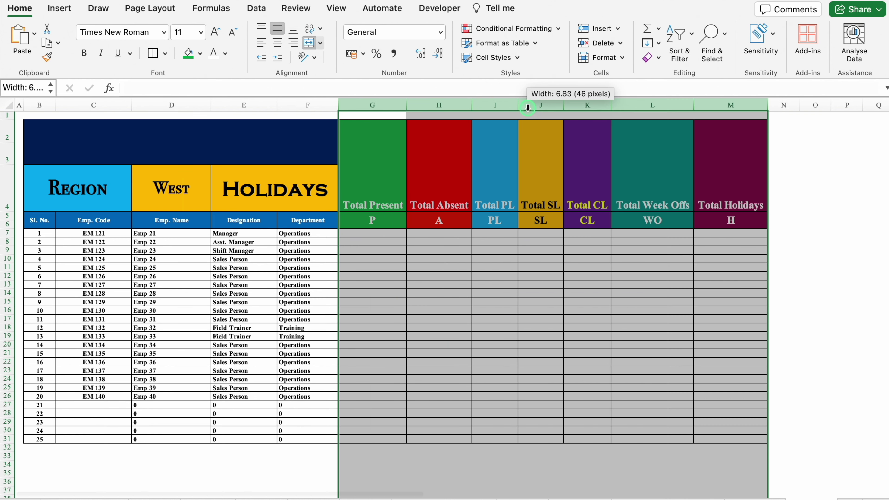
Unmerge the total headings above columns G to M and copy G2:M2 into row 4.
drag(372, 157, 727, 160)
click(311, 46)
drag(373, 137, 706, 139)
key(super+c)
click(364, 194)
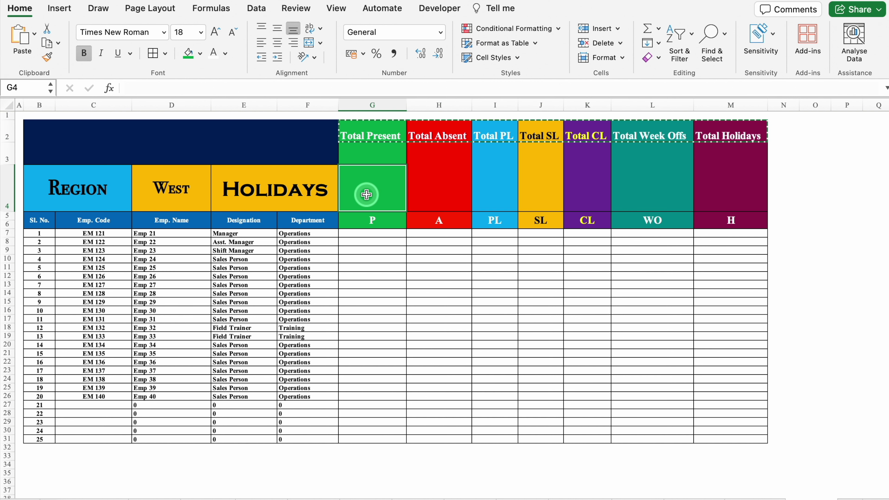
key(super+v)
Delete row 2 and increase the height of the header row that takes its place.
right_click(7, 135)
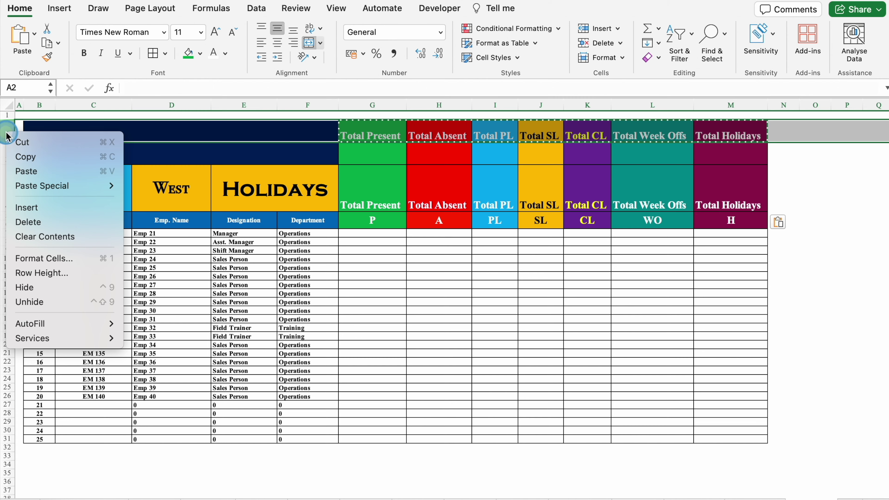
click(28, 222)
drag(7, 142, 7, 160)
Merge B2:M2 into a single title cell above the table.
click(62, 139)
drag(251, 140, 709, 133)
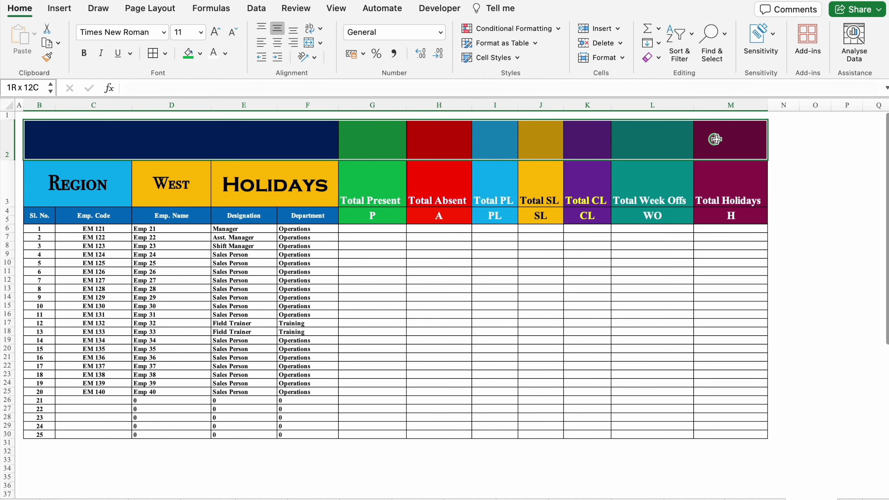
click(309, 43)
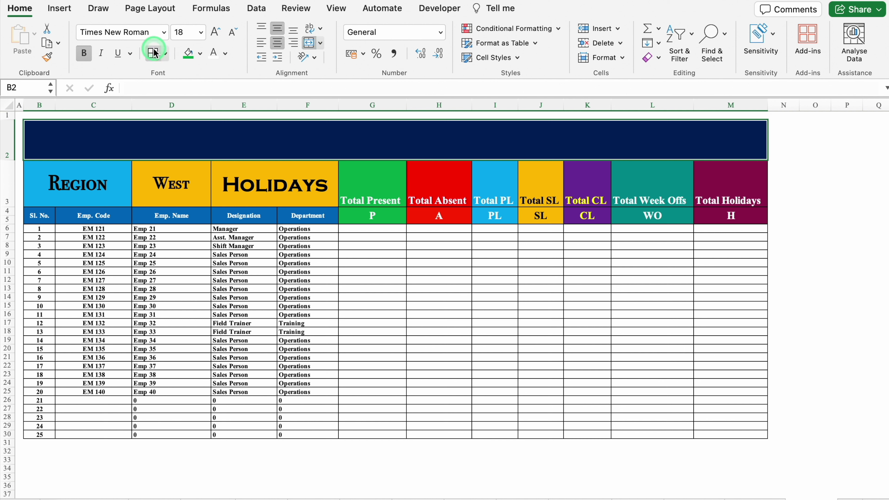
Enter the title "Consolidated Attendance Sheet 2024" in the merged cell and enlarge its font by four sizes.
double_click(382, 155)
text(Consolidated Attendance Sheet 2024)
click(530, 139)
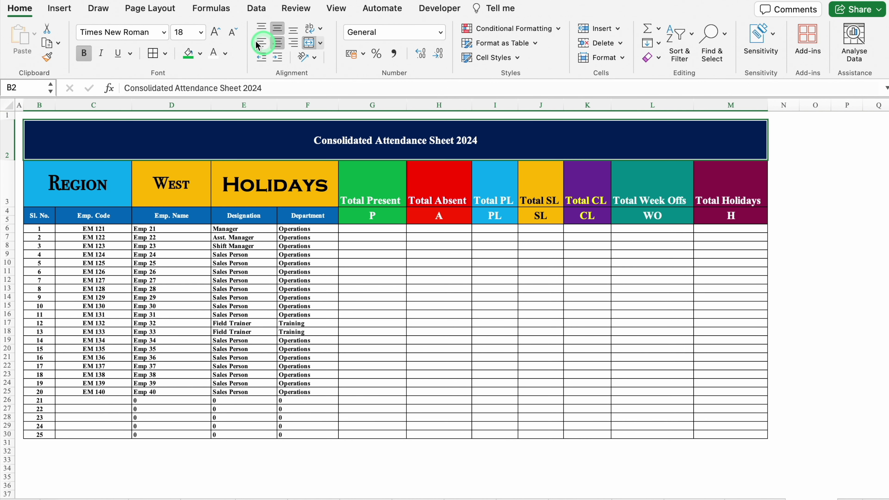
click(215, 32)
click(216, 32)
click(216, 32)
click(216, 32)
Centre the row 3 headings both horizontally and vertically.
click(7, 183)
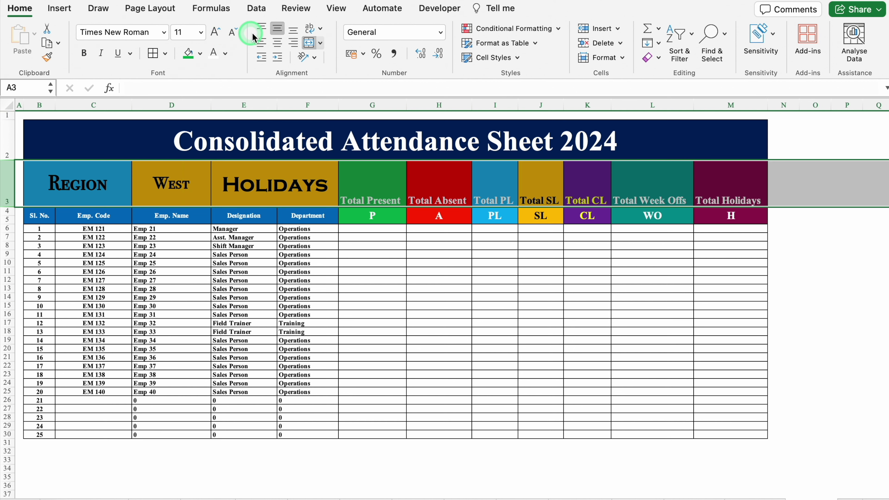
click(277, 42)
click(280, 31)
click(795, 289)
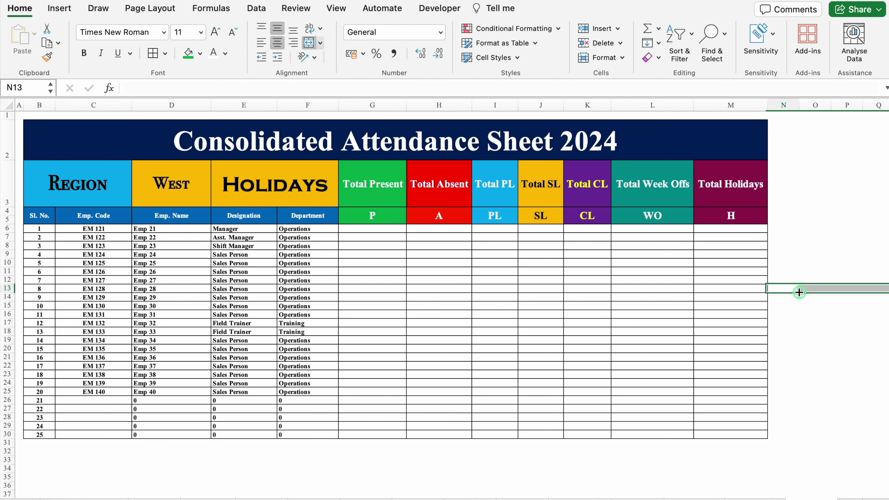
Enter the formula =SUM(January:December!AL7) in G6 to consolidate the first employee's Total Present across all month sheets.
click(378, 230)
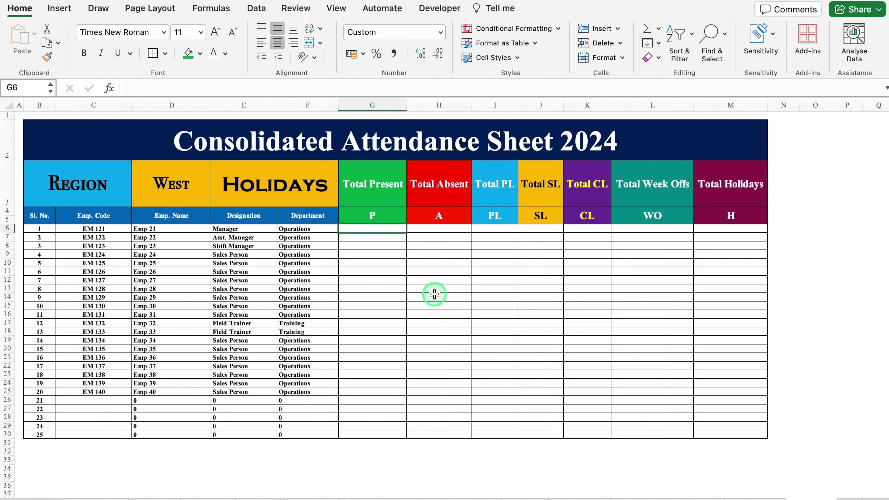
text(=sum)
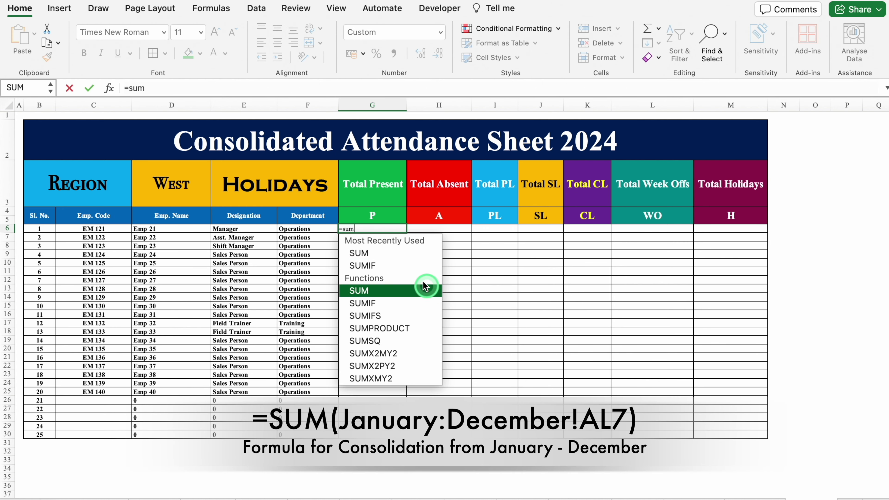
double_click(361, 252)
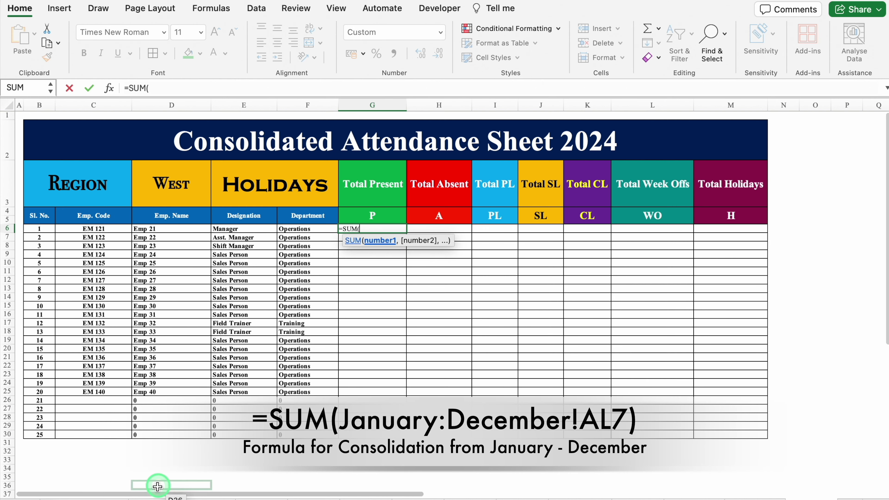
click(159, 497)
scroll(445, 301, right, 10)
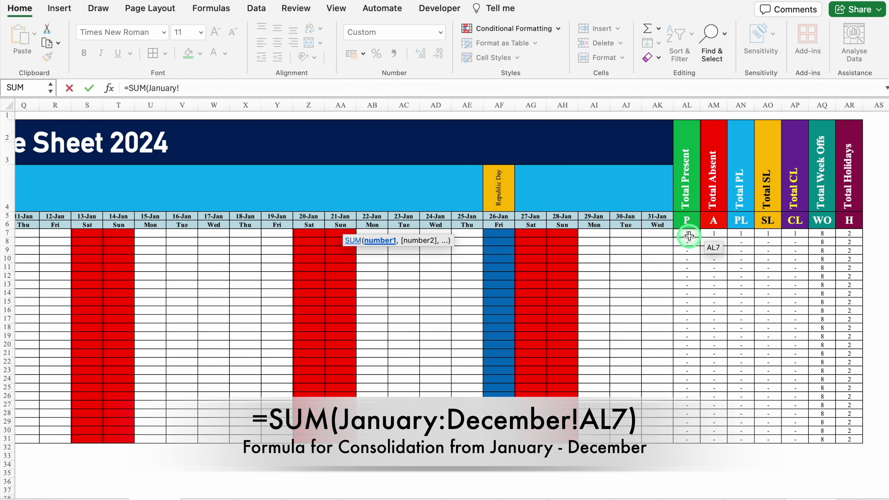
click(688, 233)
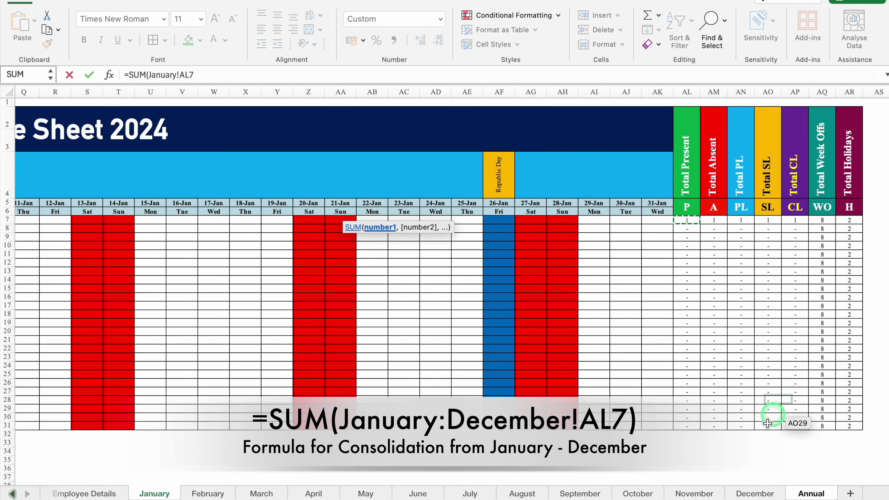
shift+click(757, 494)
text())
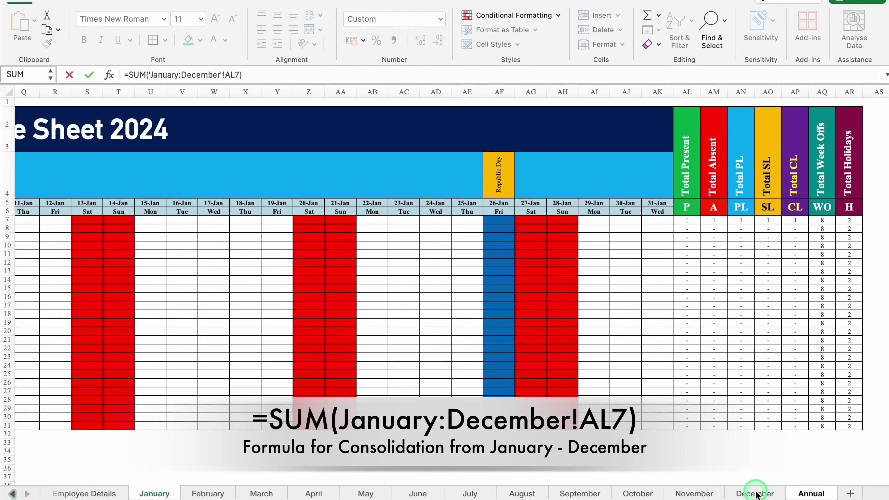
key(Return)
Fill the G6 consolidation formula down to row 30 and across to column M.
drag(406, 220, 402, 424)
drag(407, 425, 767, 425)
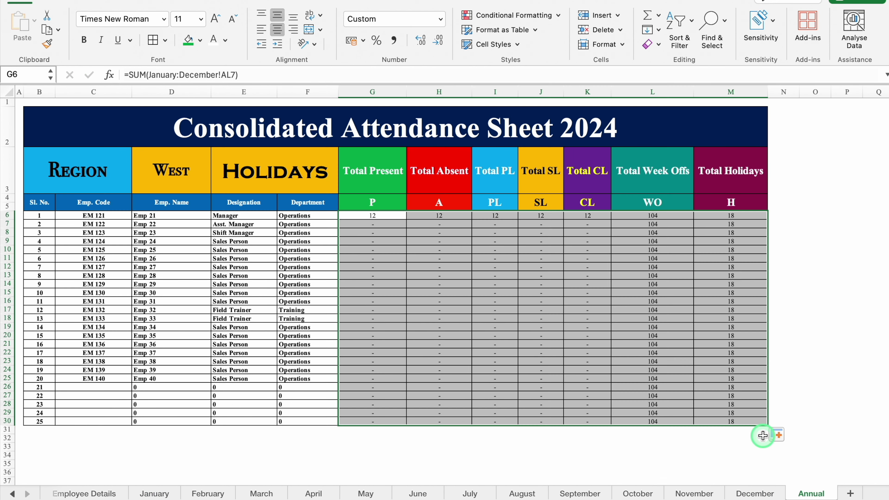
click(815, 336)
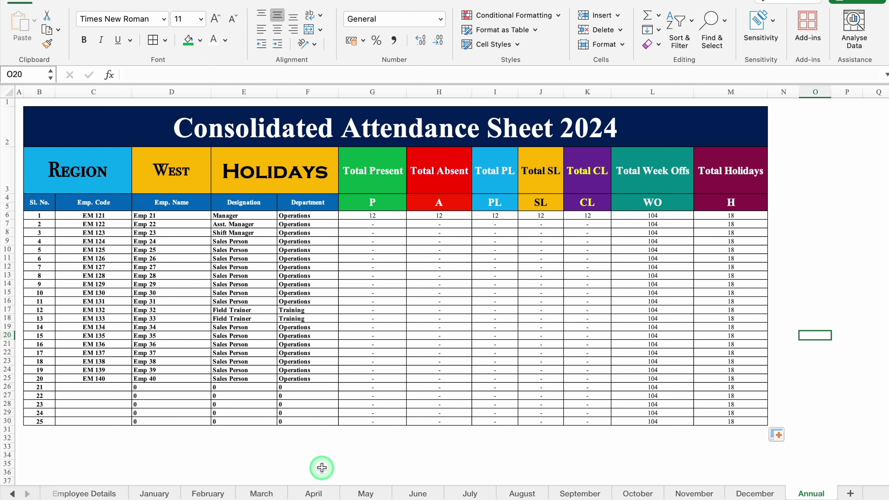
On the Holidays List sheet, copy the January filter formulas in V3:W3 to the February filtered list starting at Y3.
click(13, 494)
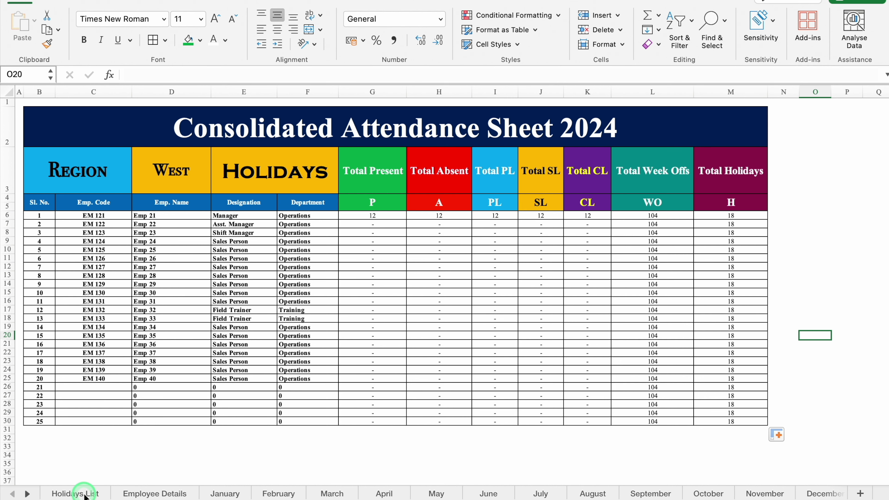
click(84, 494)
scroll(533, 149, right, 10)
click(533, 149)
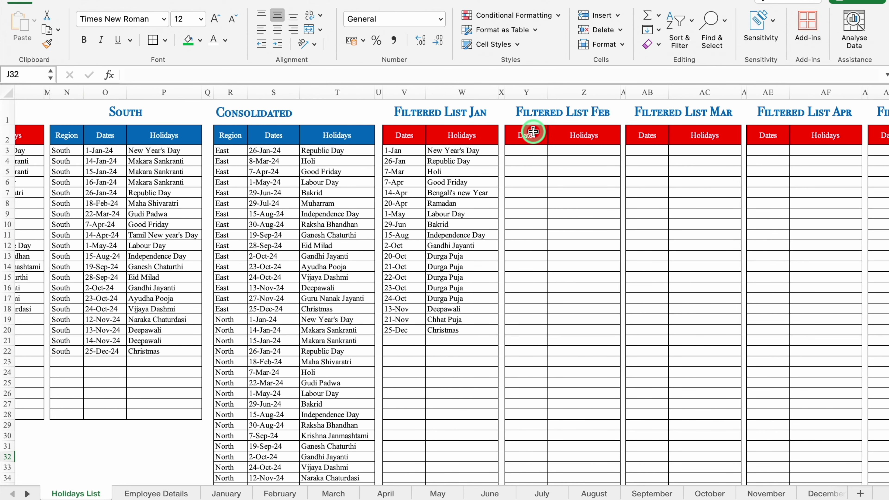
drag(402, 151, 440, 153)
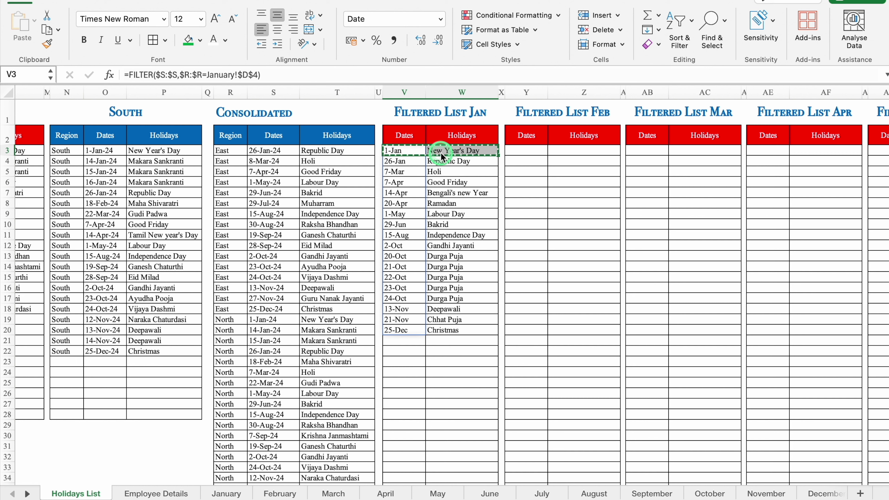
click(525, 149)
key(super+v)
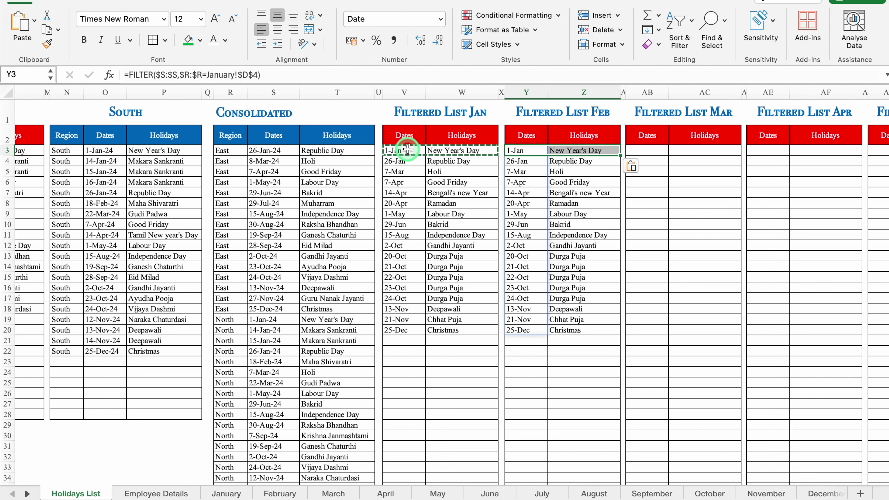
Paste the copied January filter formulas into row 3 of the March to August filtered lists.
click(648, 151)
key(super+v)
click(756, 151)
key(super+v)
drag(328, 483, 516, 482)
click(394, 152)
key(super+v)
click(532, 148)
key(super+v)
click(643, 150)
key(super+v)
click(763, 150)
key(super+v)
Paste the same filter formulas into row 3 of the September to December filtered lists.
scroll(753, 165, right, 10)
click(440, 151)
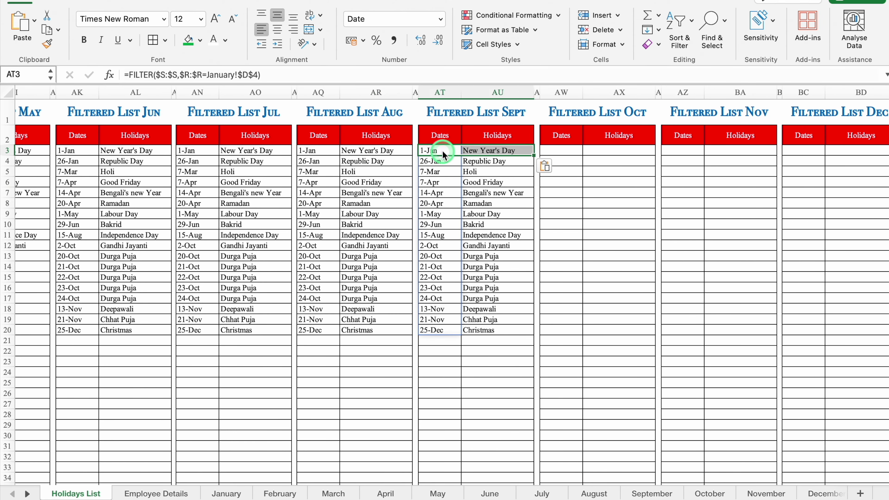
key(super+v)
click(804, 150)
key(super+v)
drag(560, 479, 609, 479)
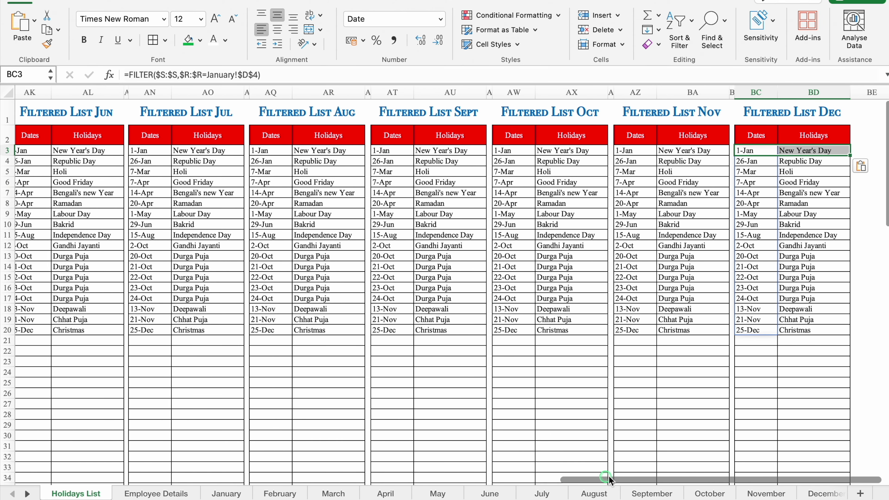
Change the region criterion of the February dates filter in Y3 to February!$D$4.
scroll(633, 480, left, 15)
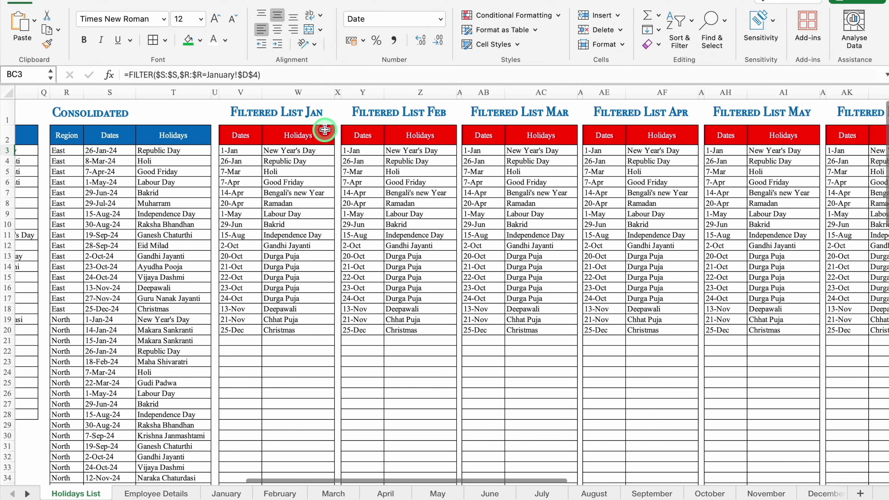
click(369, 151)
click(257, 75)
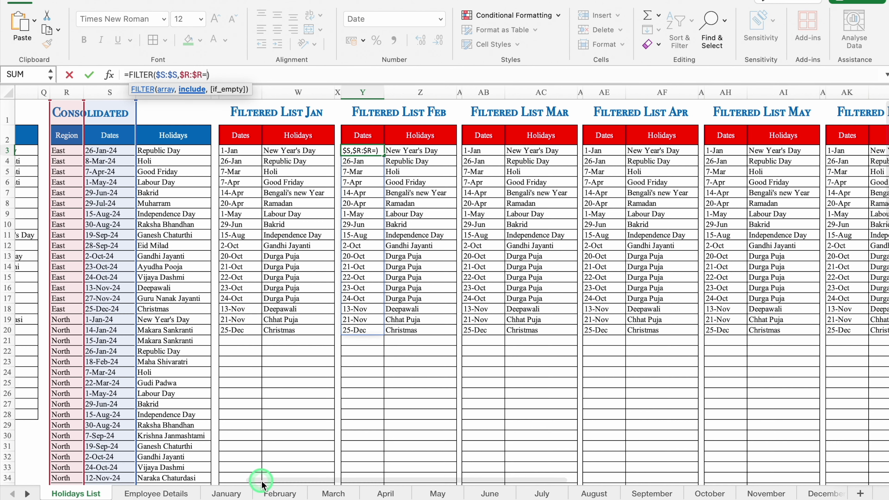
click(280, 494)
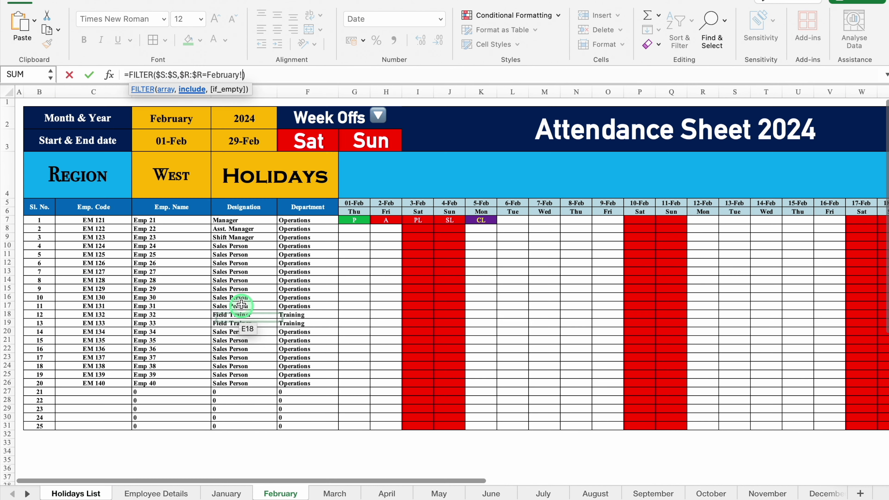
click(184, 170)
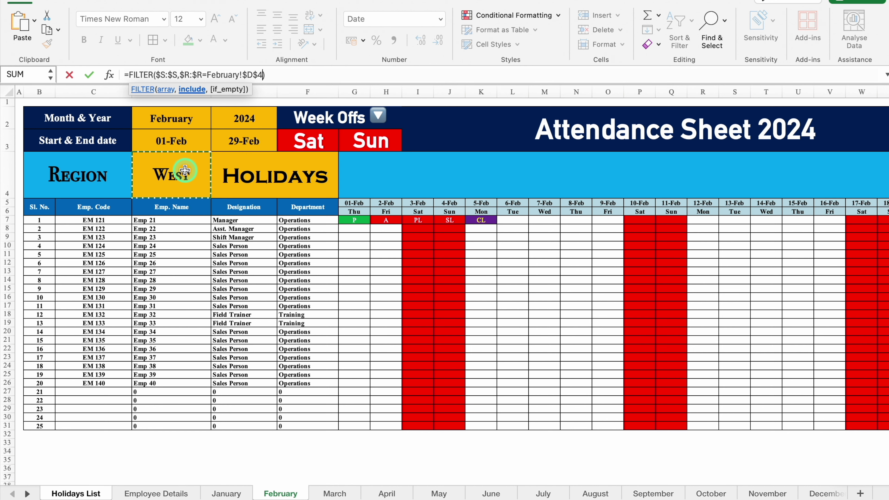
key(Return)
Change the region criterion of the February holiday names filter in Z3 to cell D4 on the February sheet.
click(415, 151)
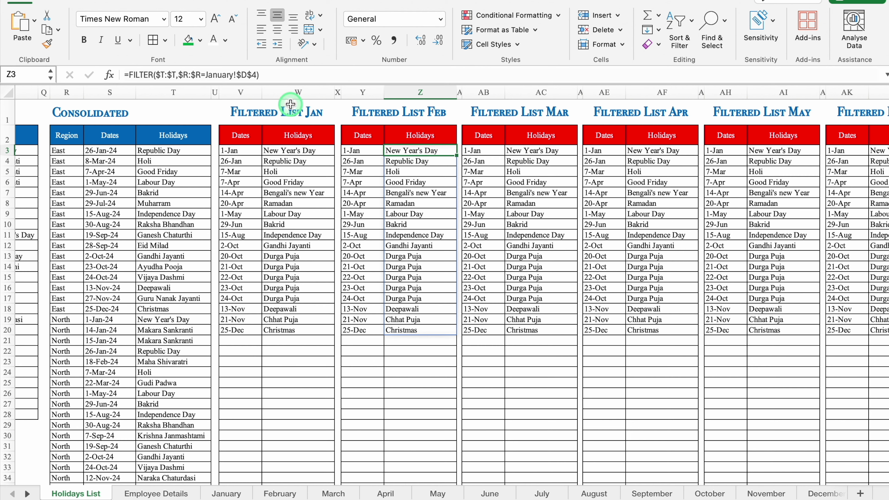
click(257, 75)
key(BackSpace)
key(BackSpace)
key(BackSpace)
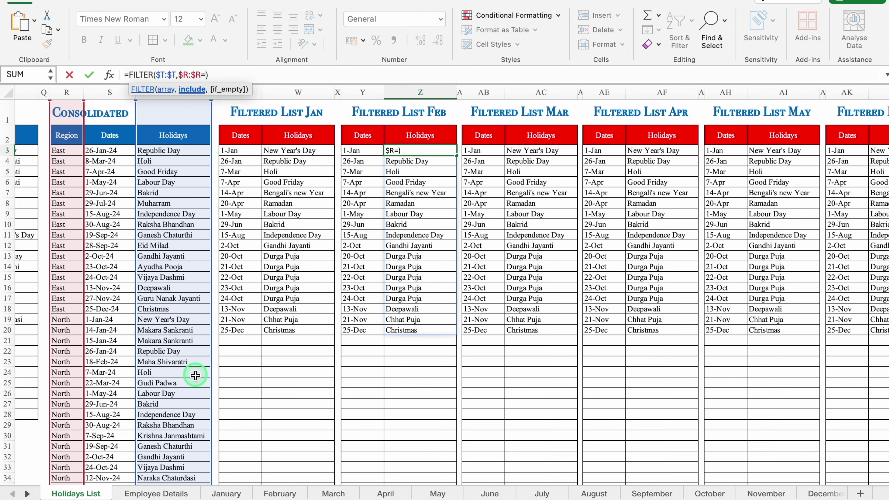
click(276, 492)
click(186, 180)
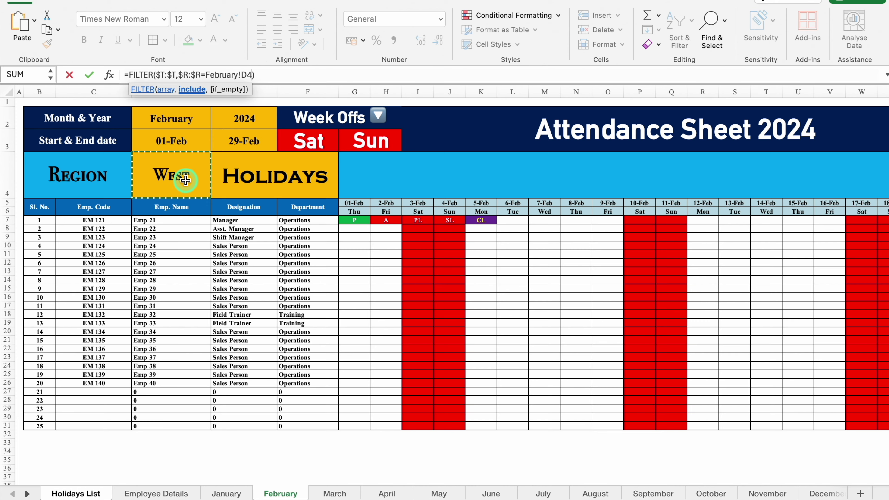
key(Return)
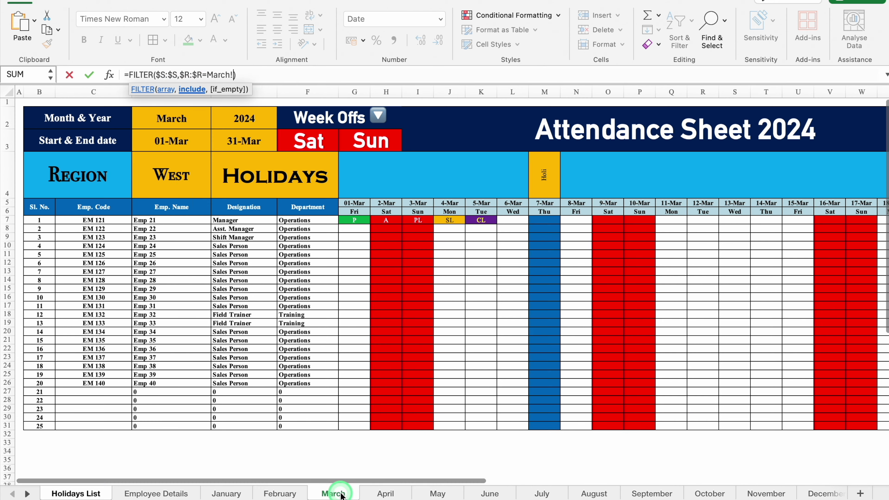
Point the filter formulas of the March to December lists to region cell $D$4 on their own month sheets.
key(Return)
click(556, 150)
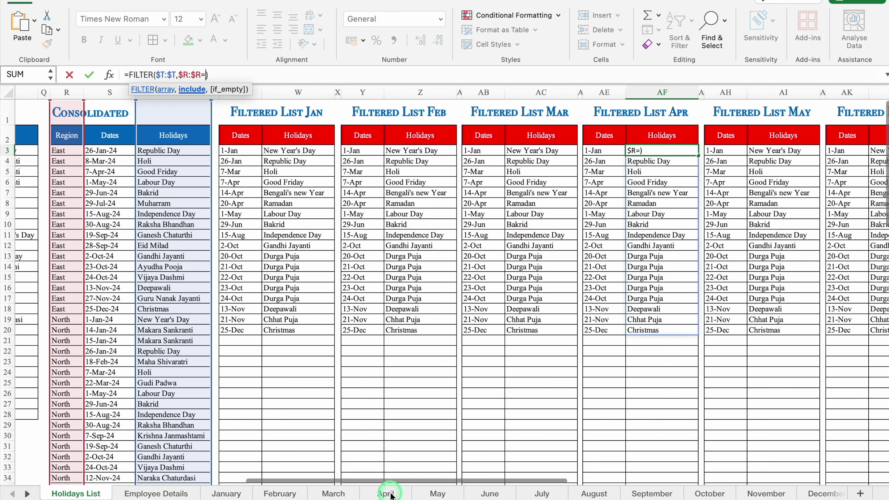
click(256, 75)
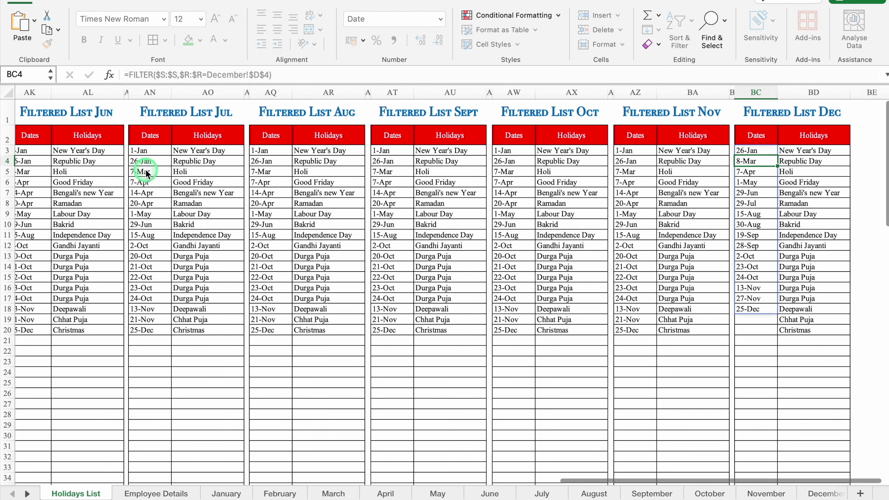
key(Return)
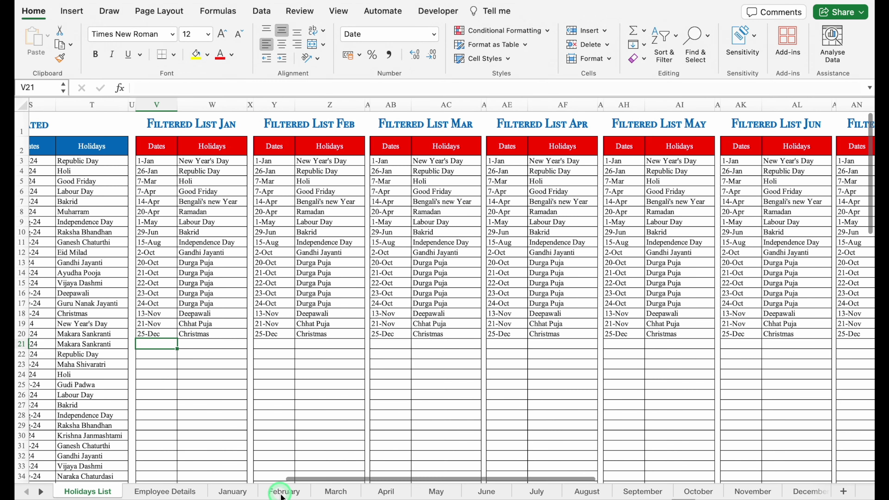
On the February sheet, change the VLOOKUP table range in G4 to 'Holidays List'!$Y:$Z.
click(284, 492)
click(356, 193)
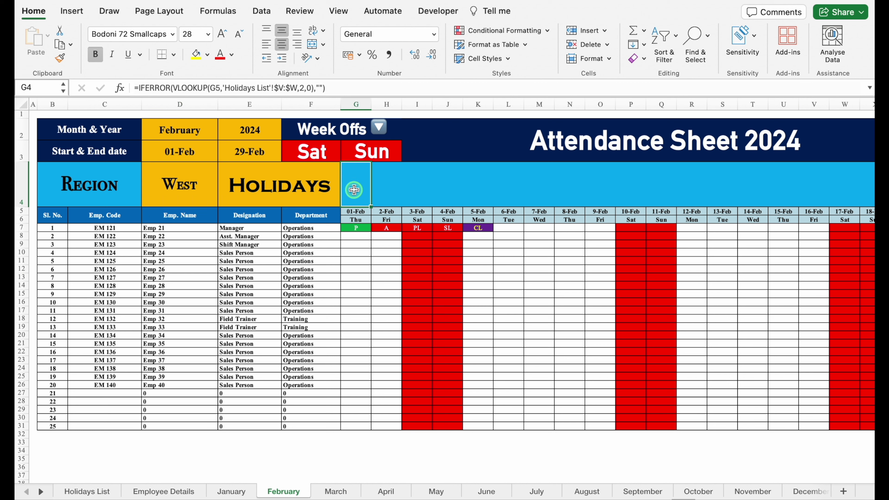
click(297, 88)
key(BackSpace)
key(BackSpace)
key(BackSpace)
key(BackSpace)
key(BackSpace)
key(BackSpace)
key(BackSpace)
key(BackSpace)
key(BackSpace)
key(BackSpace)
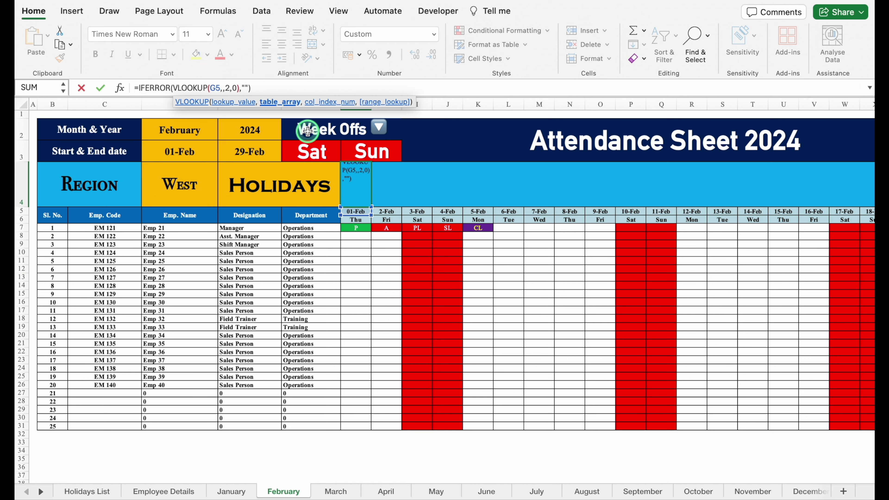
click(86, 492)
click(332, 132)
drag(329, 106, 307, 109)
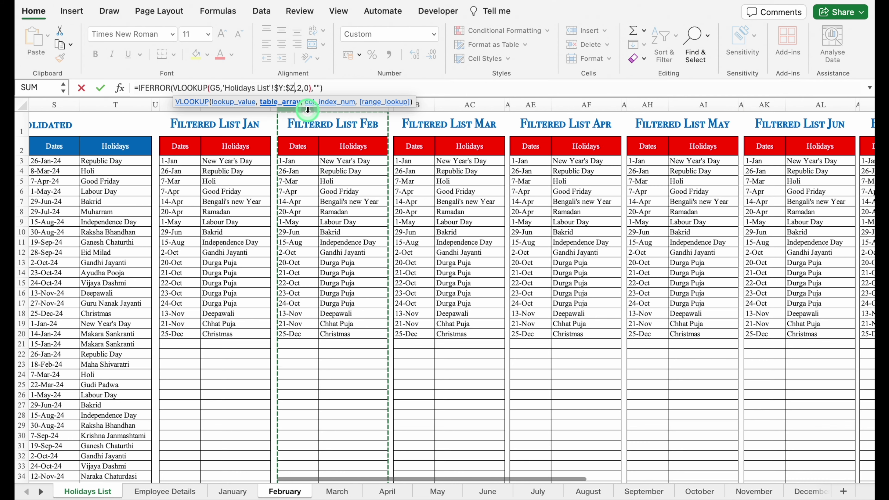
key(Return)
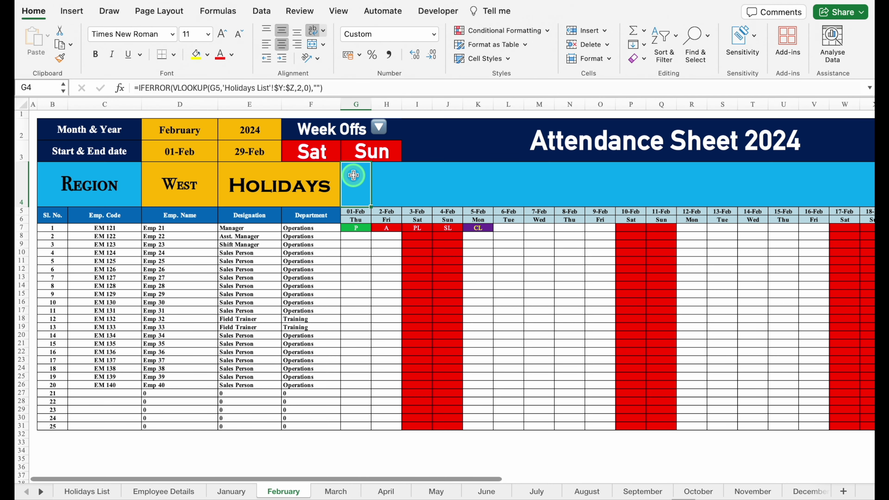
Paste the G4 holiday lookup formula across the remaining date columns of row 4 on the February sheet.
drag(378, 176, 855, 186)
right_click(739, 188)
mouse_move(685, 236)
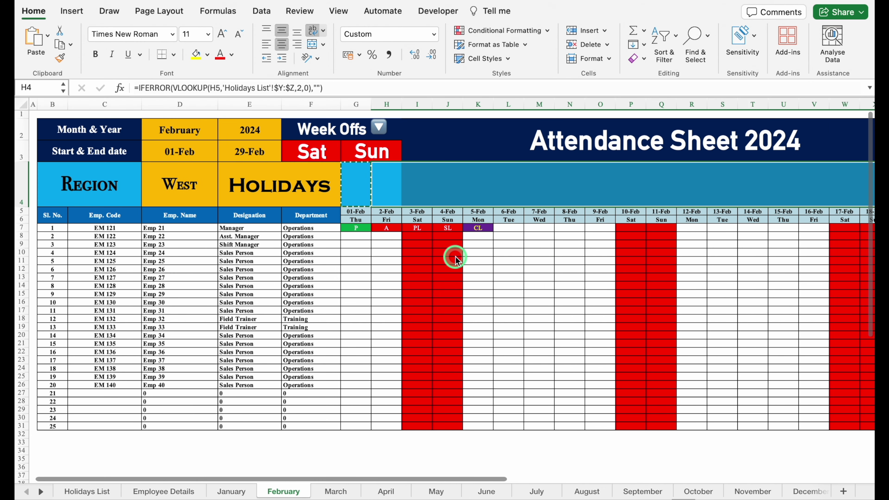
click(357, 188)
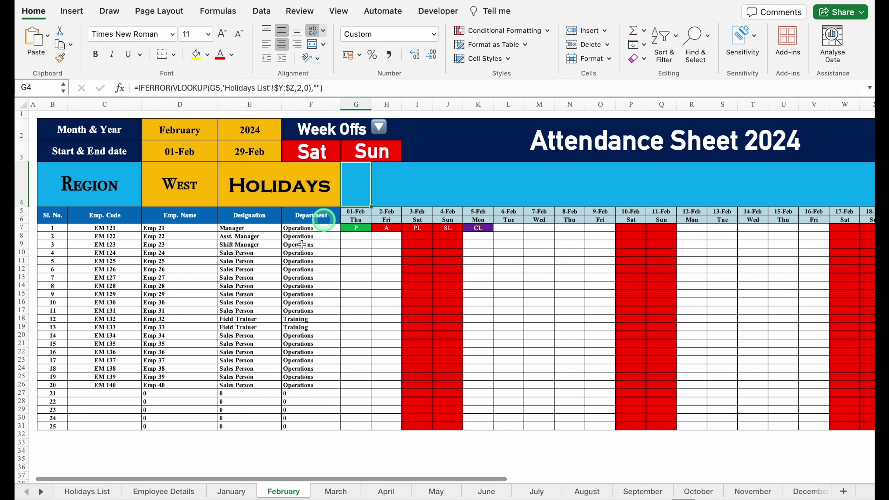
On the March sheet, change the VLOOKUP table range in G4 to 'Holidays List'!$AB:$AC.
click(97, 492)
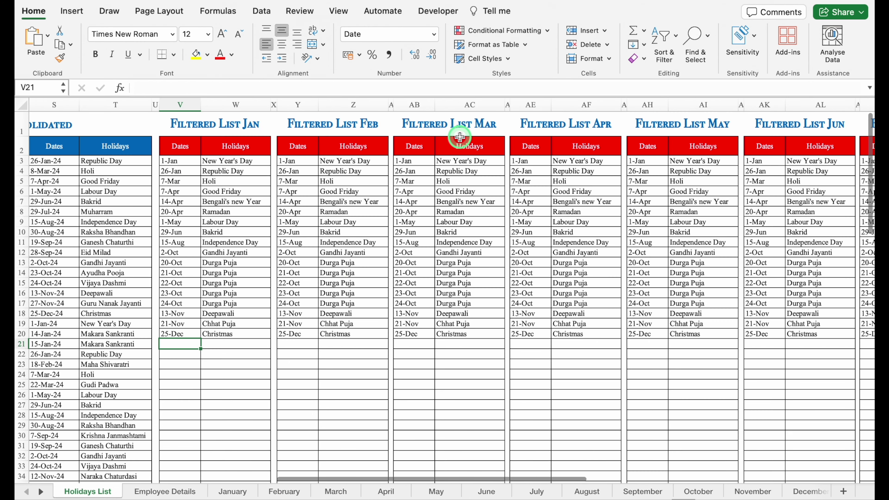
click(333, 492)
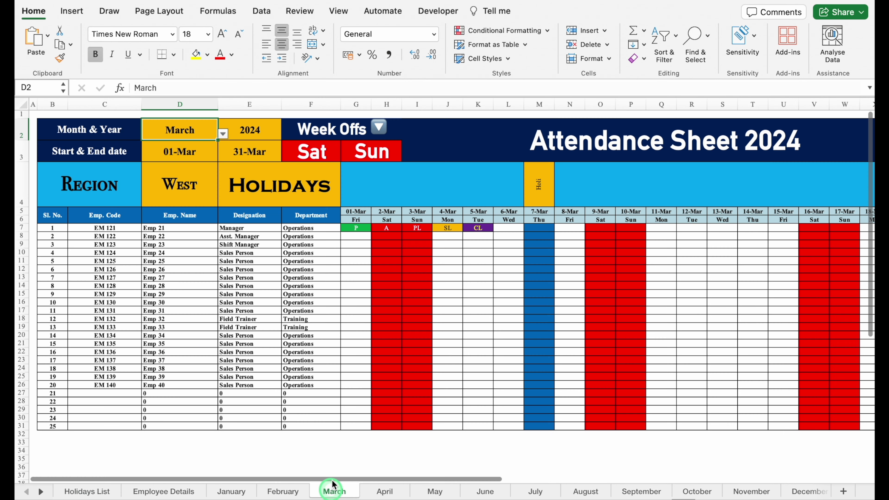
click(359, 180)
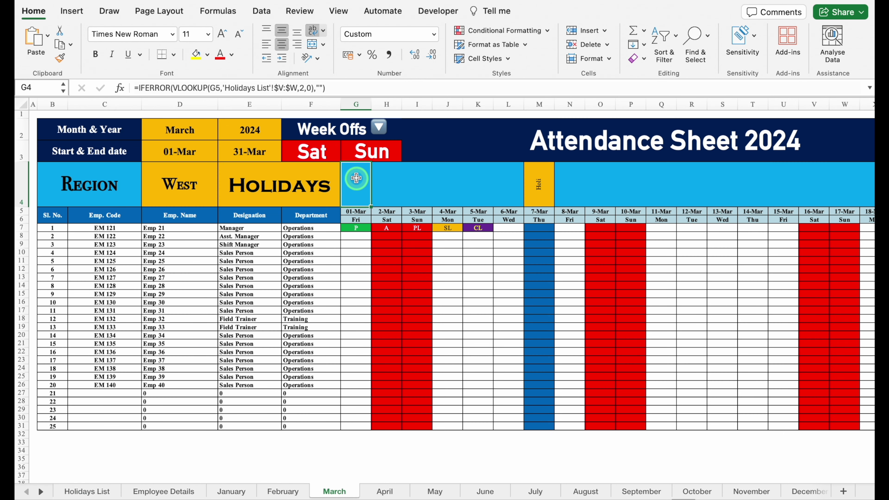
click(297, 89)
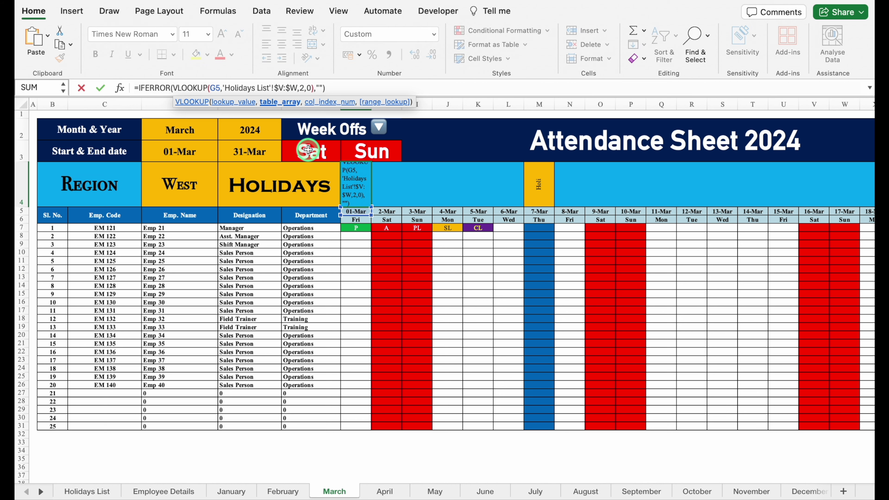
key(BackSpace)
key(BackSpace)
key(BackSpace)
key(BackSpace)
key(BackSpace)
key(BackSpace)
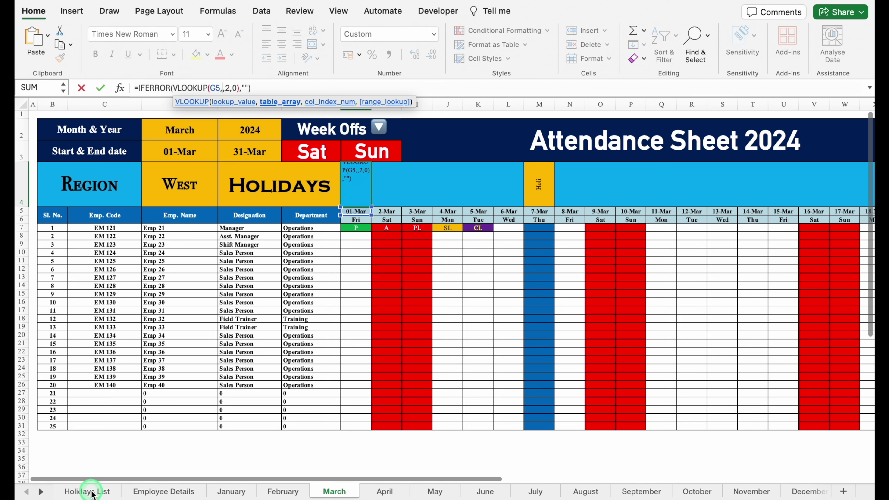
click(92, 492)
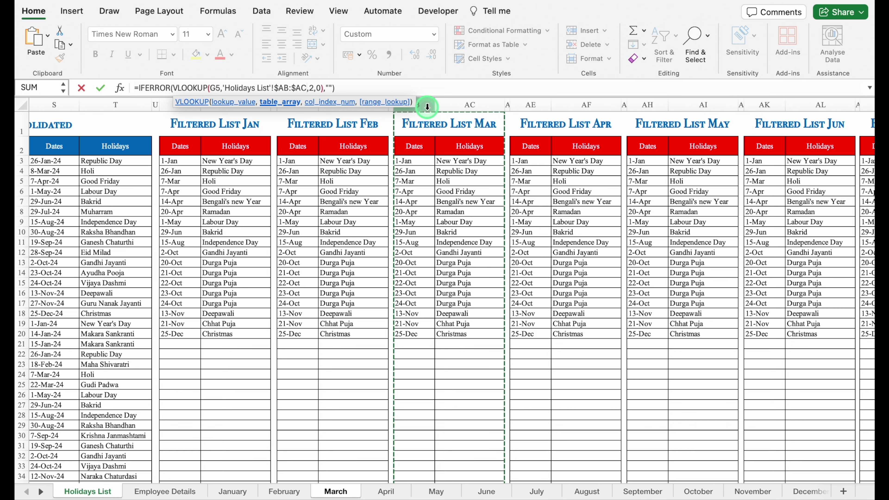
key(Return)
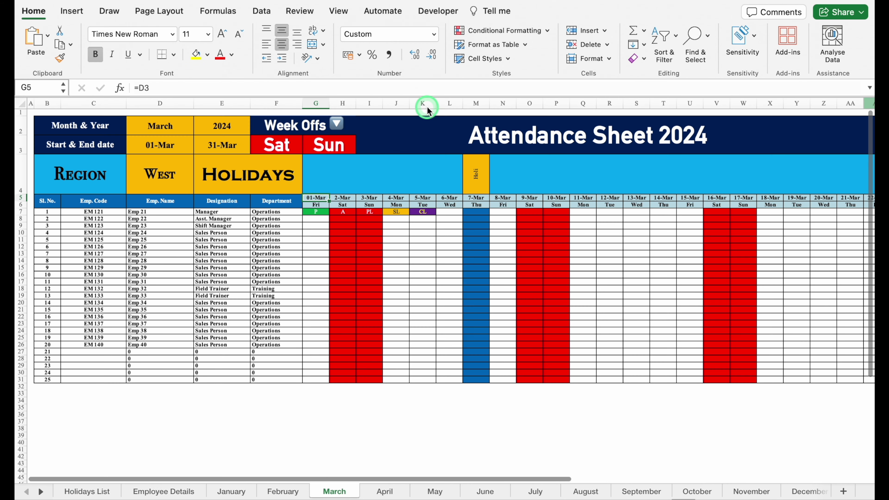
Copy the G4 holiday lookup on the March sheet and paste only its formula into H4:AK4.
click(316, 171)
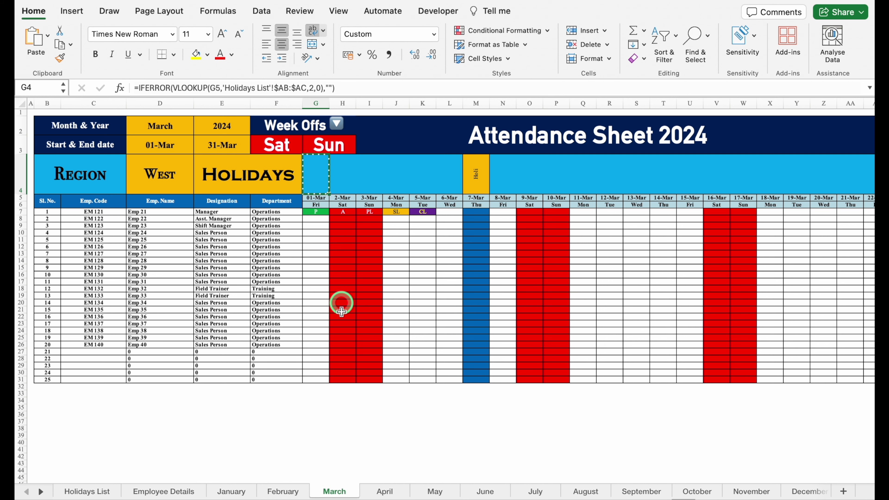
scroll(399, 463, right, 8)
drag(60, 173, 814, 174)
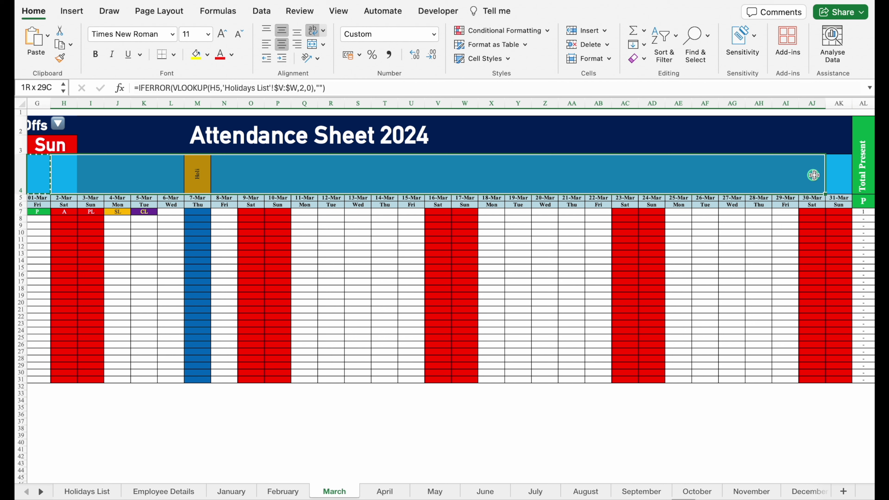
right_click(765, 175)
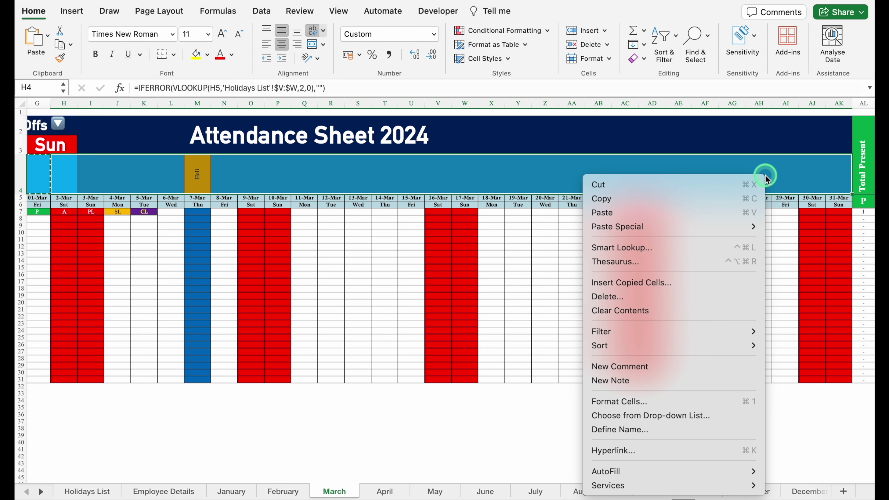
click(702, 227)
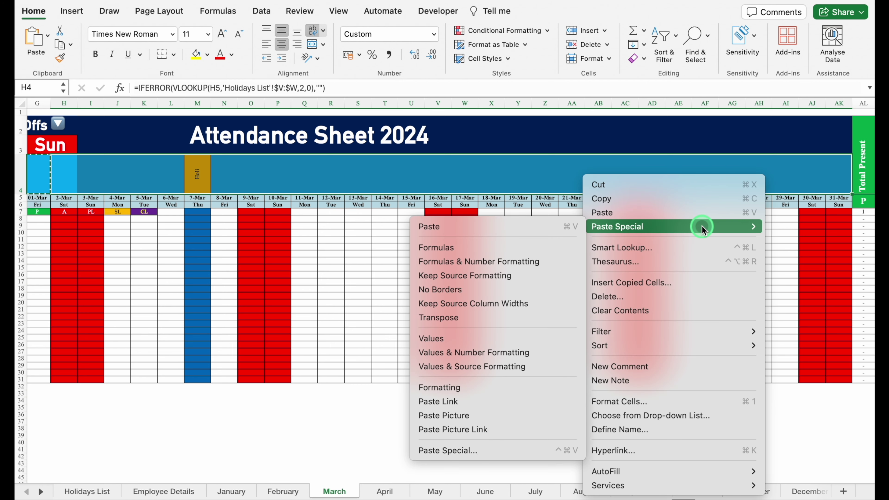
click(545, 242)
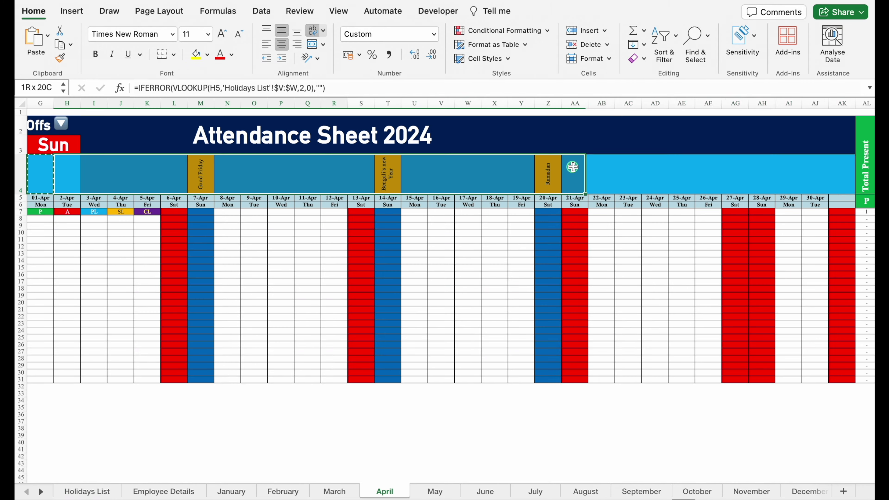